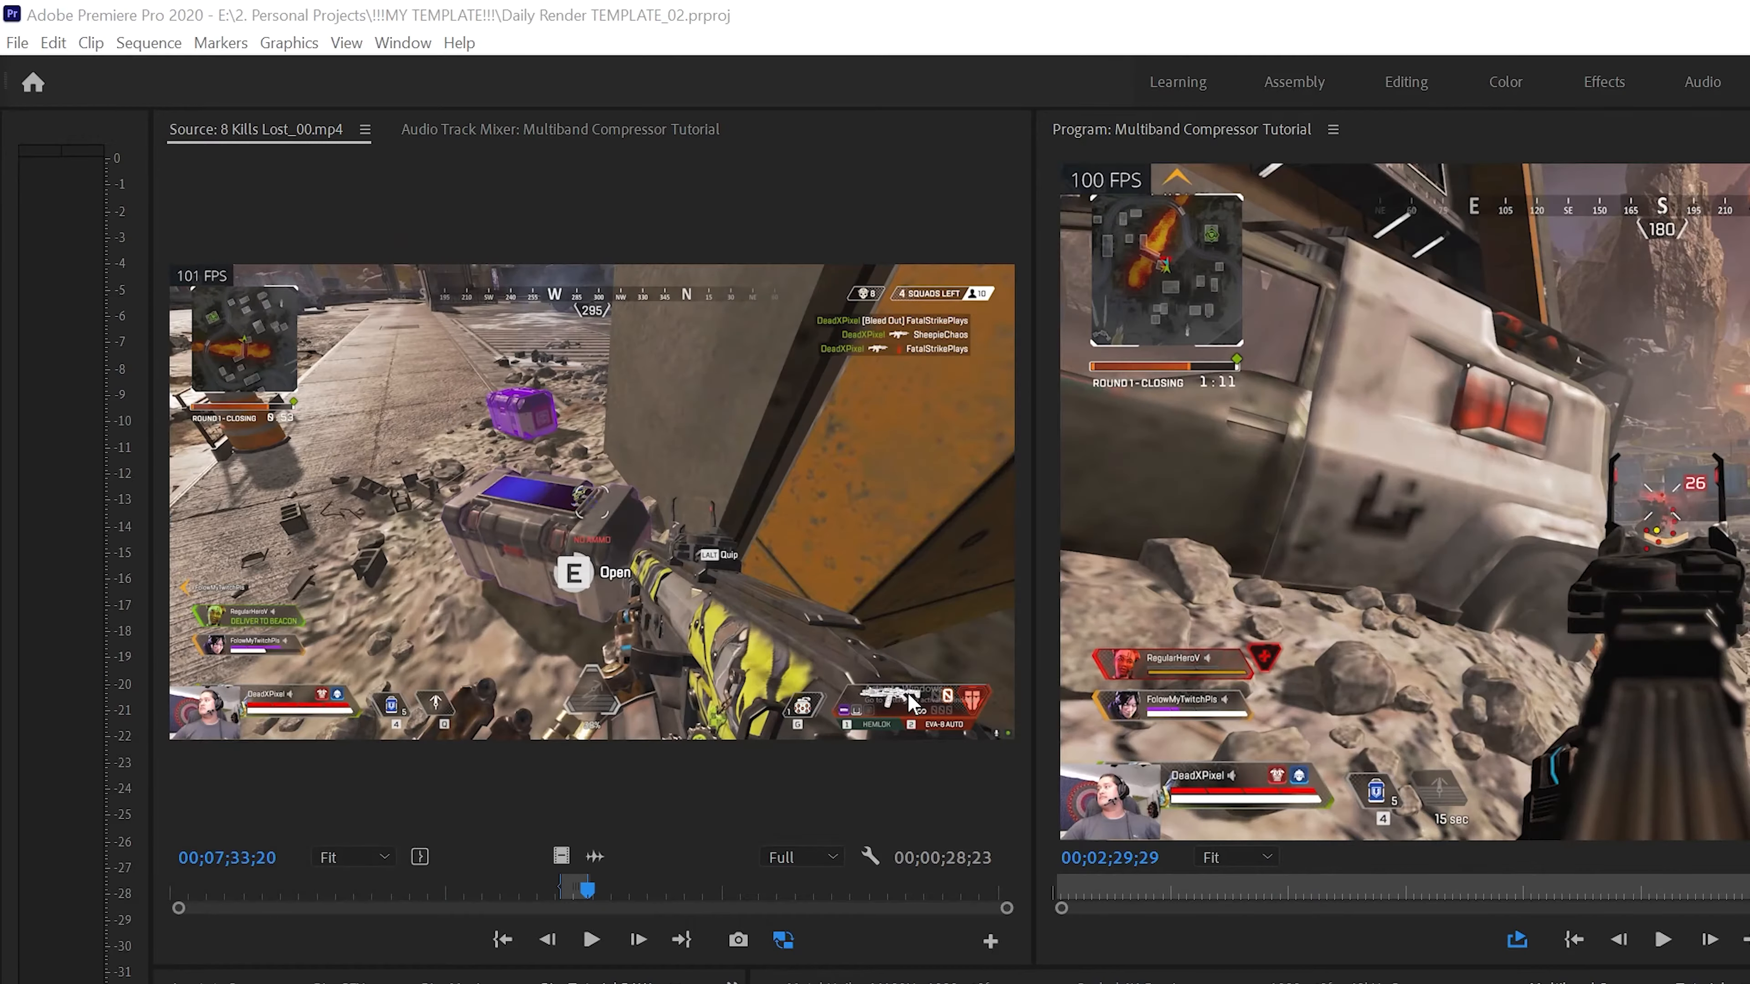
Show the Audio Track Mixer for the Multiband Compressor Tutorial sequence with its effects and sends area expanded
left_click(412, 48)
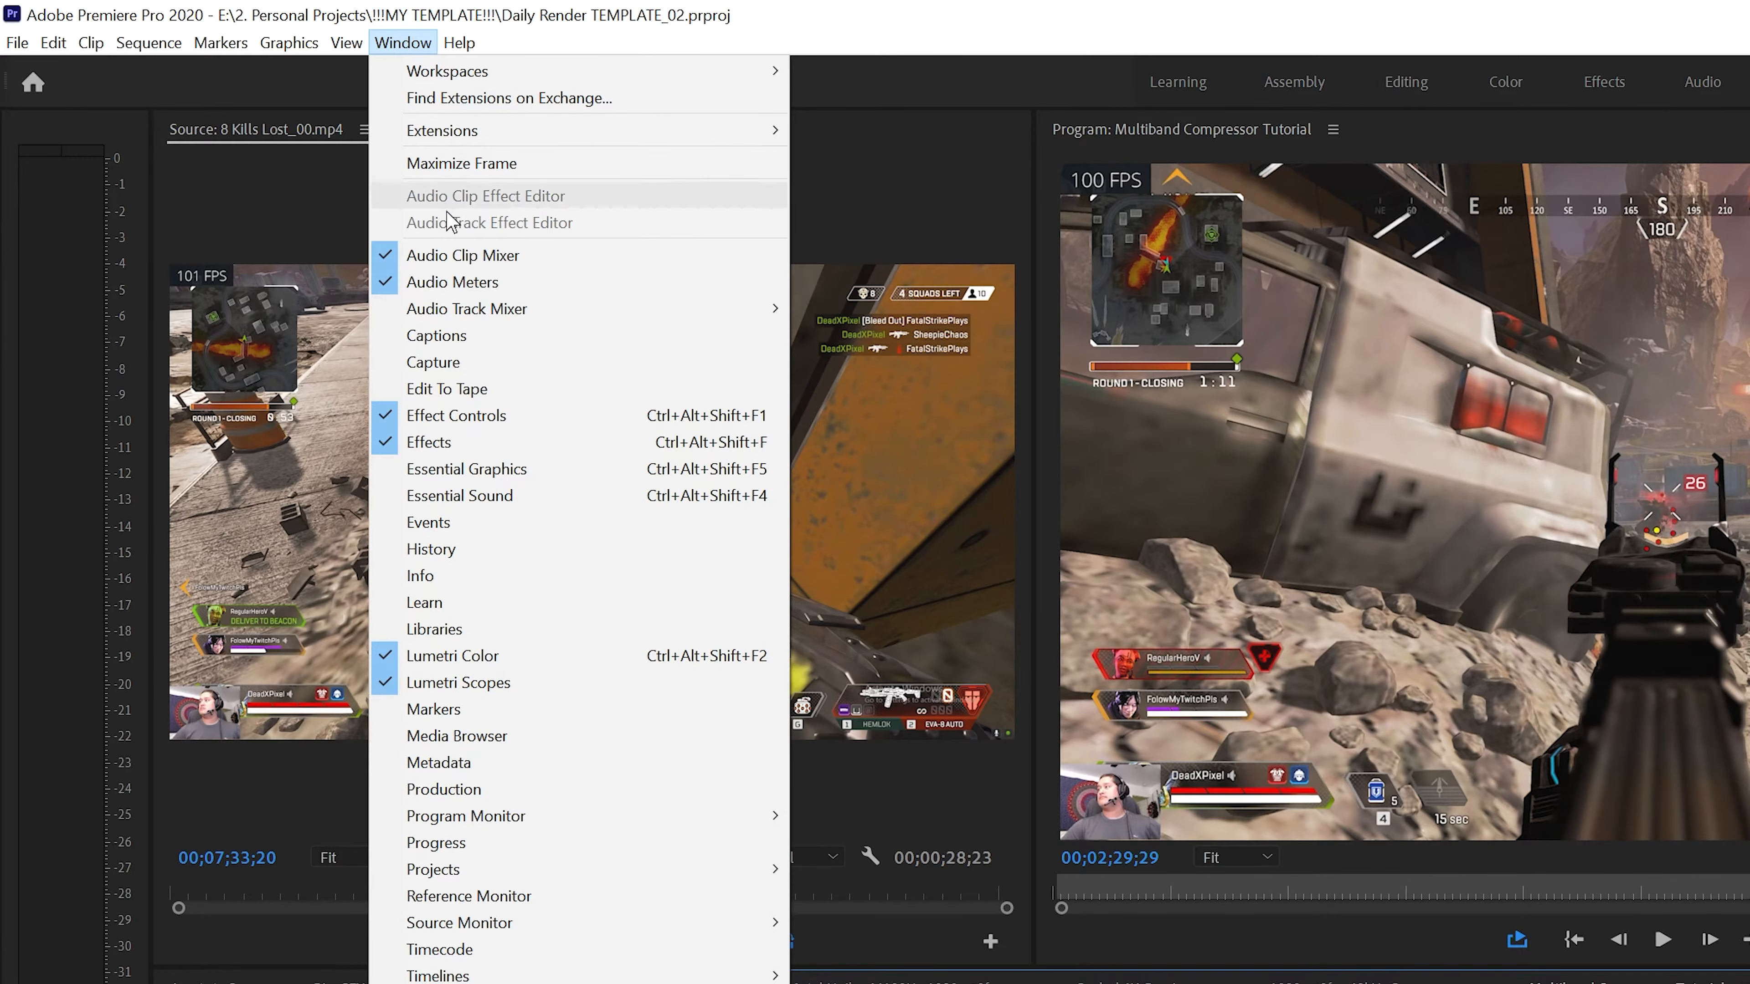
mouse_move(472, 310)
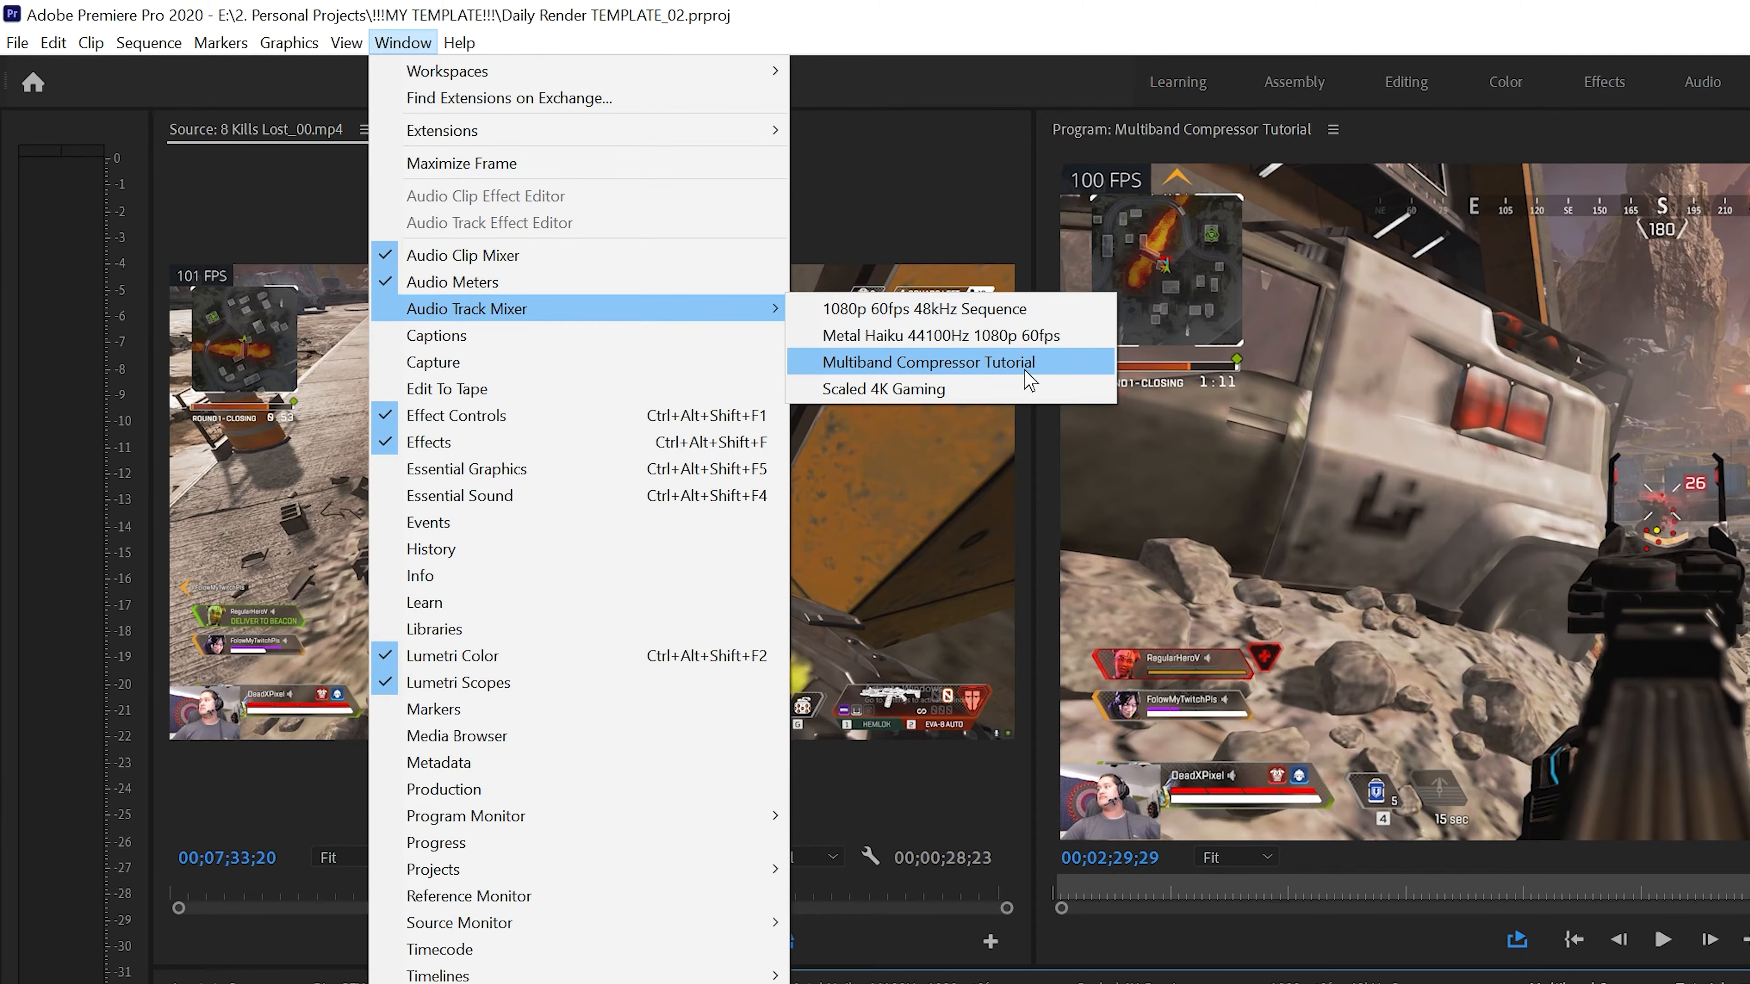
left_click(992, 363)
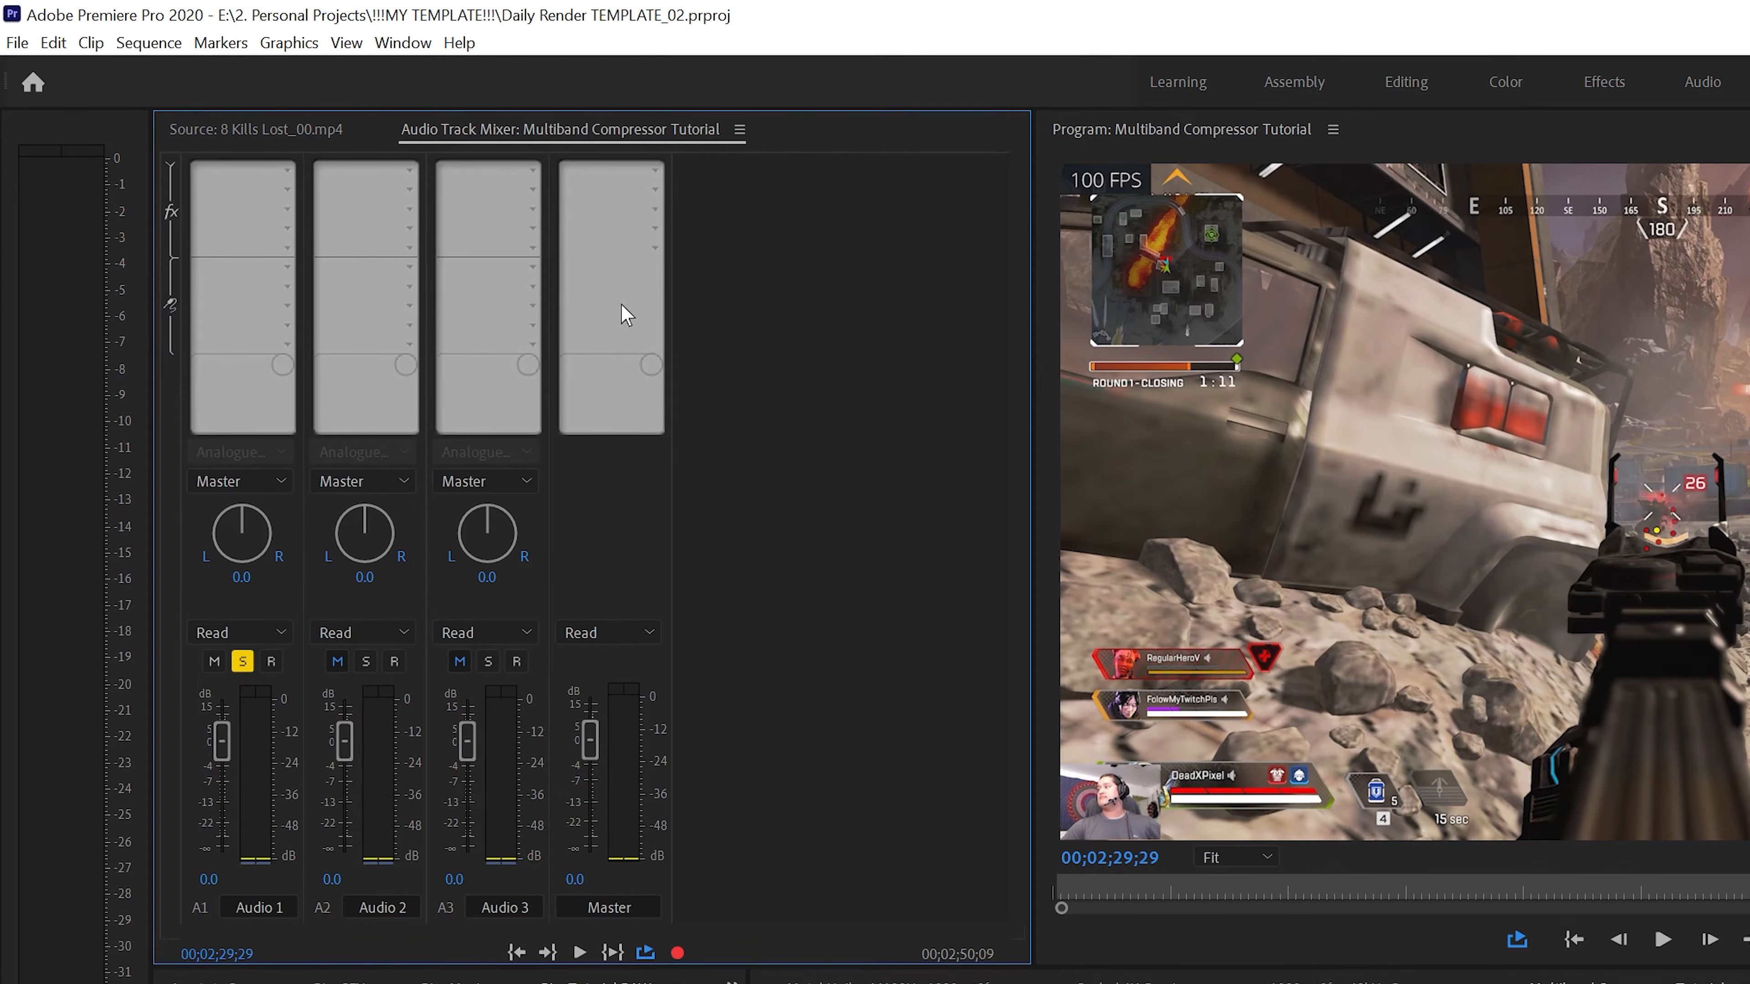
left_click(172, 163)
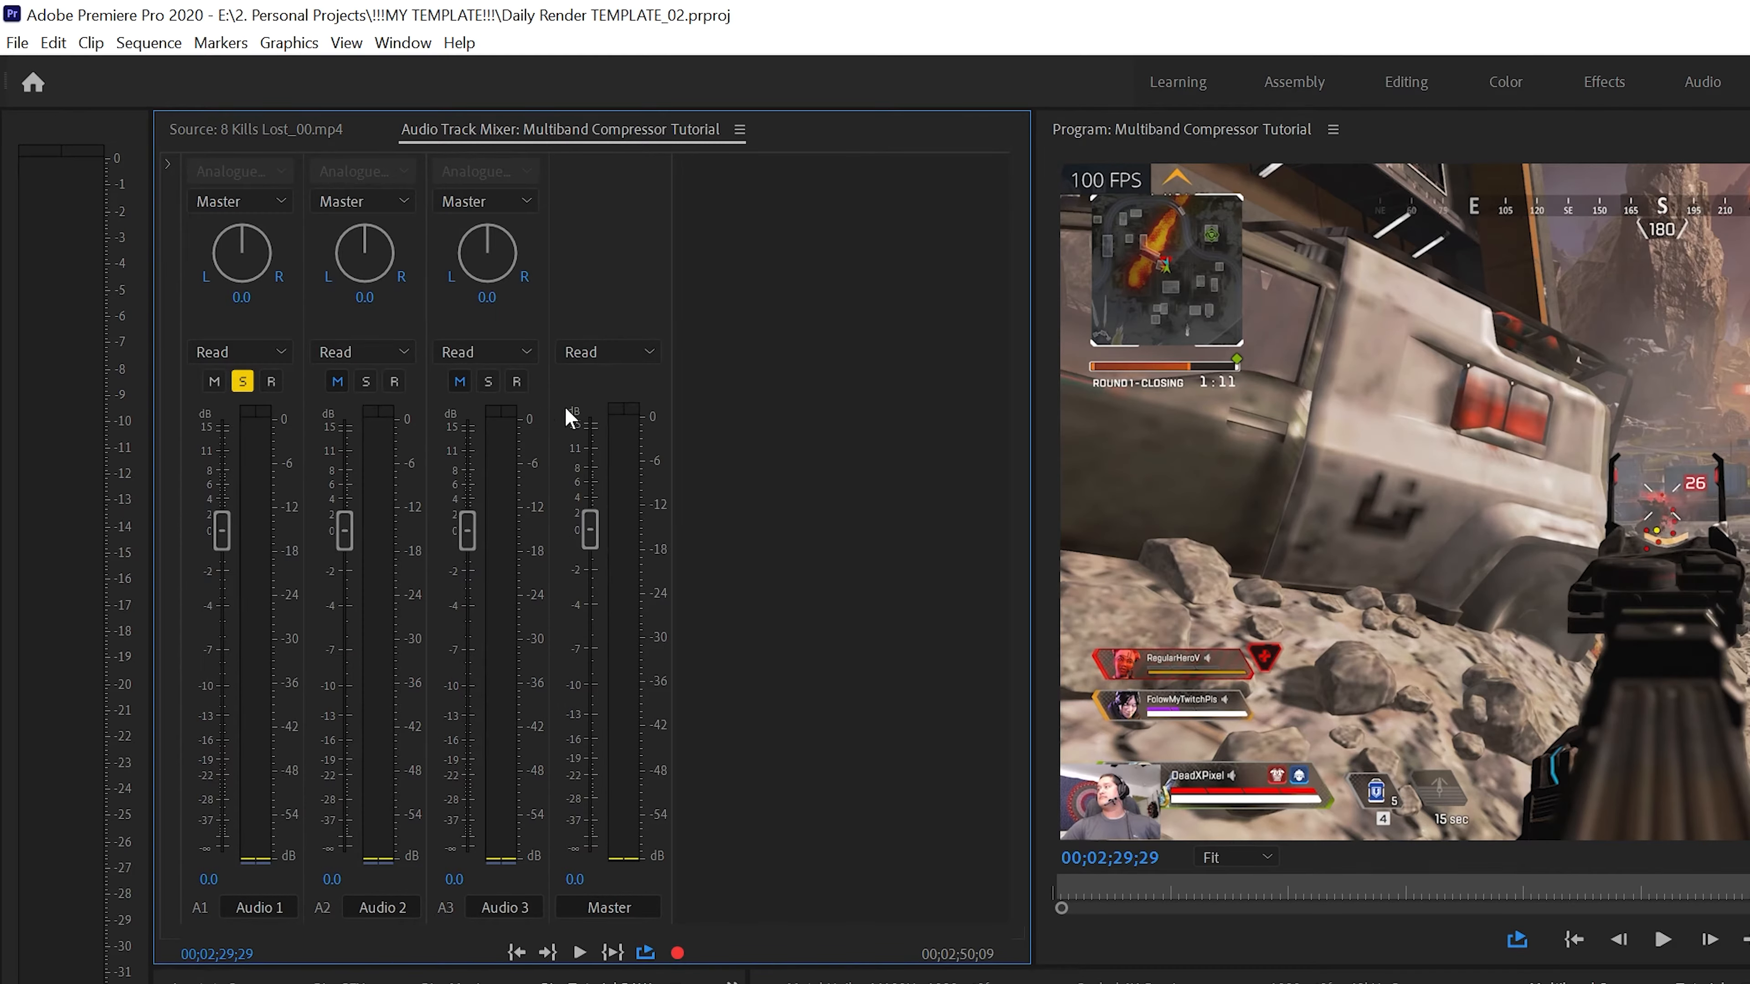
left_click(168, 167)
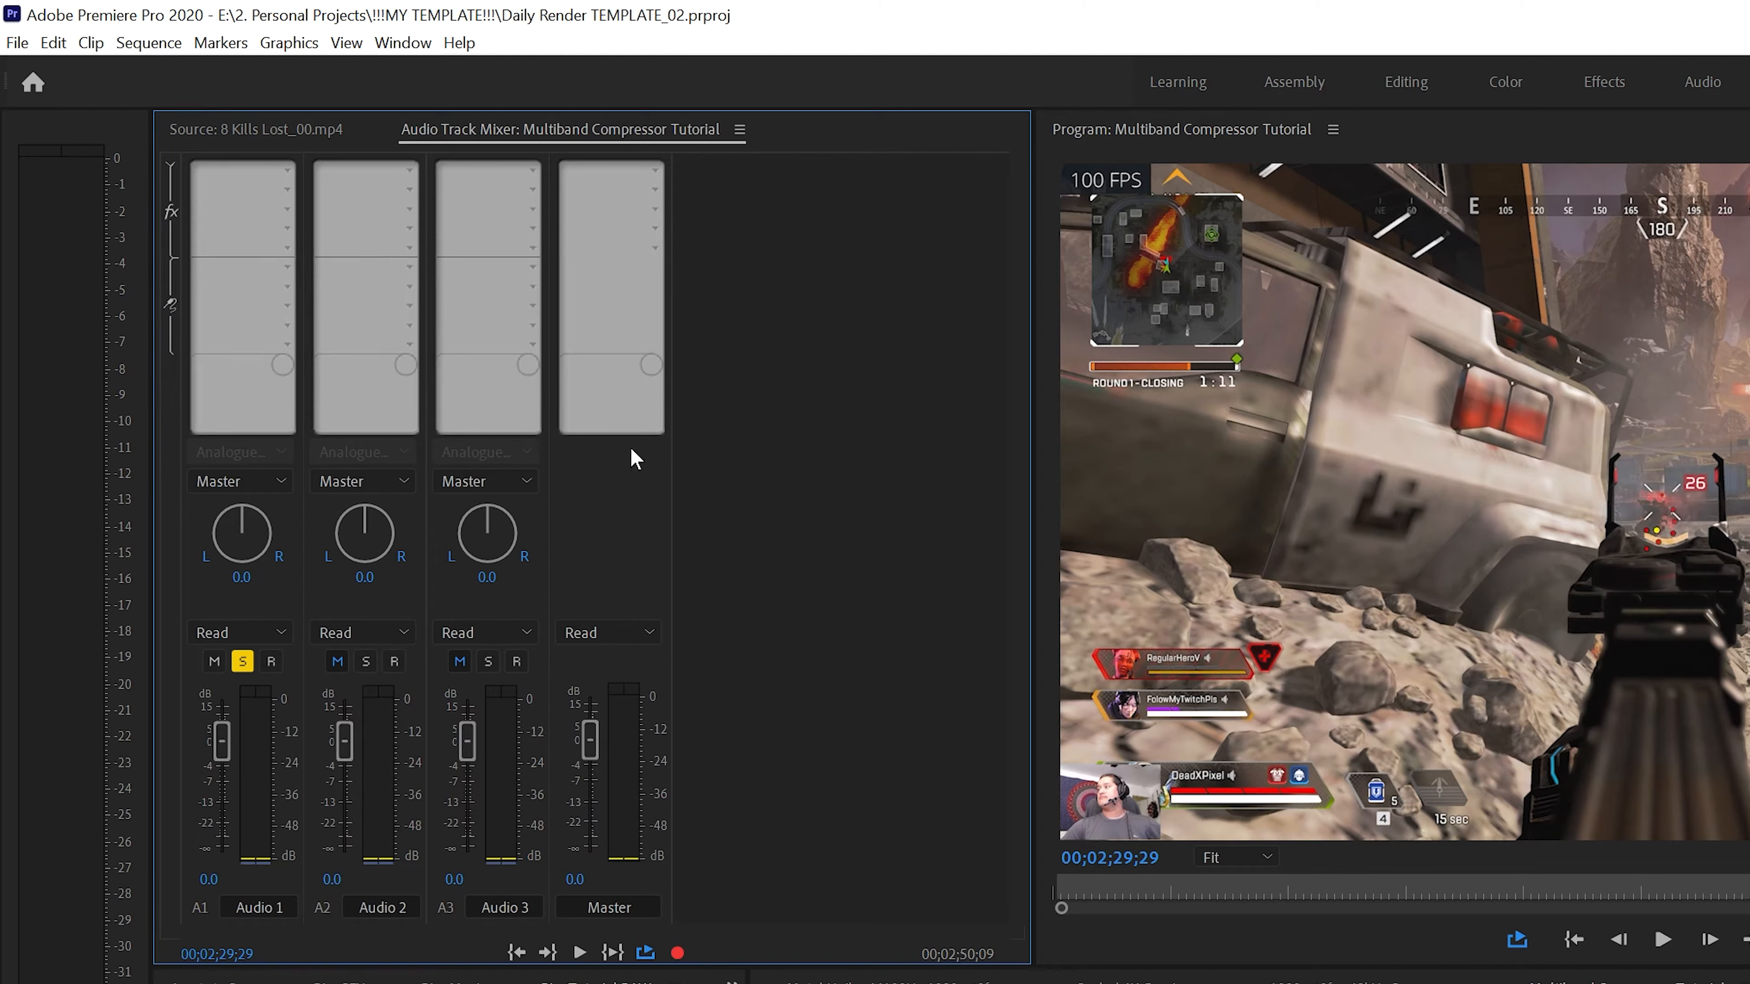
Add the Hard Limiter effect from Amplitude and Compression to the last effect slot of the Master track
left_click(655, 250)
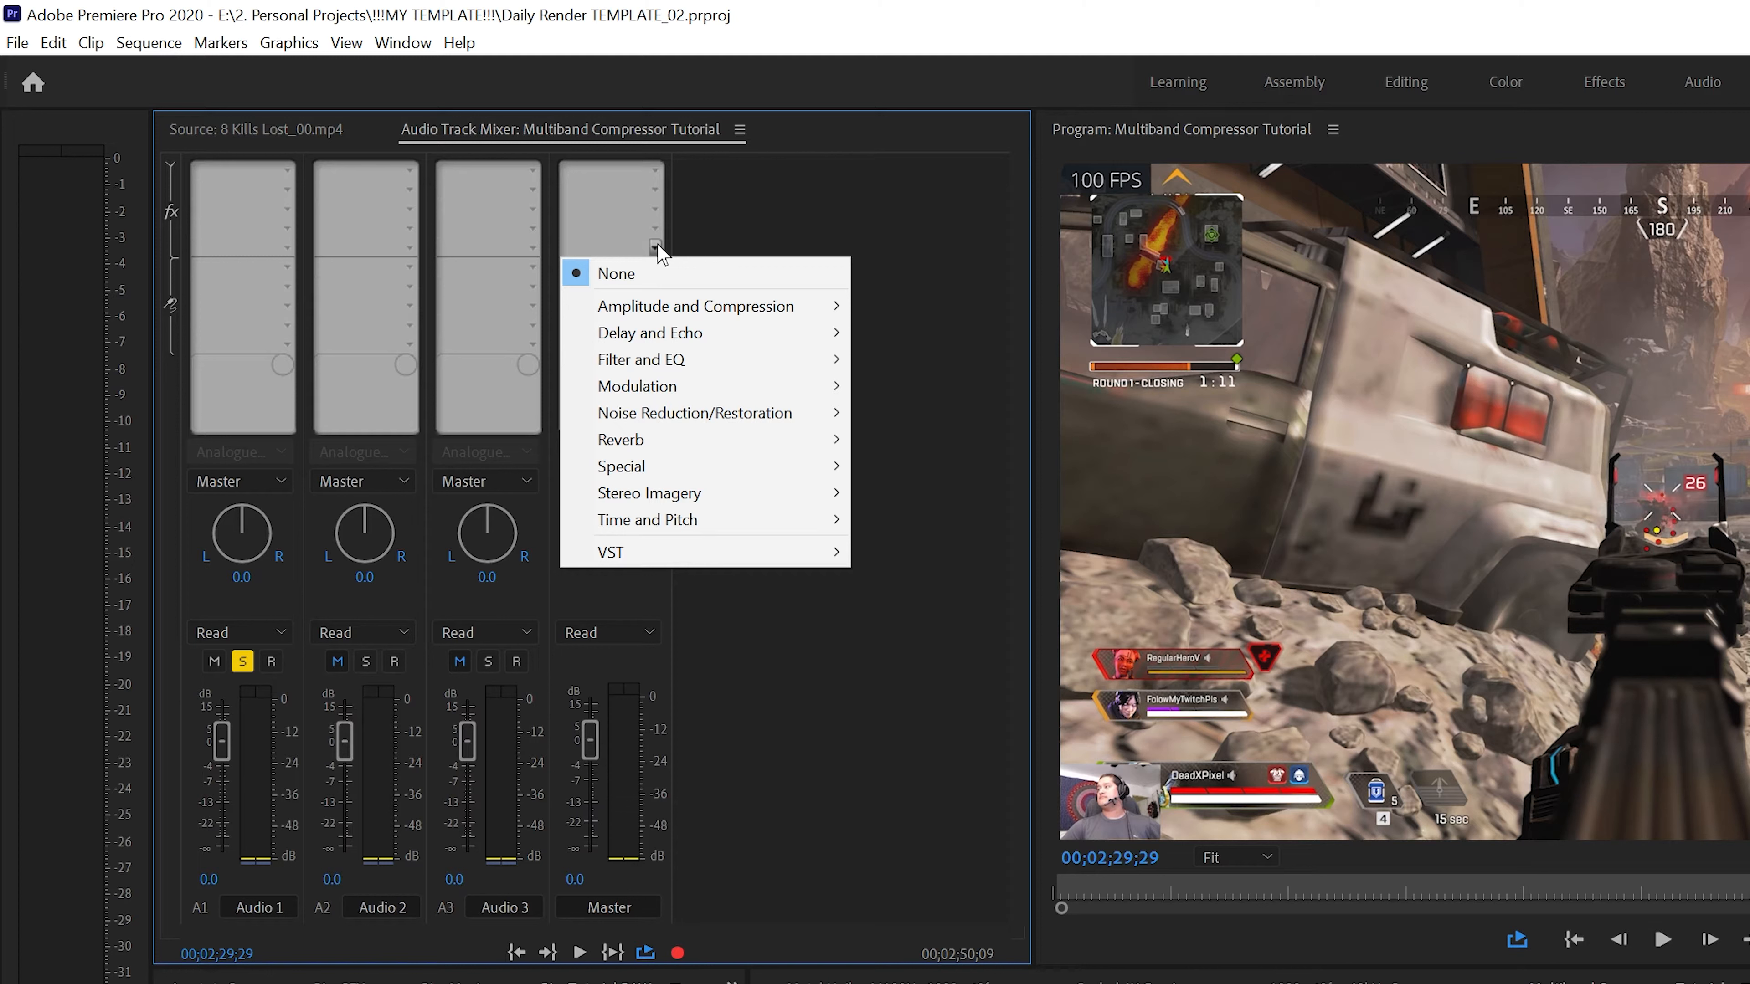
mouse_move(667, 309)
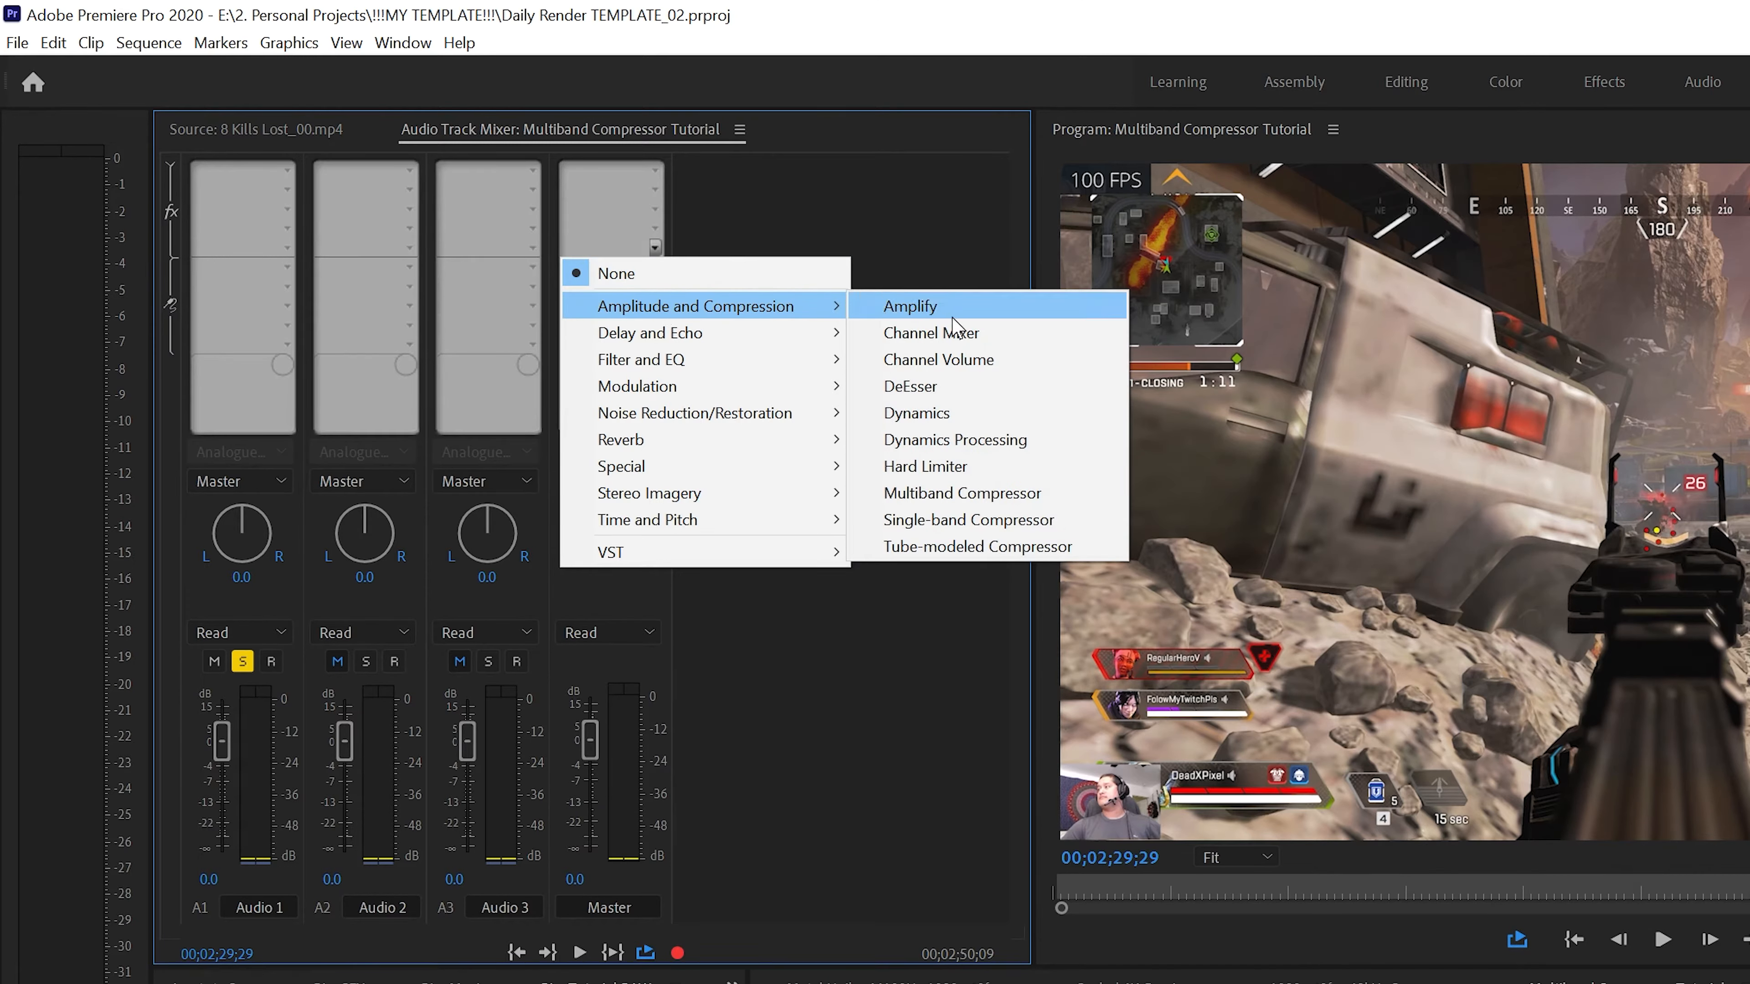
left_click(946, 467)
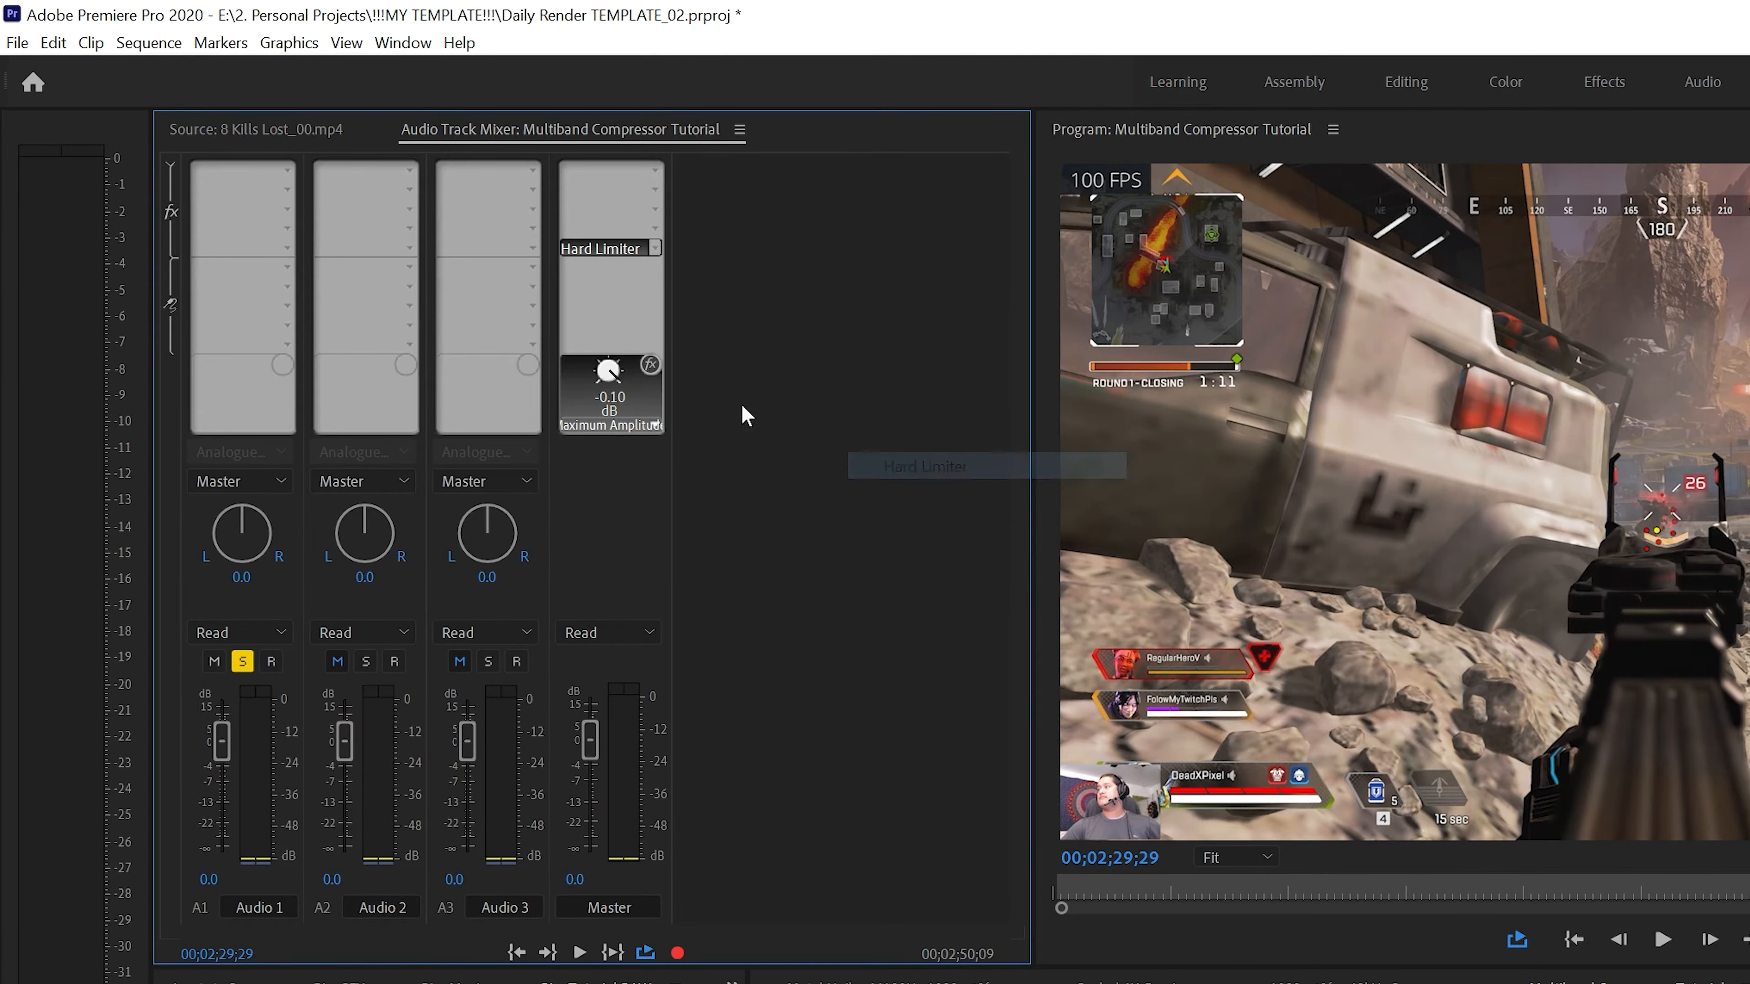
Set the Master track Hard Limiter's maximum amplitude to -4 dB and close its effect editor
double_click(606, 250)
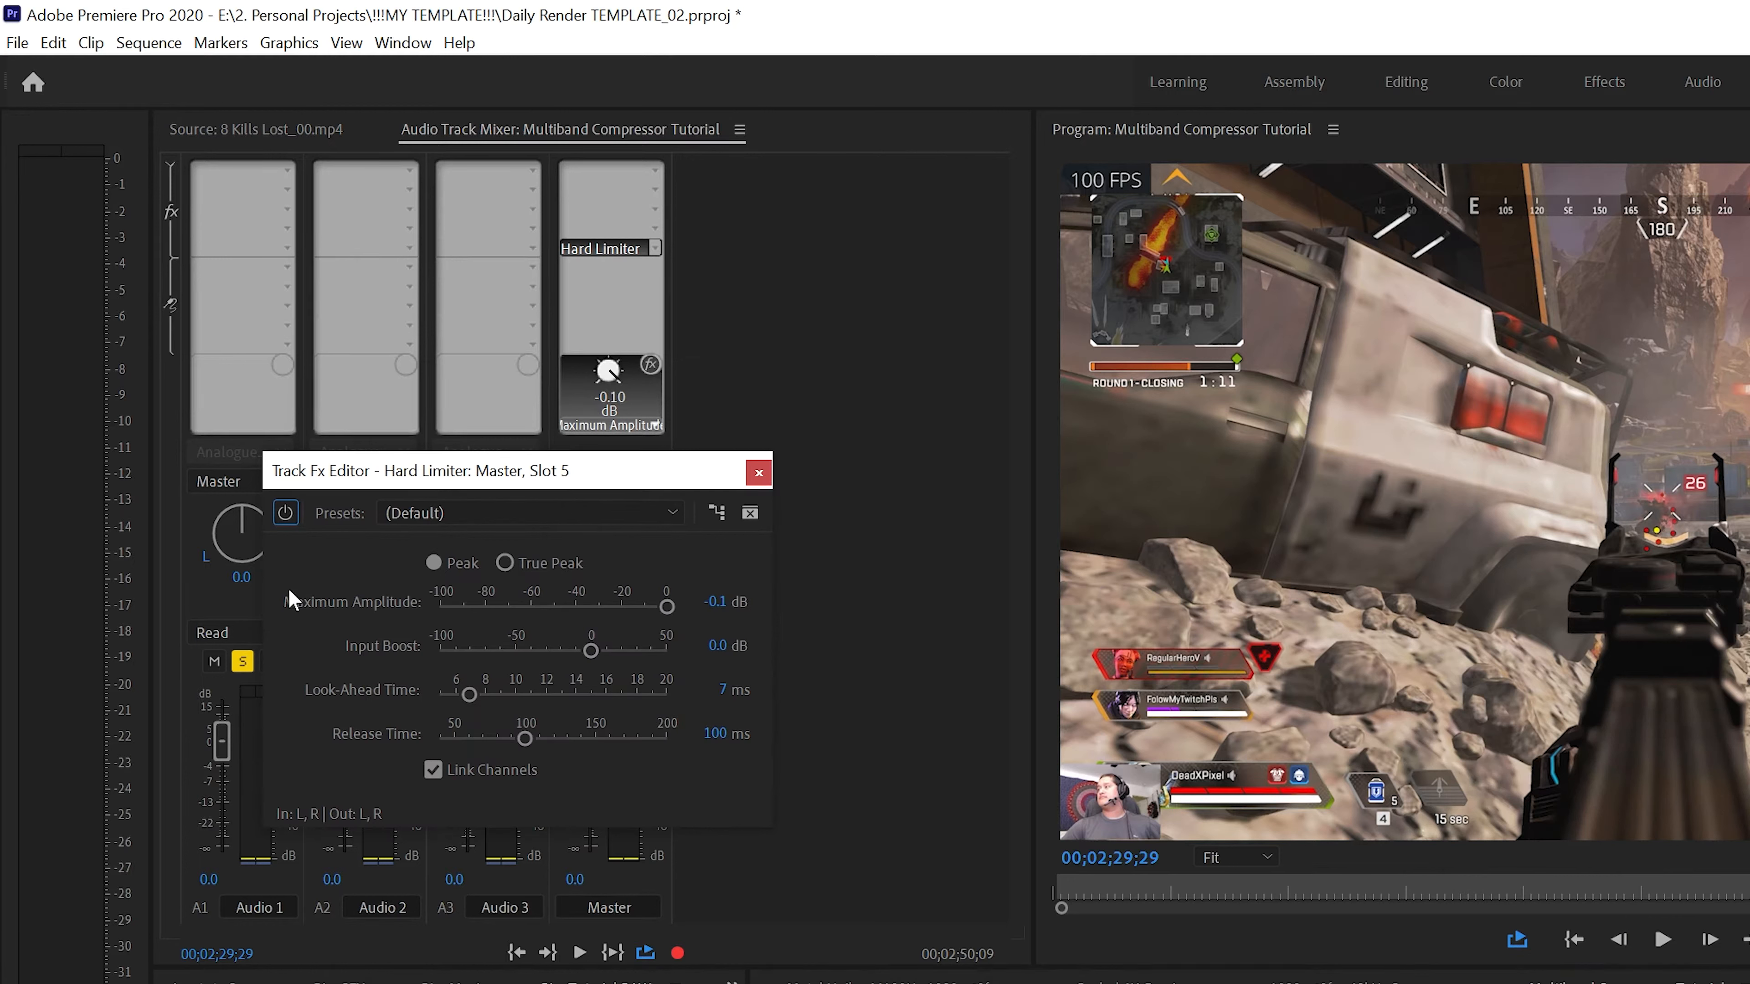
left_click(716, 603)
key("Return")
left_click(768, 479)
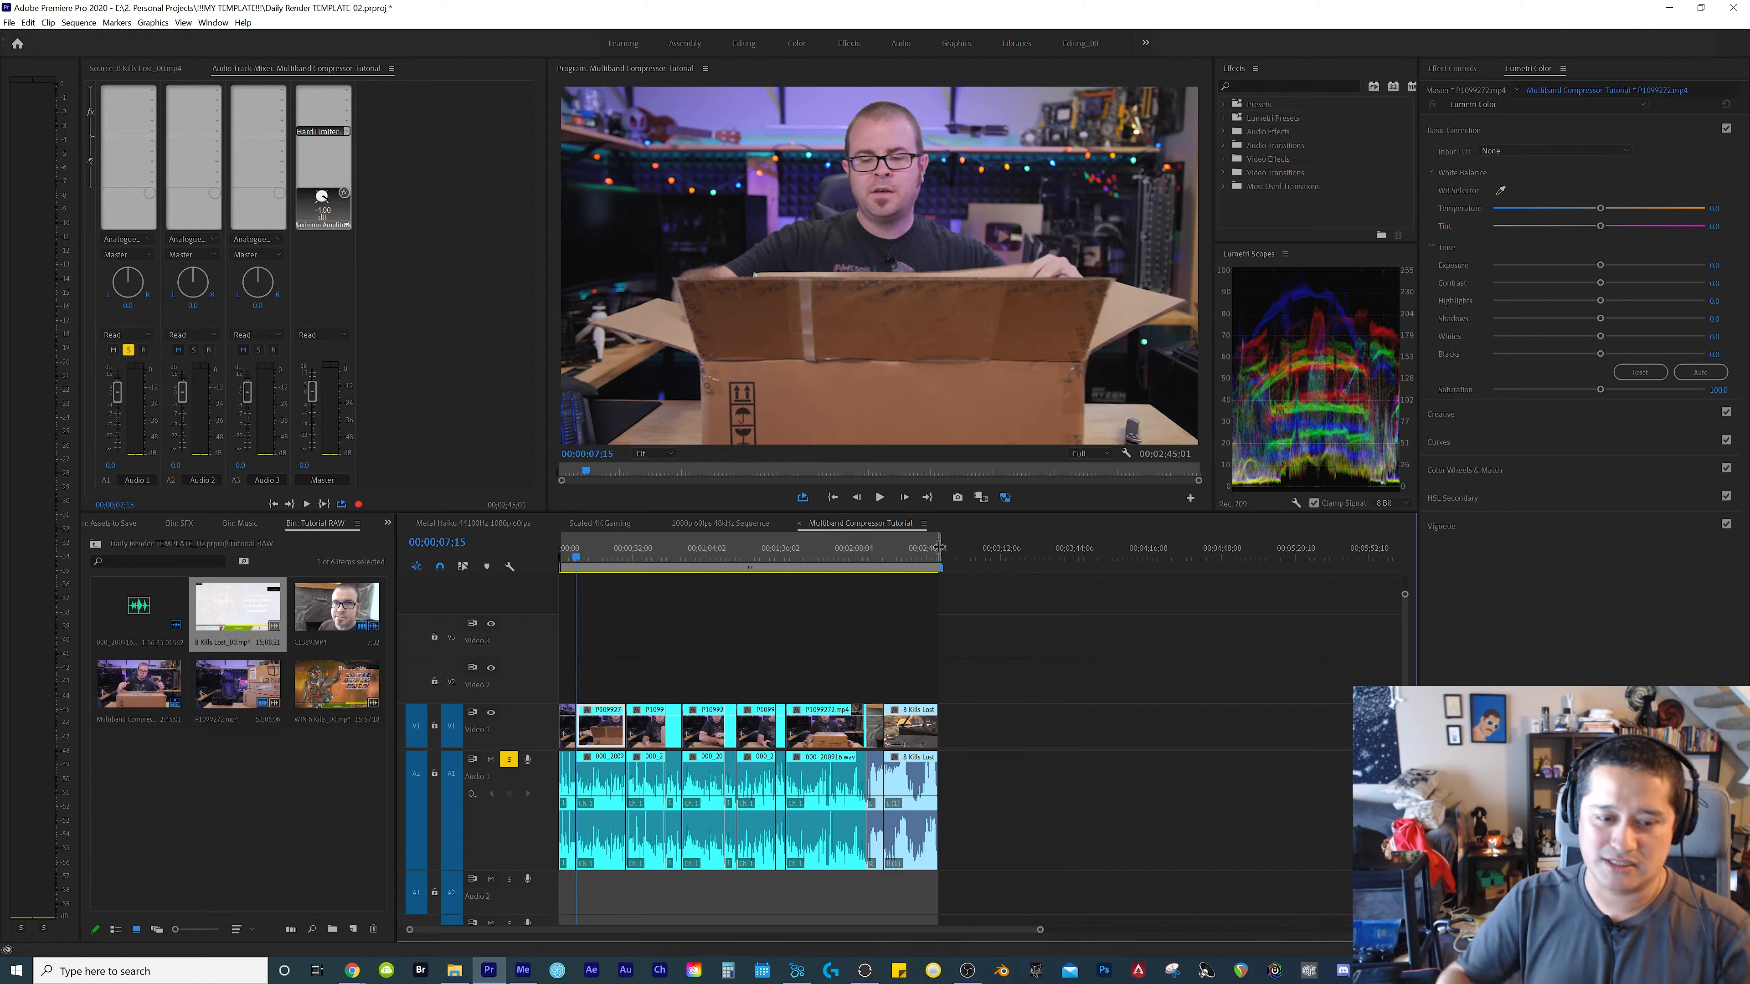
Play back several sections of the sequence and check the audio meters with the Hard Limiter active
left_click(789, 626)
key("space")
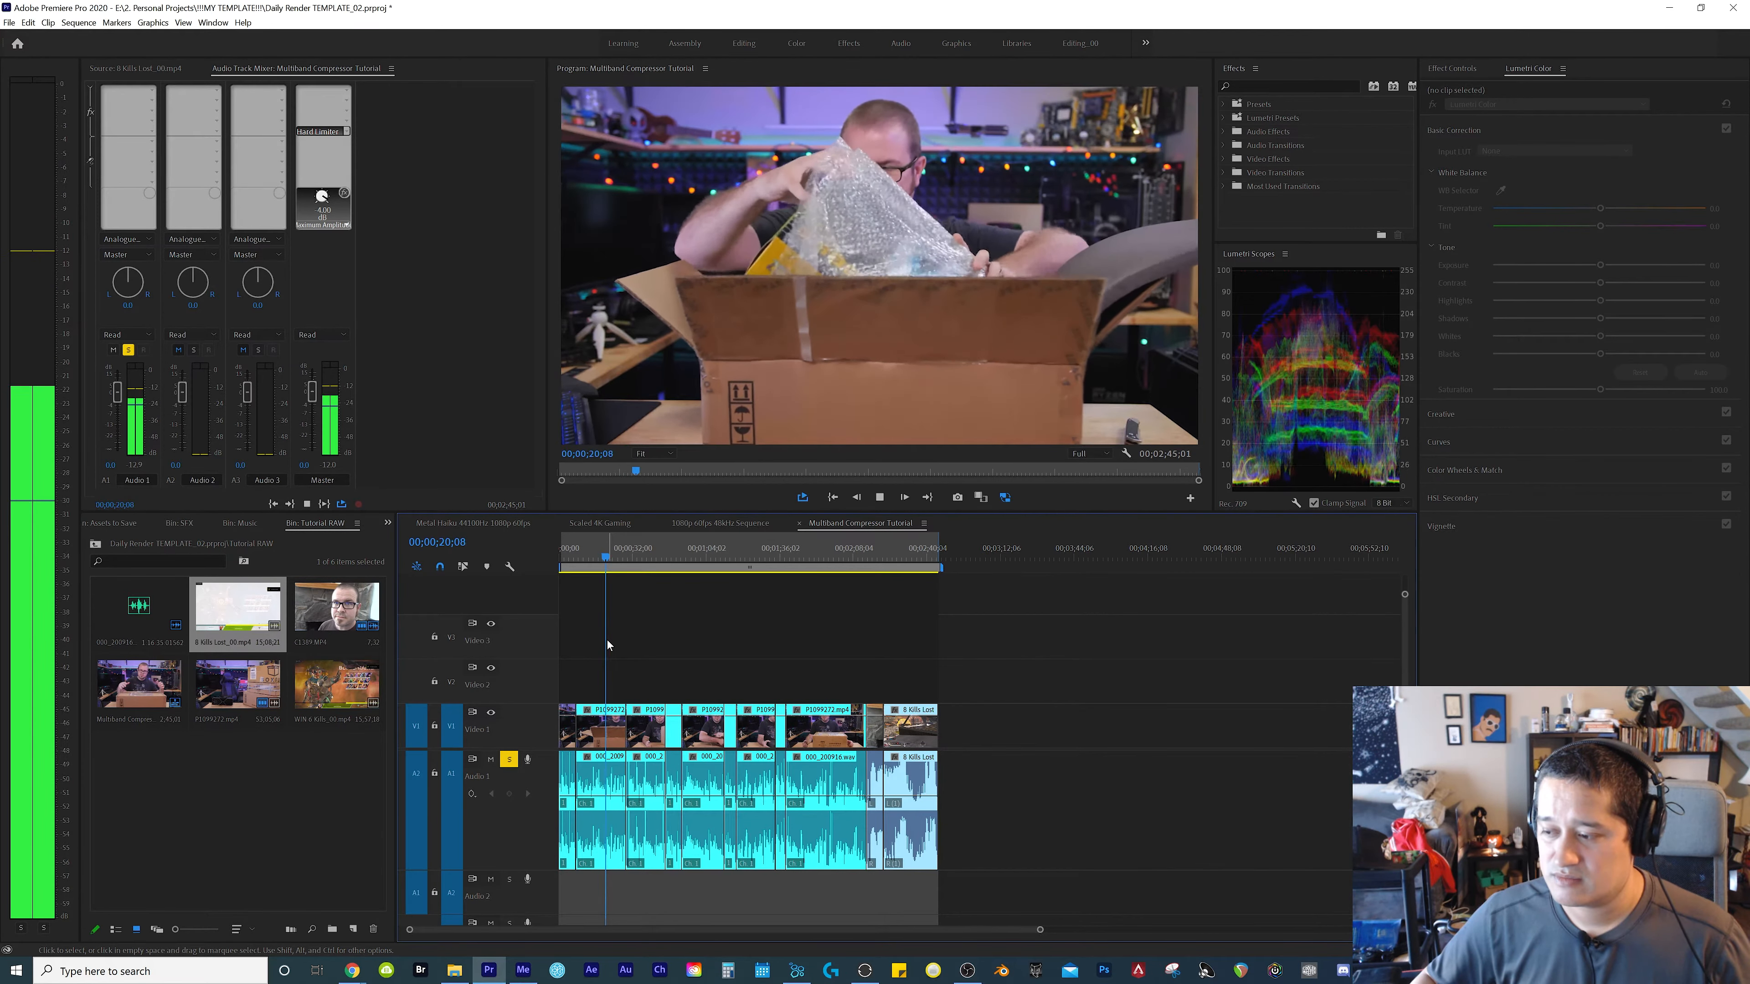
key("space")
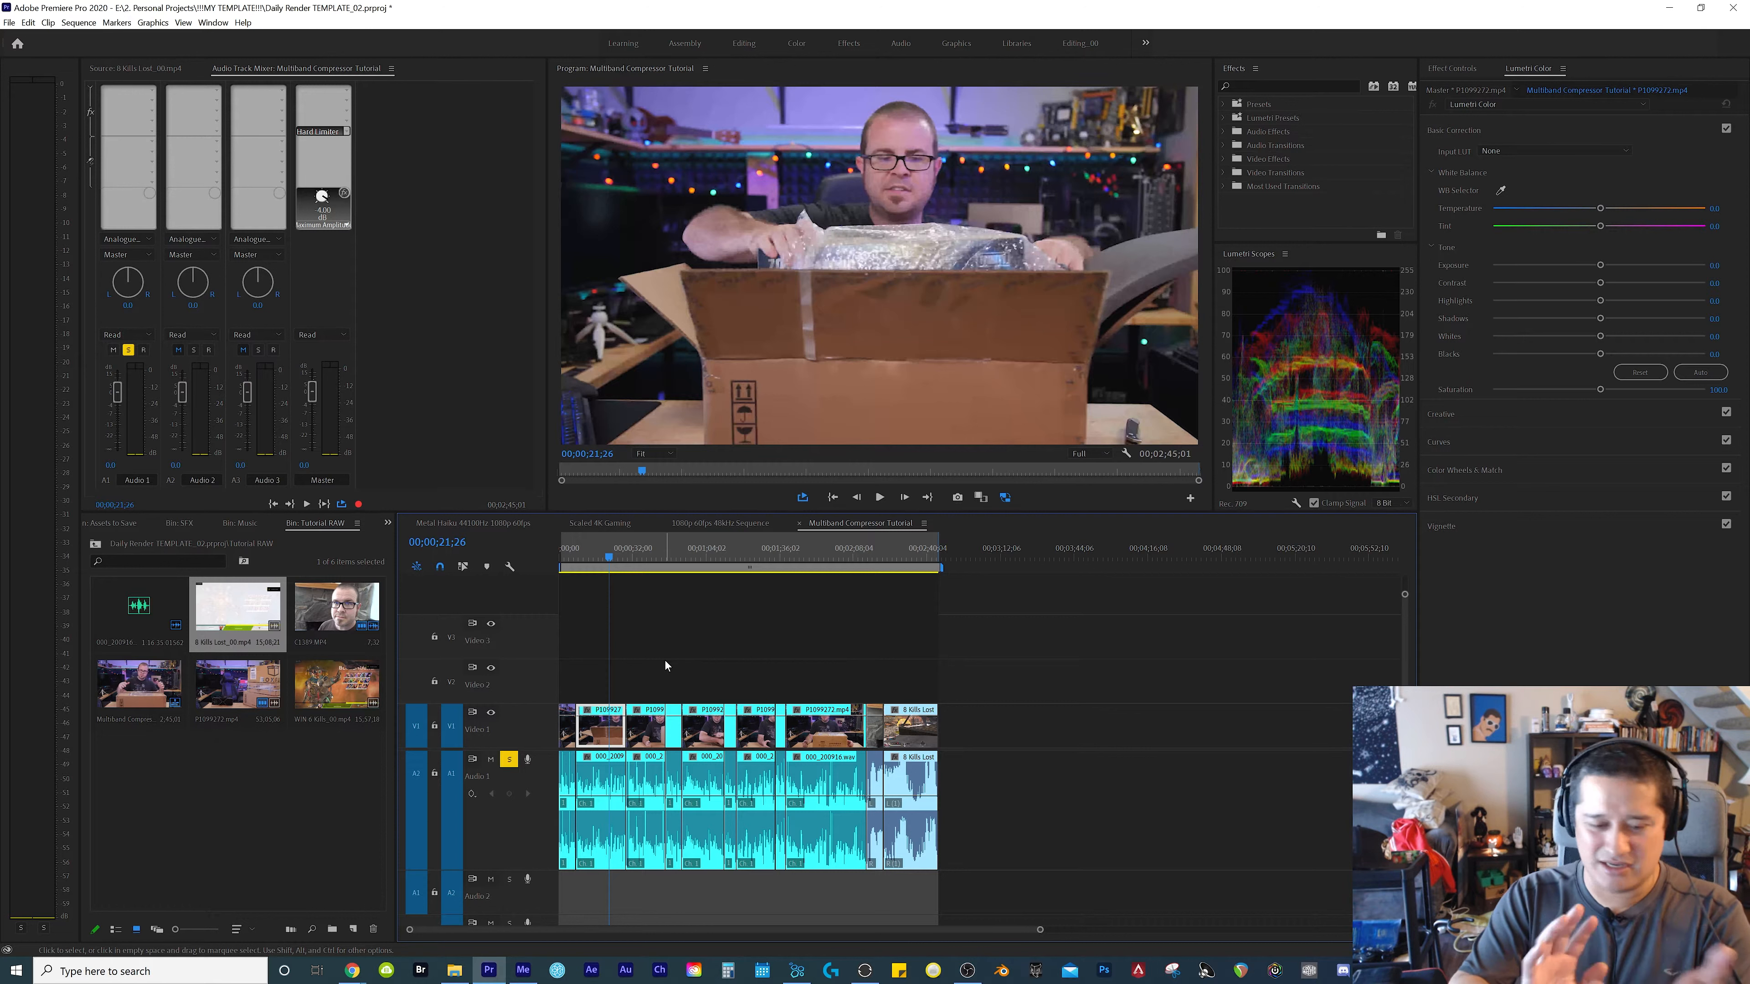
left_click(796, 670)
key("space")
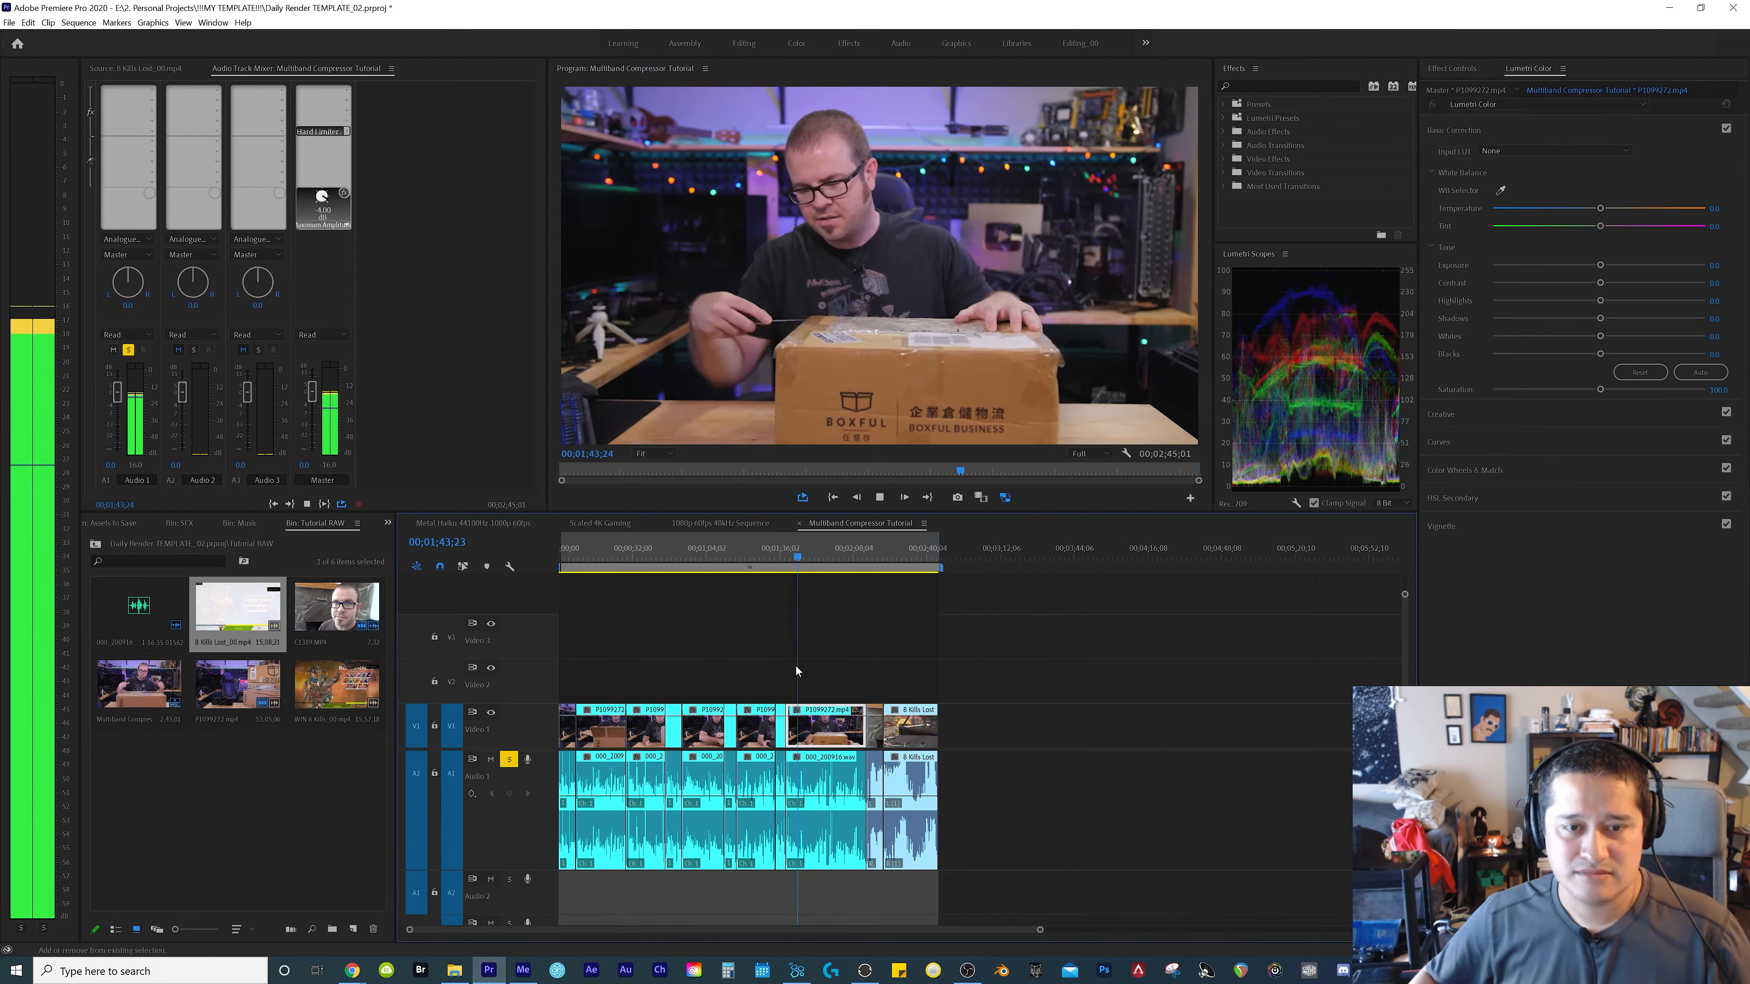
left_click(774, 681)
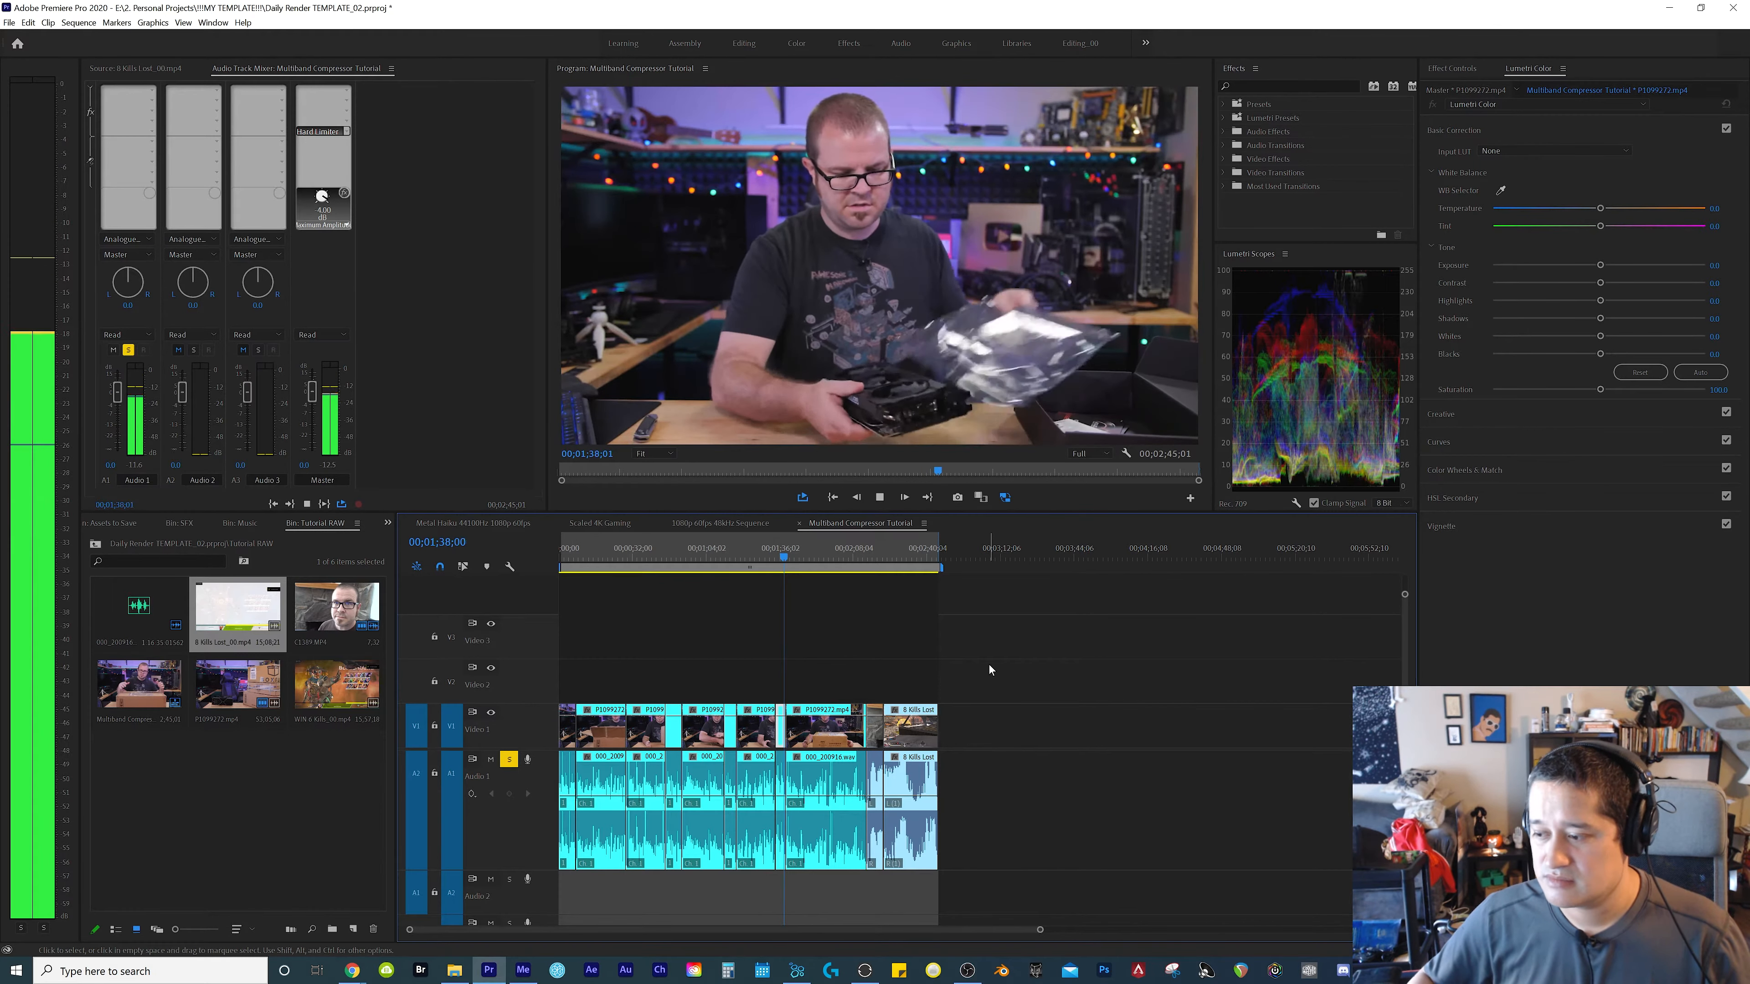
key("Home")
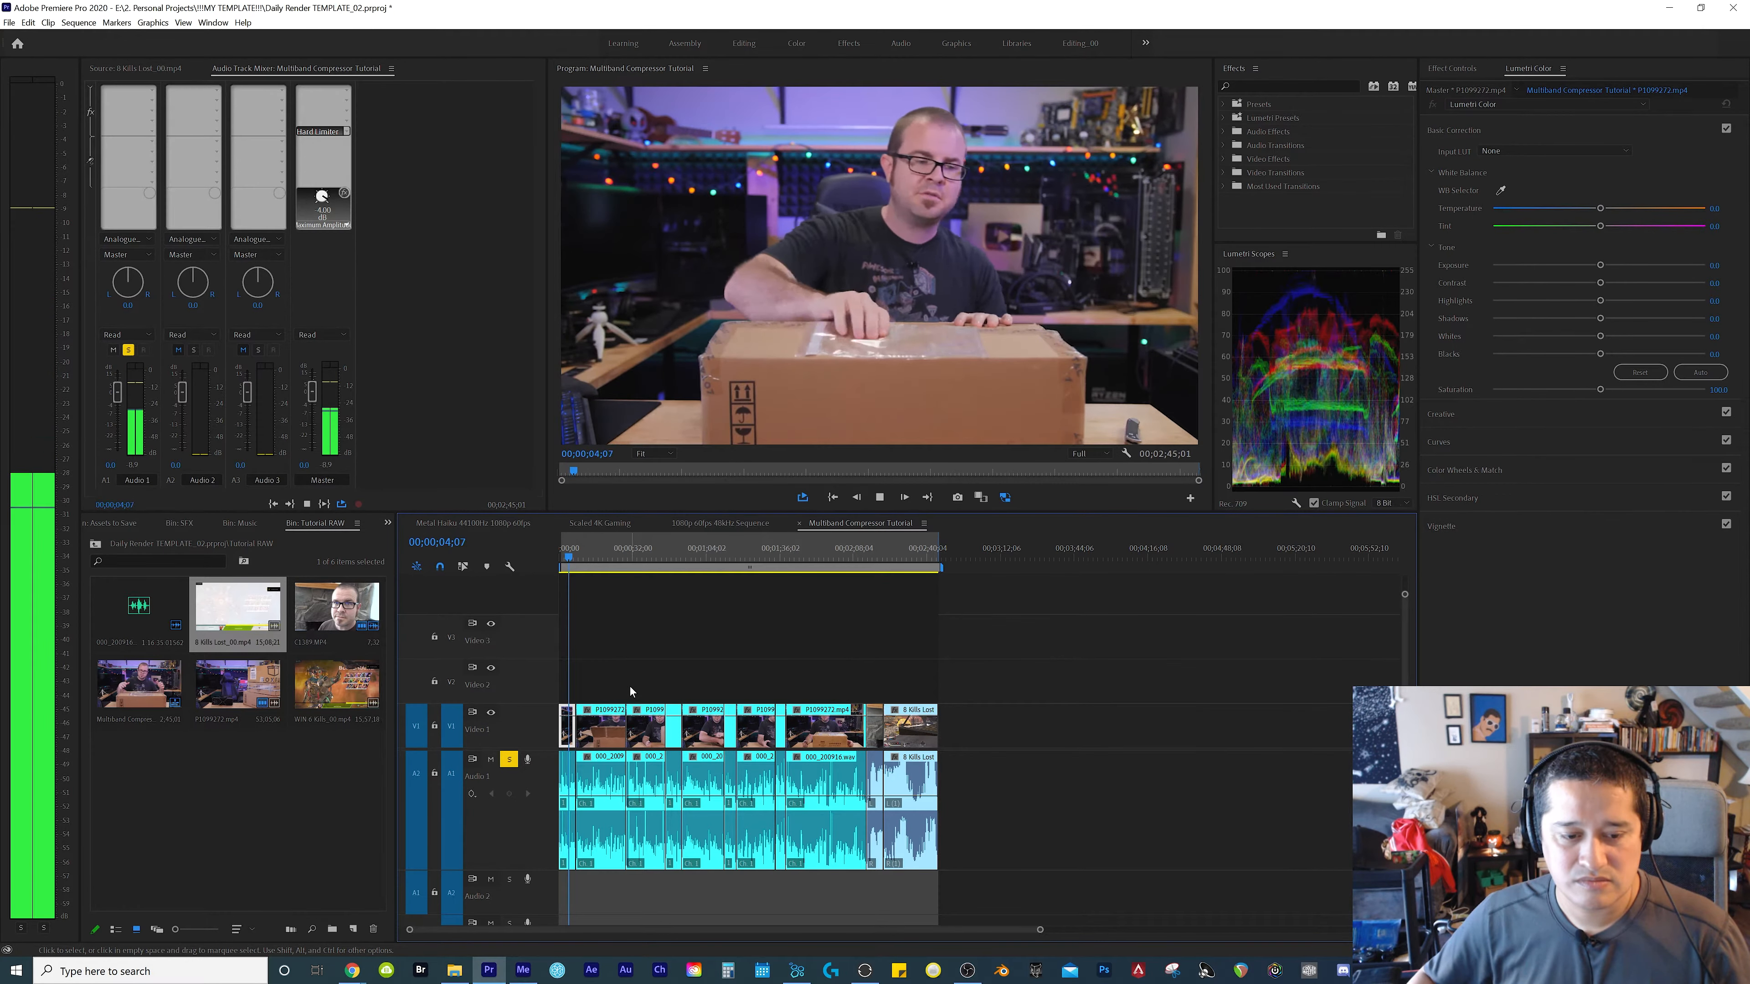
key("space")
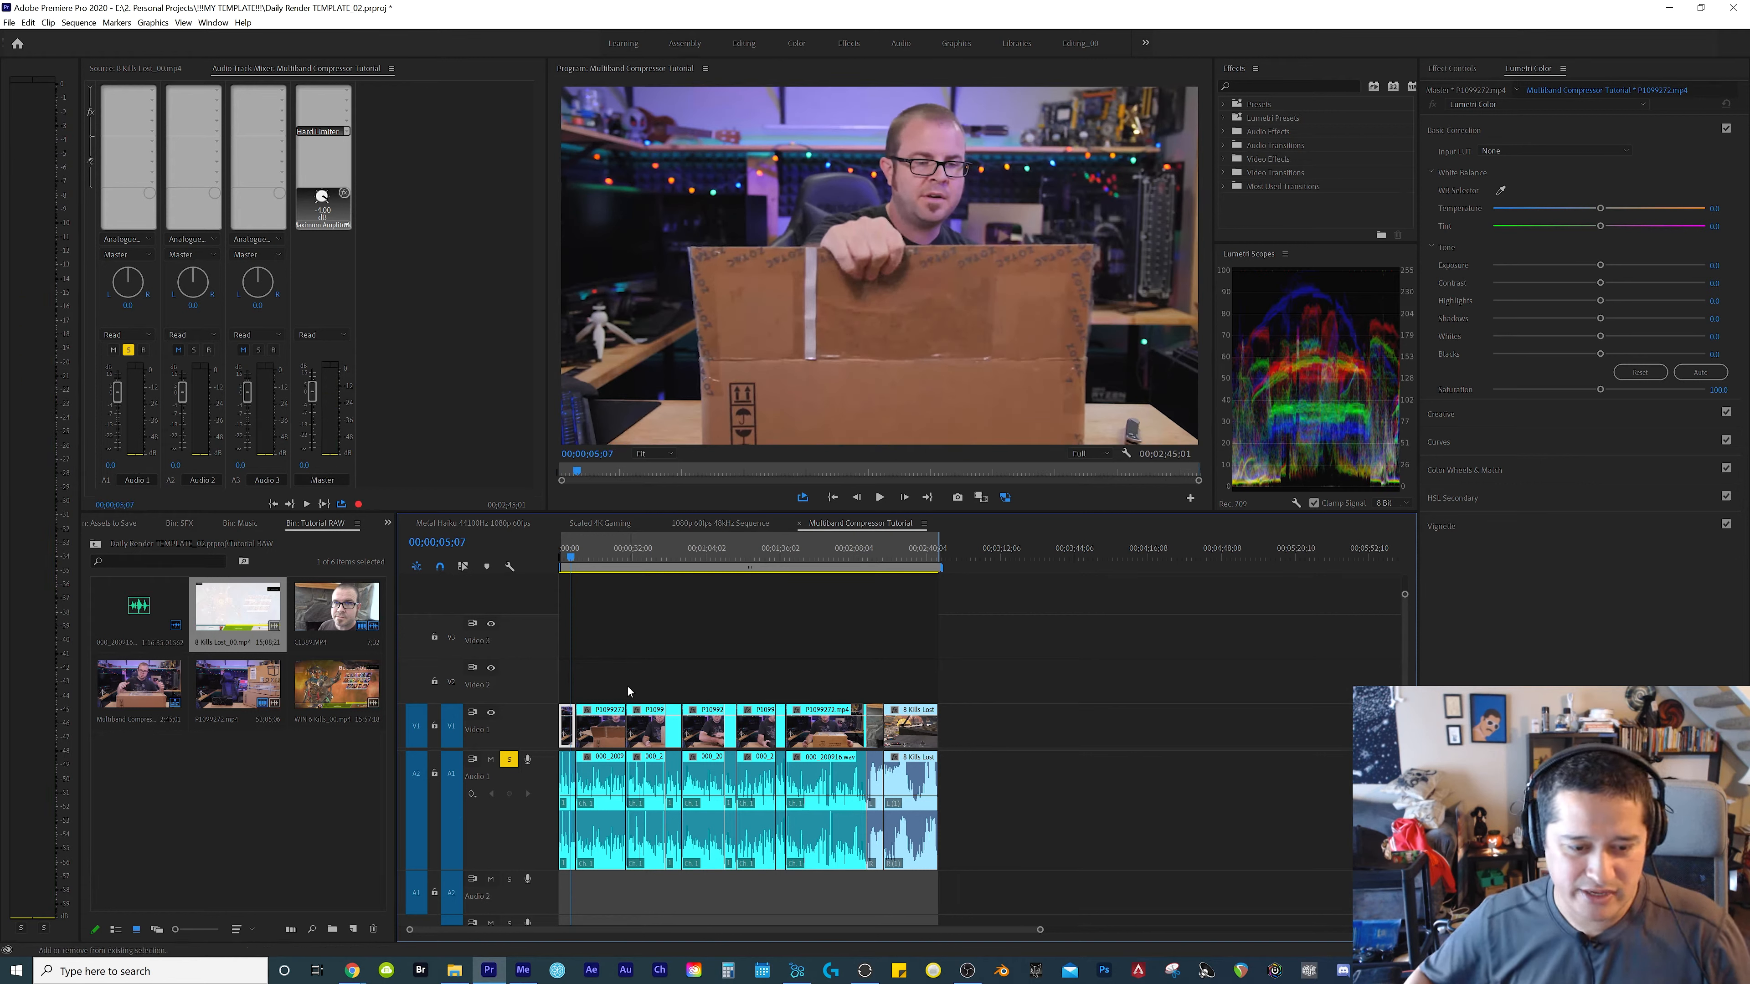
left_click(629, 686)
key("space")
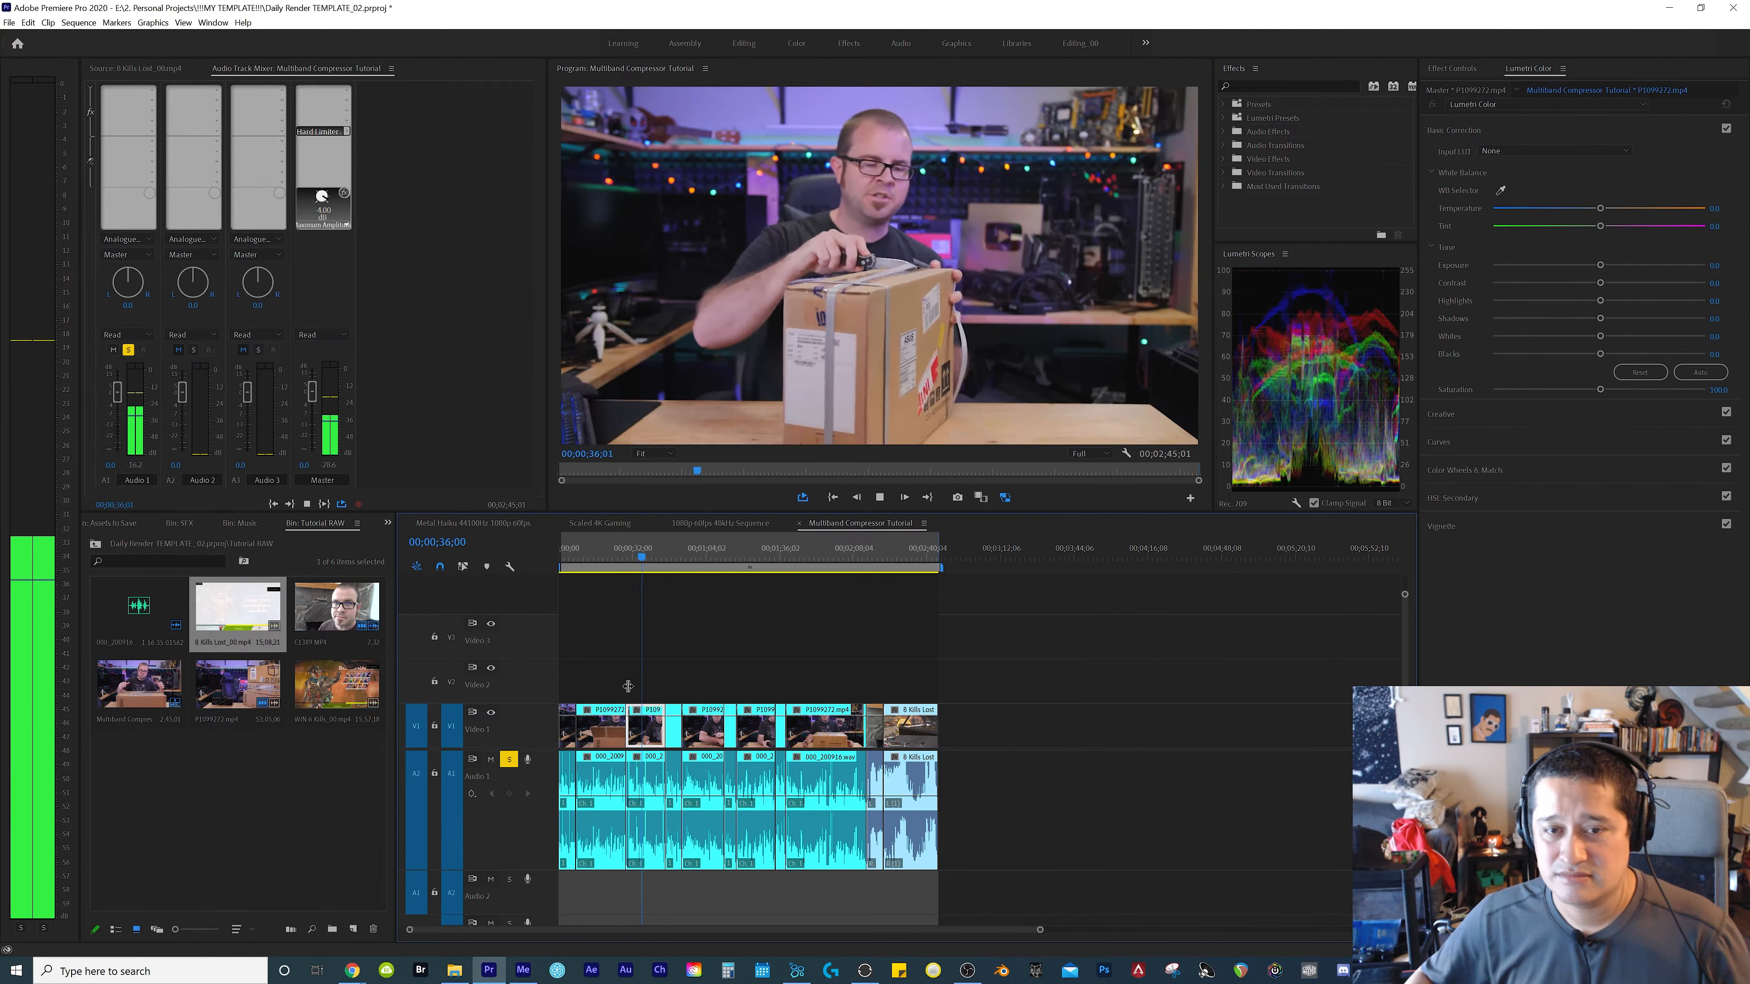
left_click(731, 620)
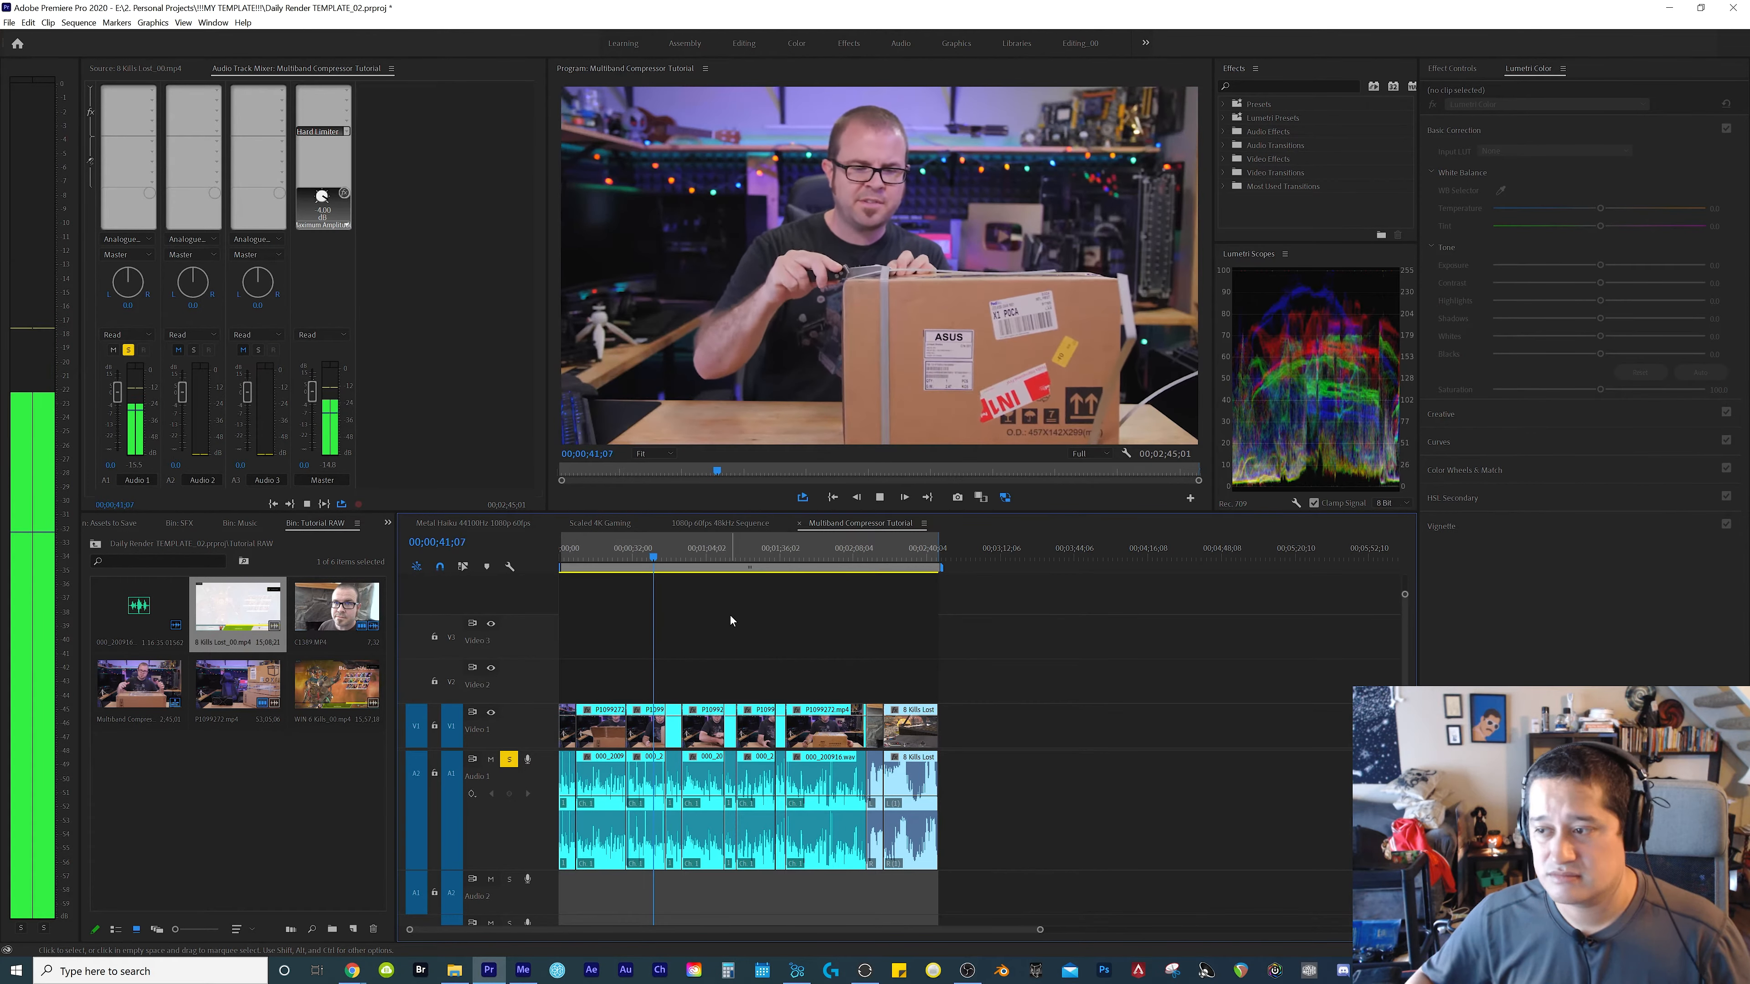
key("space")
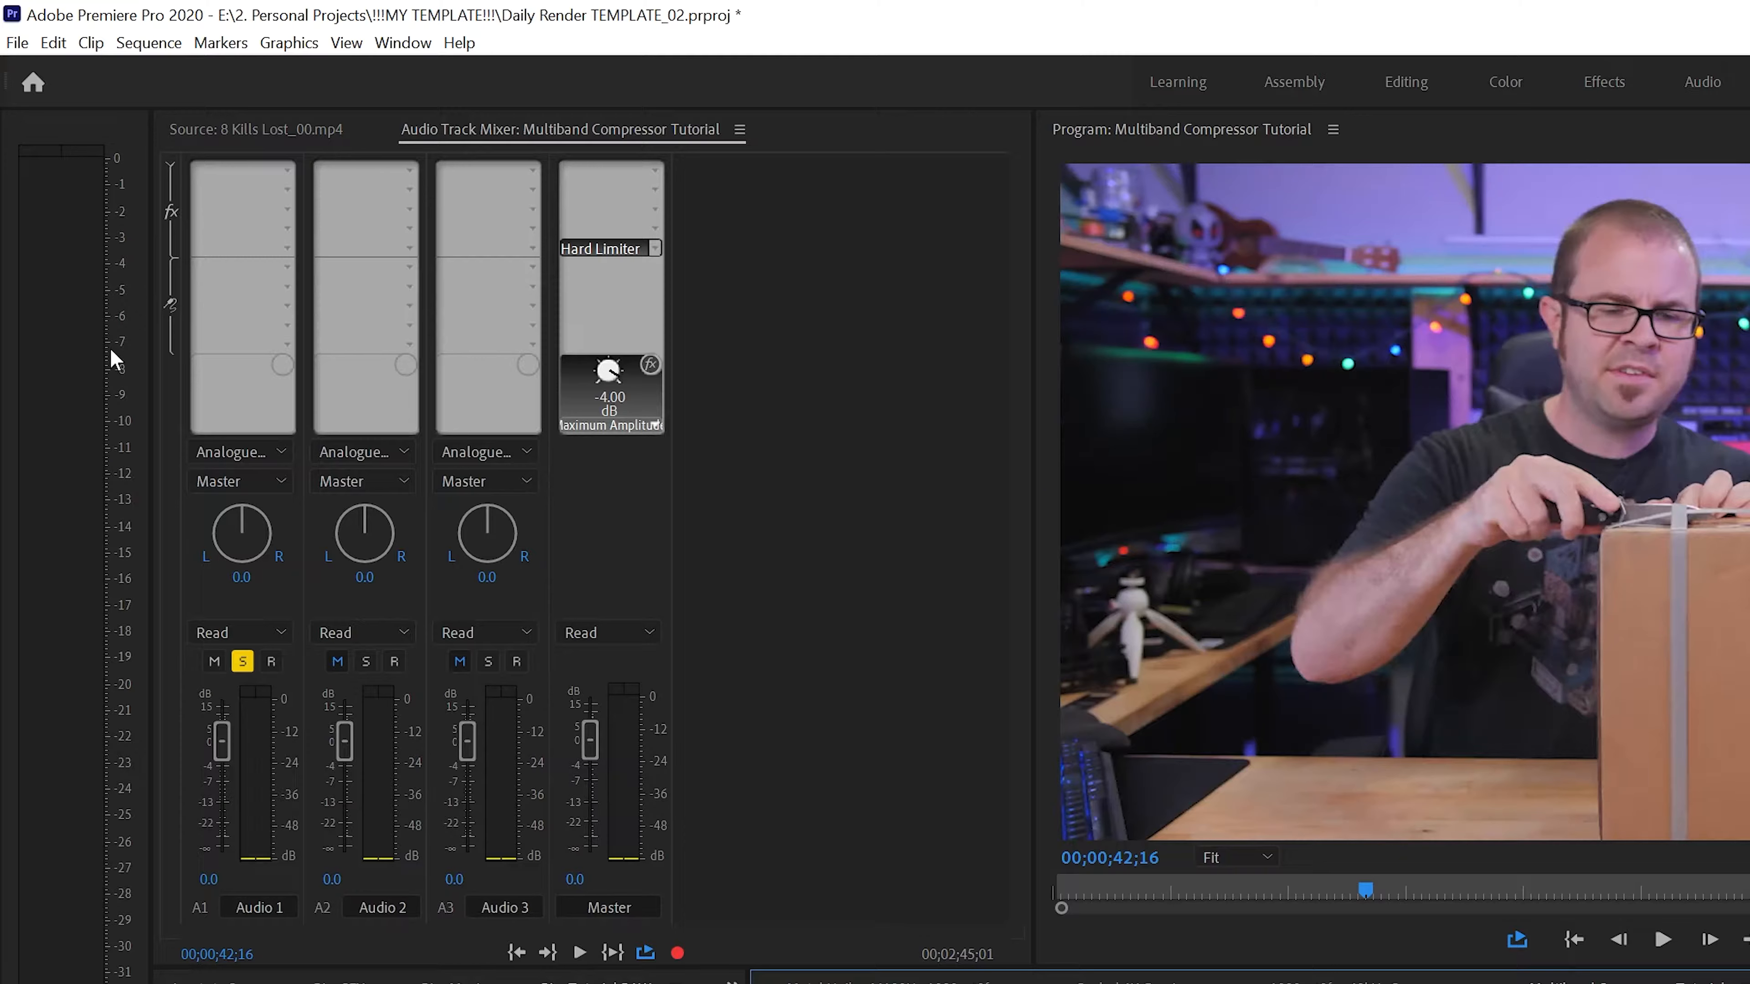
key("space")
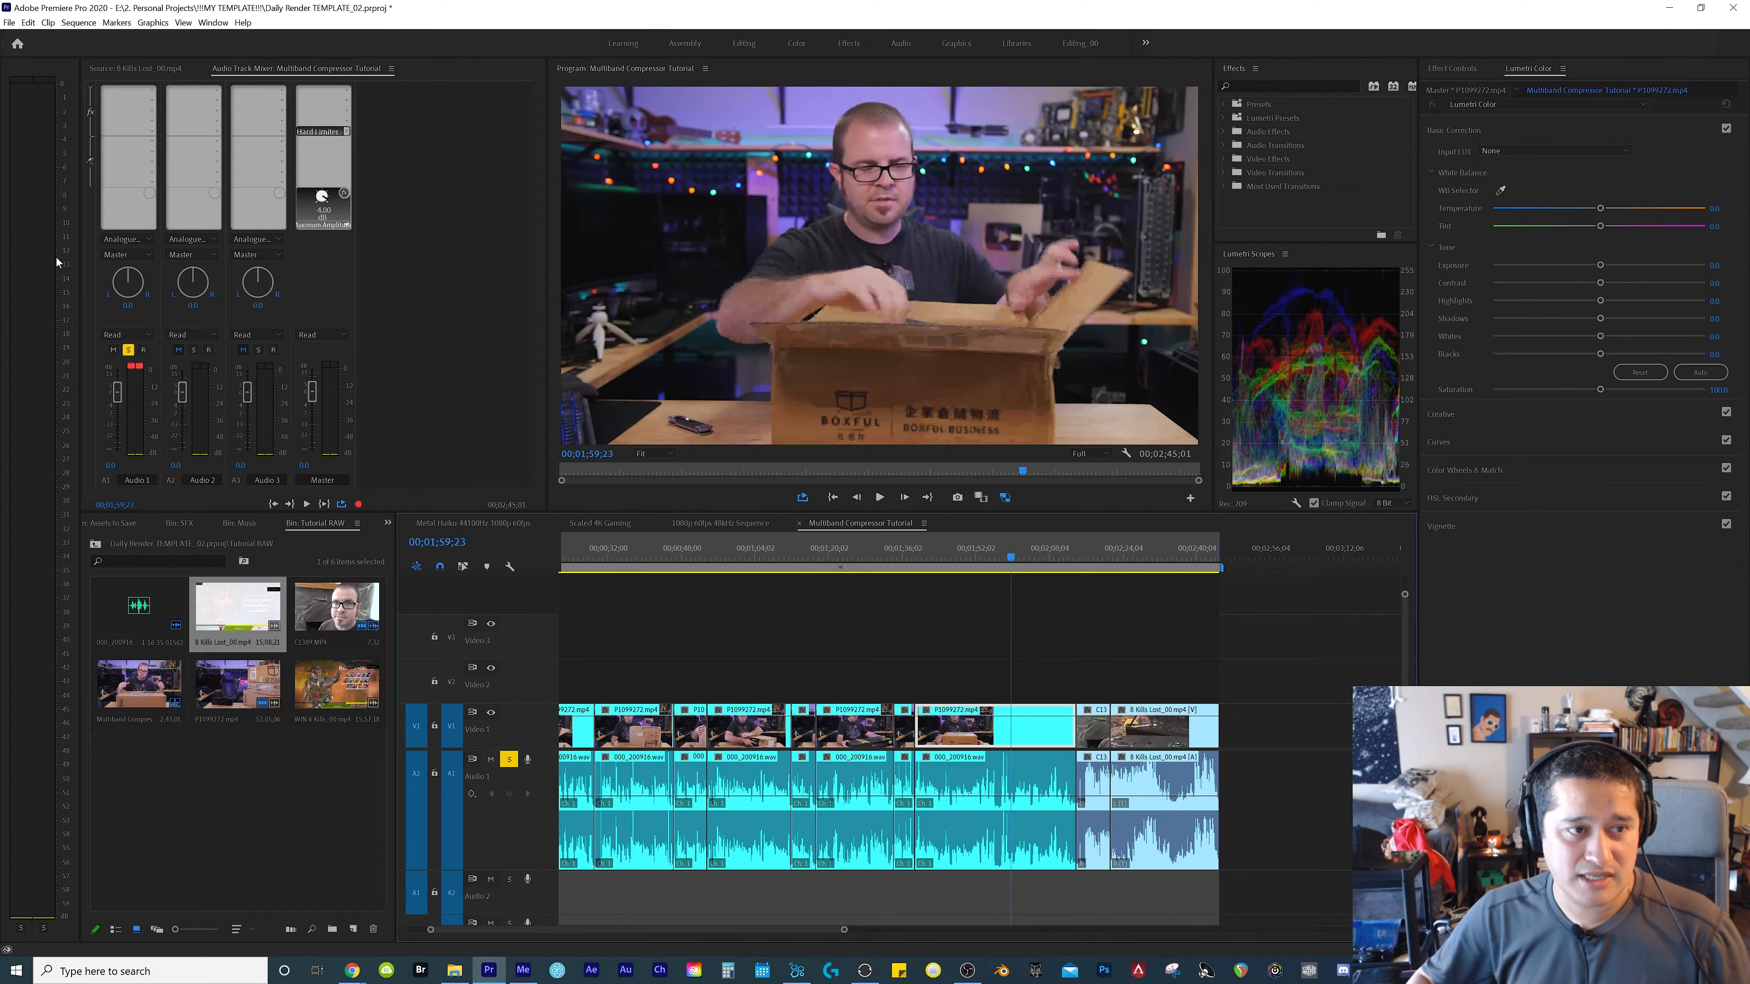
Save the project and replay the loud passage from 00;01;56;29 to check the limited master level
key("ctrl+s")
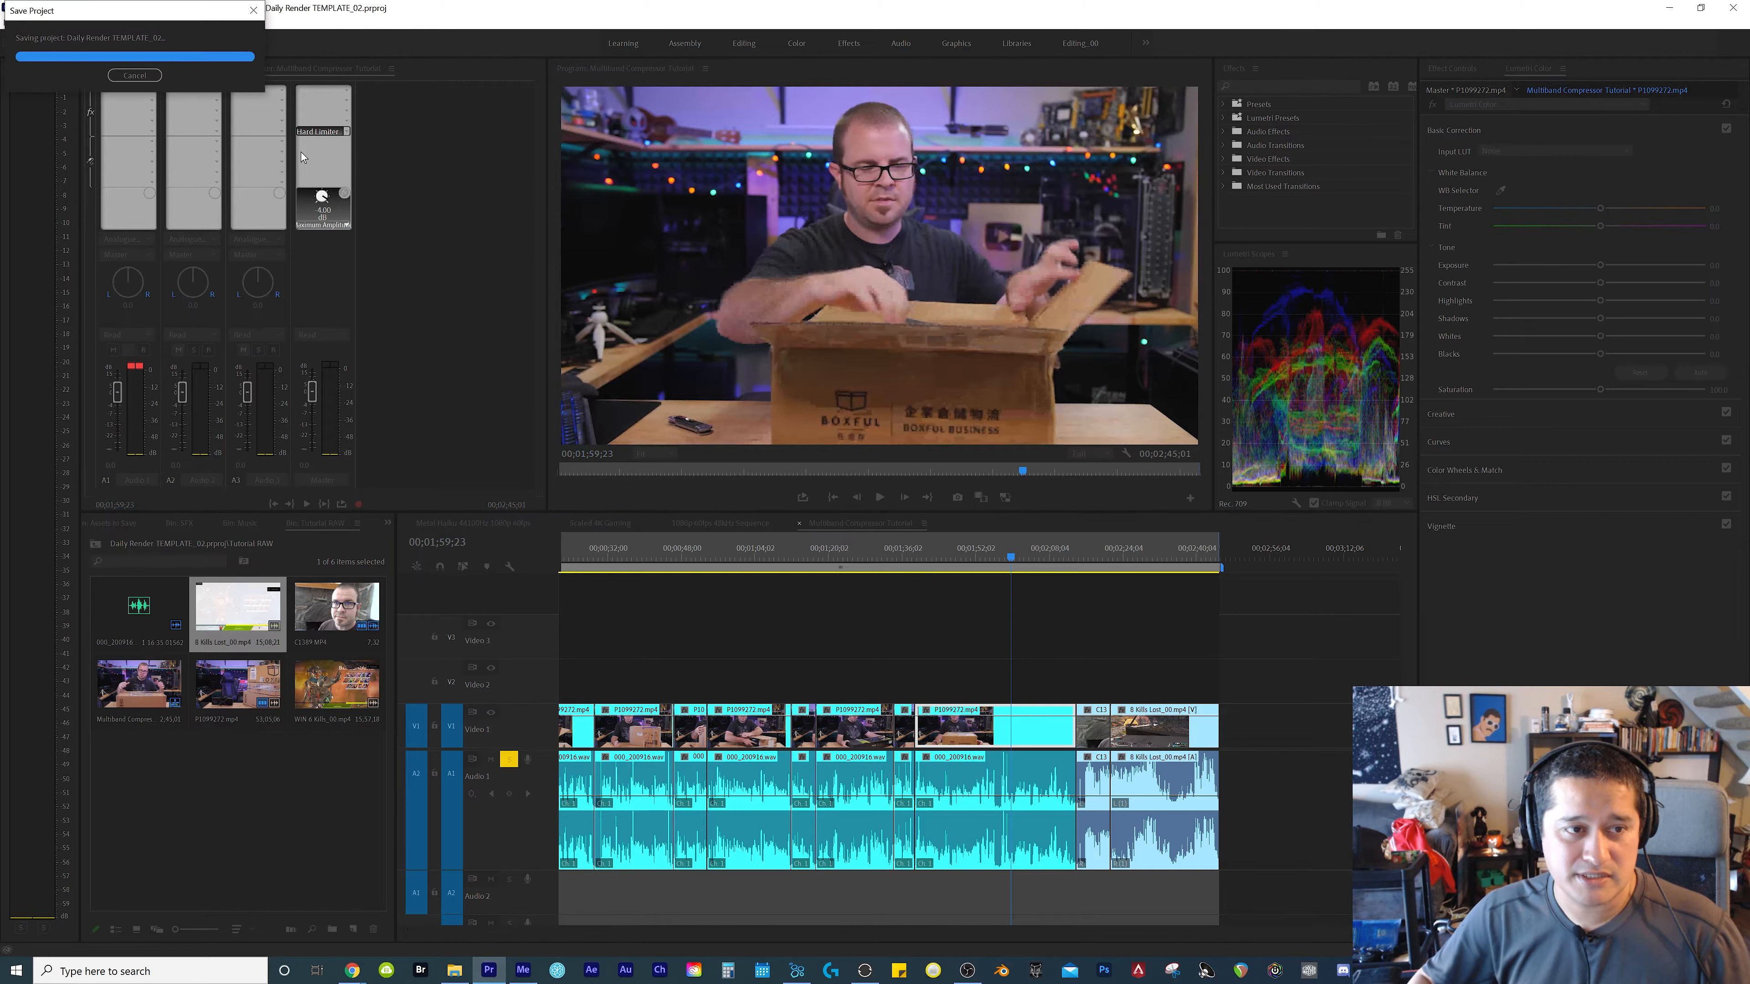
left_click(1000, 681)
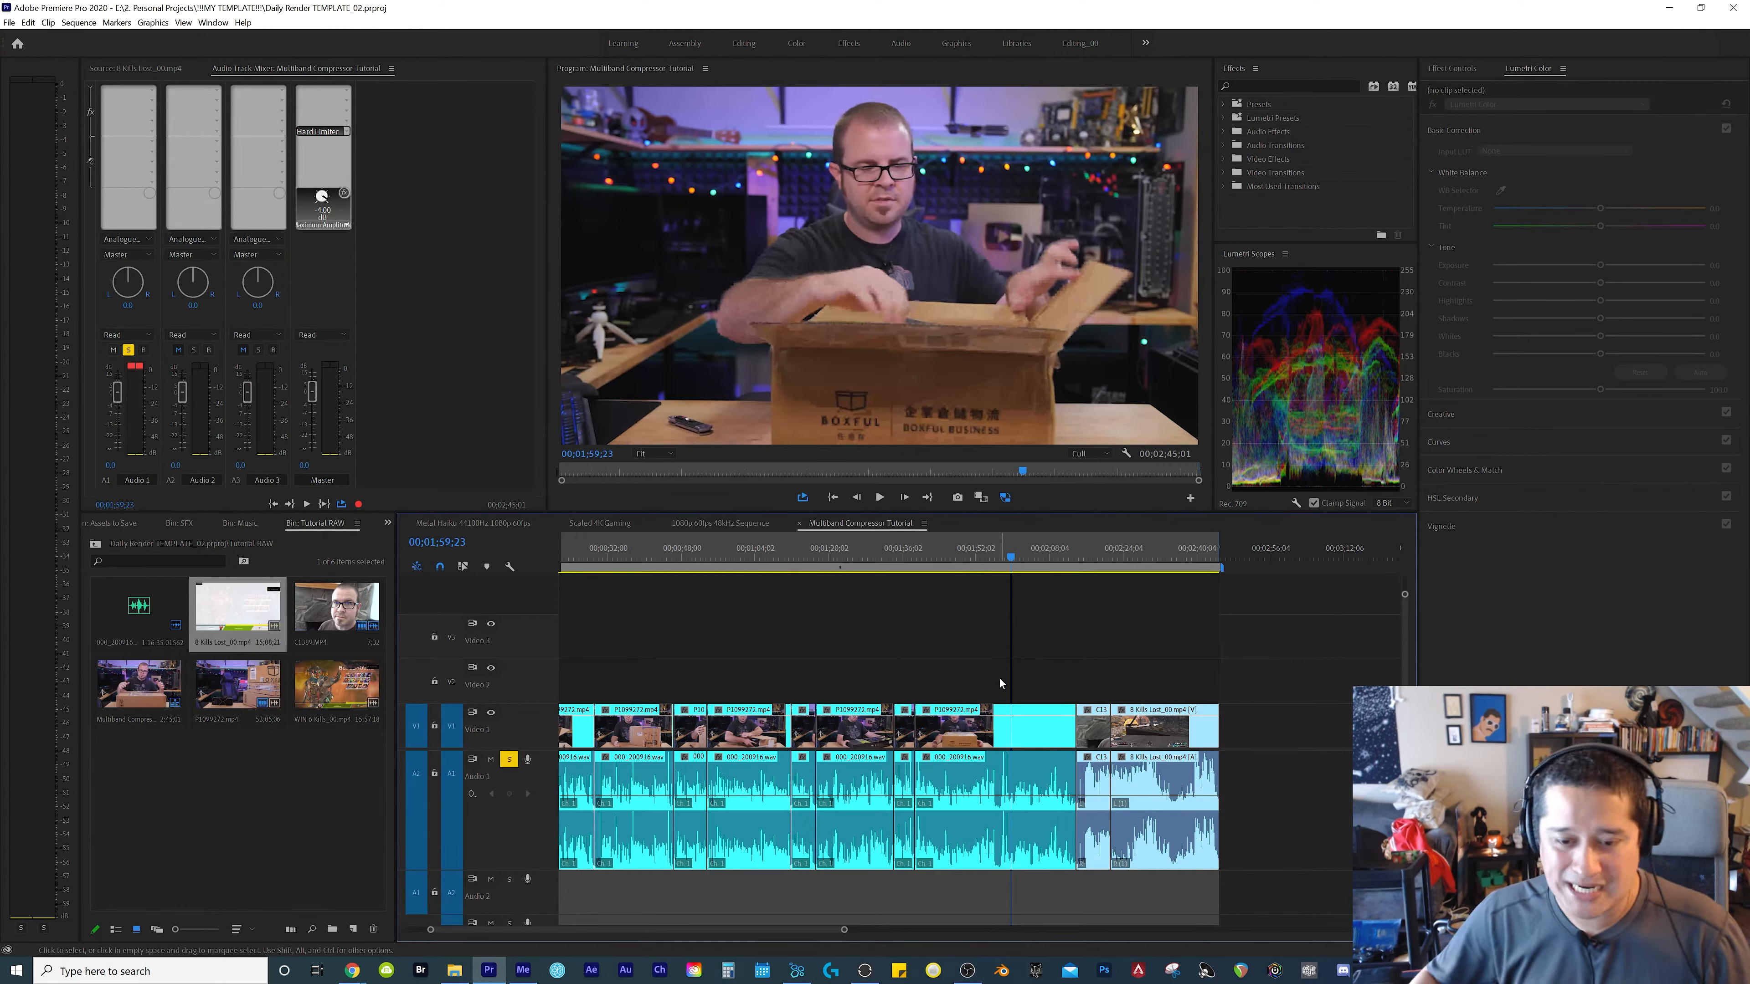
right_click(998, 681)
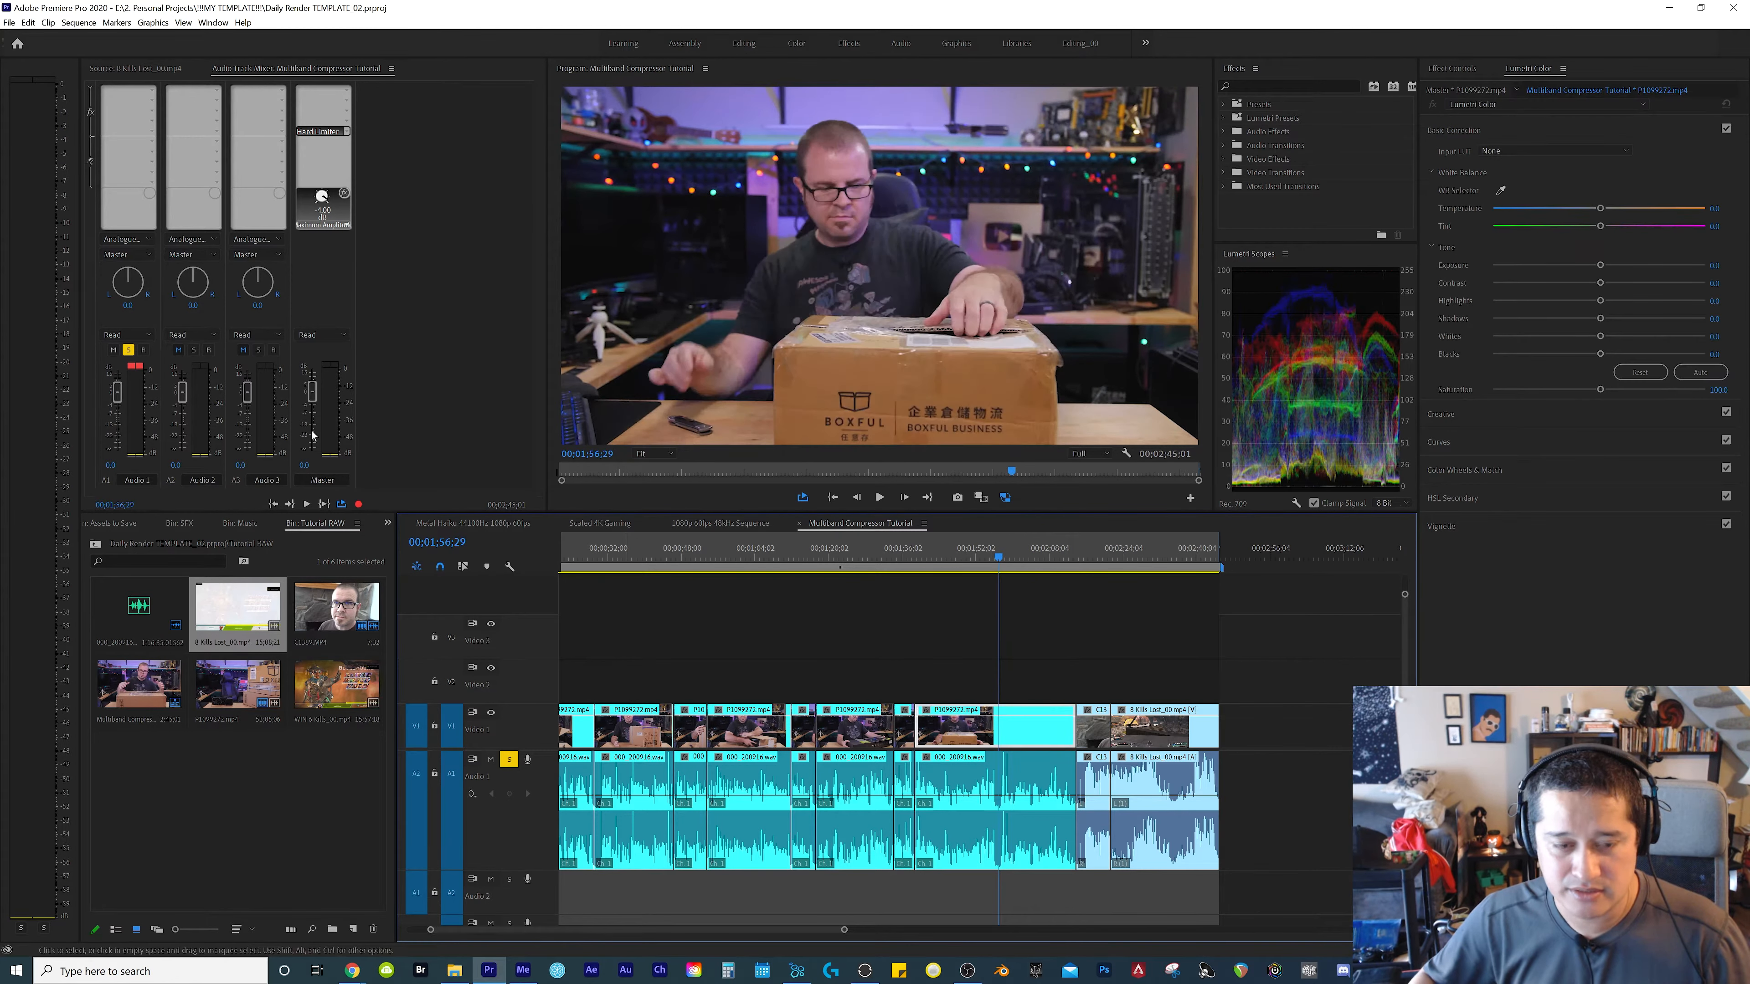
key("space")
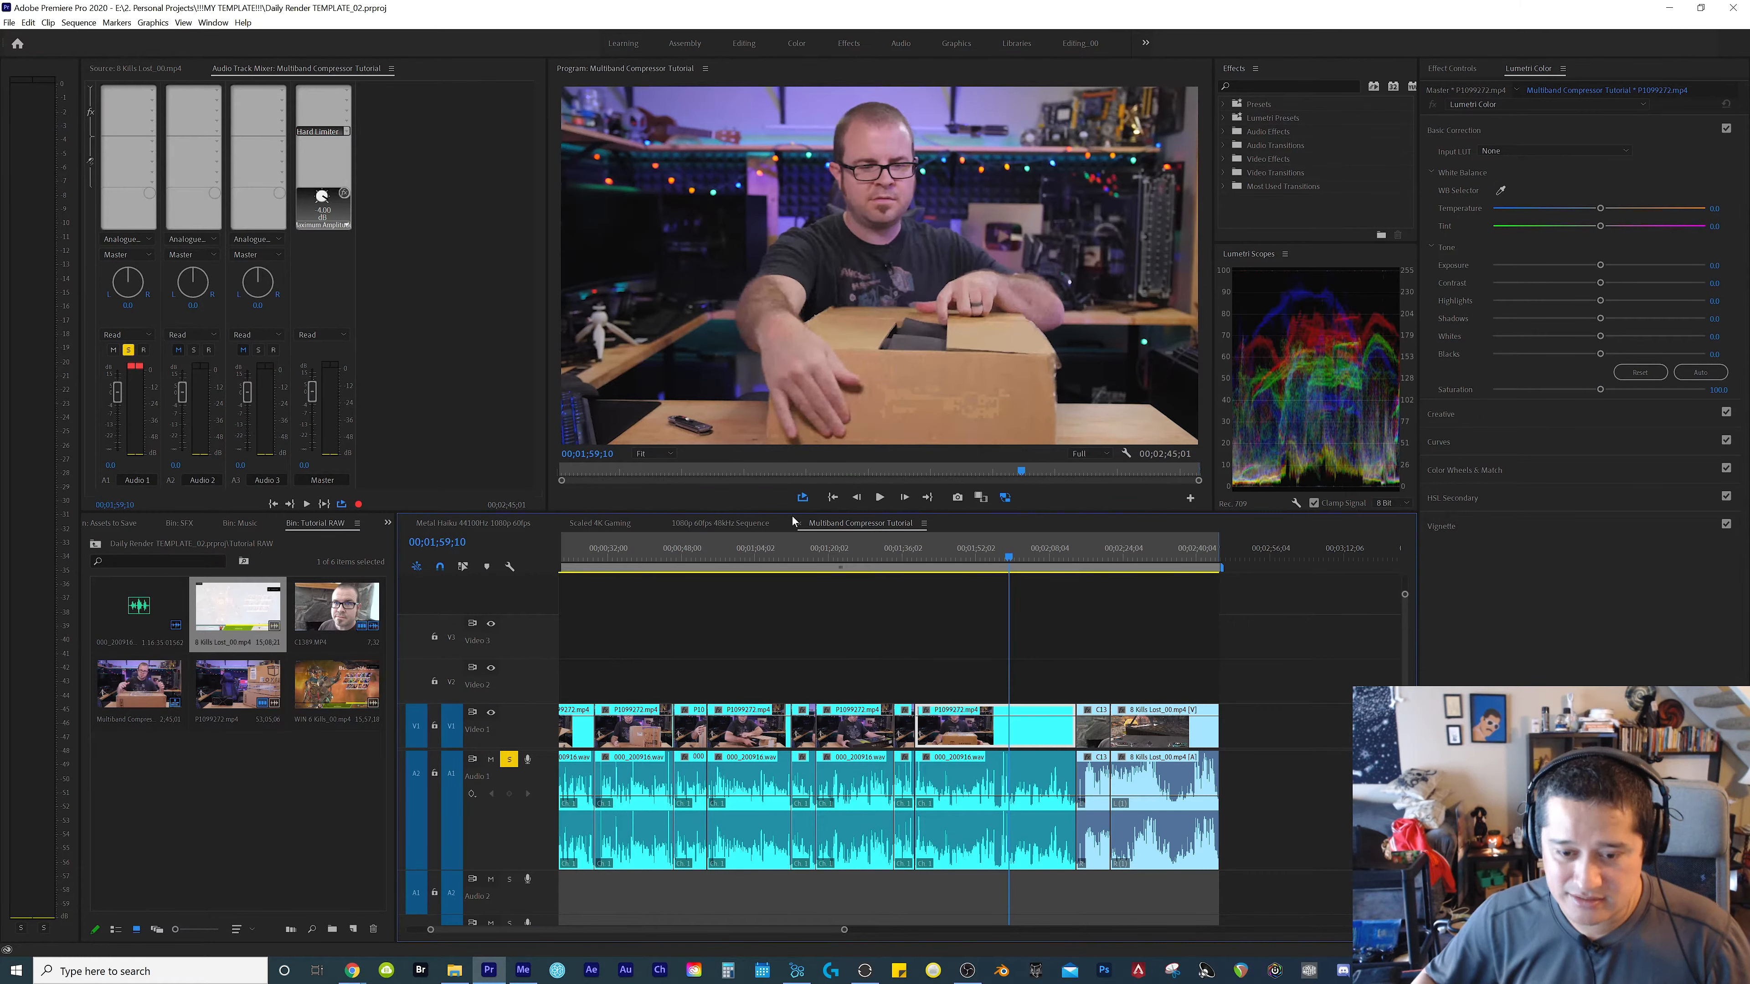
Enlarge the timeline for a closer look at the waveforms and turn off solo on the Audio 1 track
left_click(1043, 678)
key("equal")
key("equal")
key("equal")
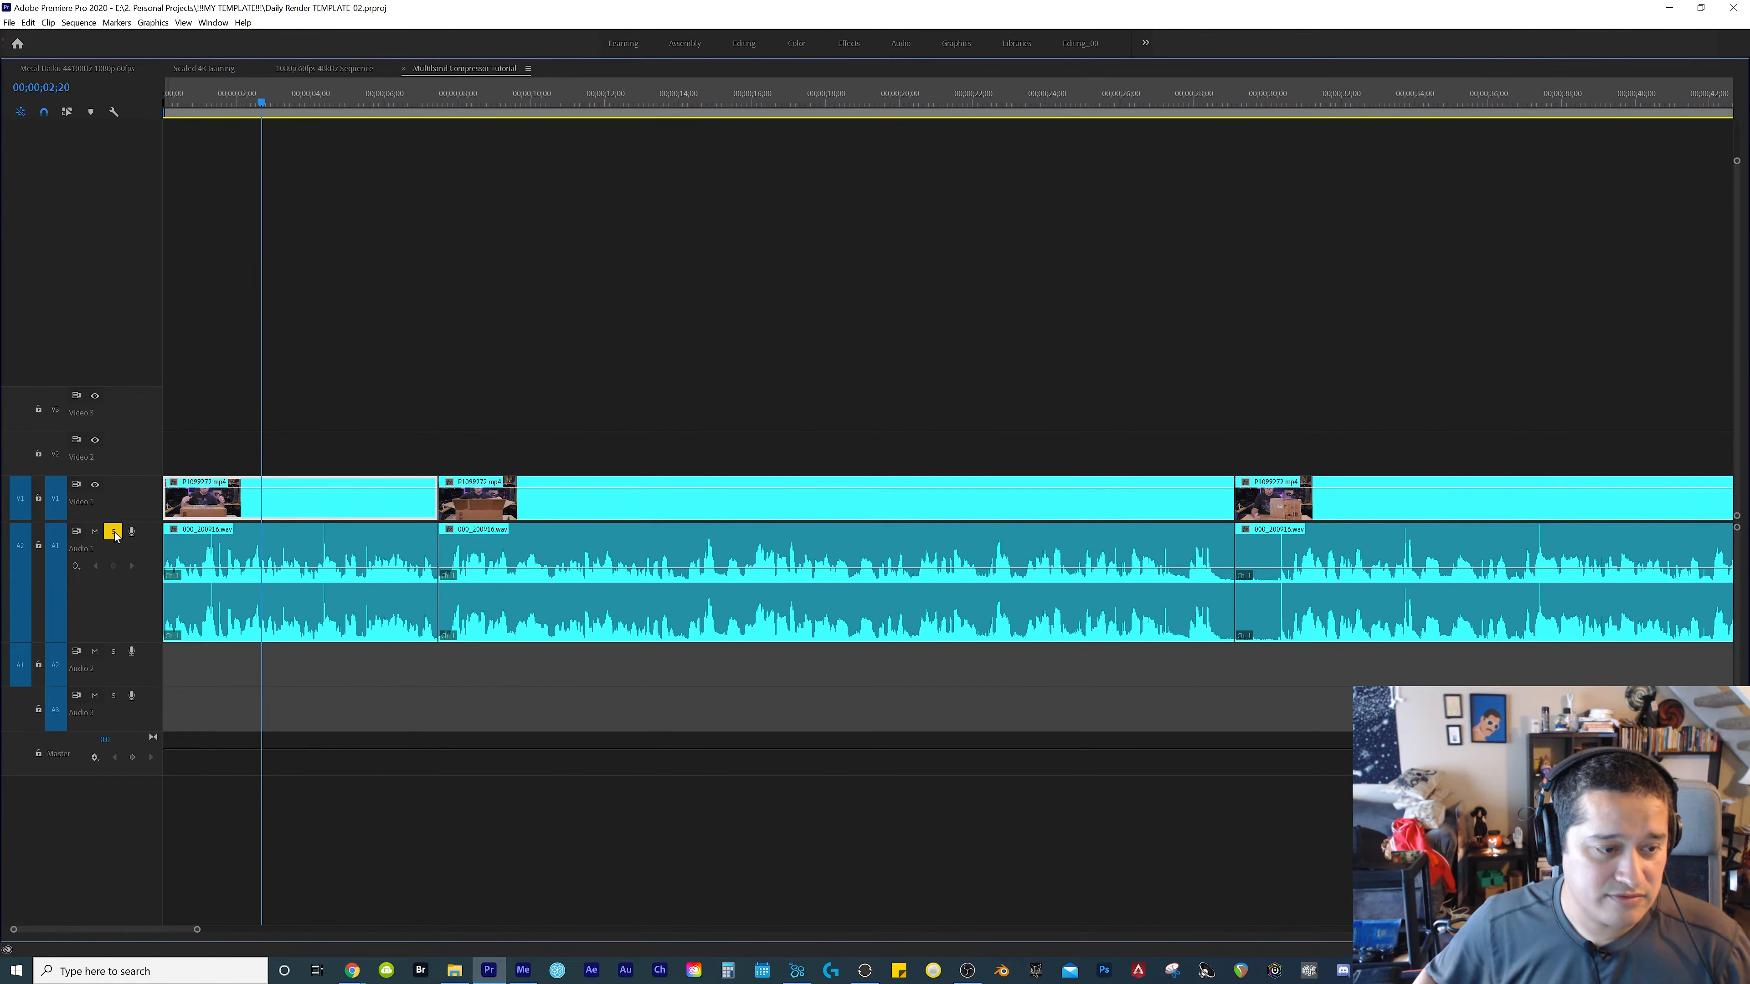
left_click(114, 533)
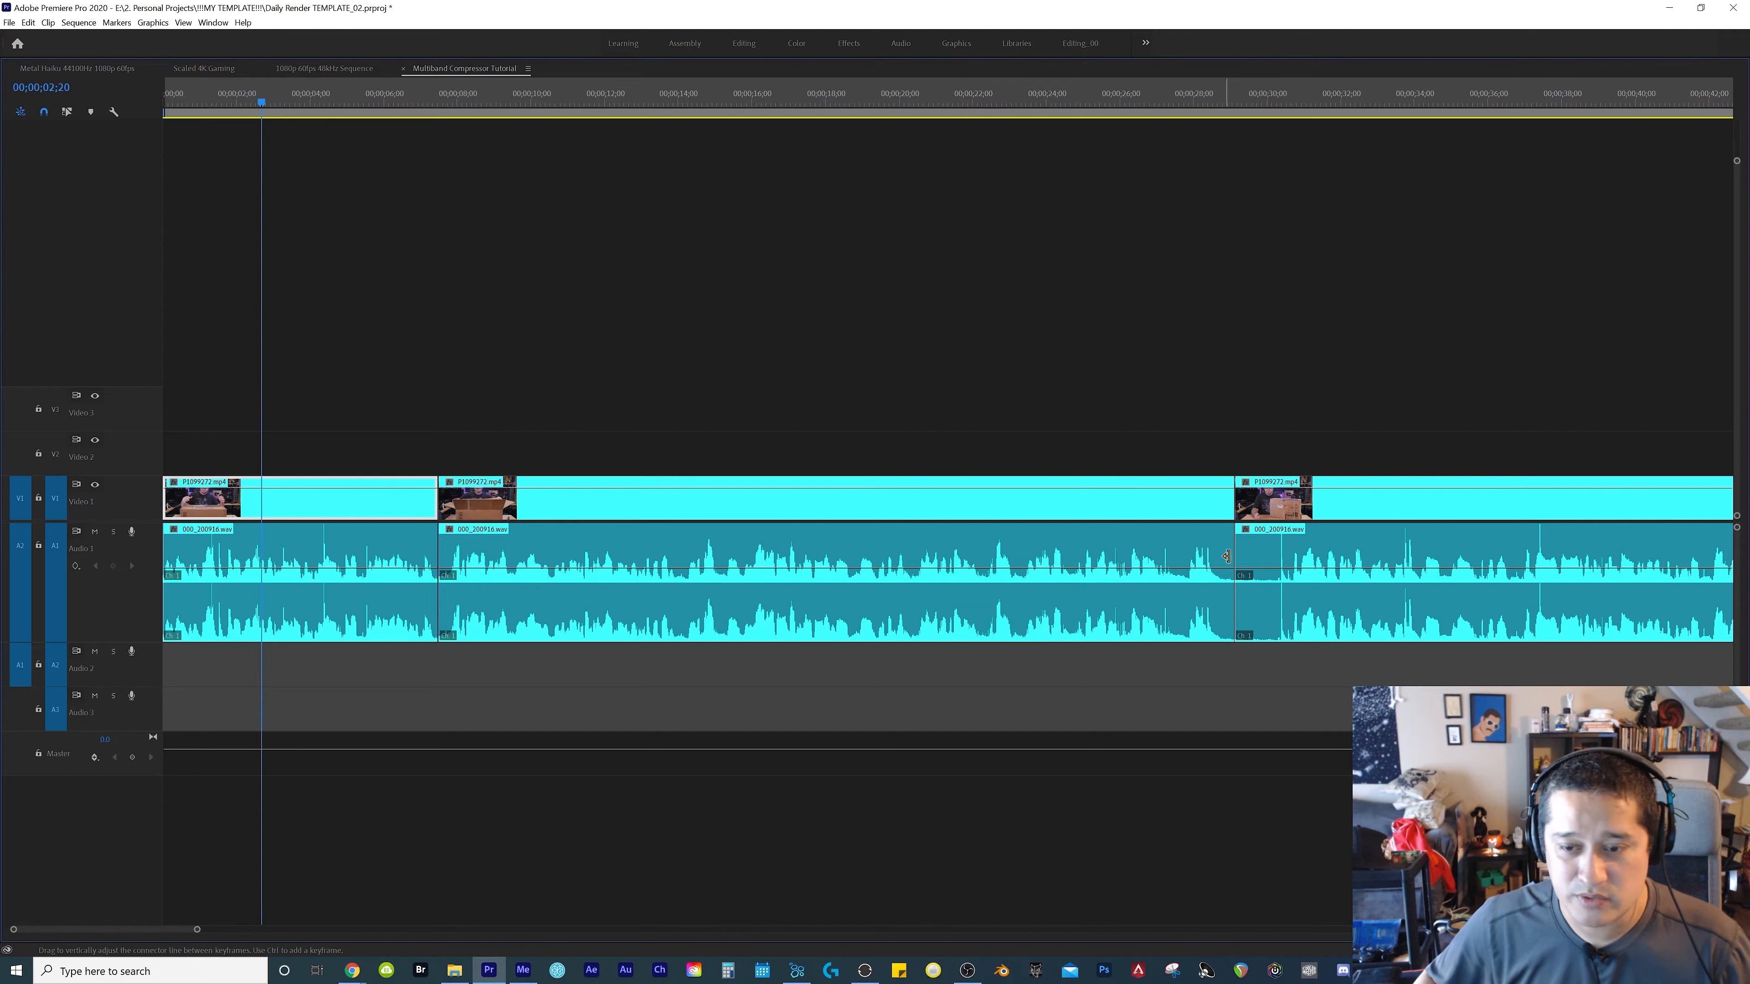
Examine the waveform peaks of the Audio 1 clips around 00;00;30;11 and 00;00;37;12, and return to the full workspace layout
left_click(1281, 551)
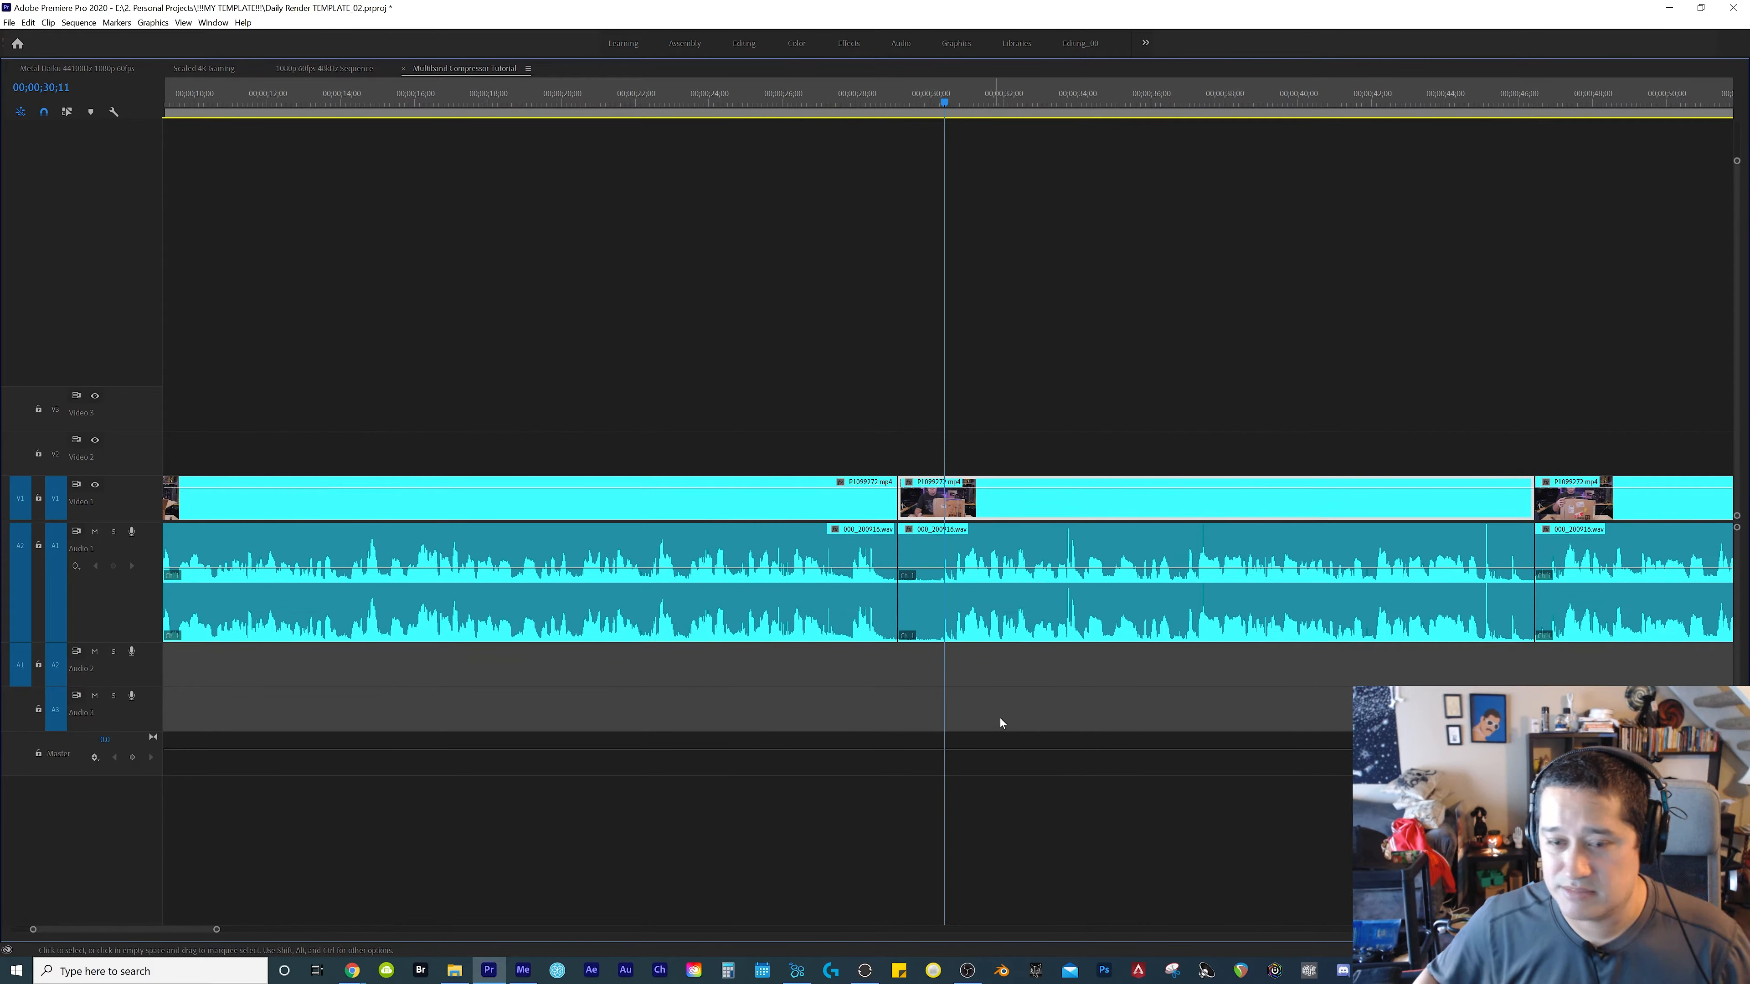
left_click(1203, 538)
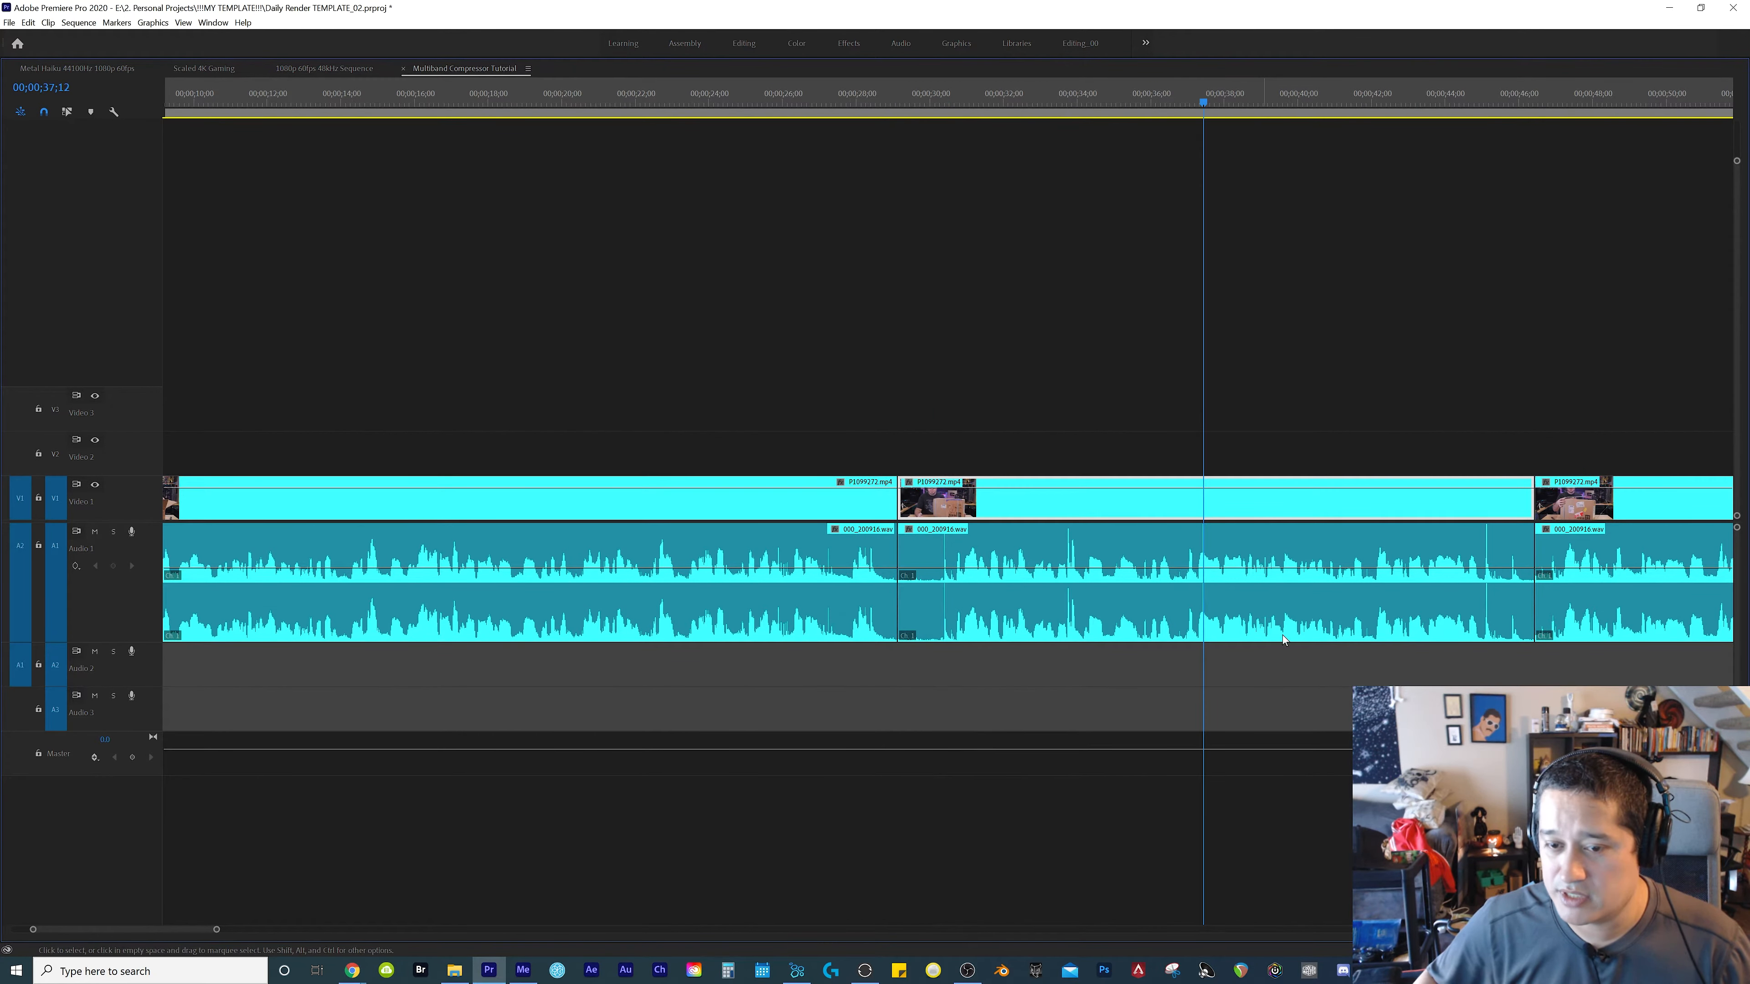
key("minus")
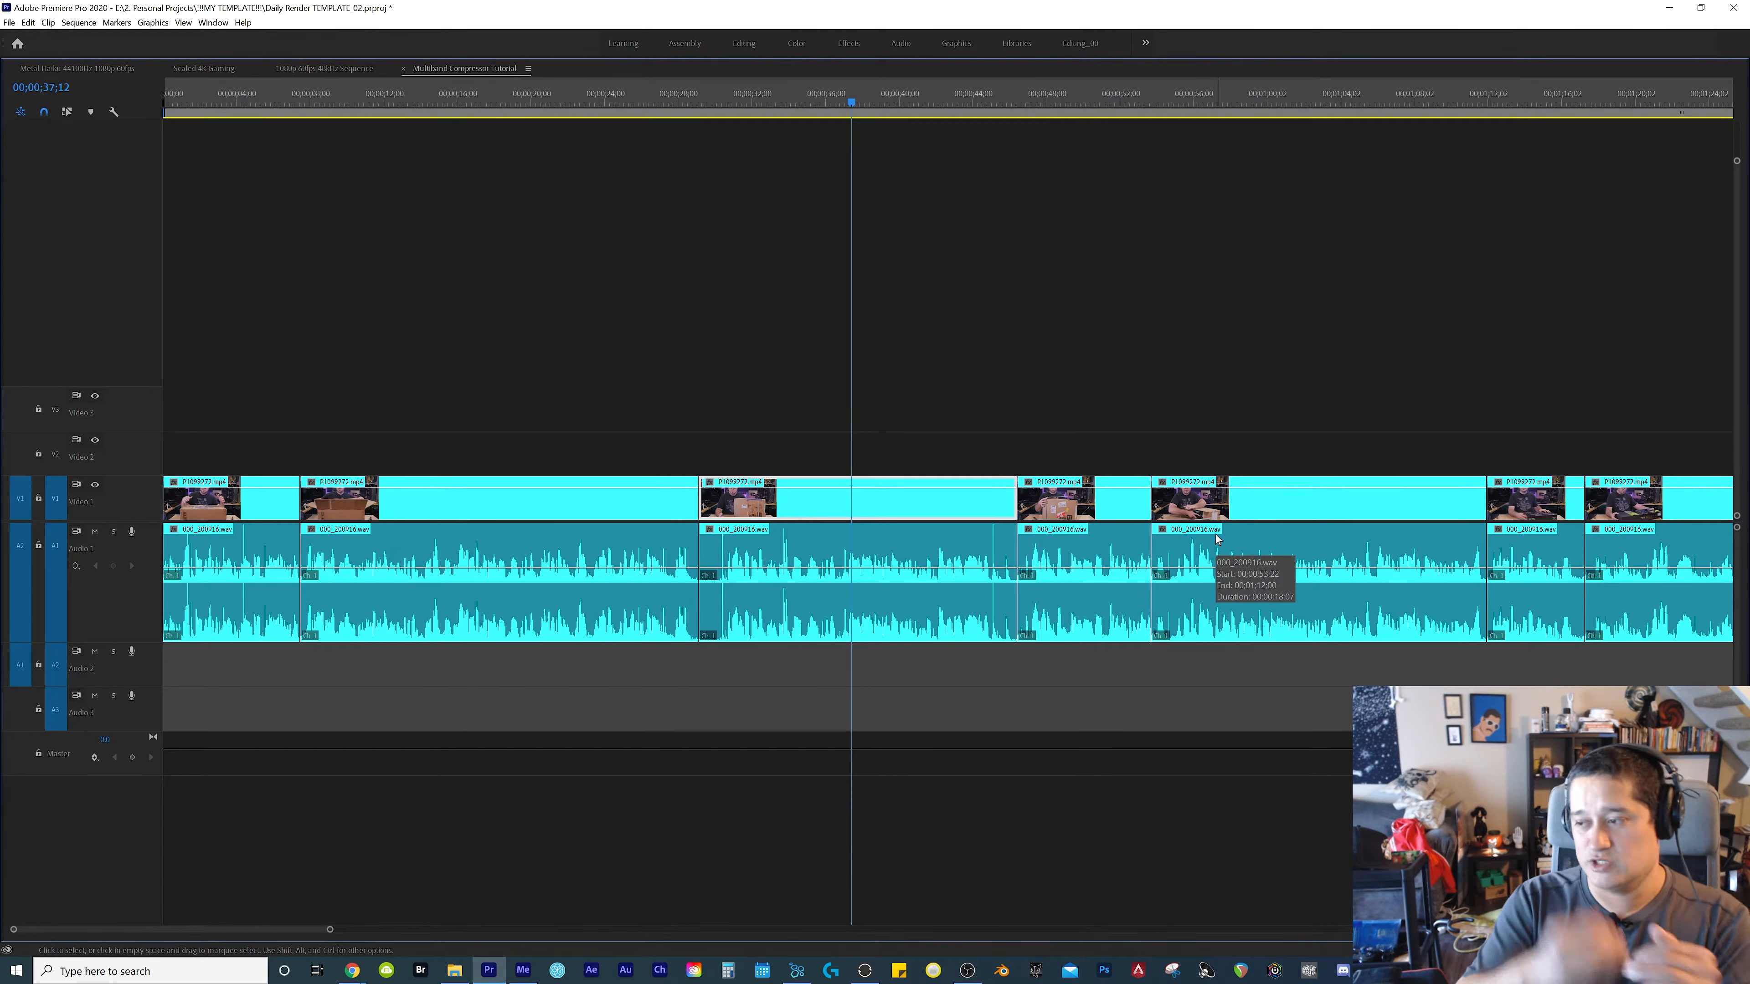
key("backslash")
key("grave")
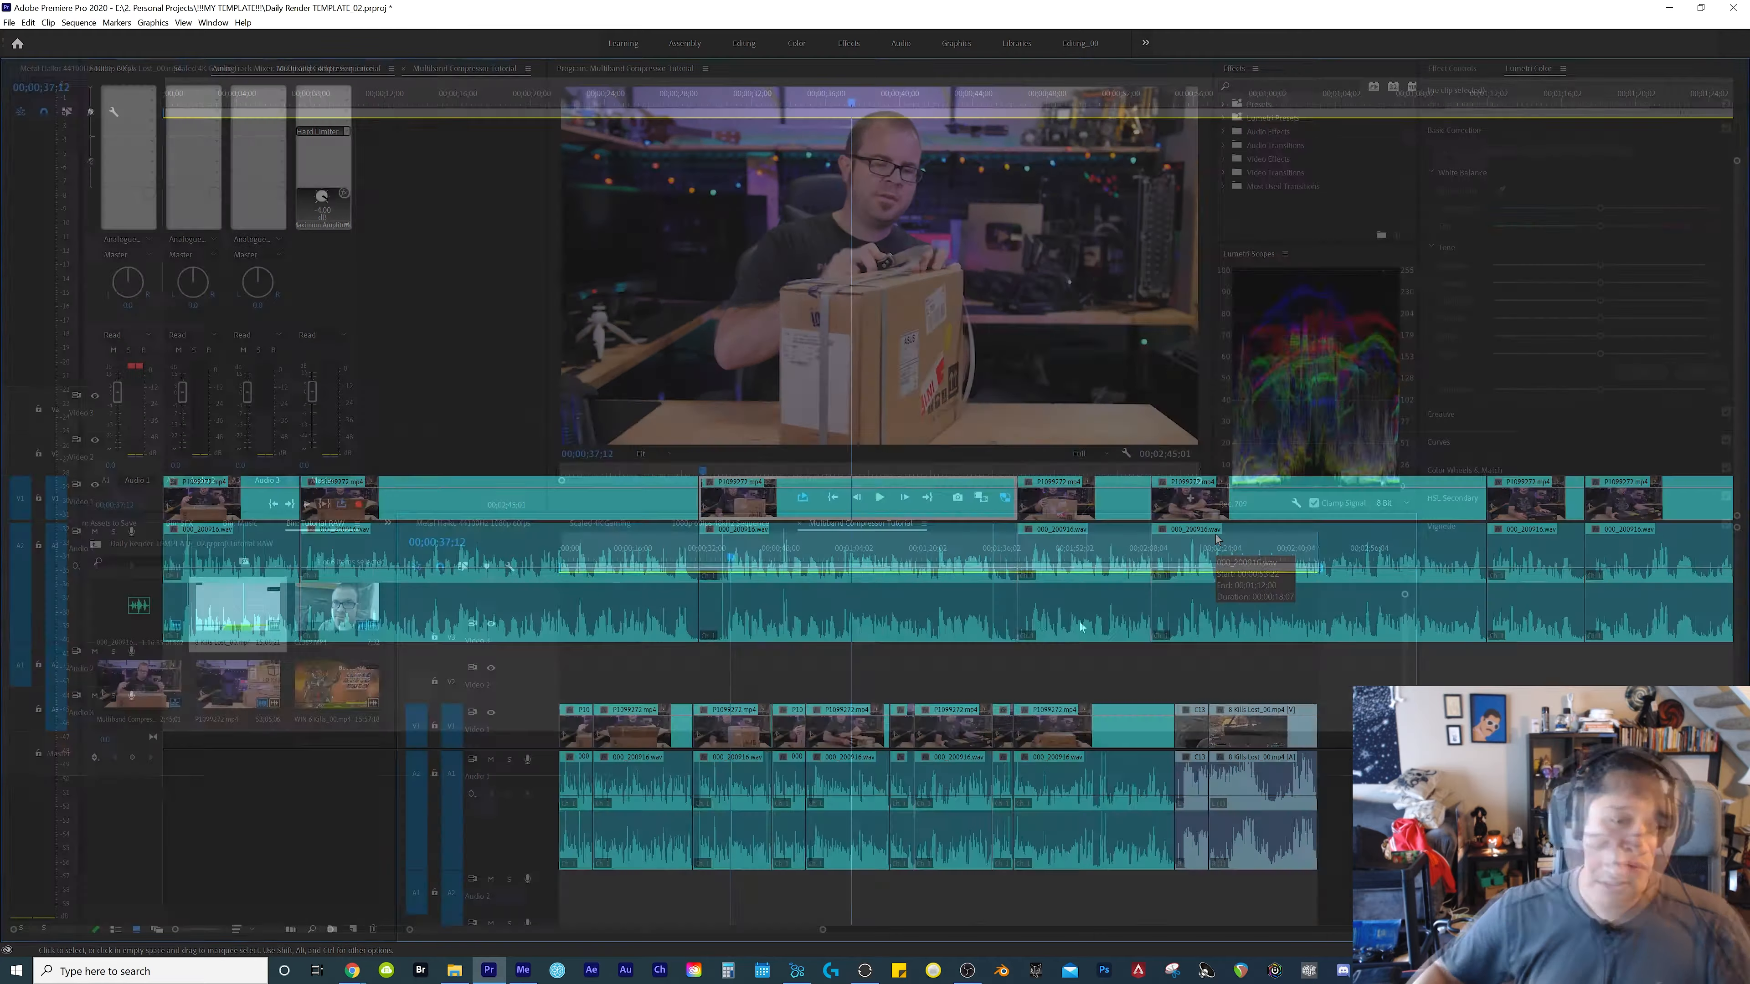
Select all the 000_200916.wav clips on Audio 1 and normalize their max peak to 0 dB
left_click_drag(1064, 880, 563, 858)
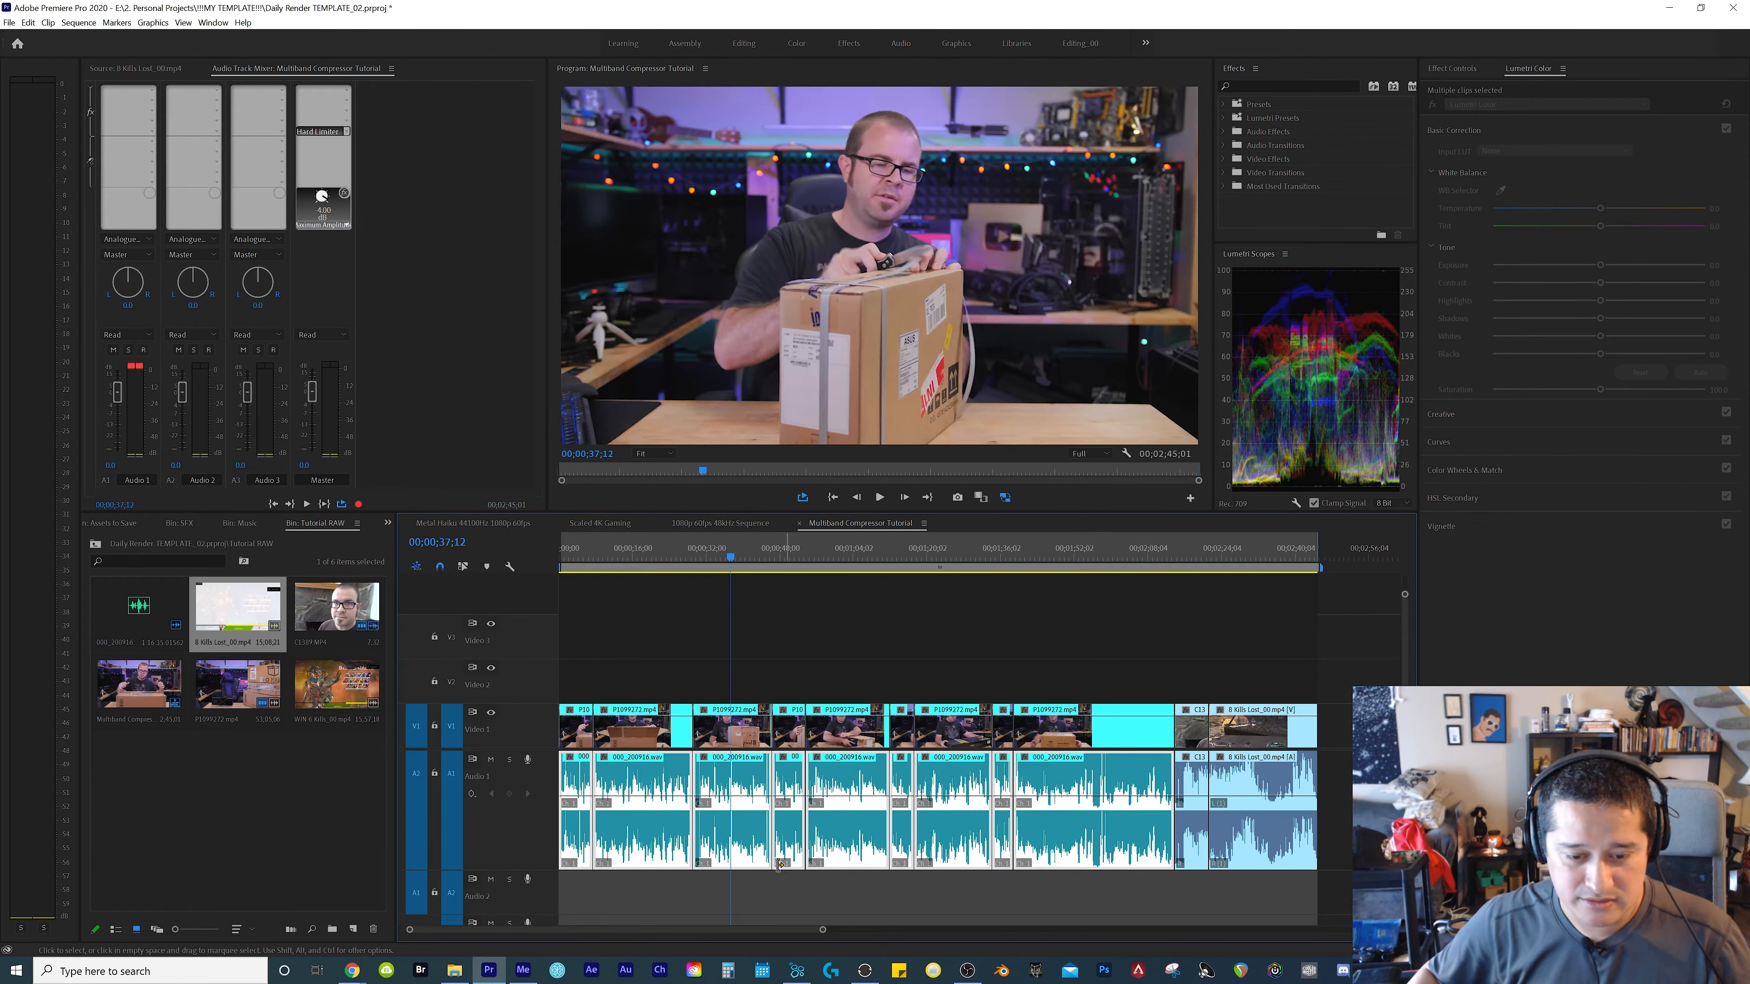
right_click(864, 843)
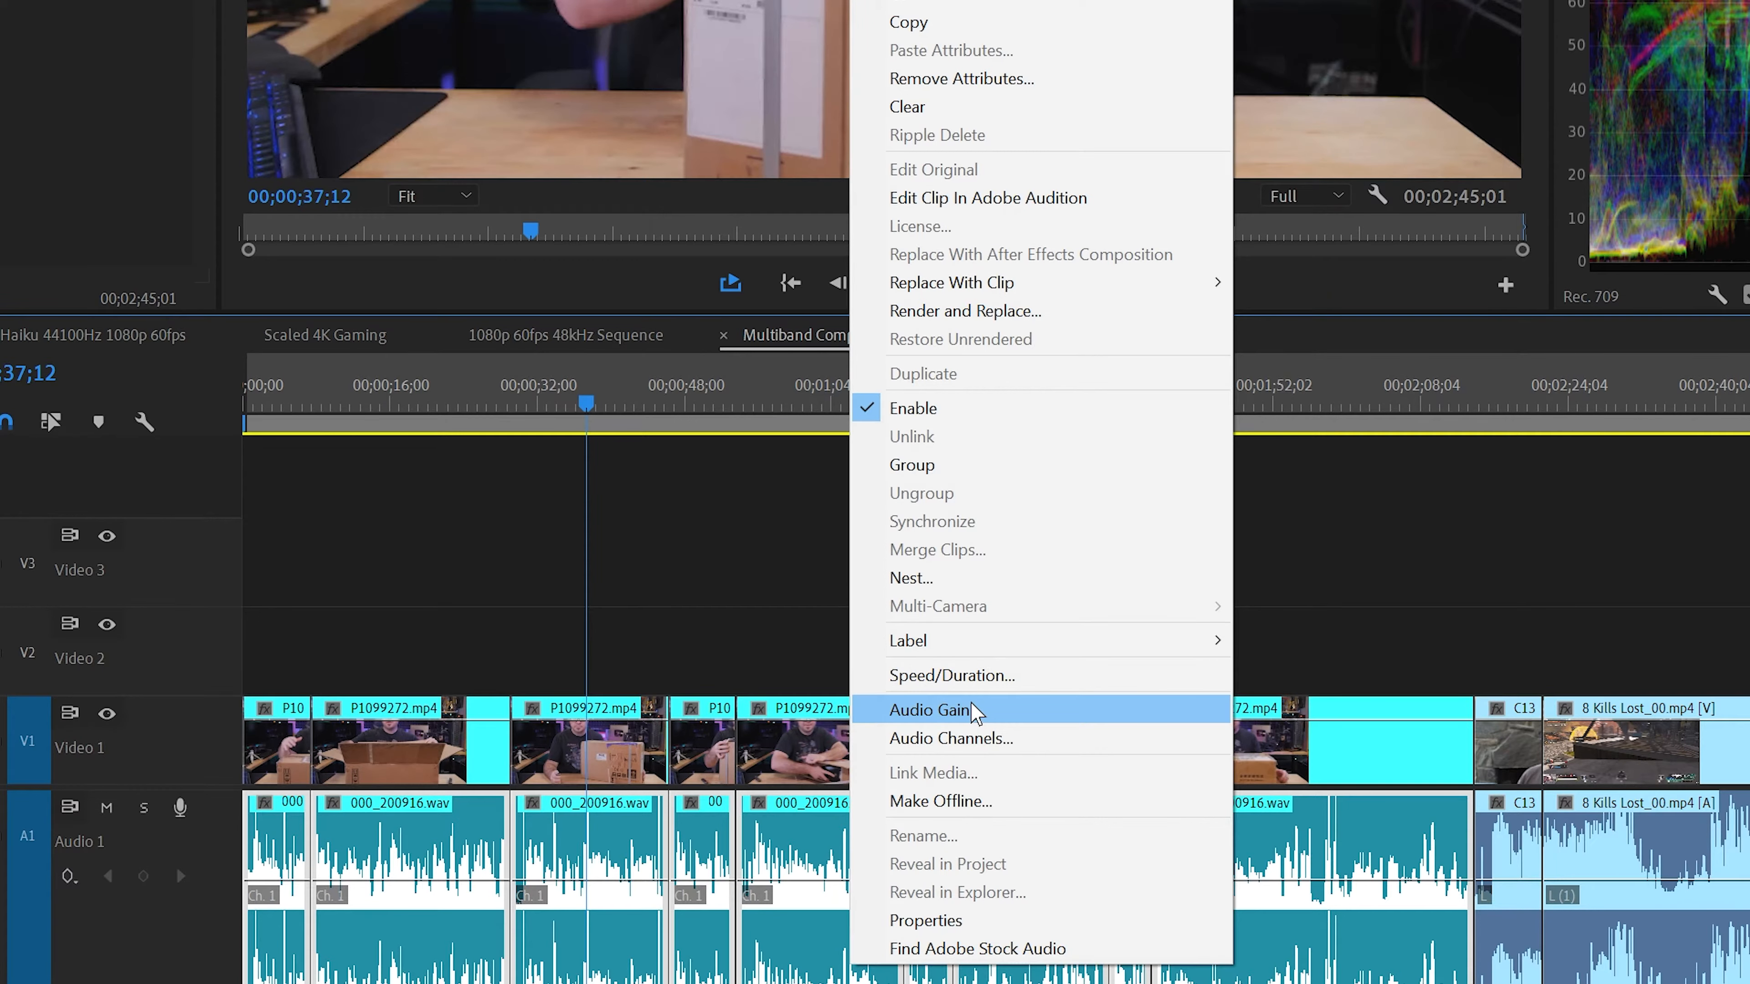
left_click(974, 708)
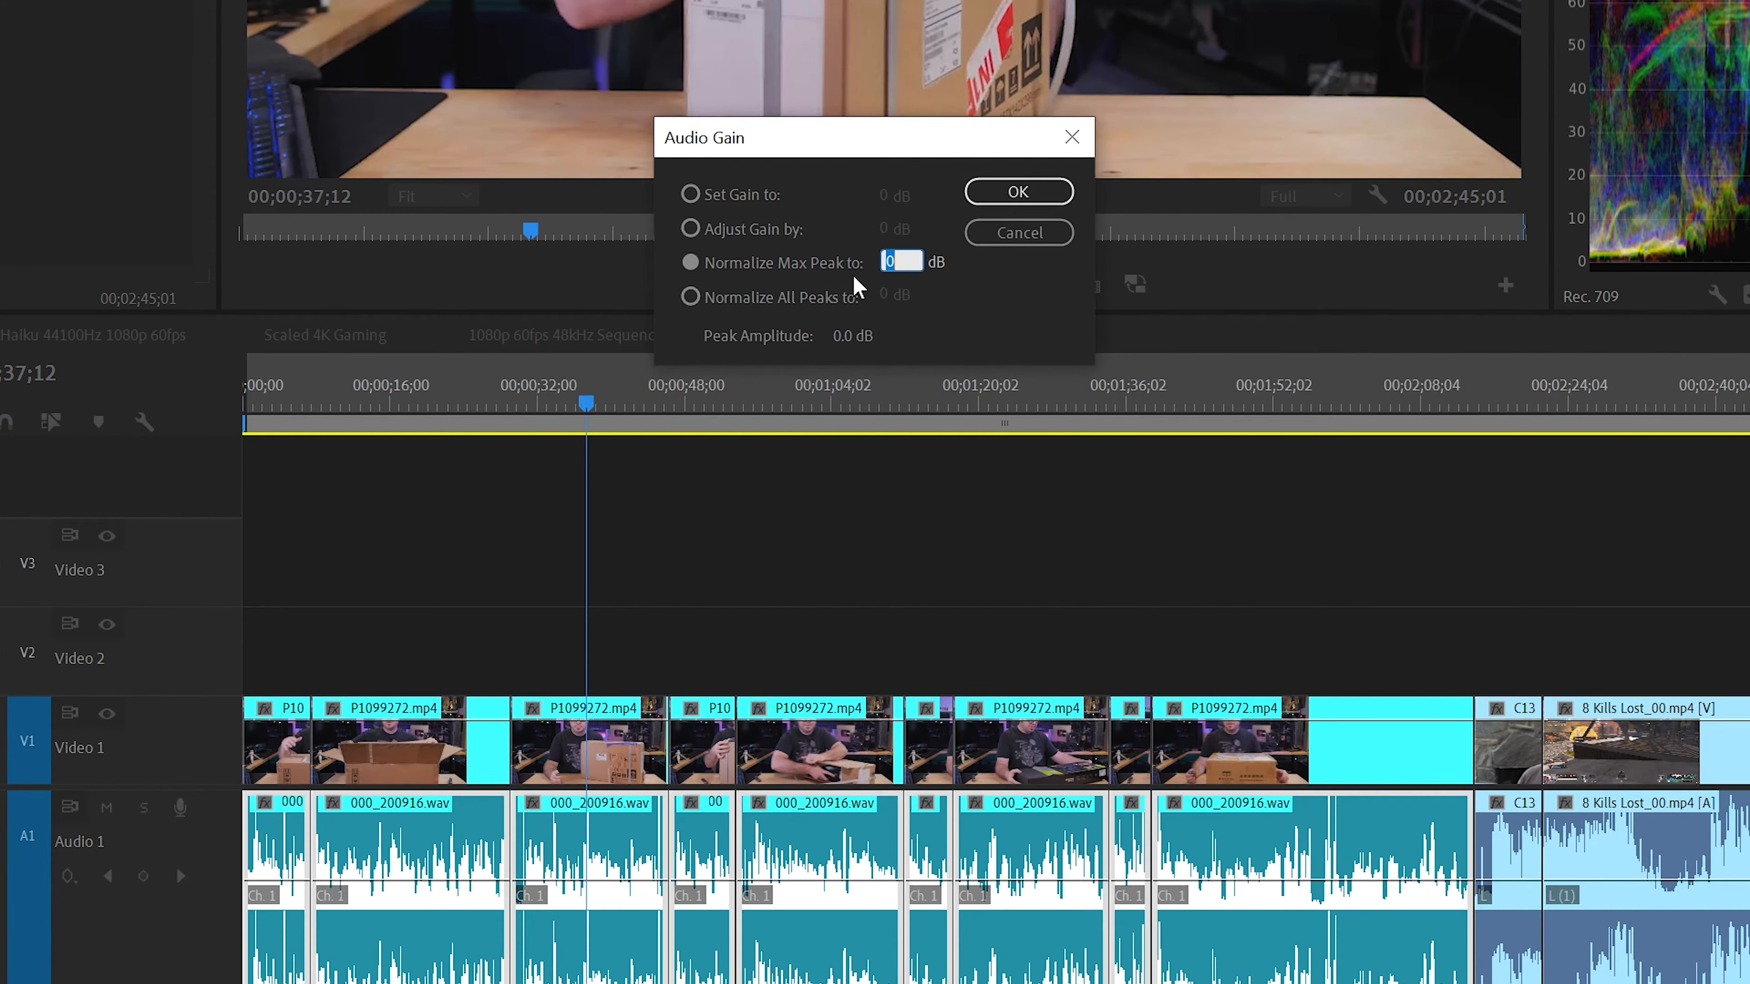
left_click(1016, 196)
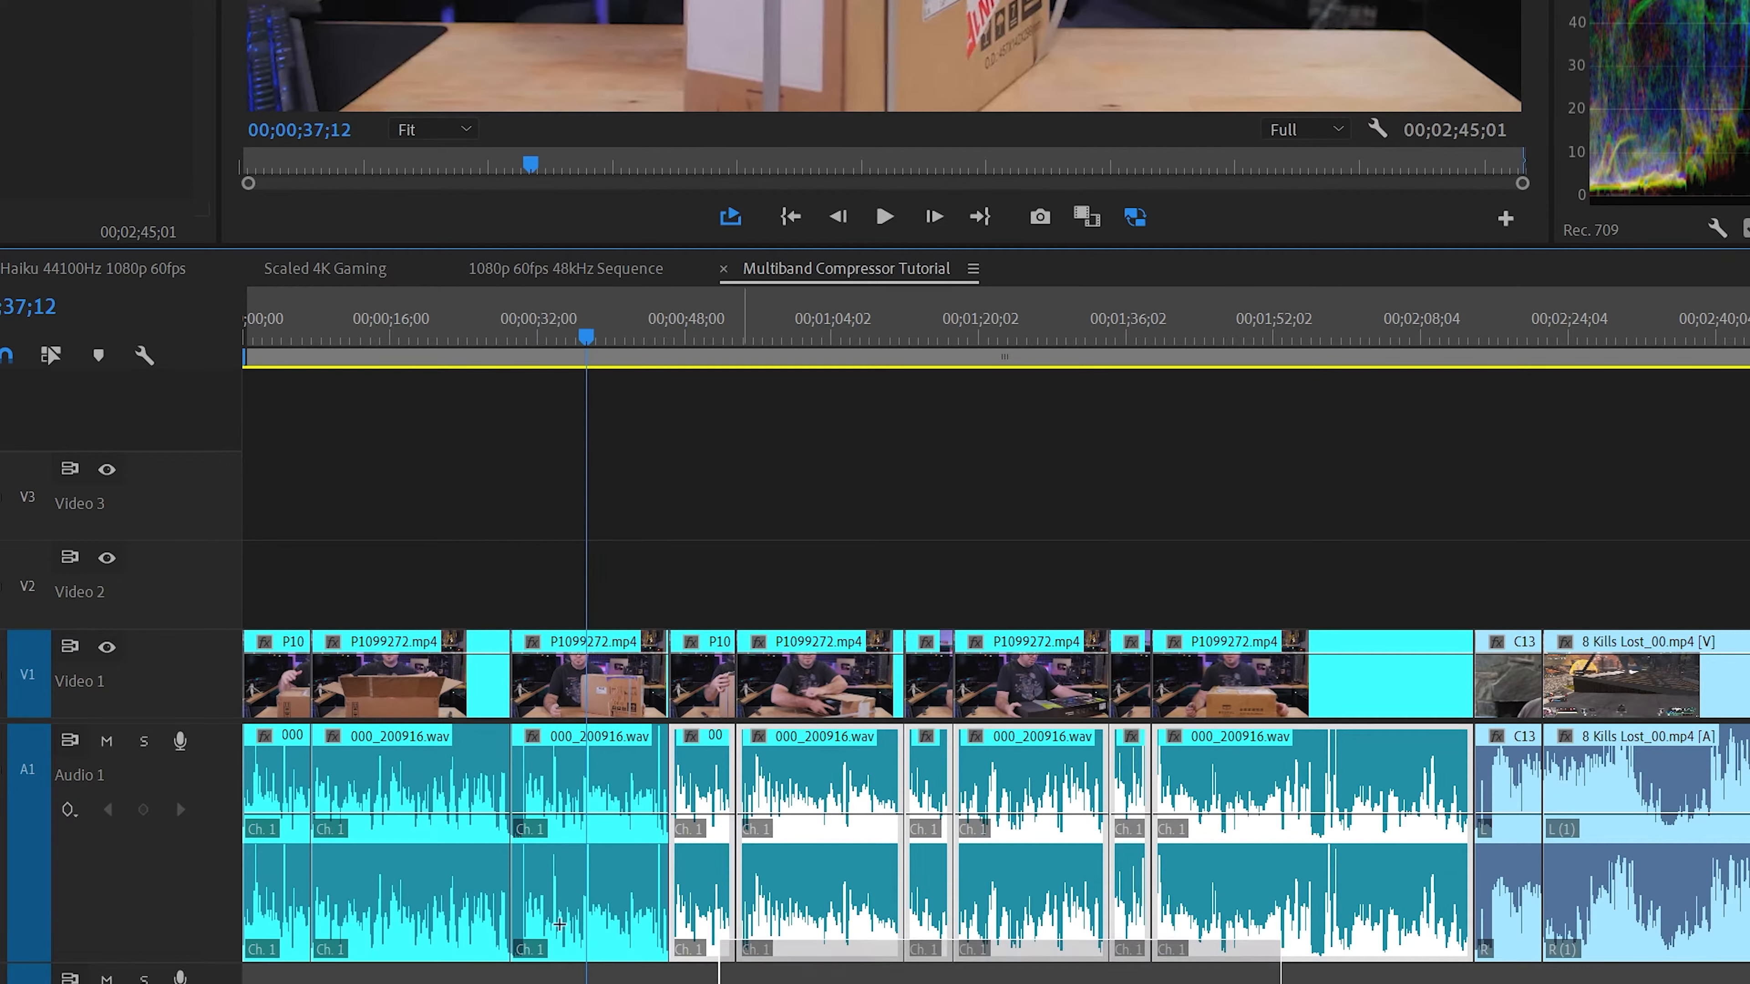
Normalize the max peak of all selected 000_200916.wav clips on Audio 1 to 3 dB
right_click(457, 908)
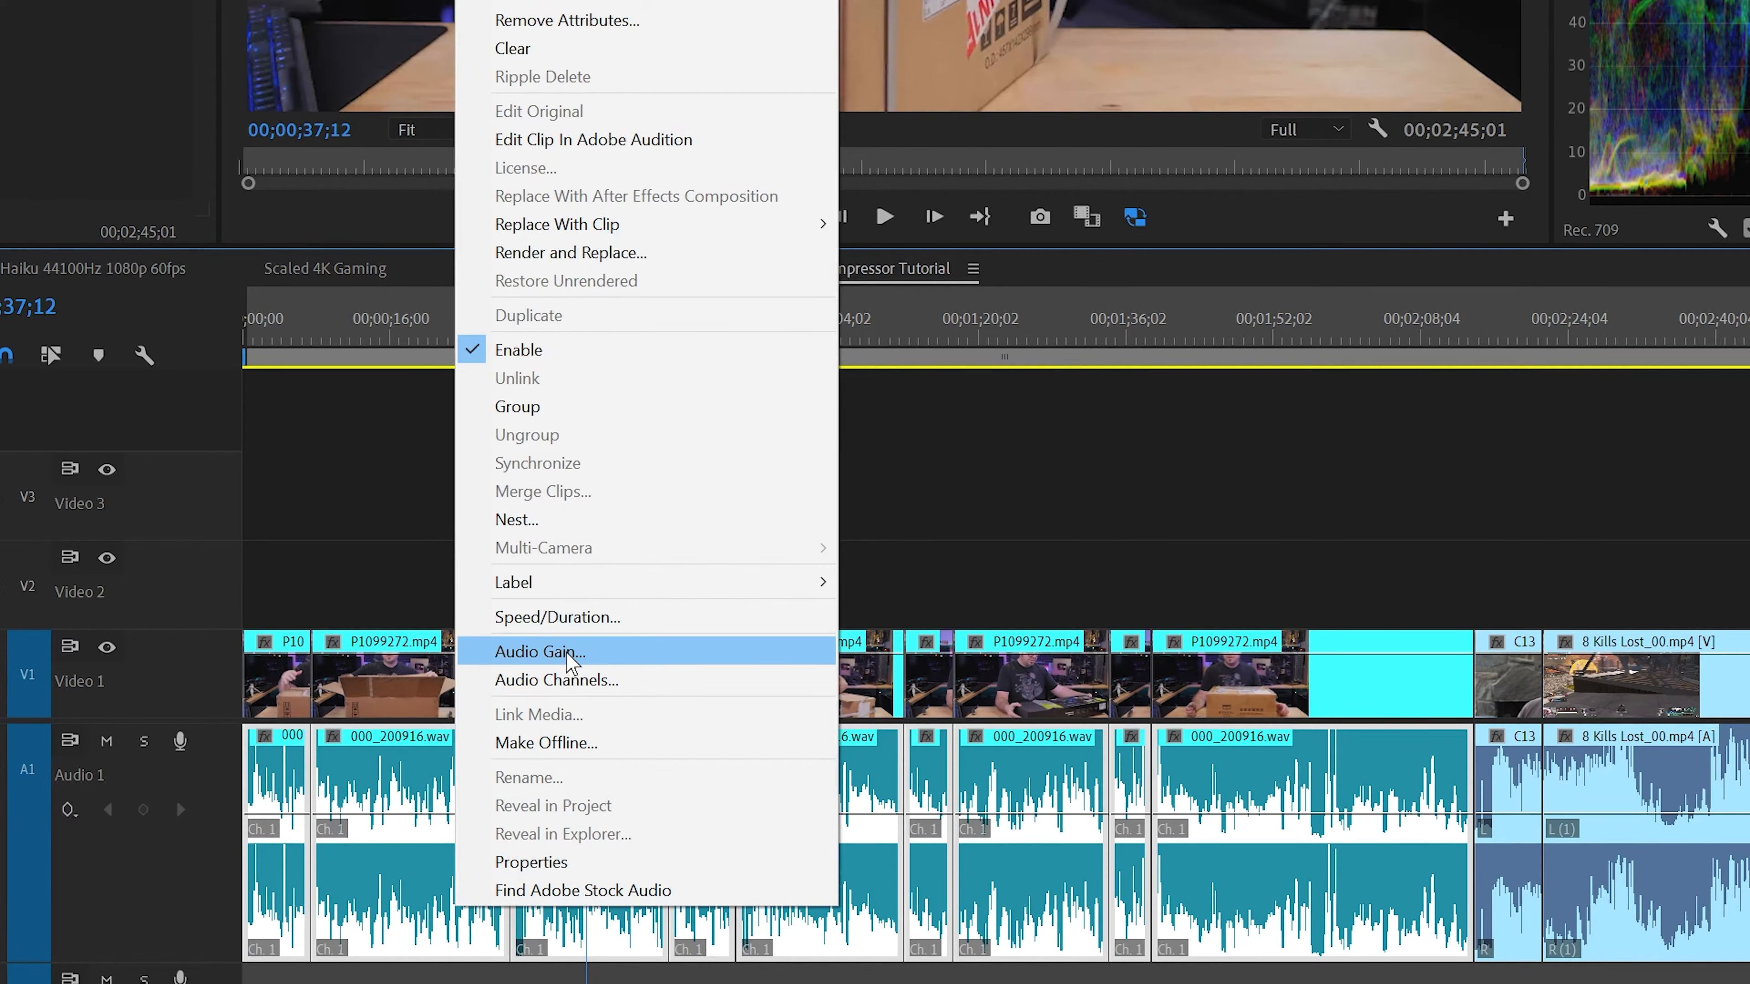
left_click(510, 651)
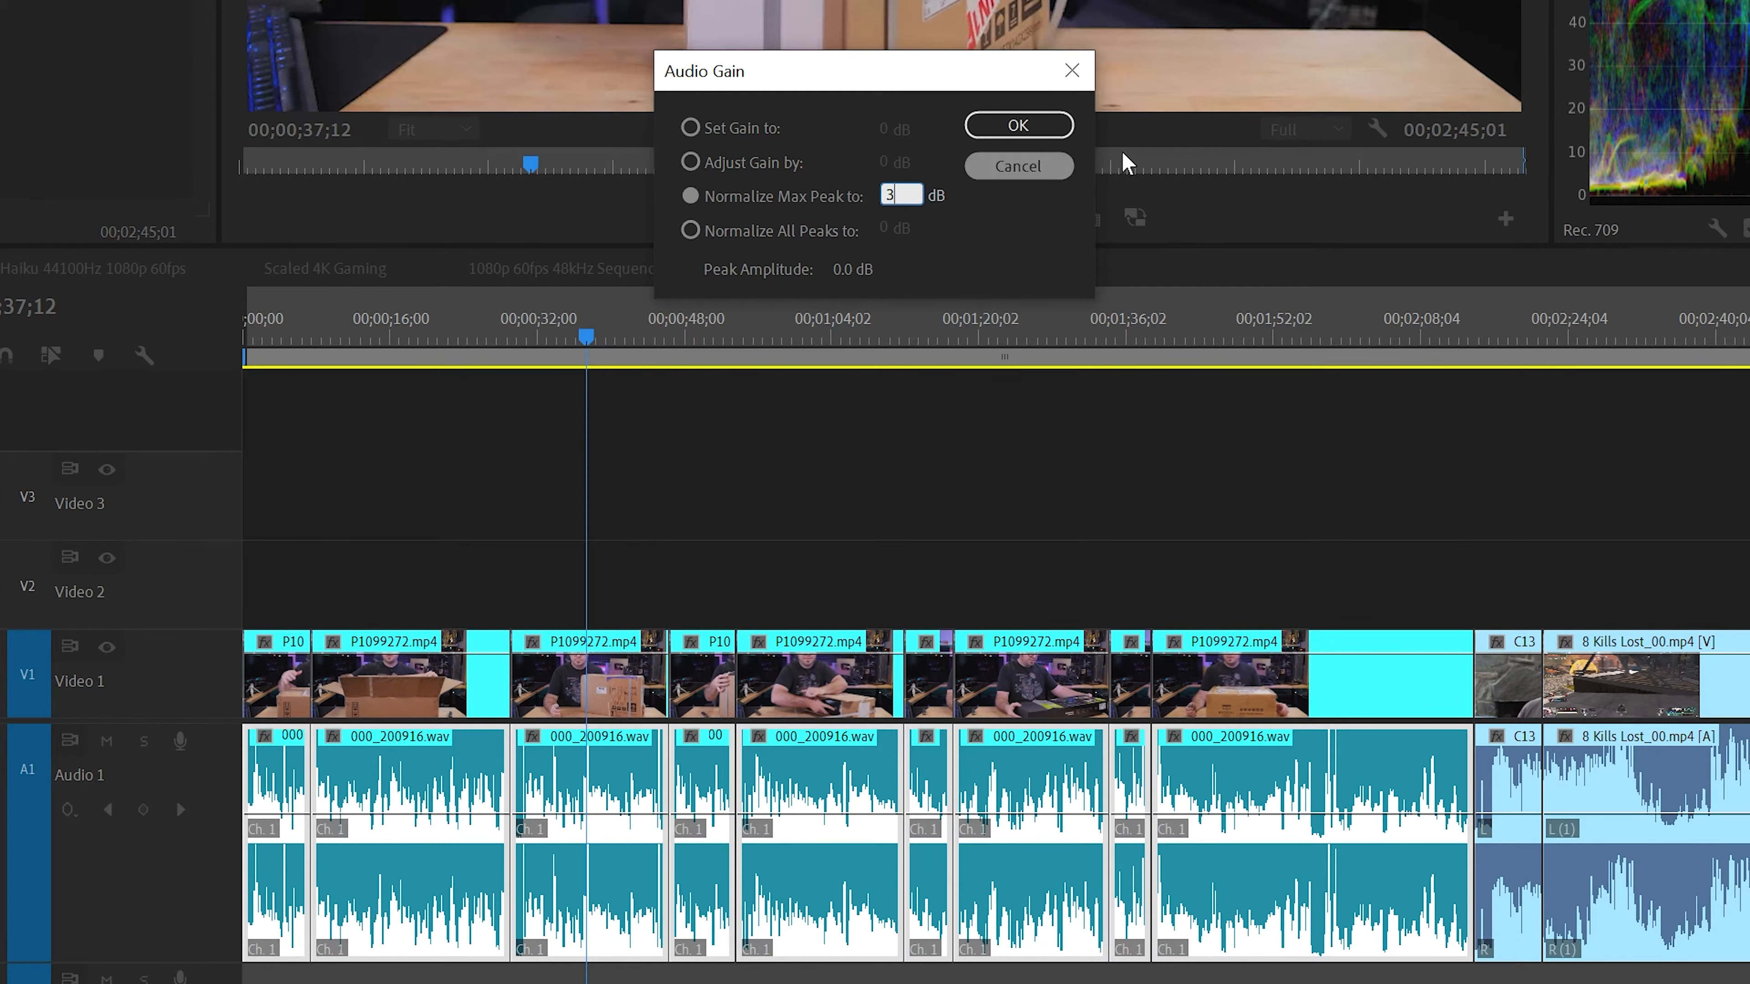
left_click(992, 125)
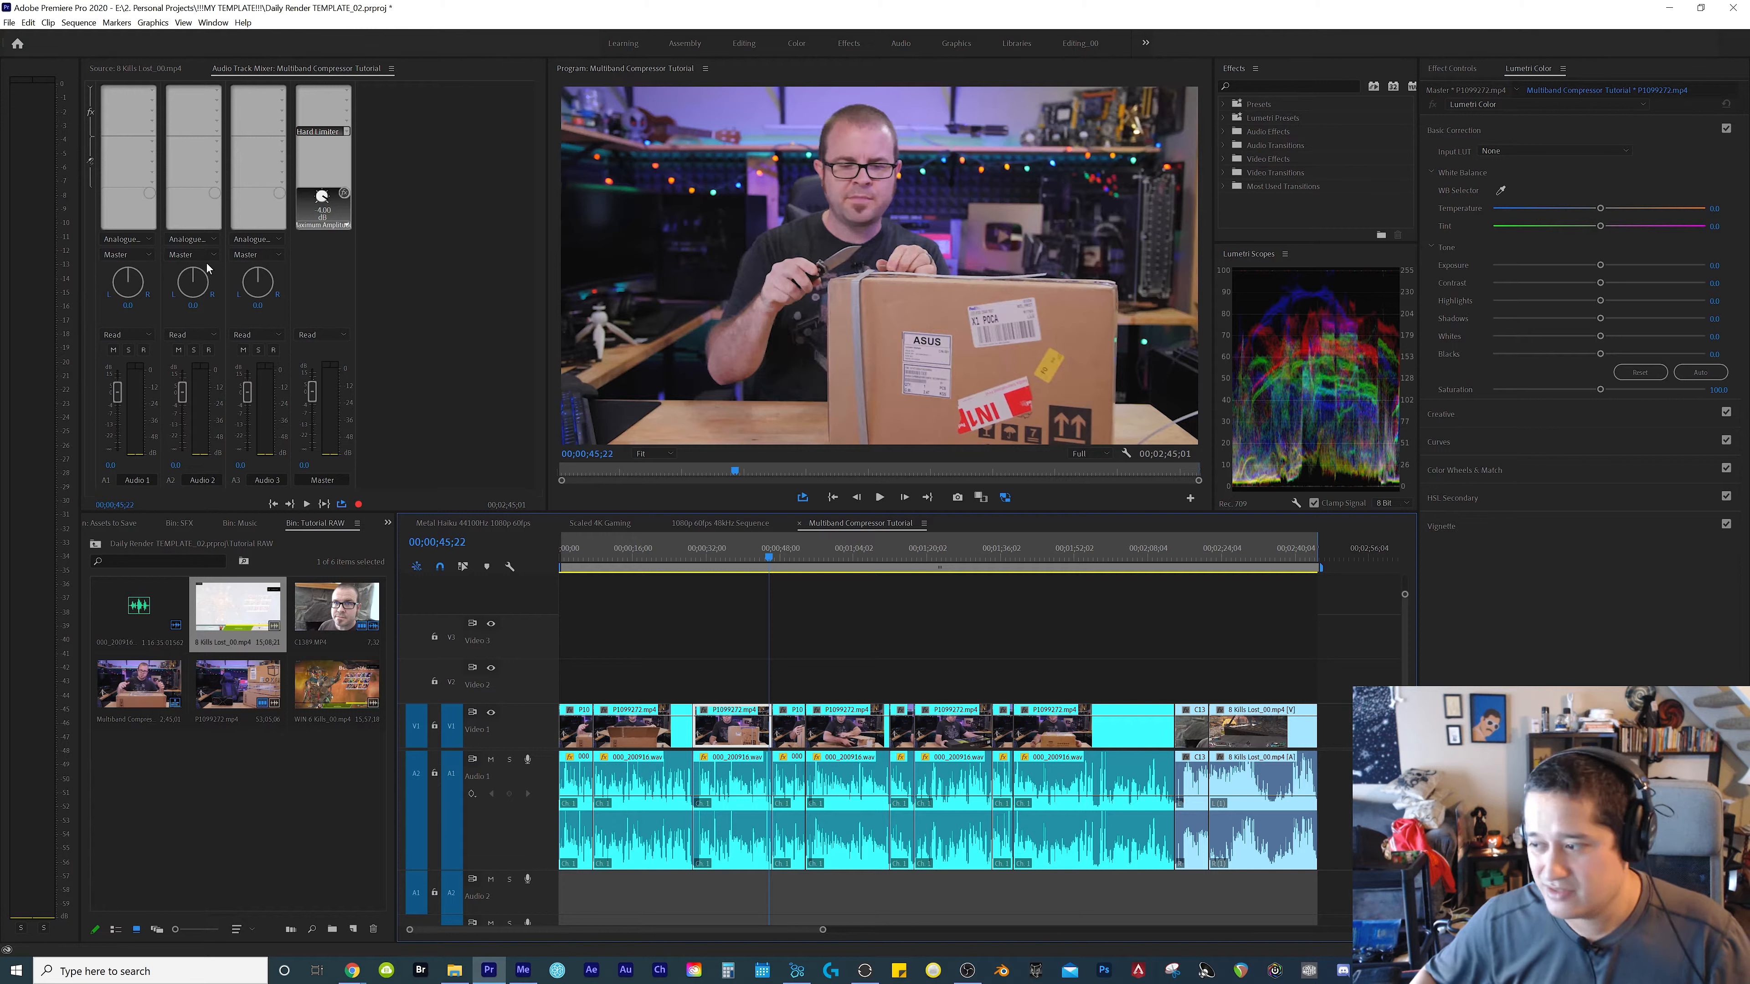
Play the normalized unboxing audio up to about 00;01;38;04 to check the track and master levels
left_click(921, 550)
key("space")
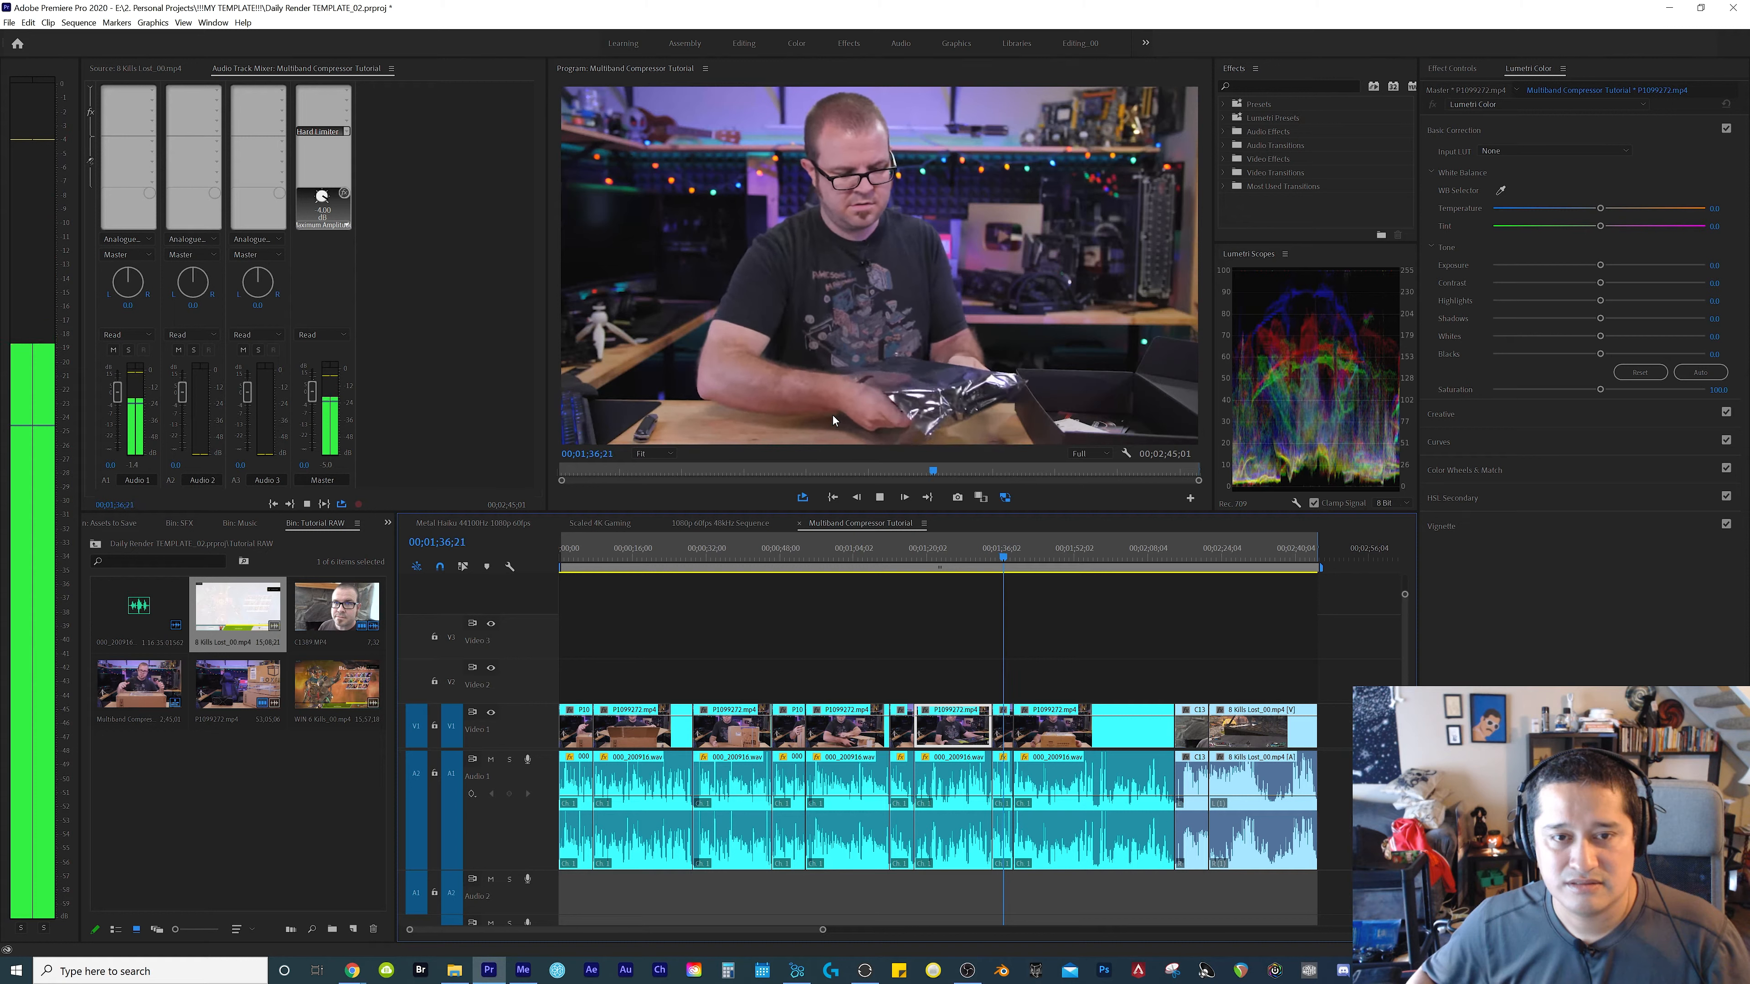
key("space")
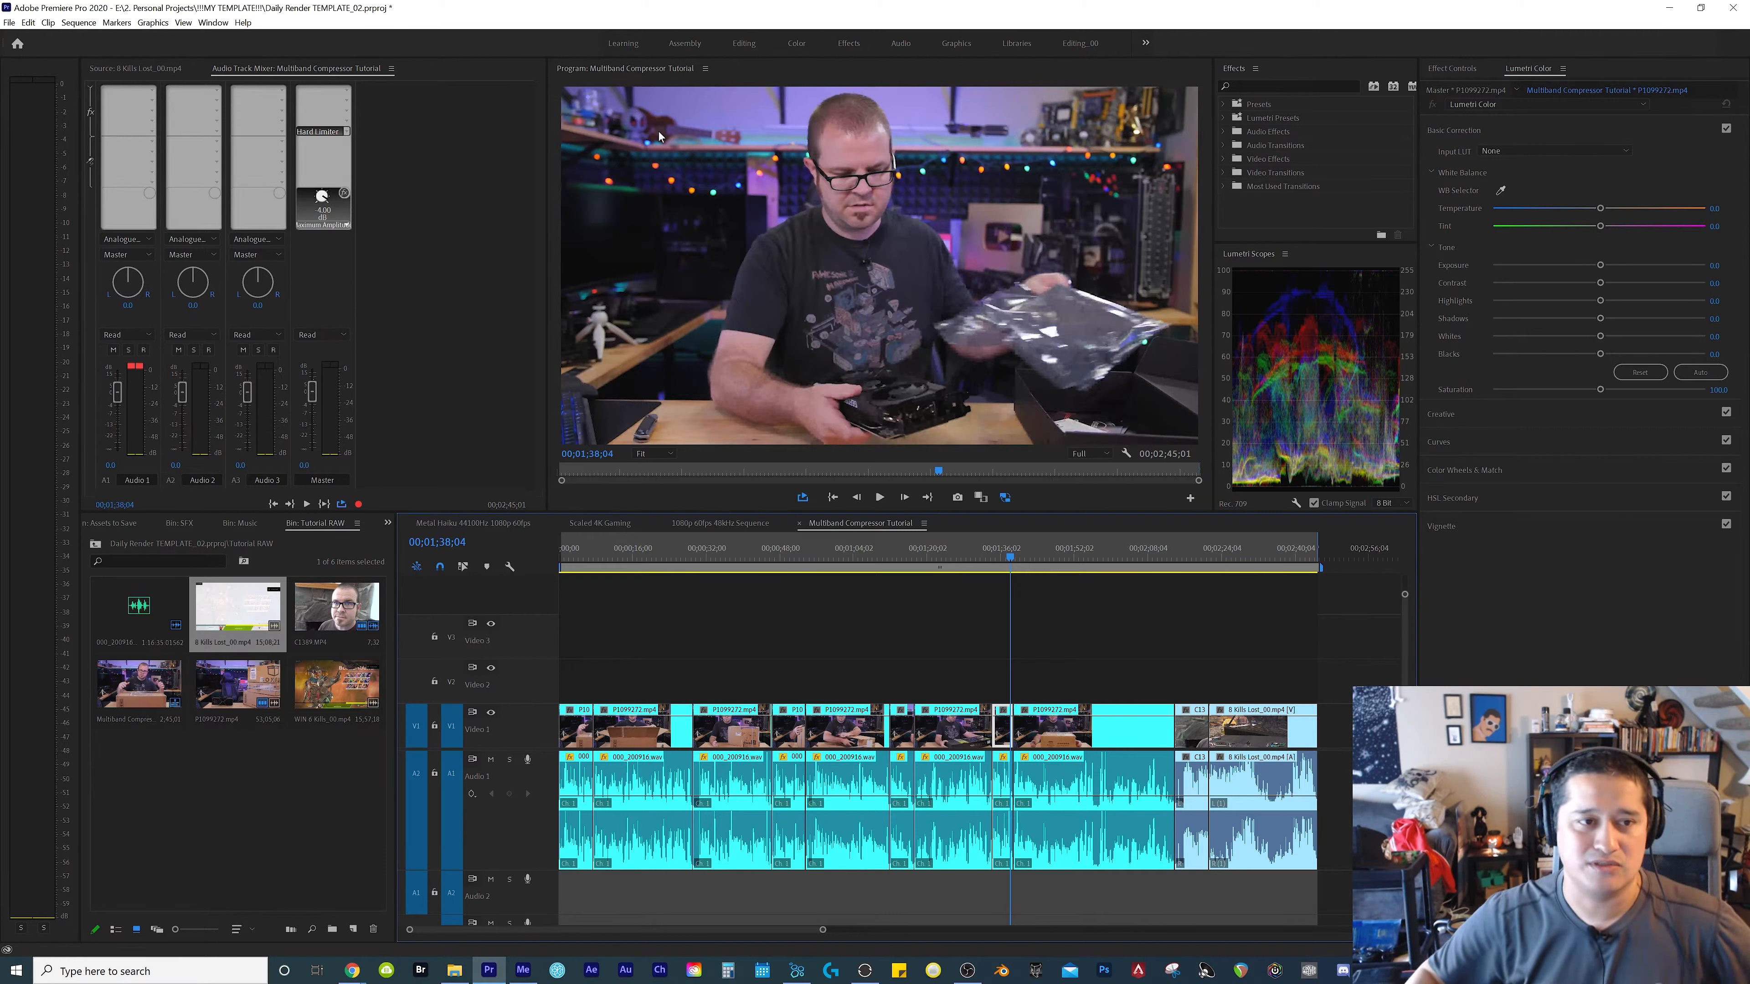
Extend the end of the C1389.MP4 clip to 00;02;29;16 and play it from about 00;02;15;09
left_click(892, 656)
key("minus")
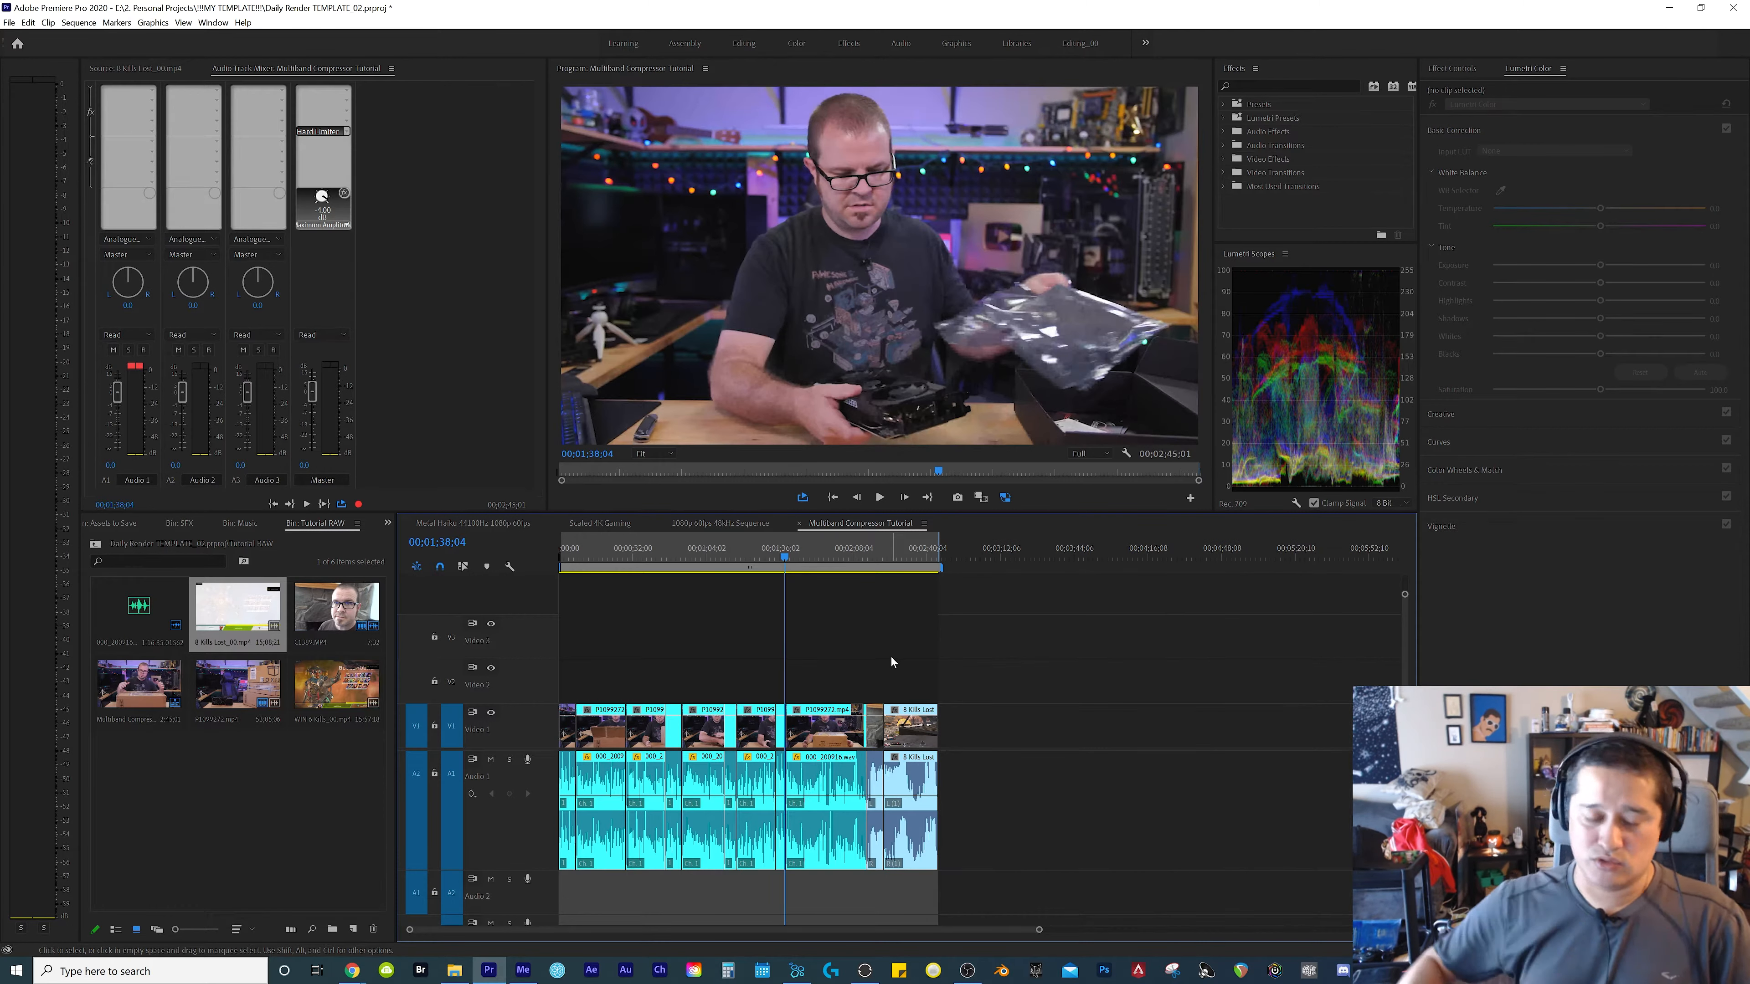
key("shift+c")
key("equal")
key("equal")
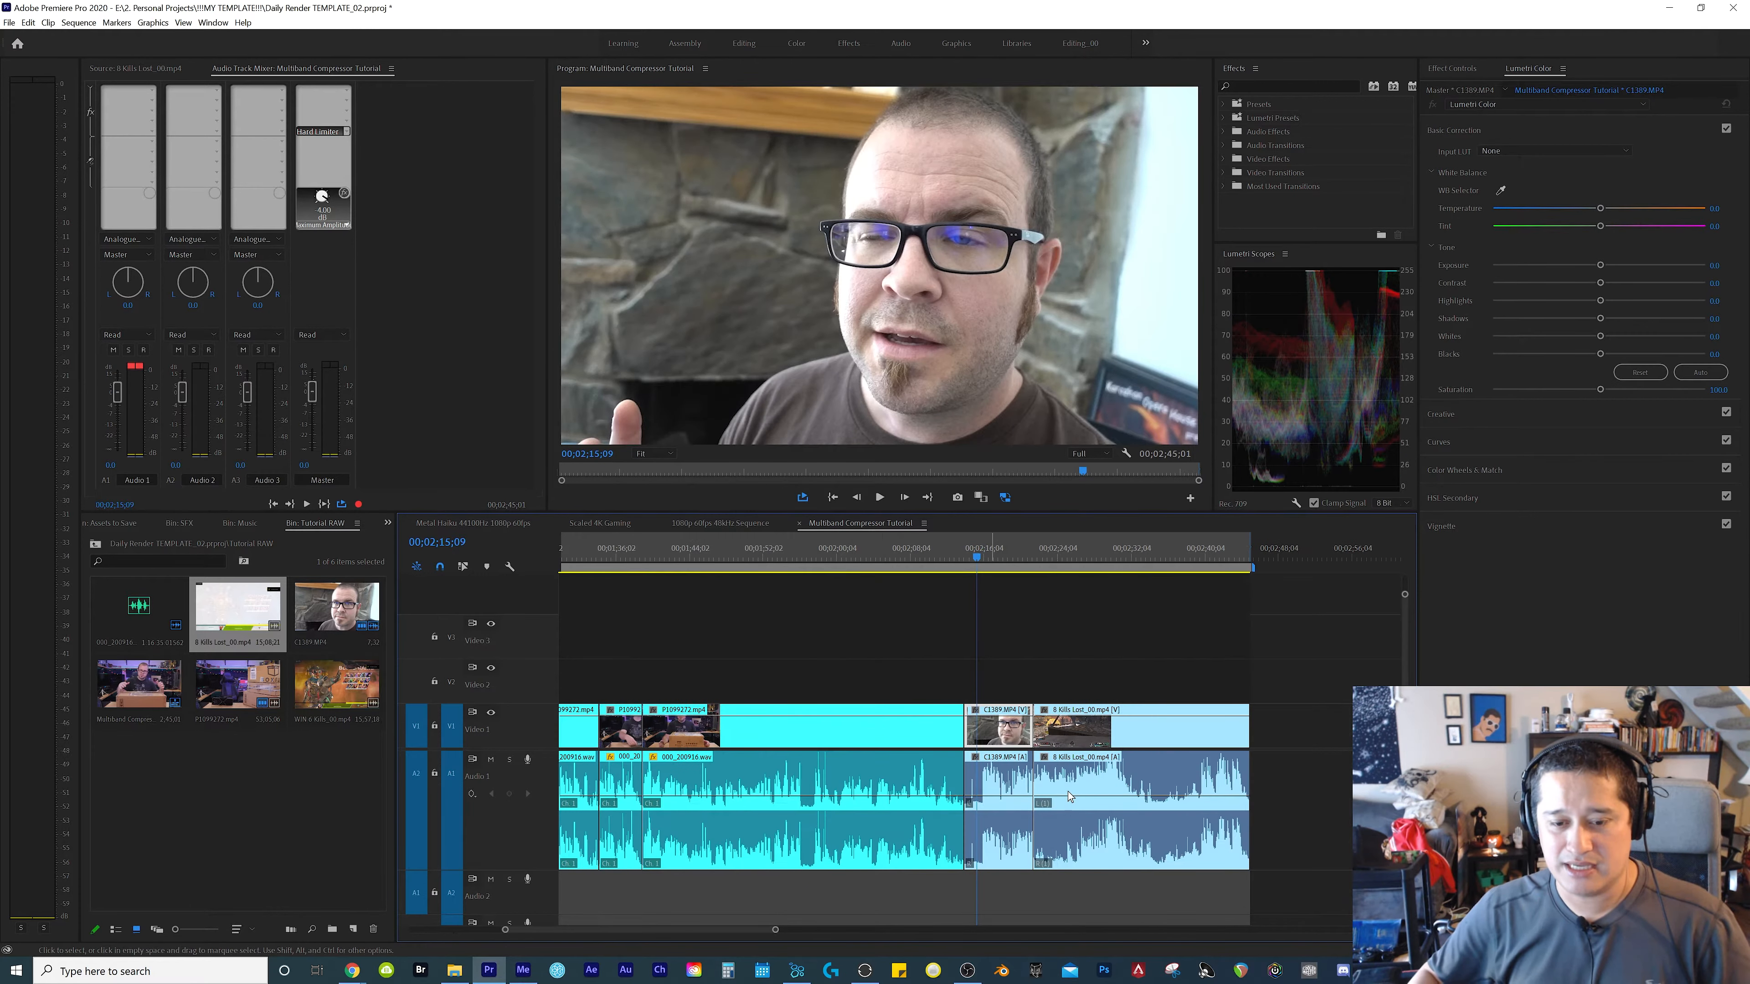
left_click_drag(1030, 831, 1098, 844)
key("space")
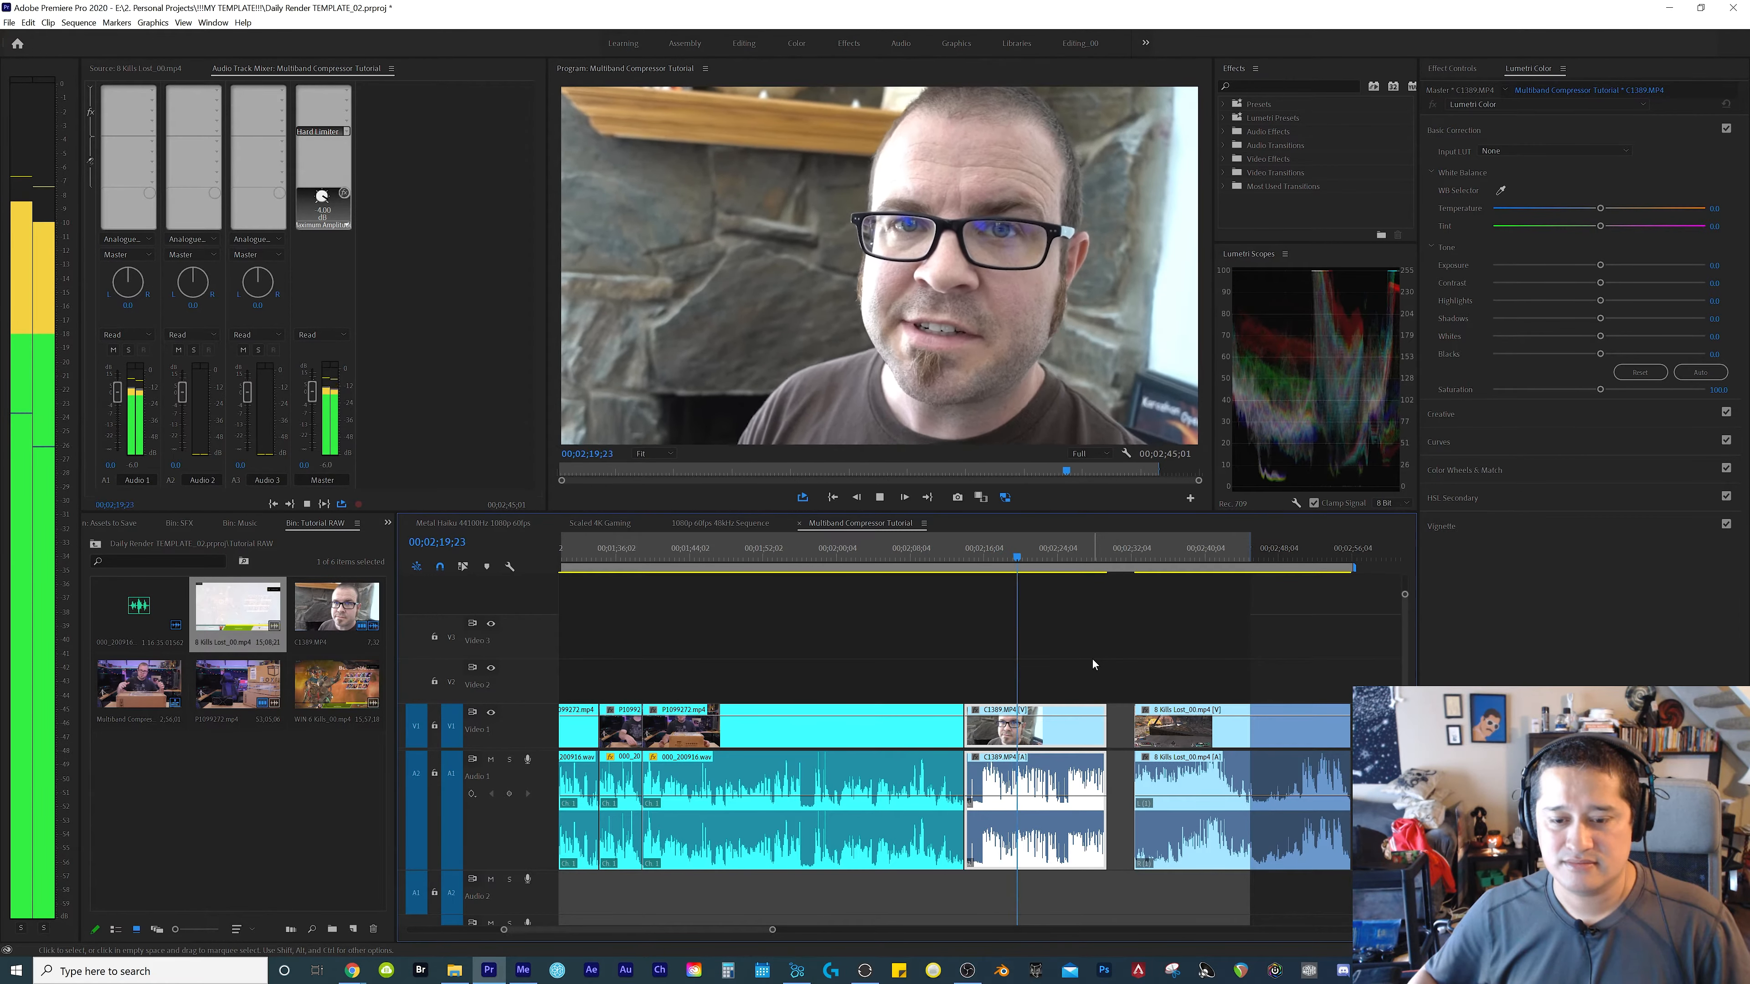
key("space")
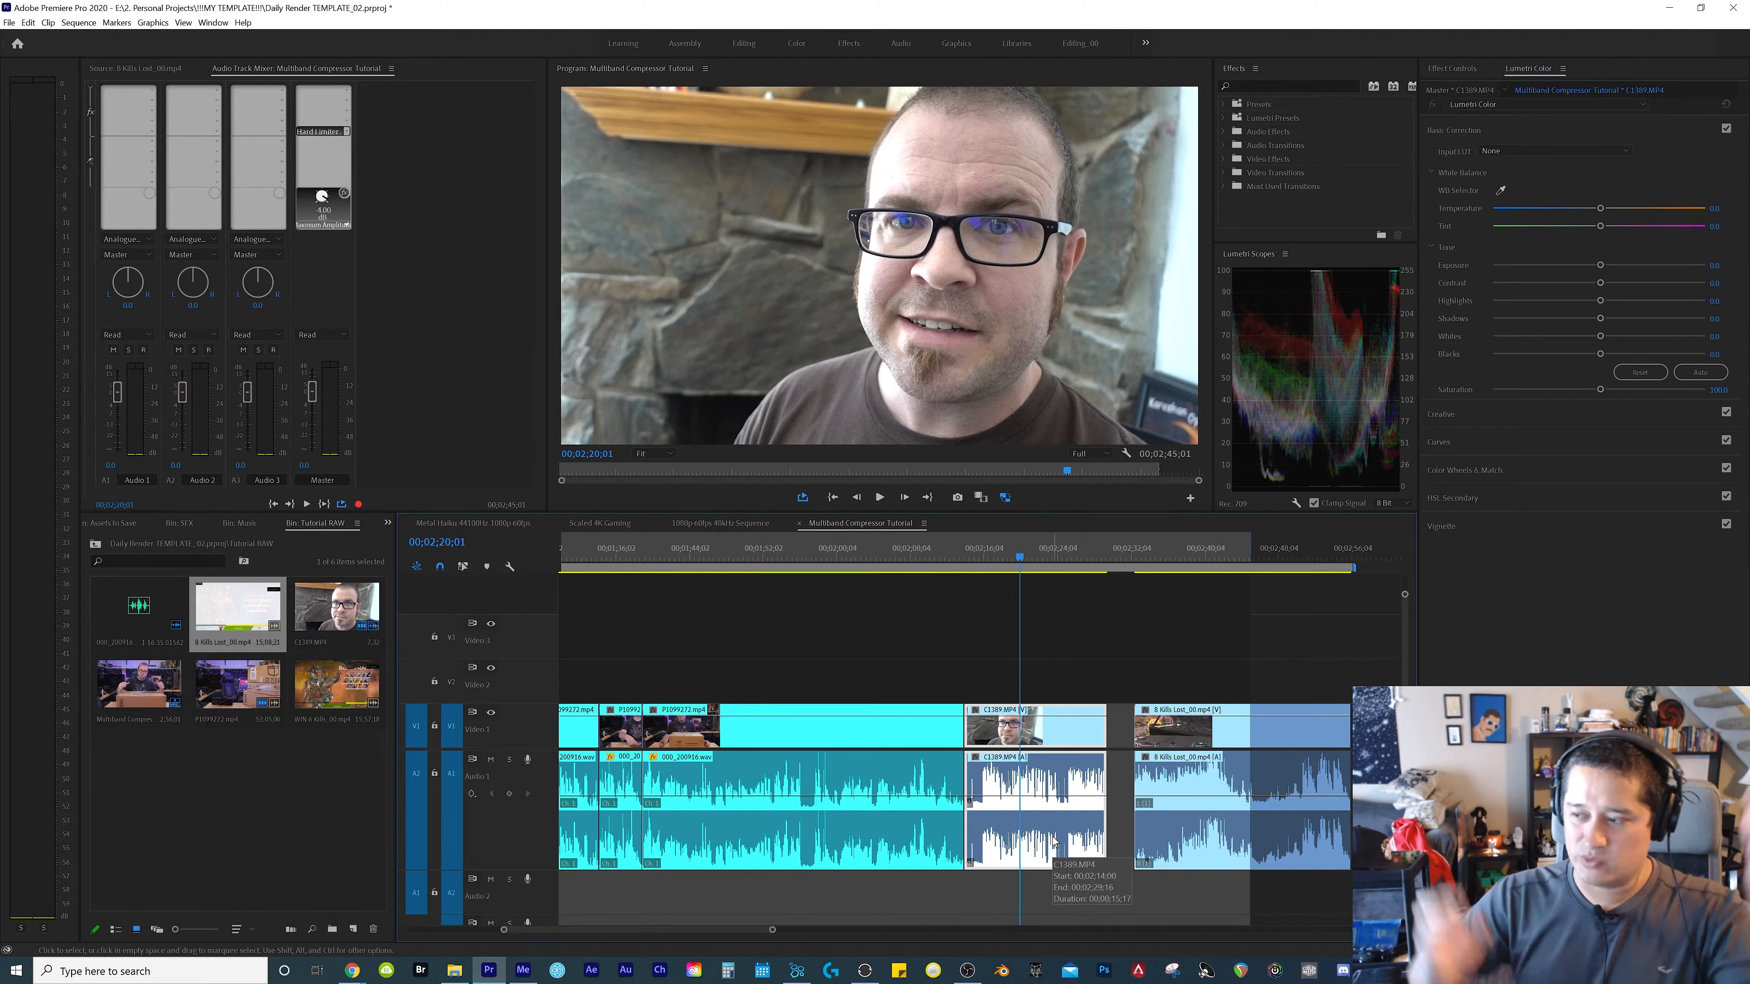
Assign the left source channel to both audio channels of the C1389.MP4 clip and play it back
right_click(1052, 842)
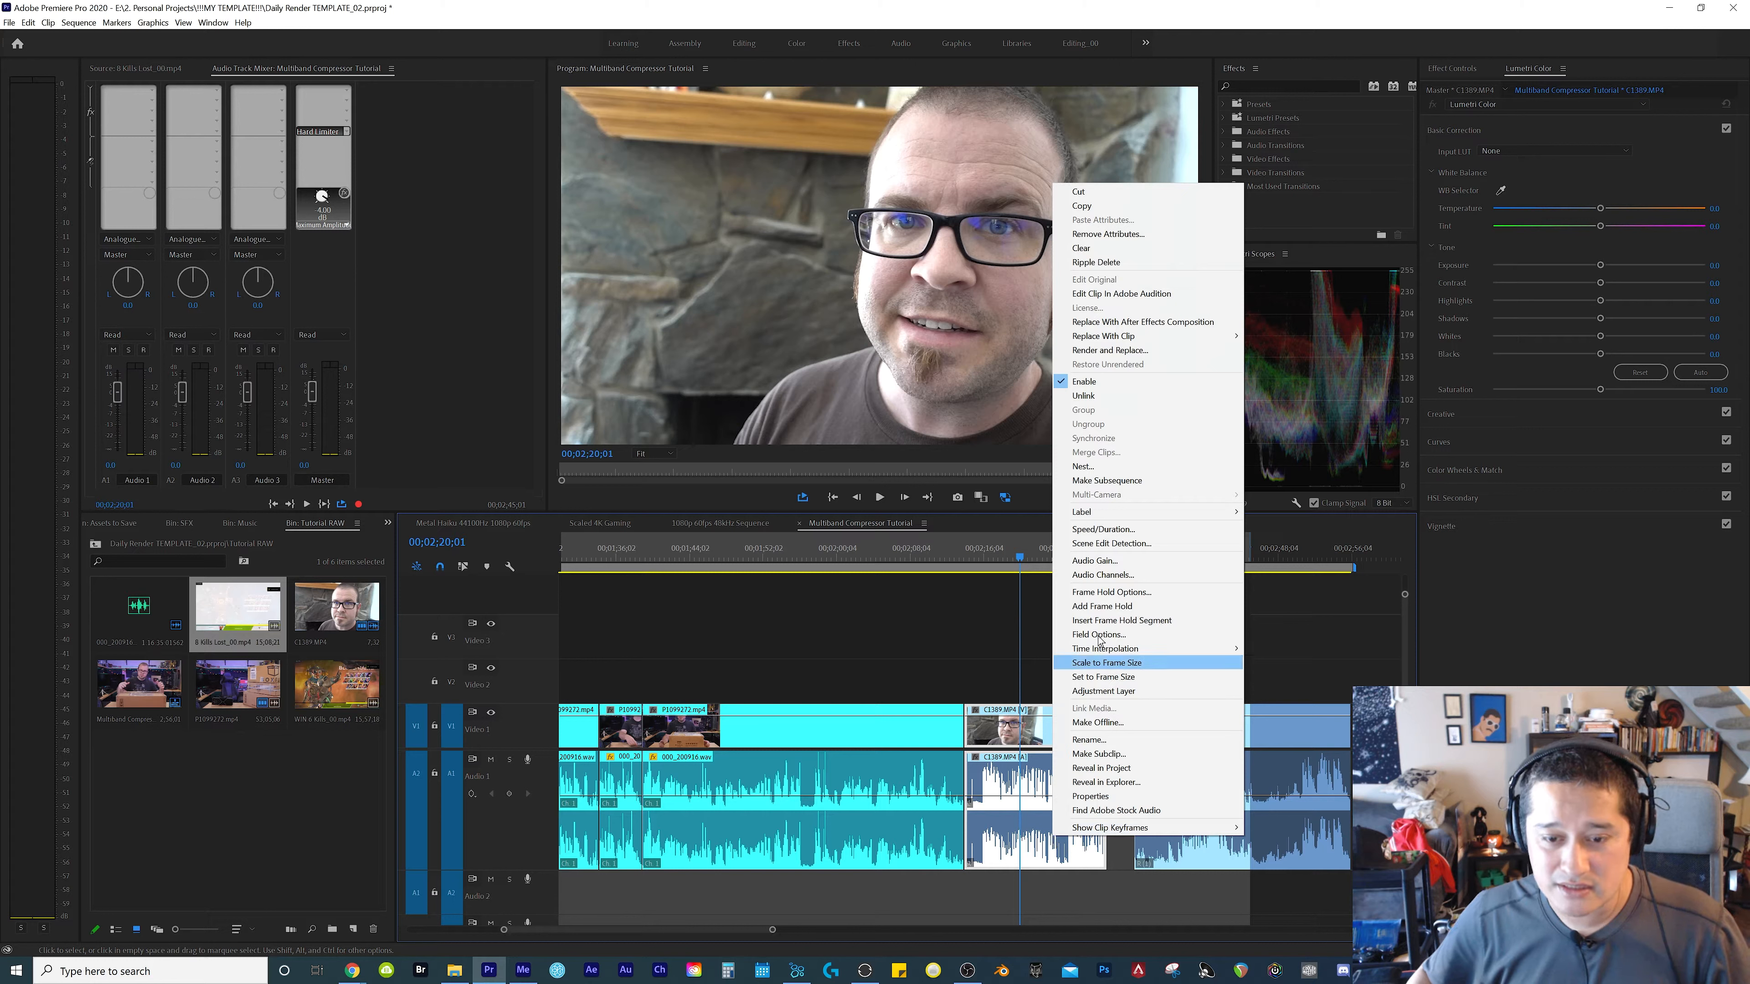
left_click(1129, 577)
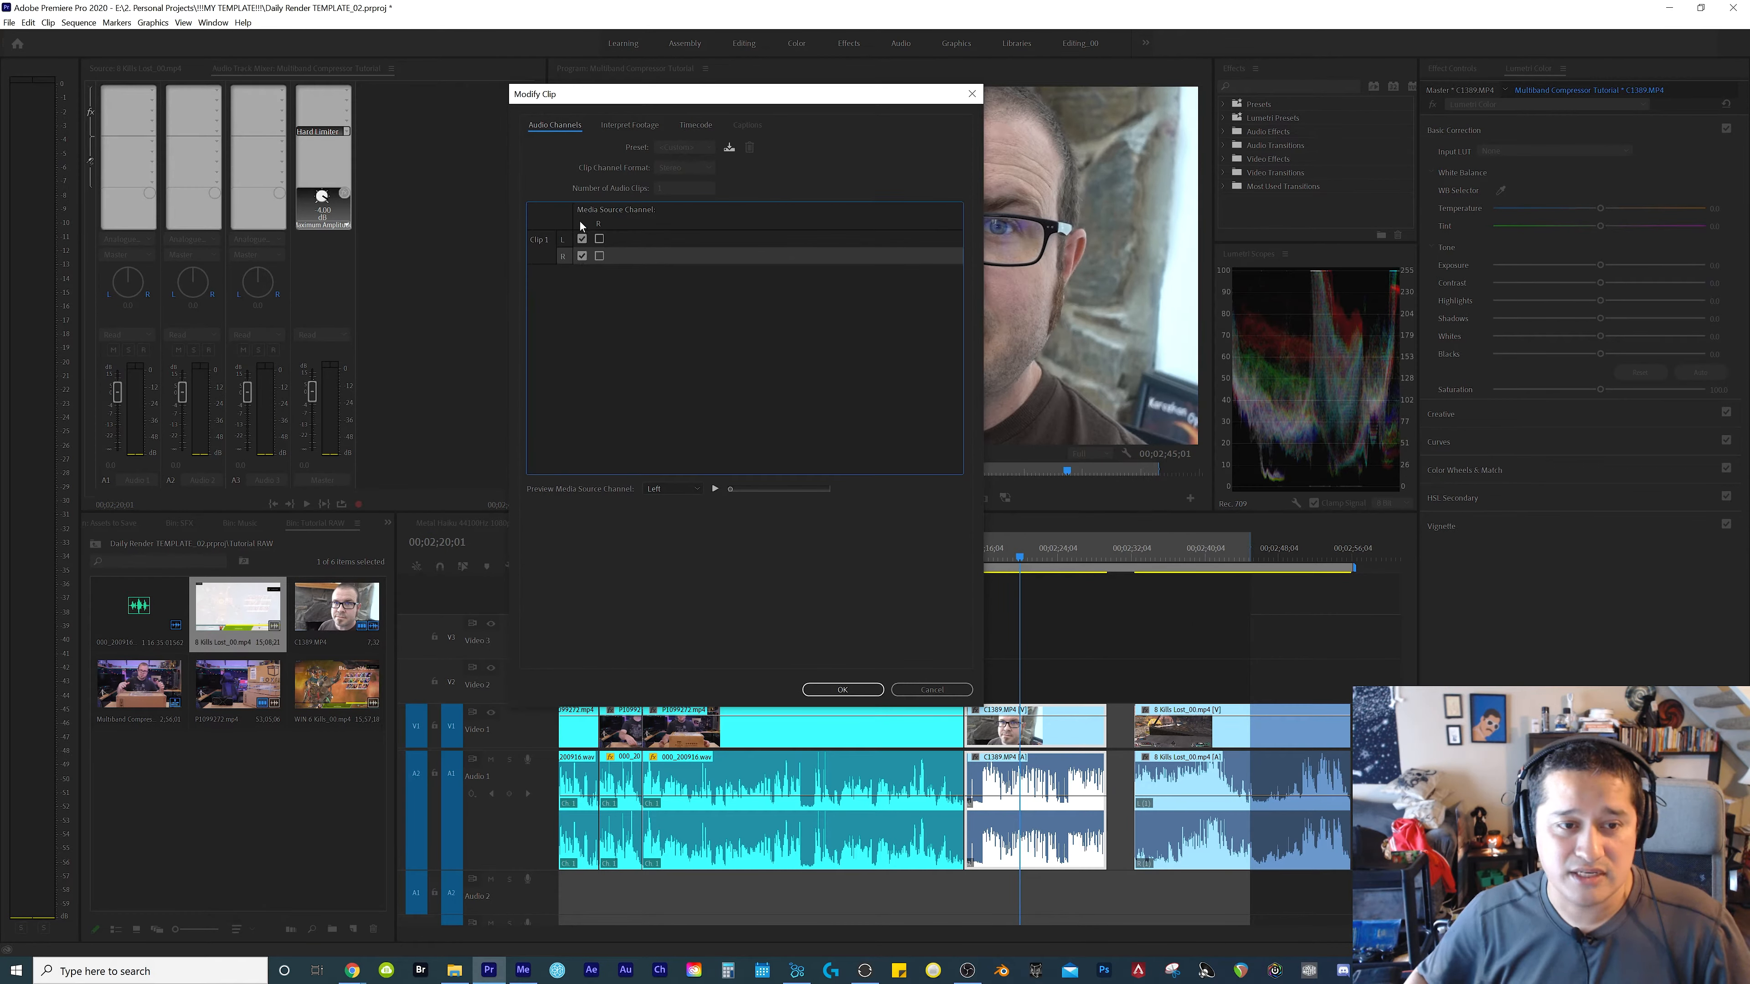
left_click(842, 689)
left_click(824, 687)
key("space")
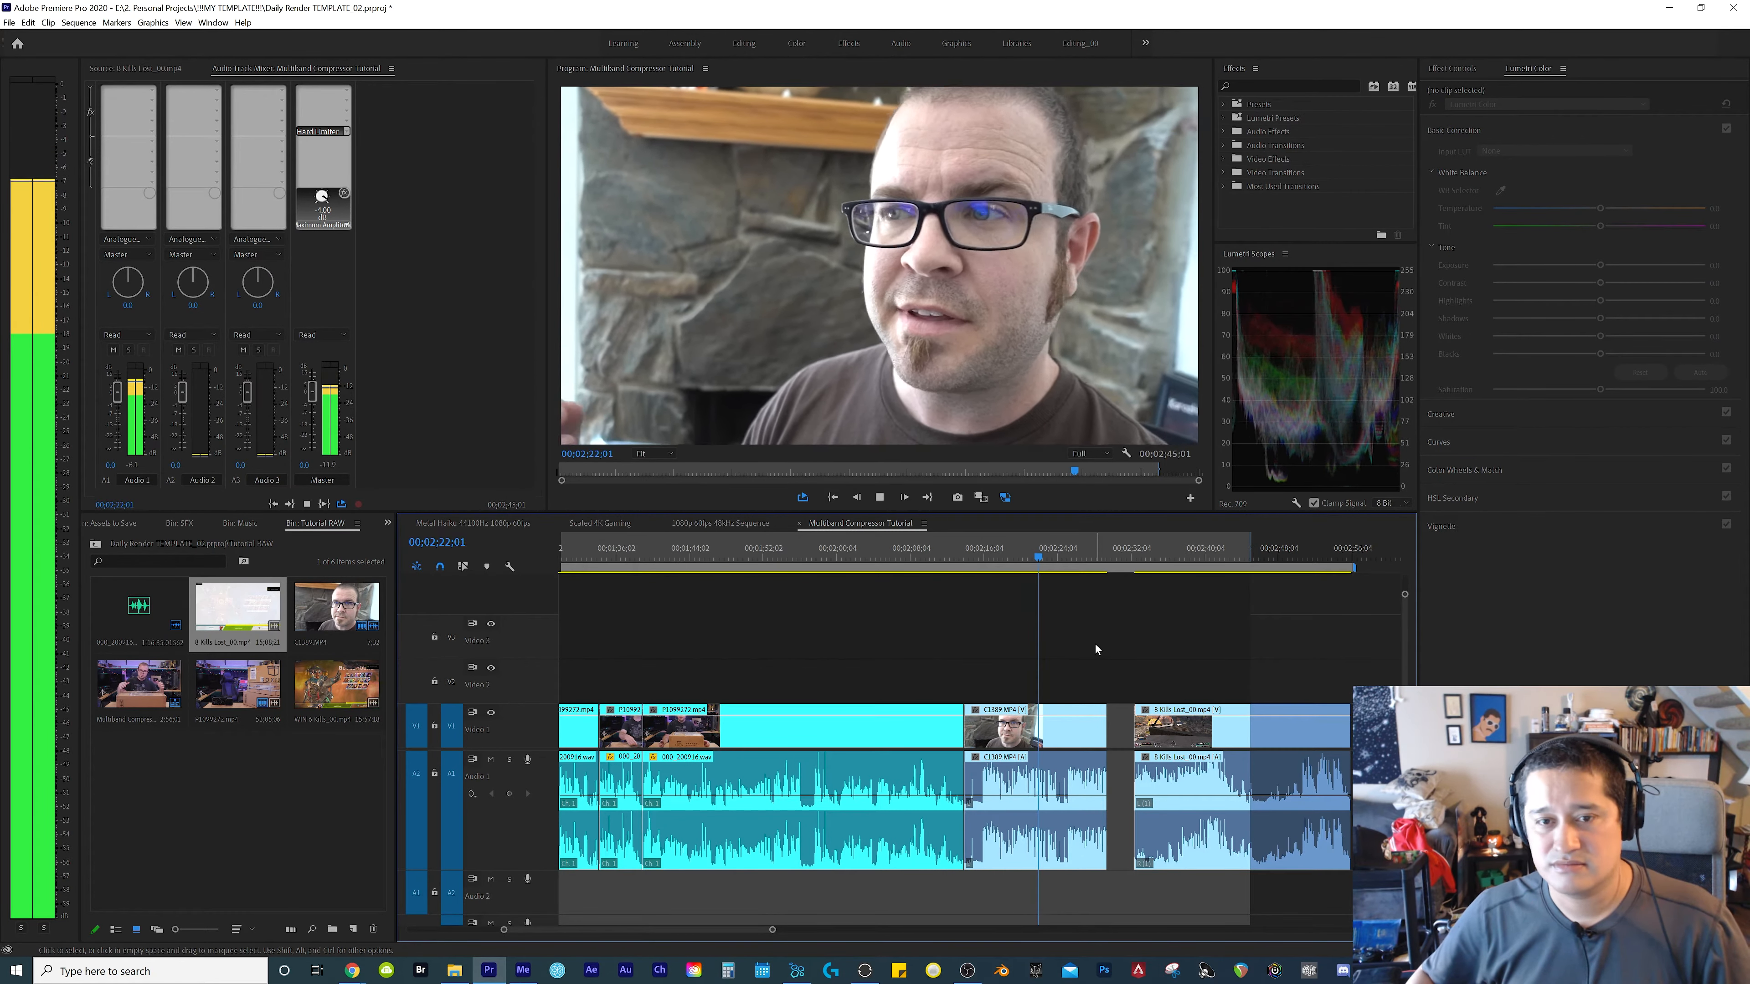
Move 8 Kills Lost_00.mp4 against C1389.MP4, extend the sequence's out point to 00;02;53;02, and play the remaining footage
left_click_drag(1157, 777, 1127, 777)
left_click_drag(1251, 548, 1323, 549)
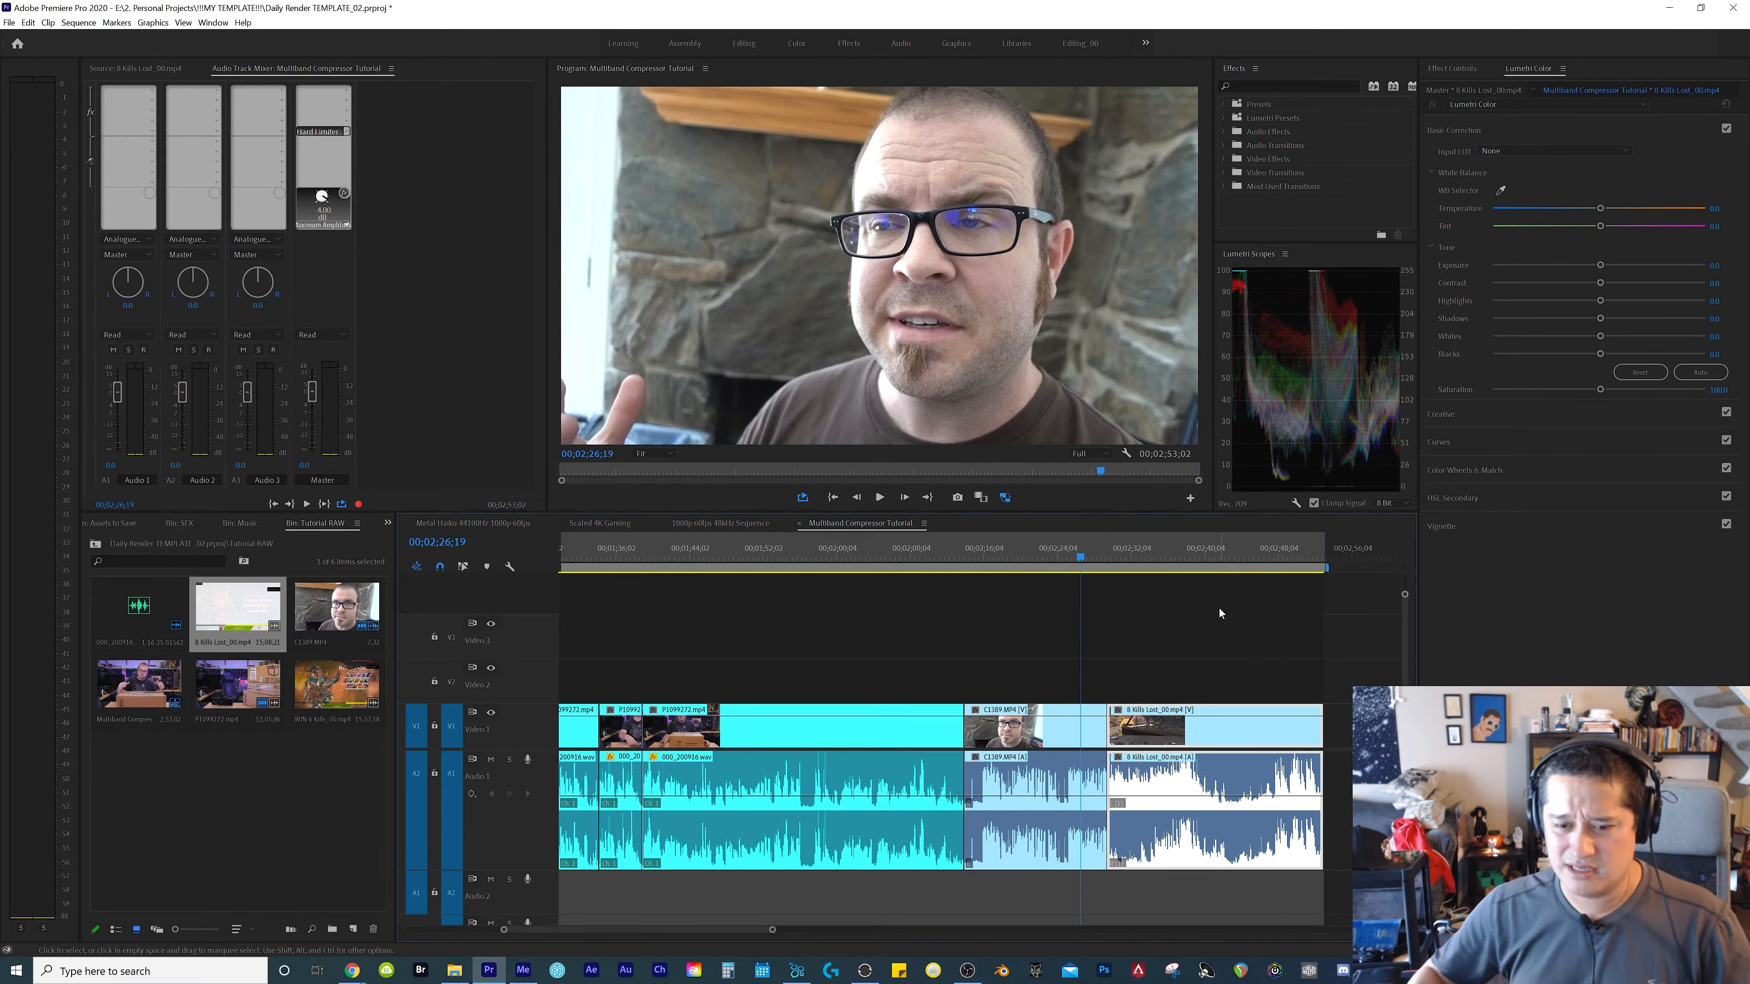
left_click(1113, 628)
key("space")
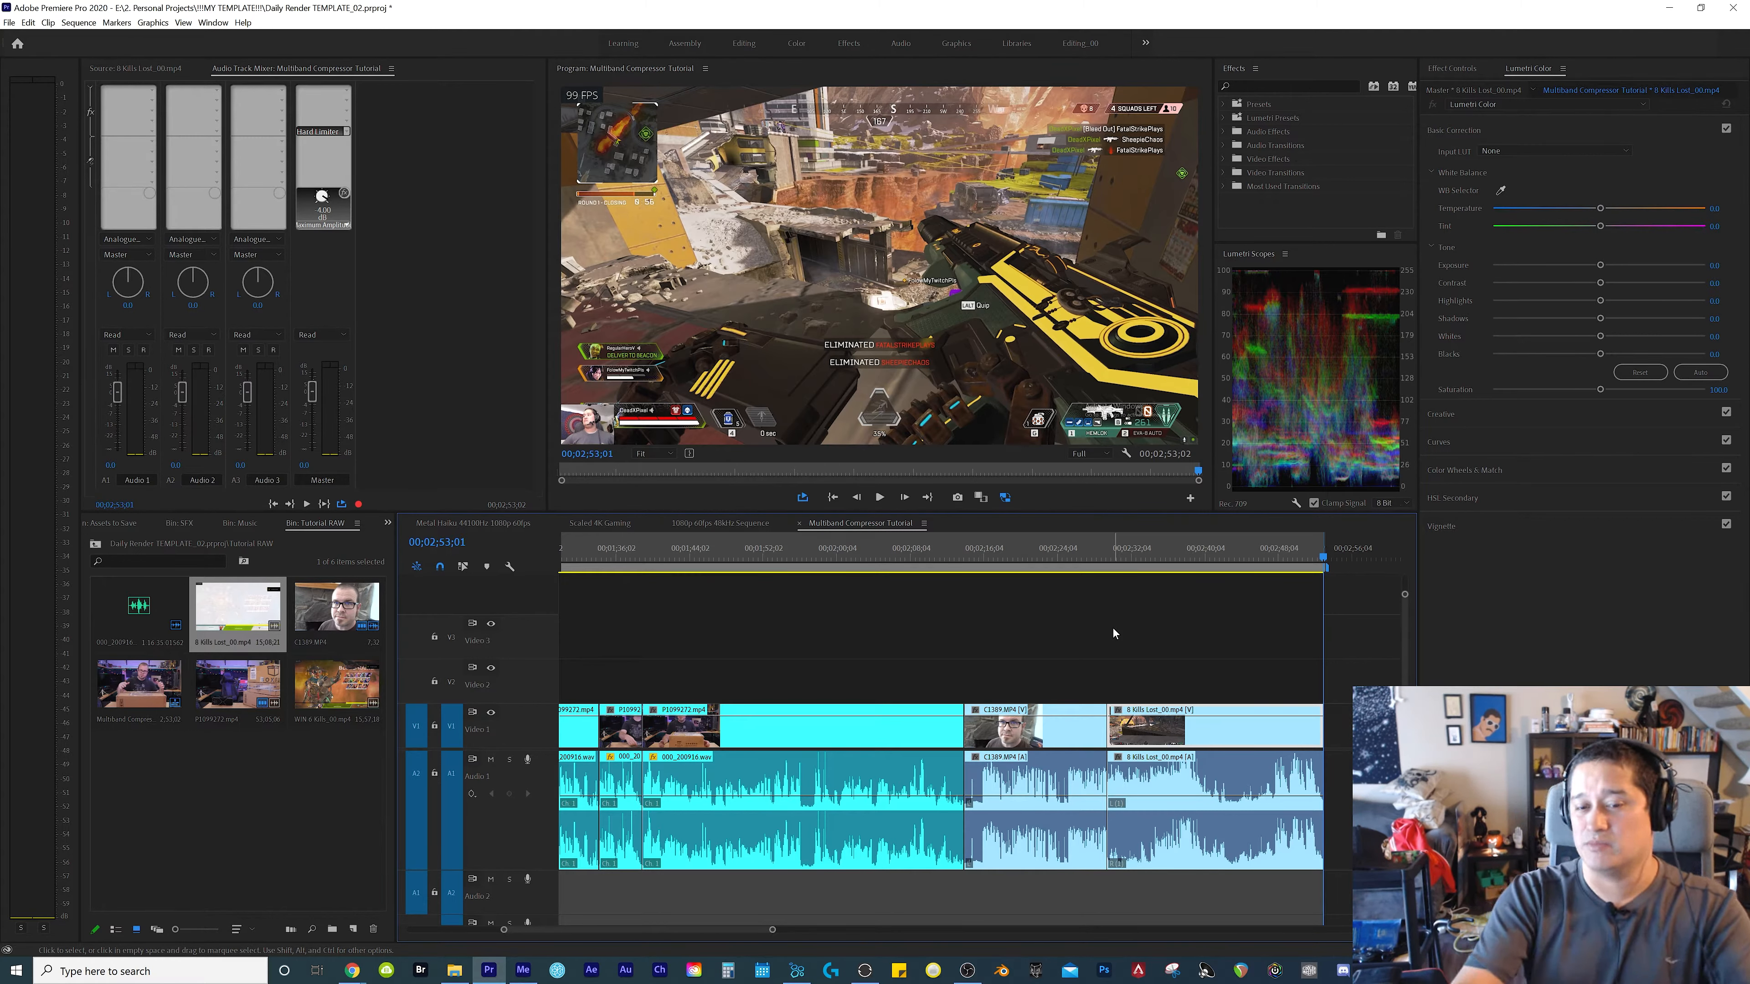
Return the playhead to the sequence start and rename the Audio 1 track as Main Audio
key("Home")
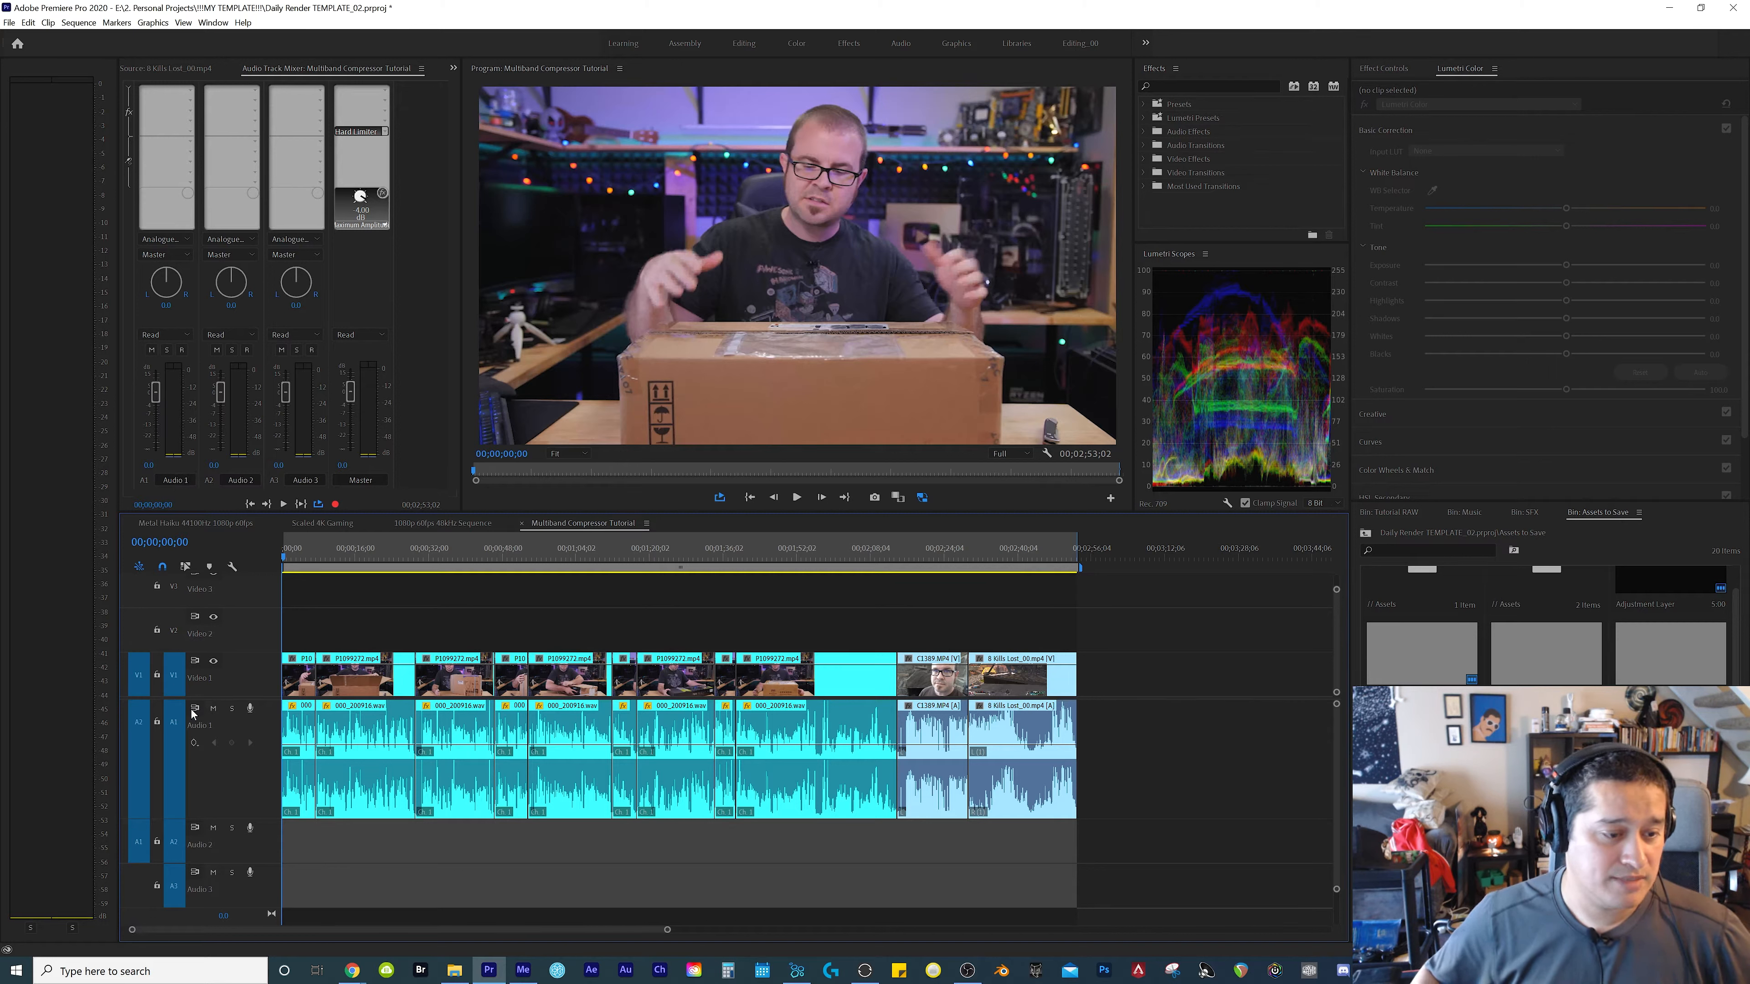
right_click(197, 725)
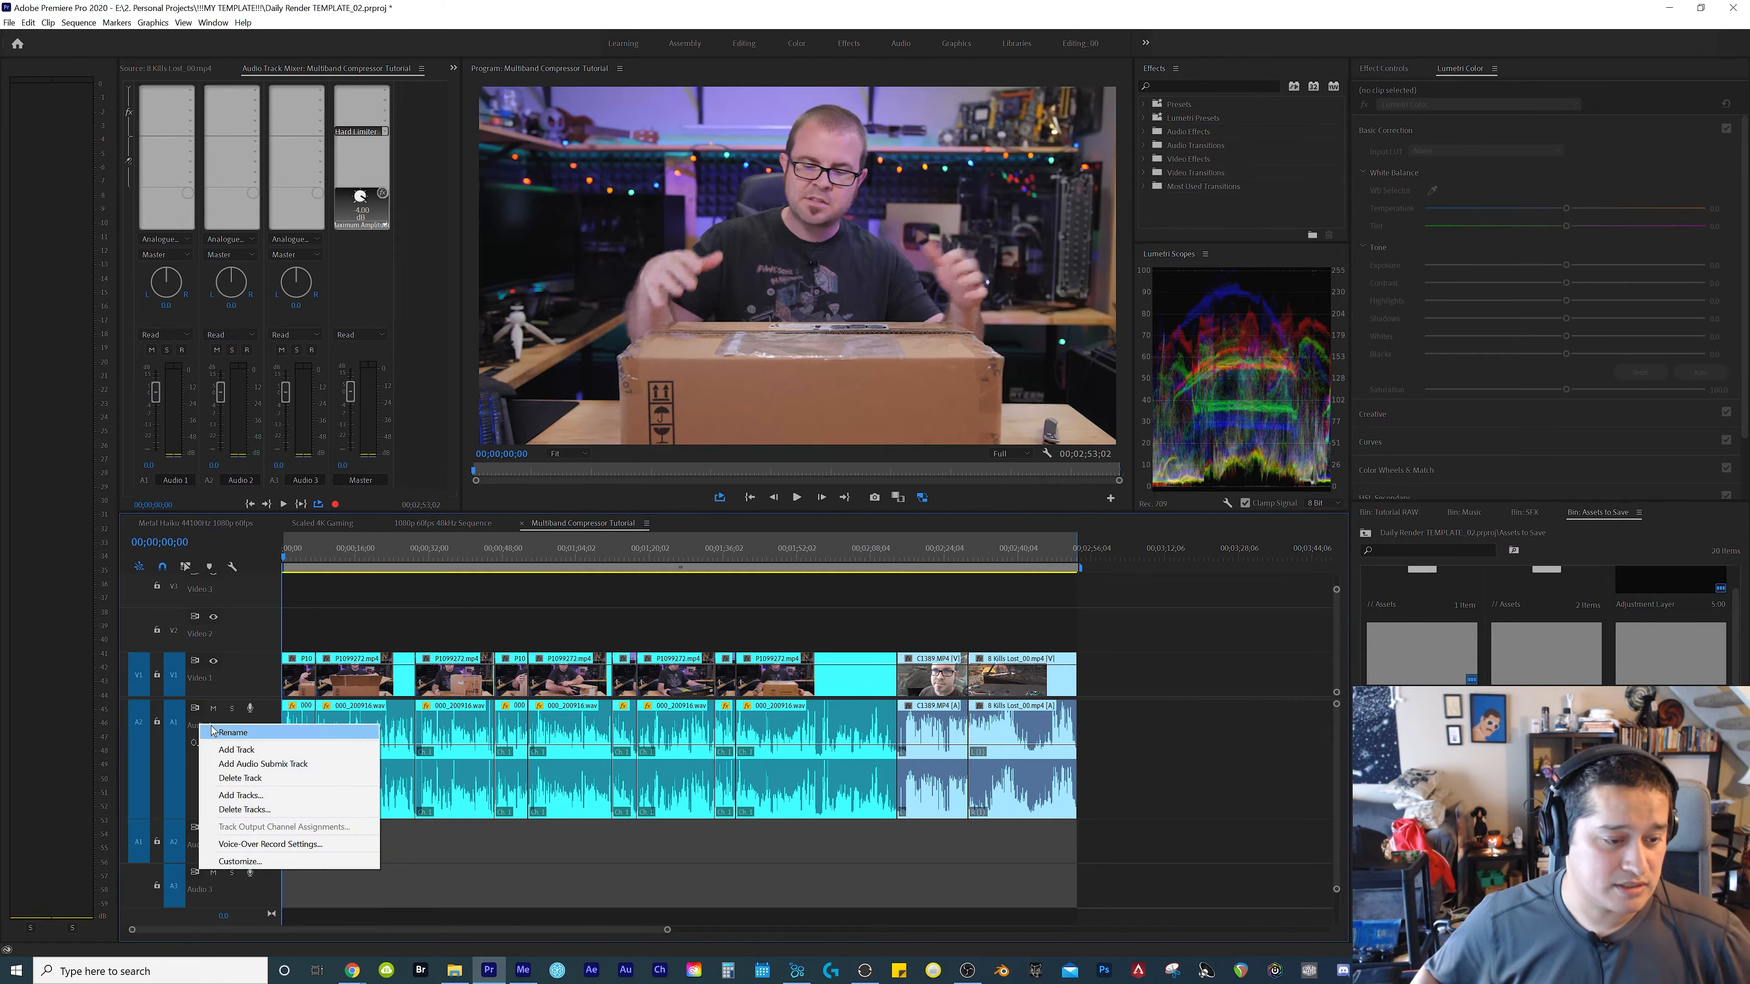
left_click(210, 733)
type("Main Audio")
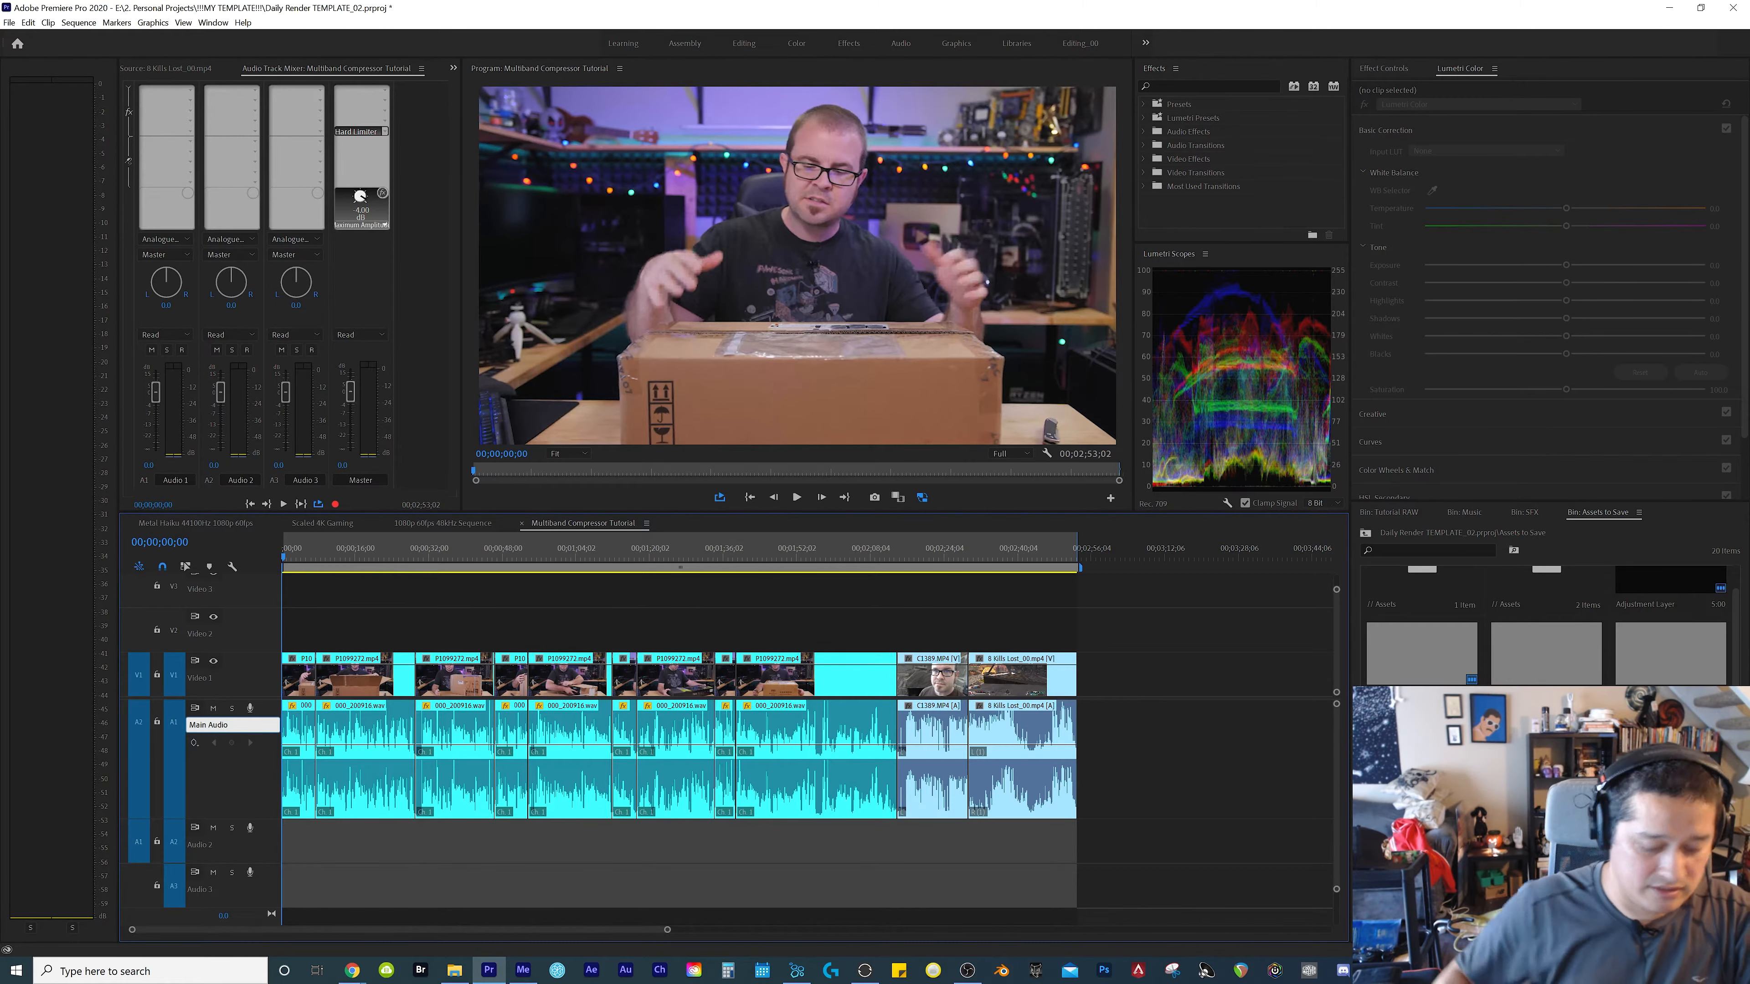
key("Return")
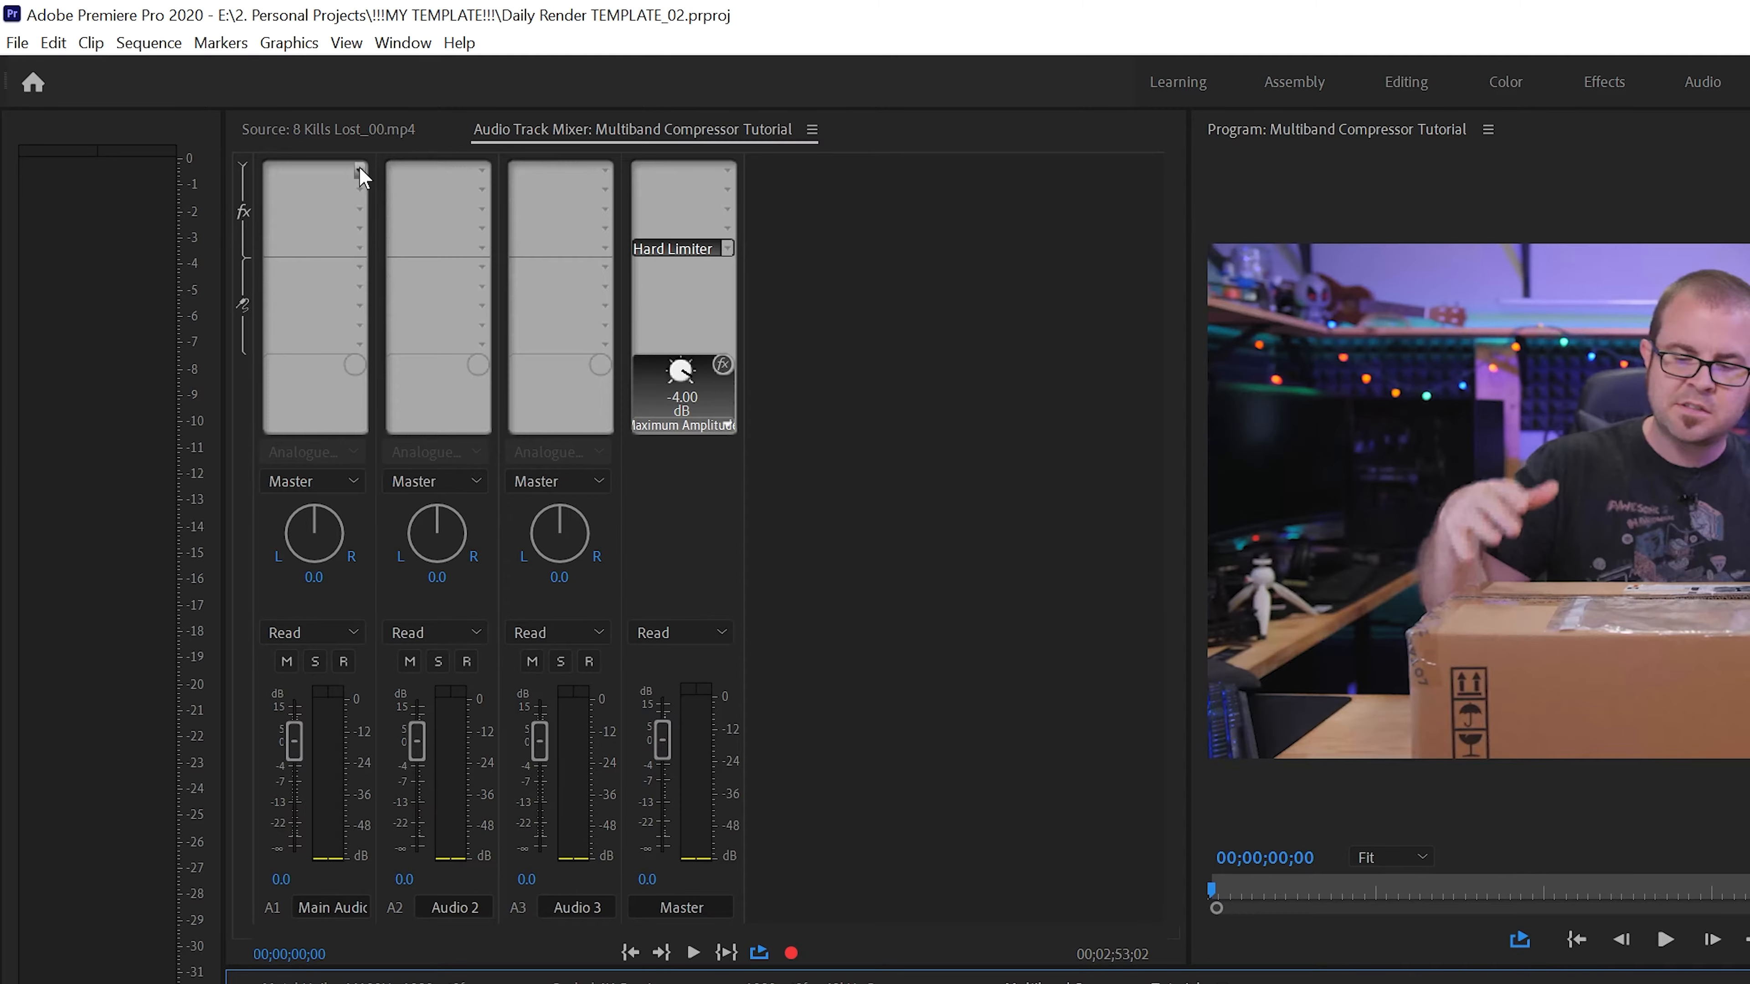
Add a Multiband Compressor to the first effect slot of the Main Audio track and open its editor
left_click(190, 92)
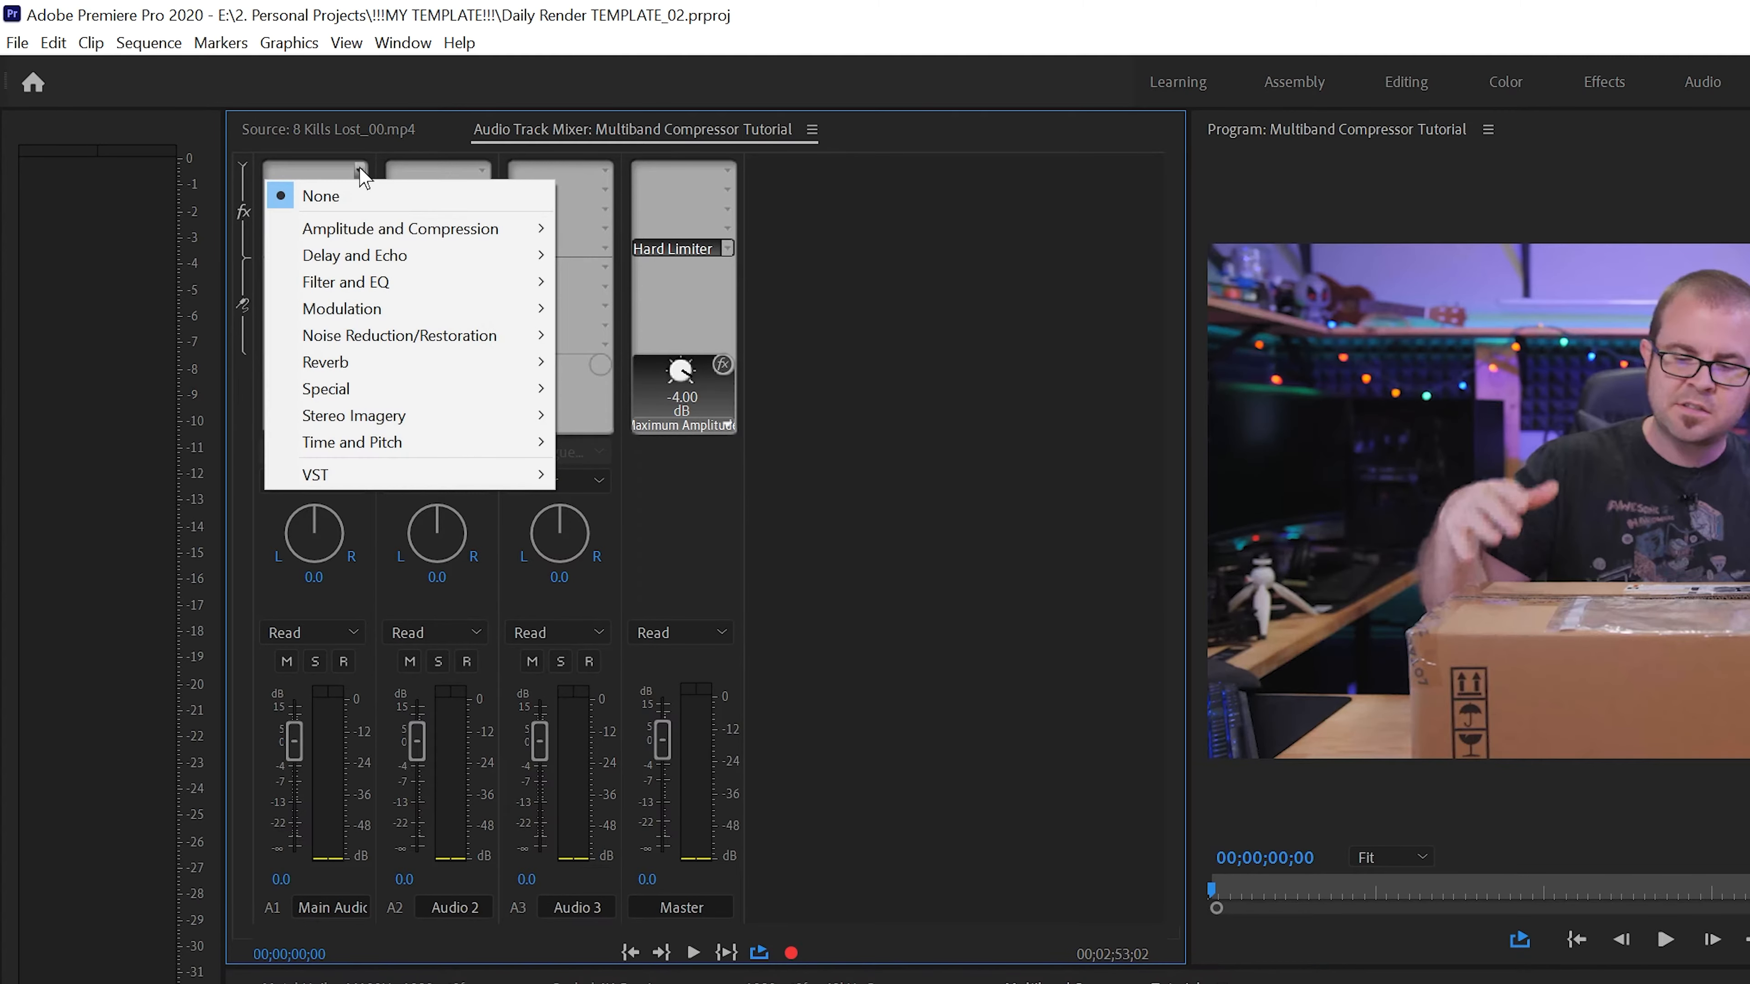
mouse_move(361, 237)
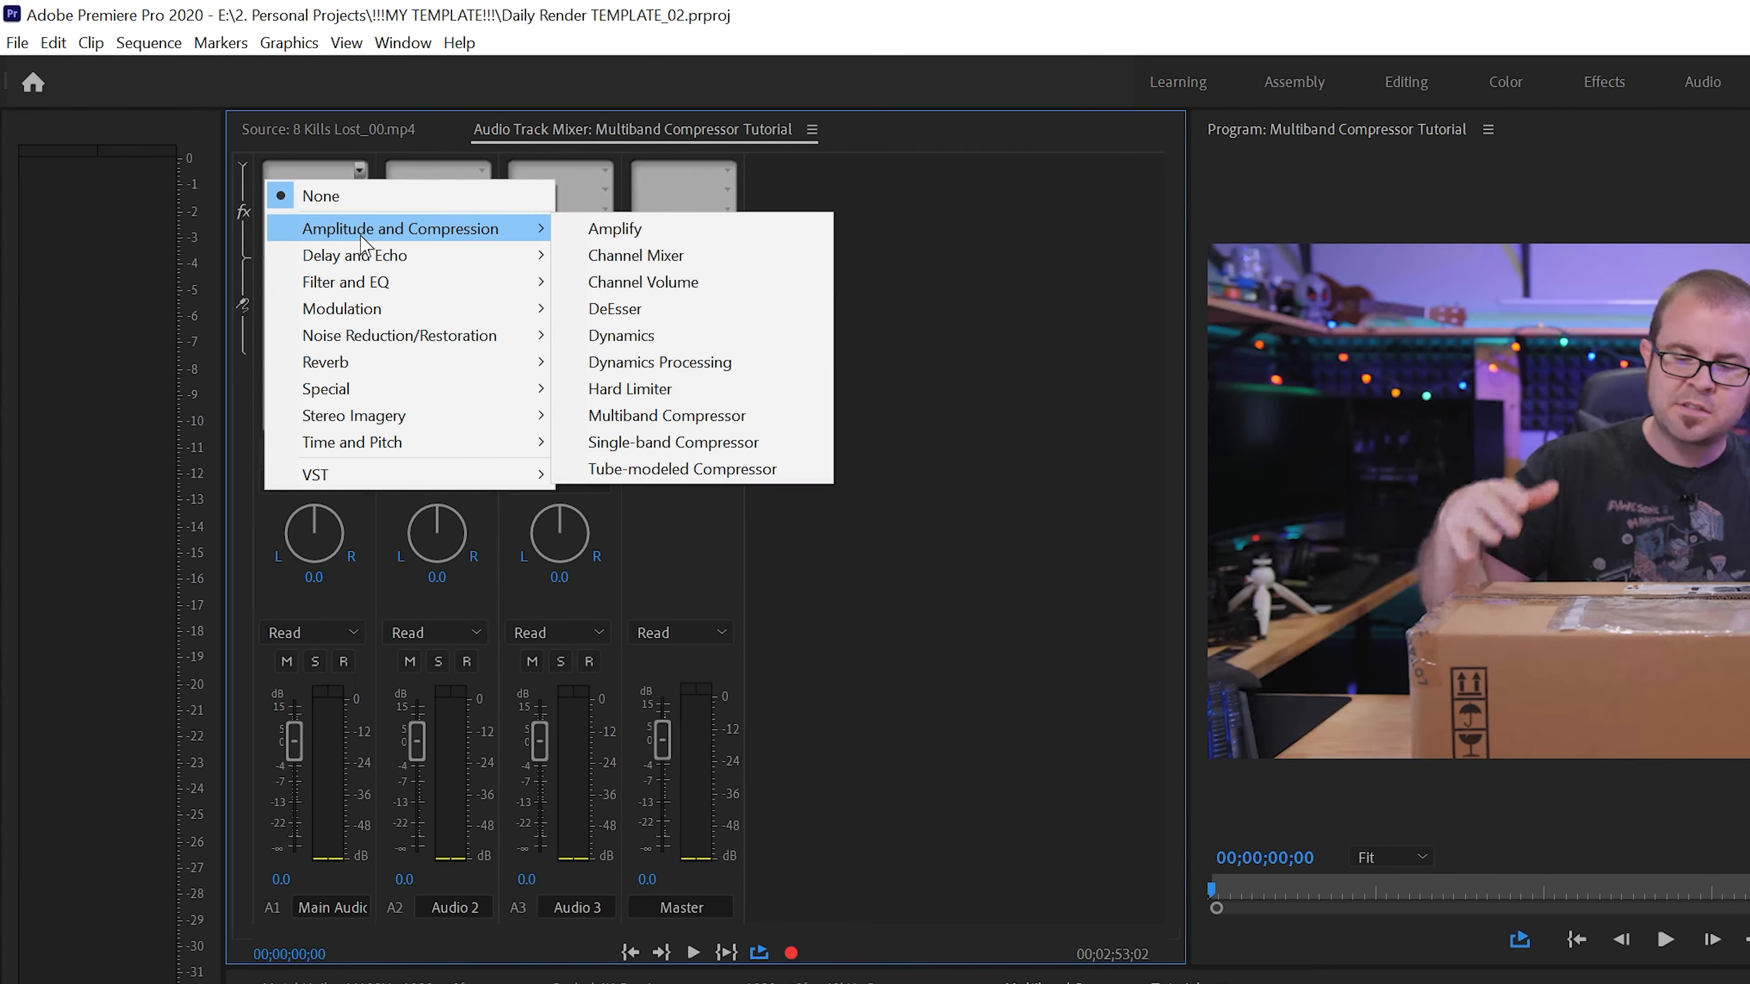
left_click(637, 416)
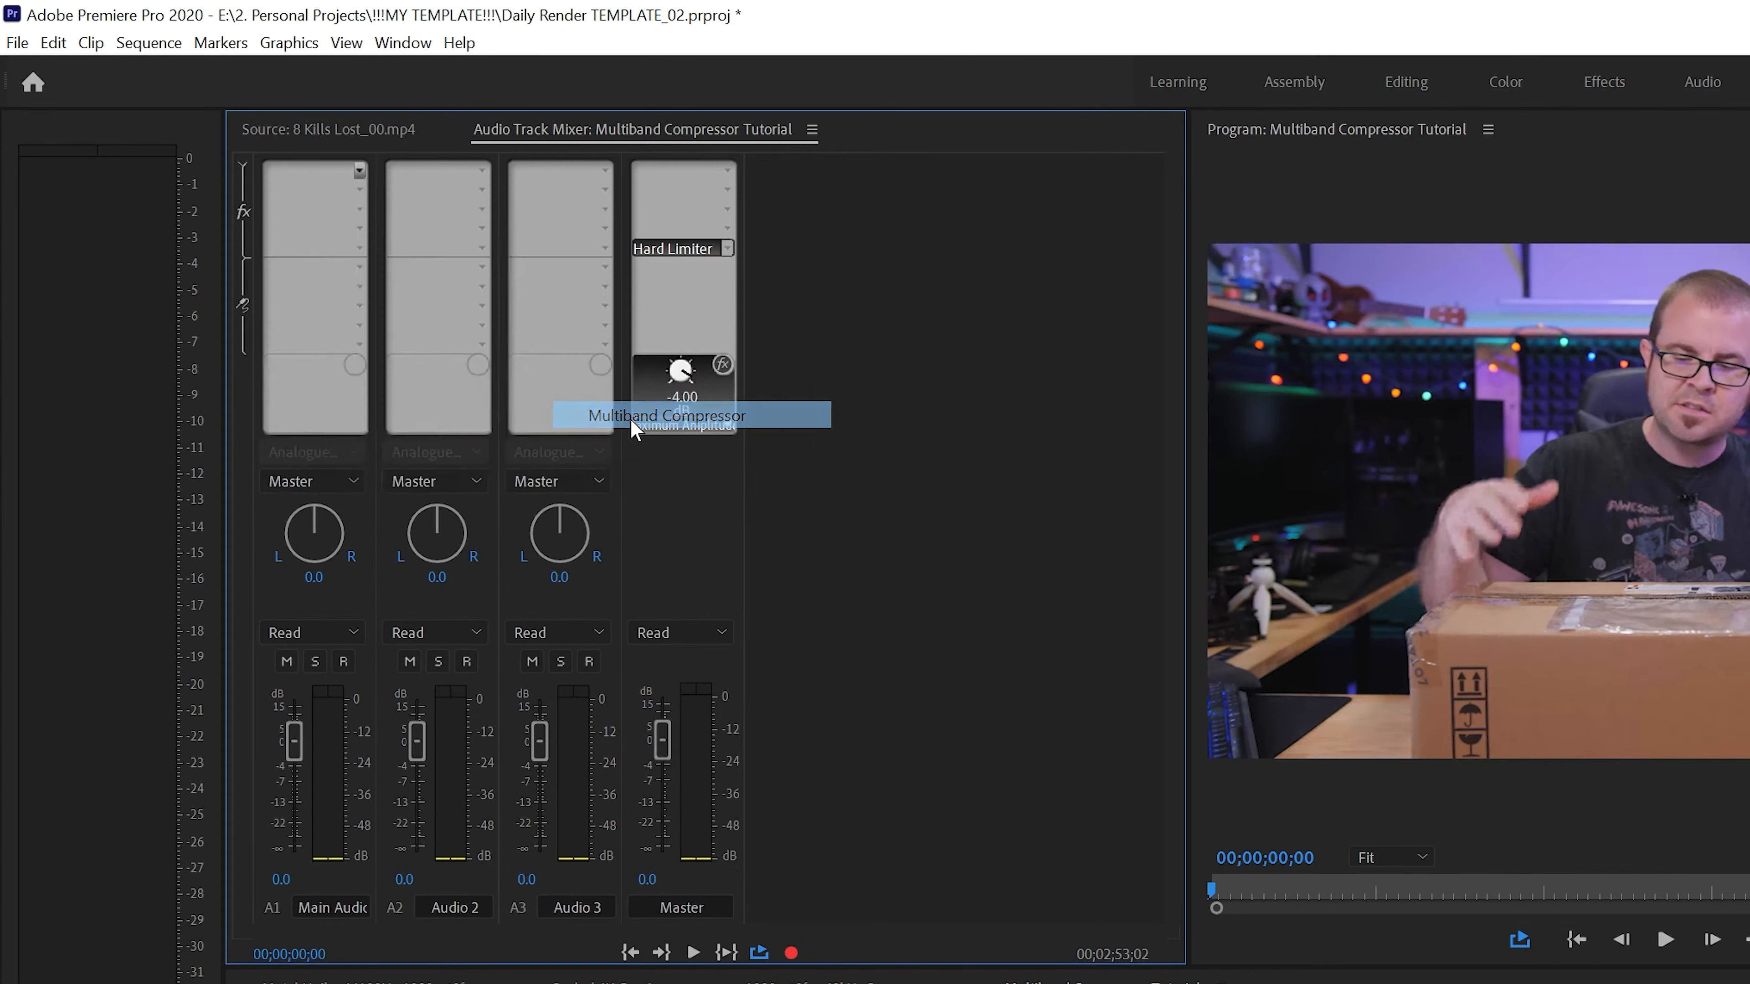
double_click(314, 172)
left_click_drag(652, 176, 562, 177)
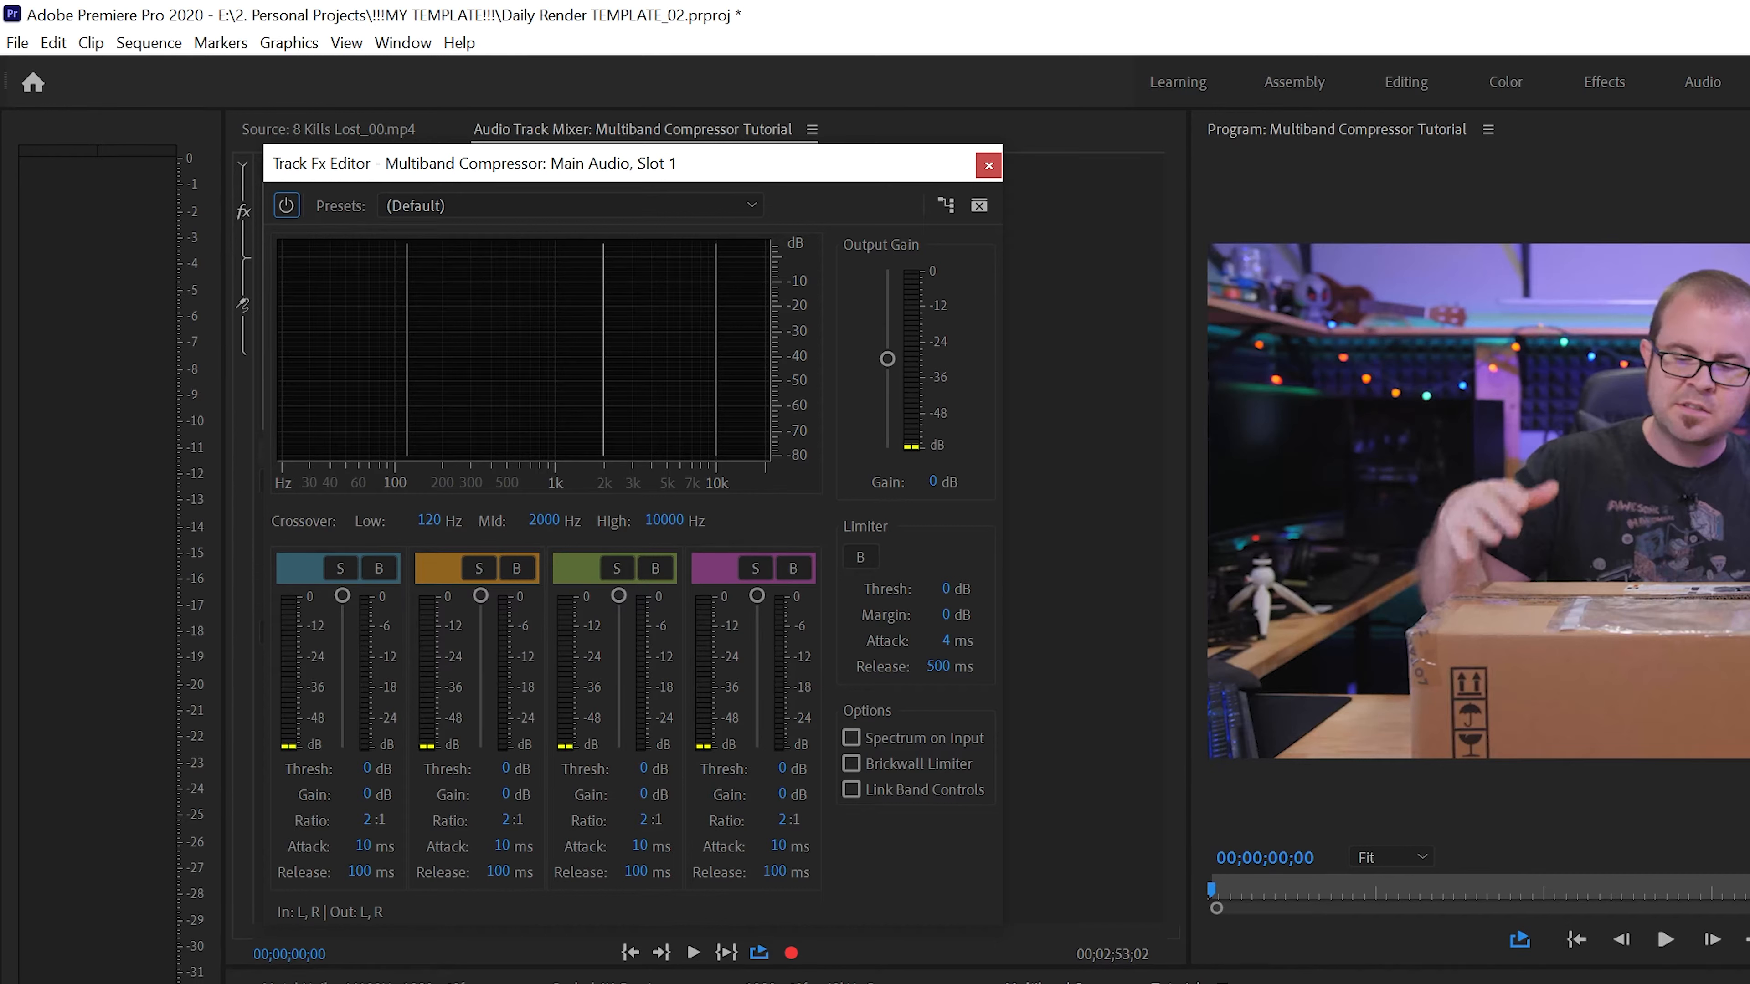
Play the sequence from the start to about 00;00;13;23 and examine the compressor's four frequency bands in the spectrum display
left_click(988, 979)
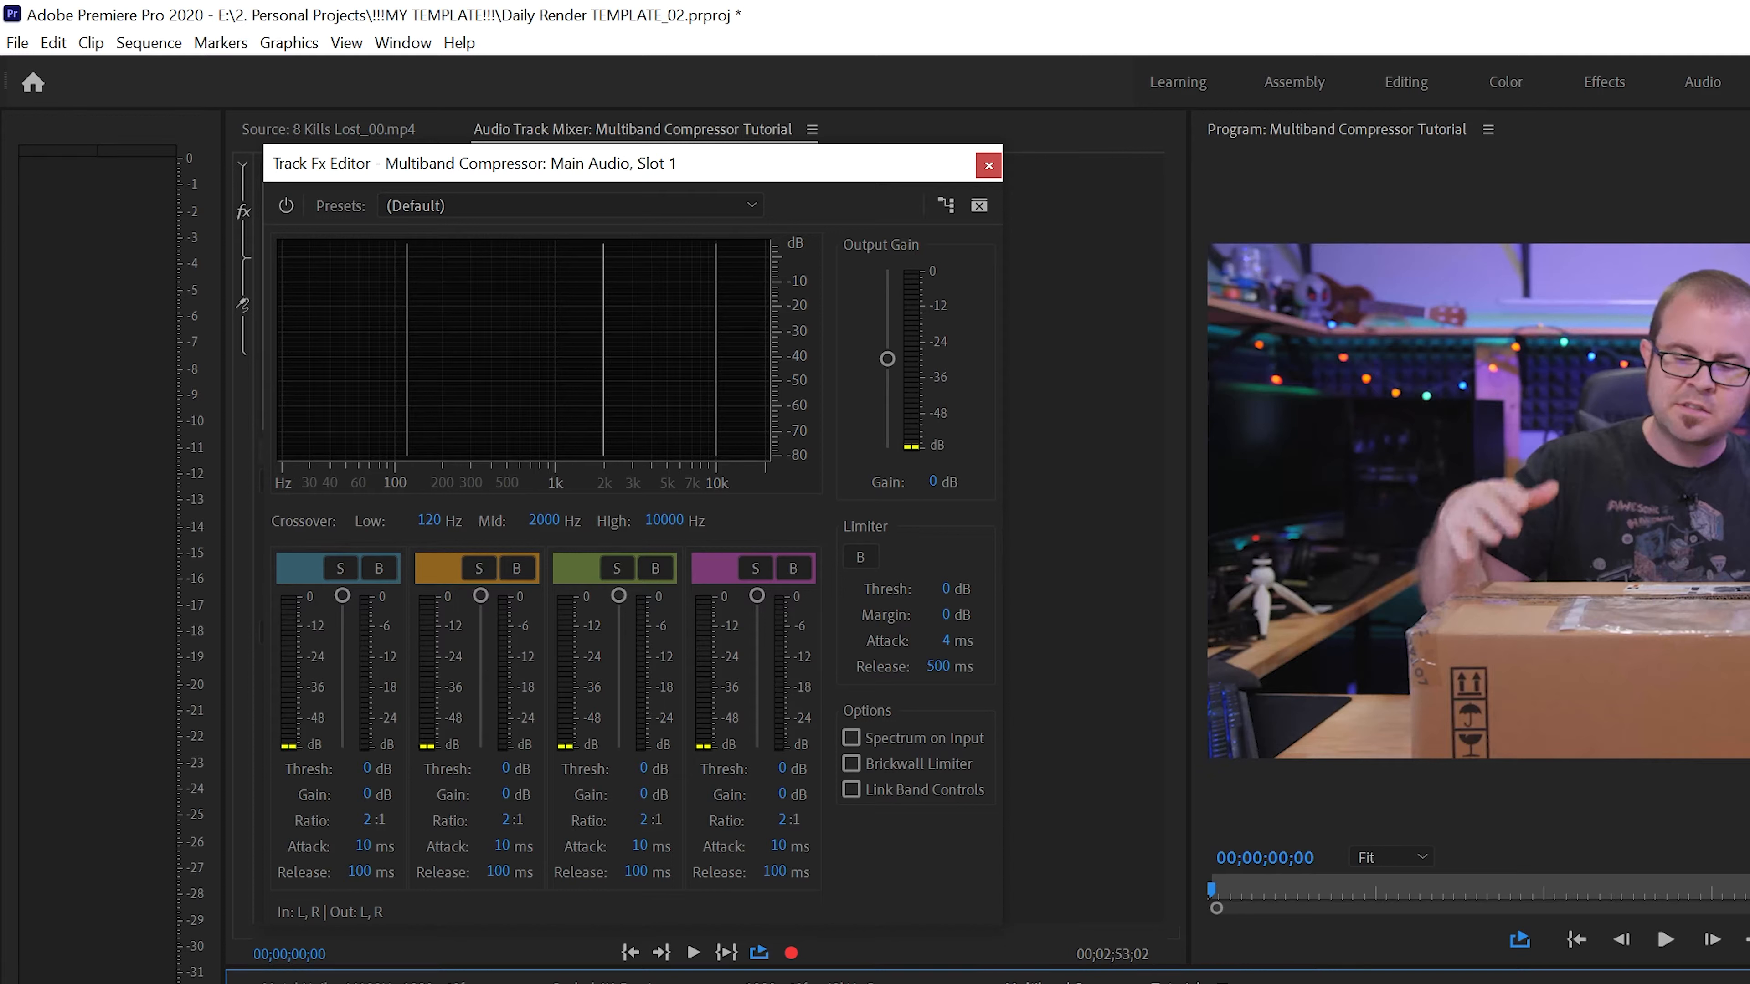
key("space")
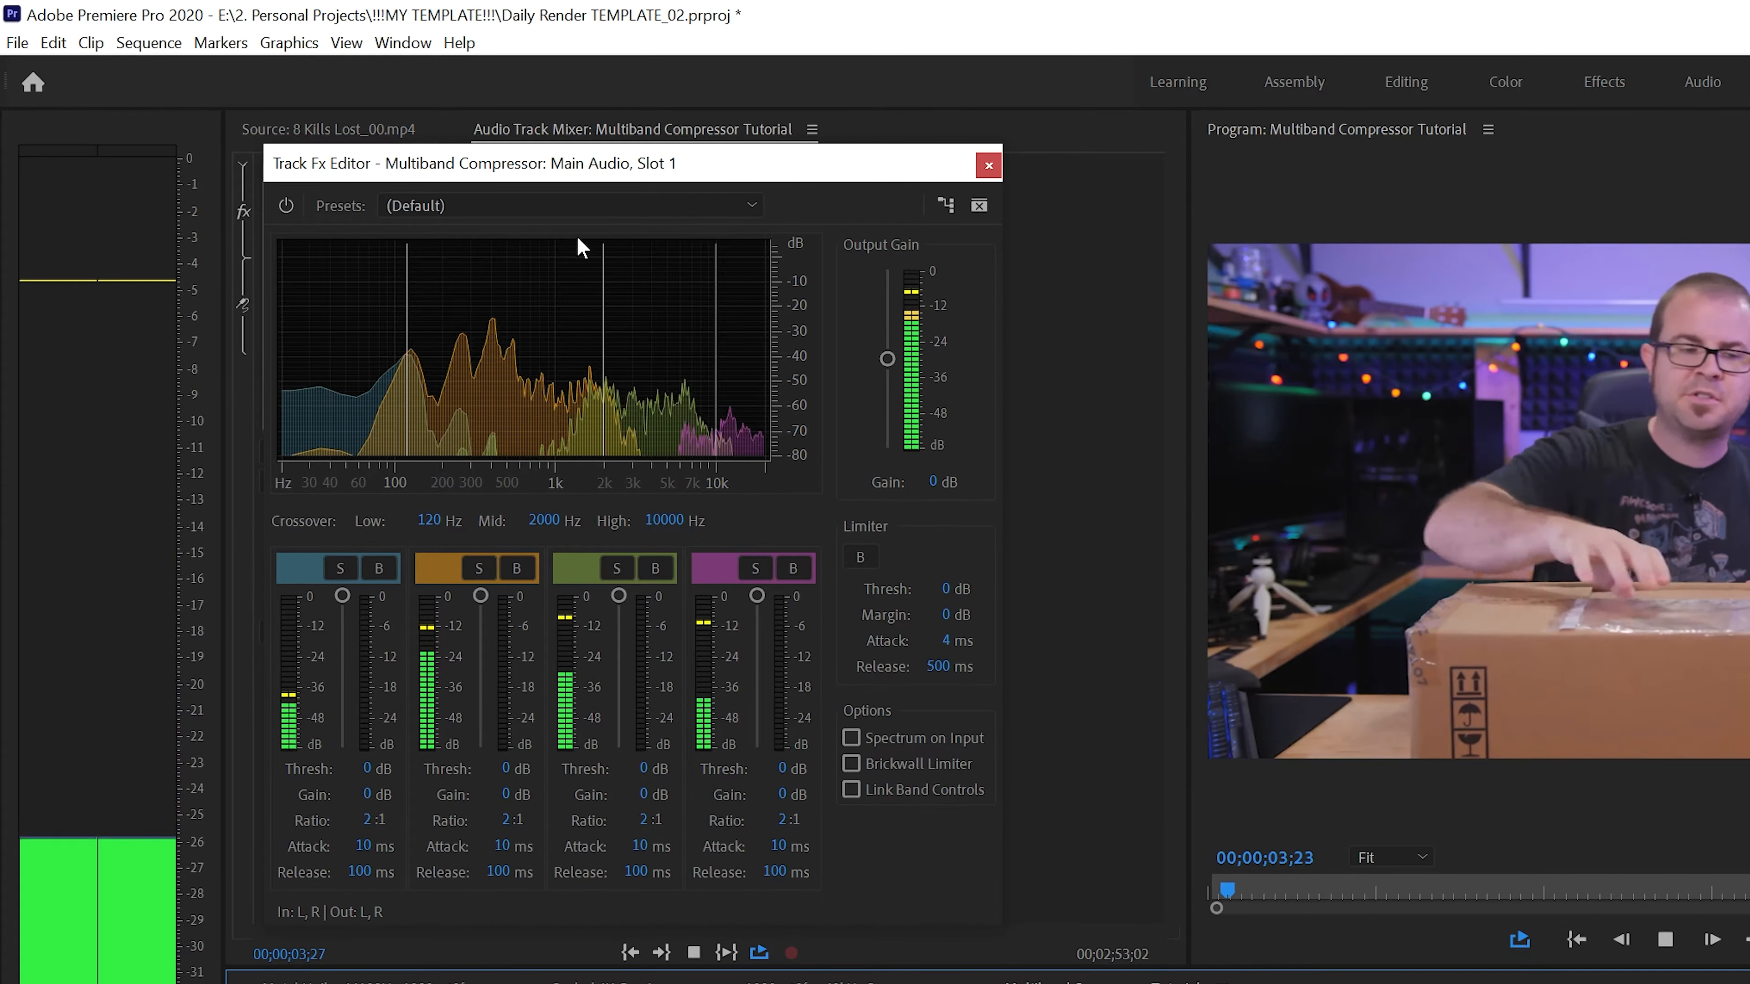
mouse_move(539, 181)
left_mouse_down()
mouse_move(573, 183)
mouse_move(531, 187)
left_mouse_up()
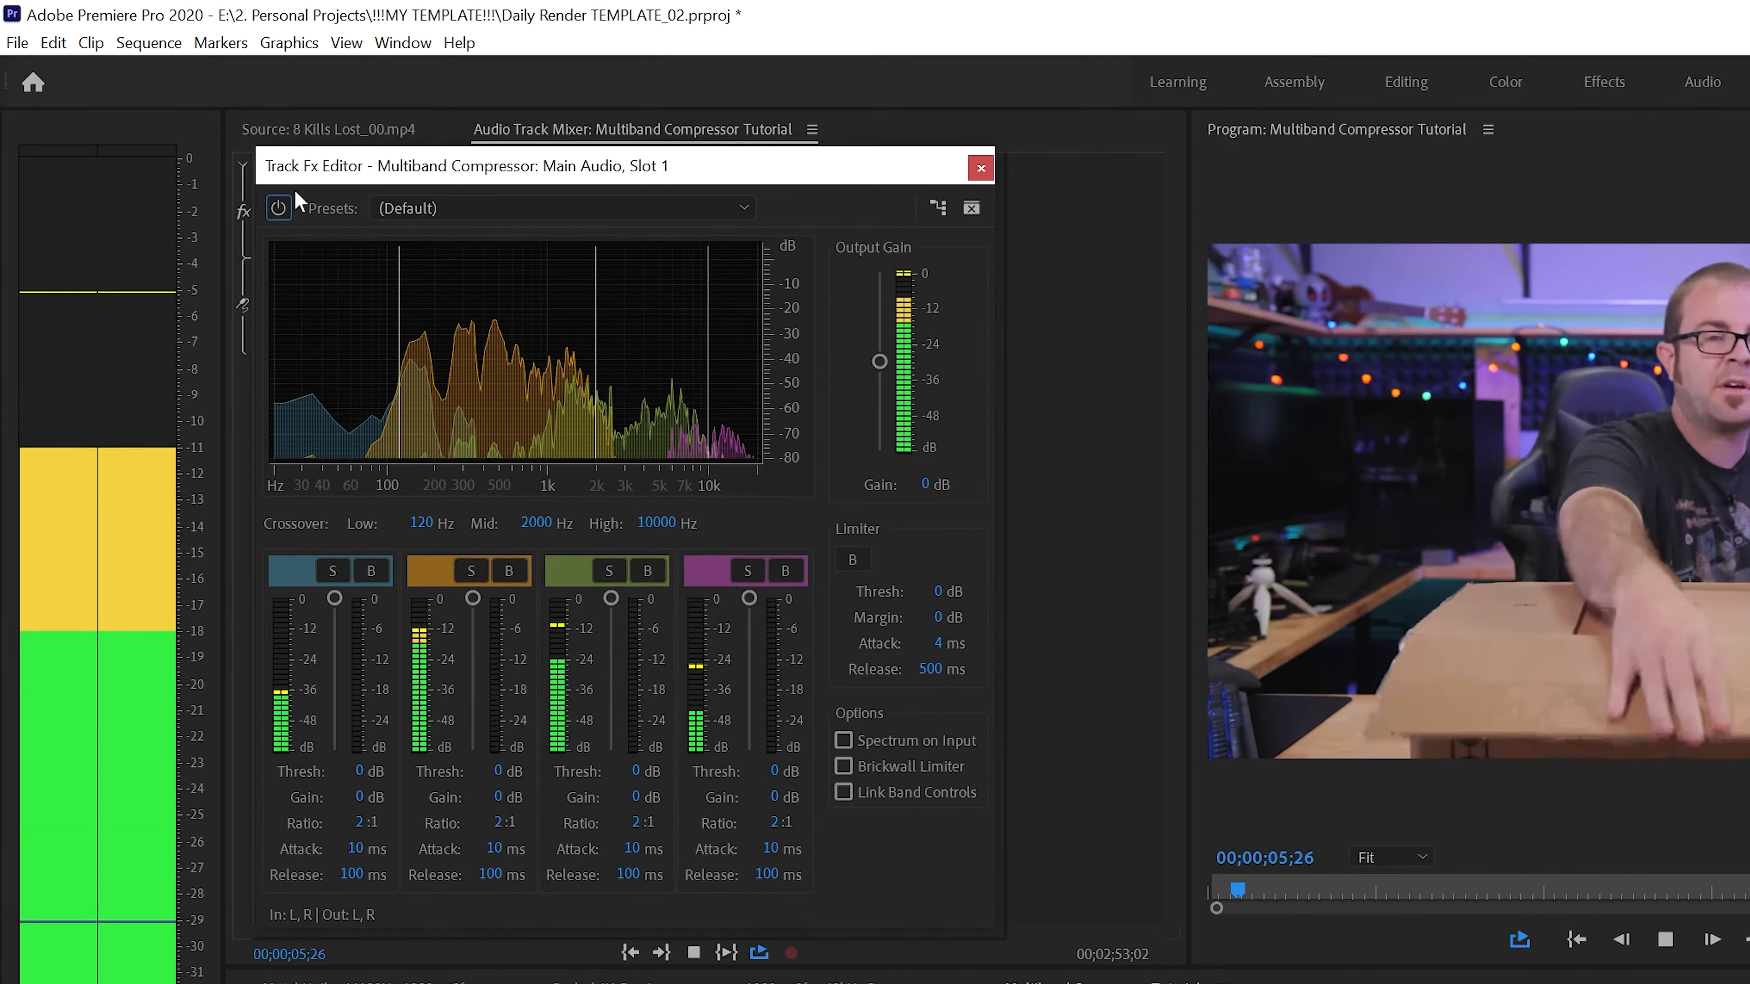
key("space")
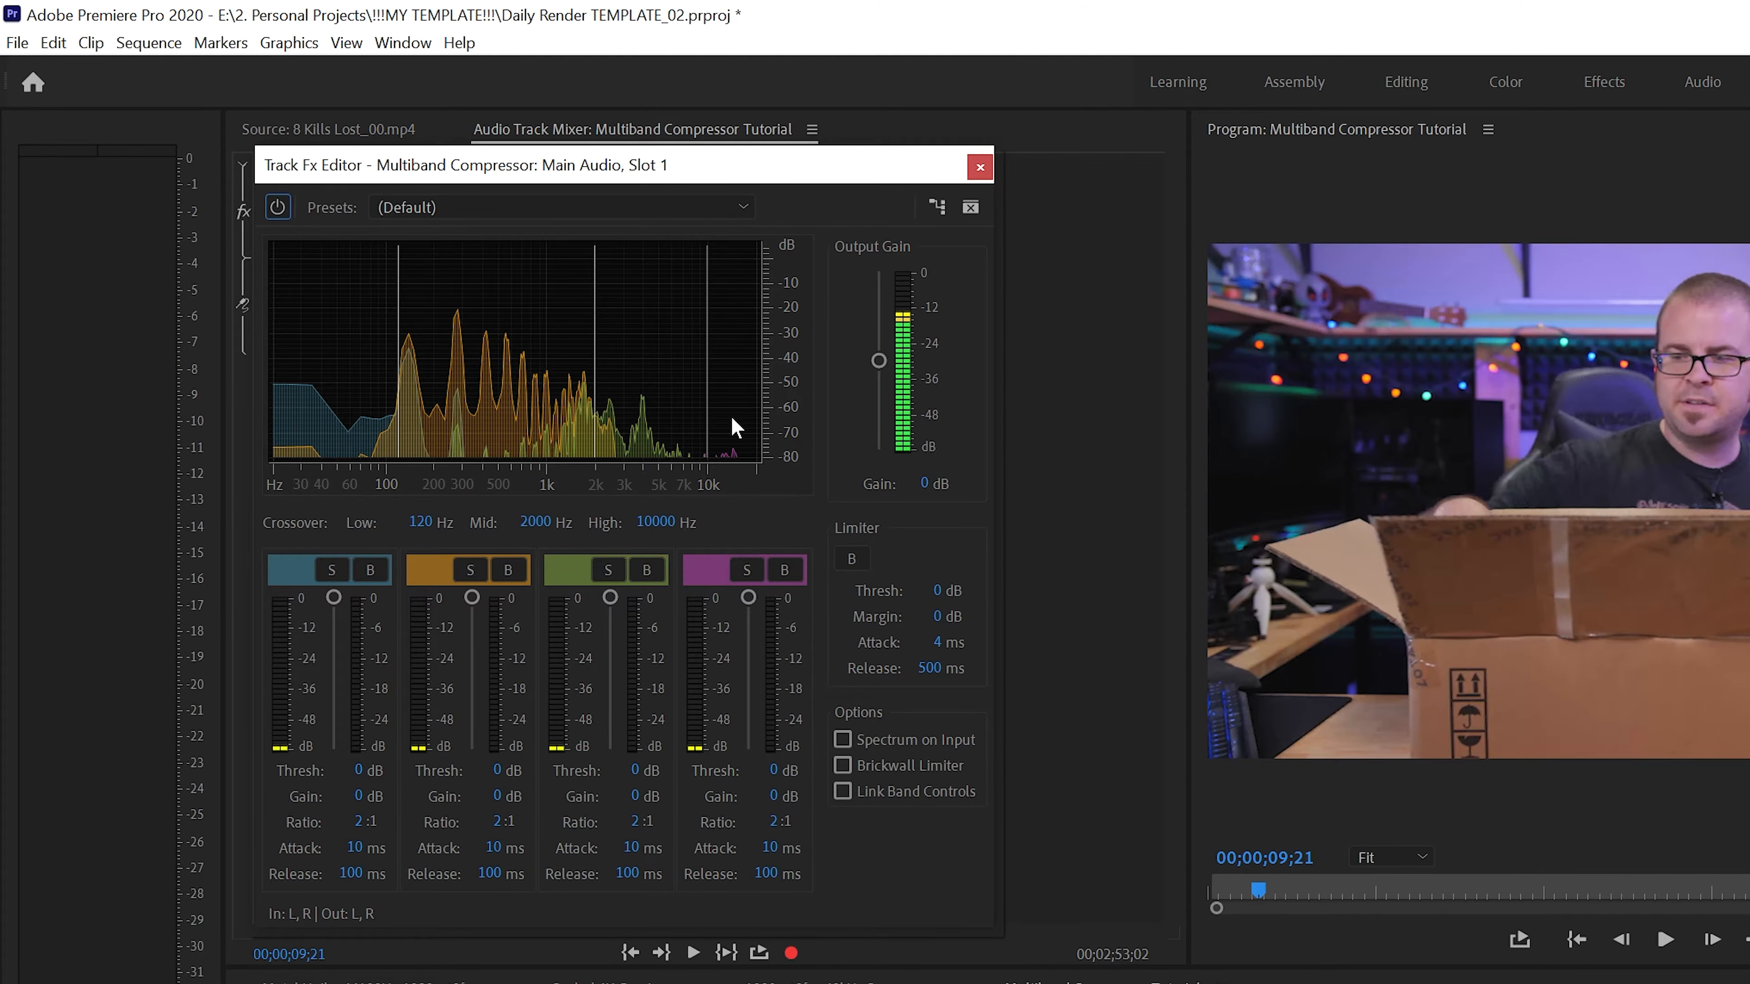
left_click_drag(562, 174, 566, 172)
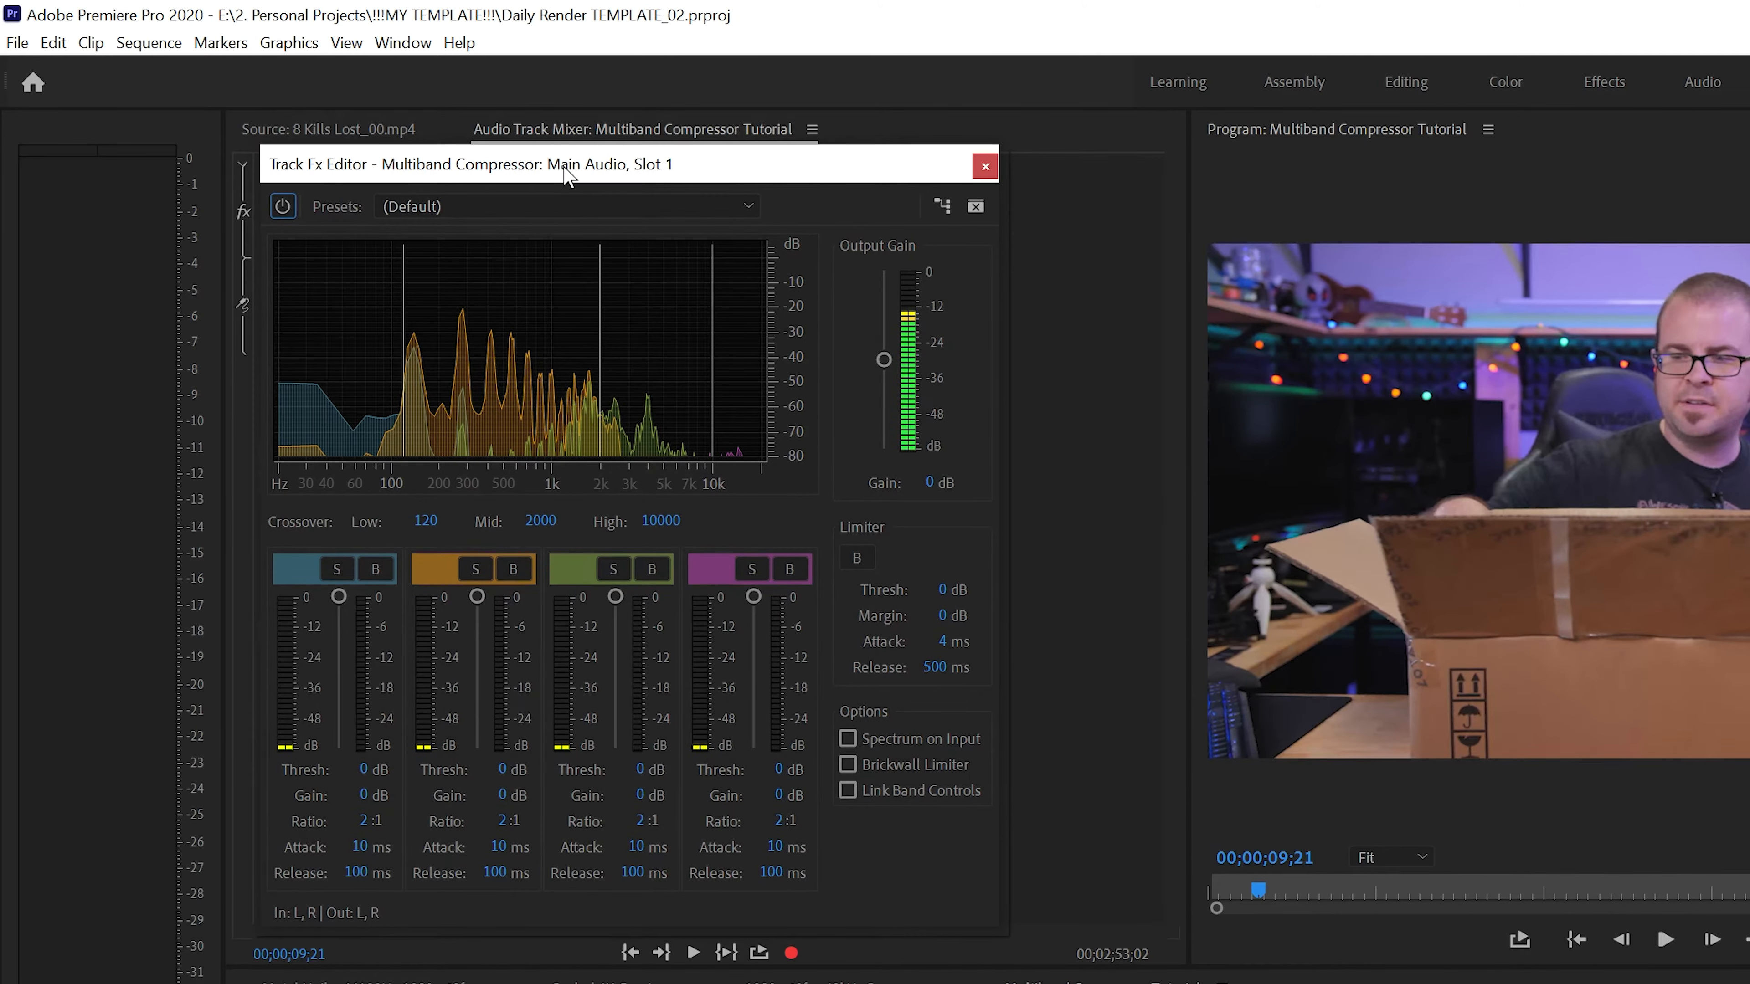
key("space")
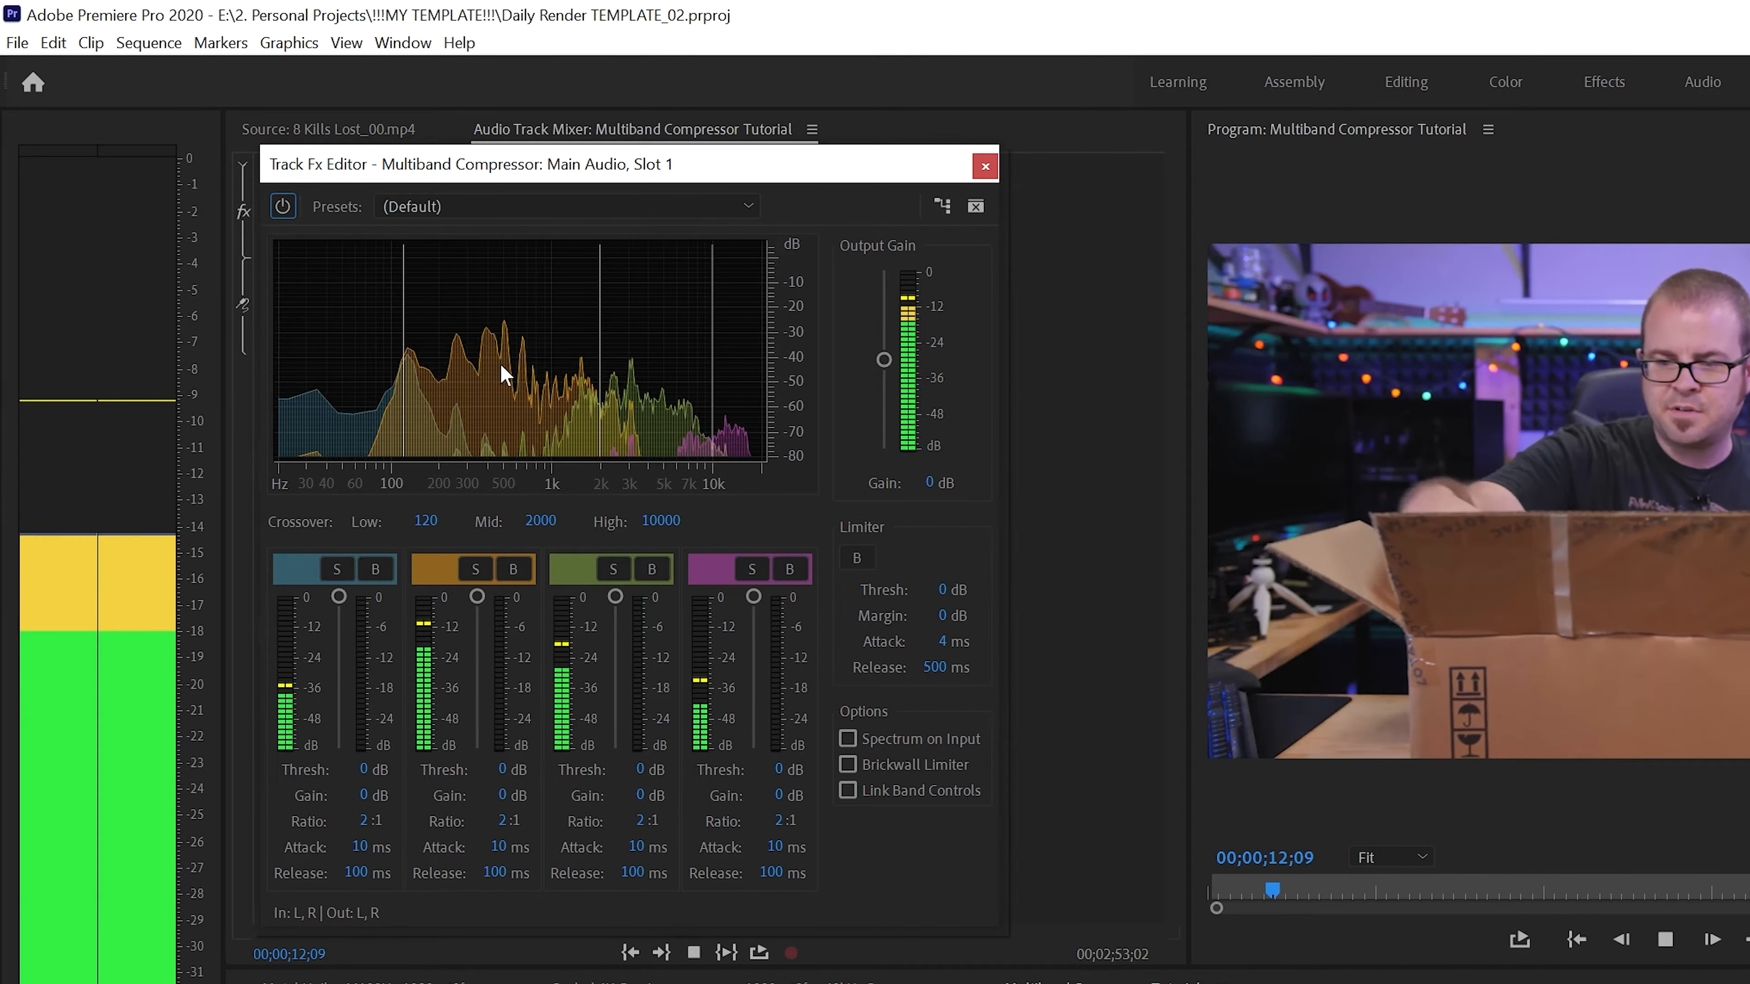
key("space")
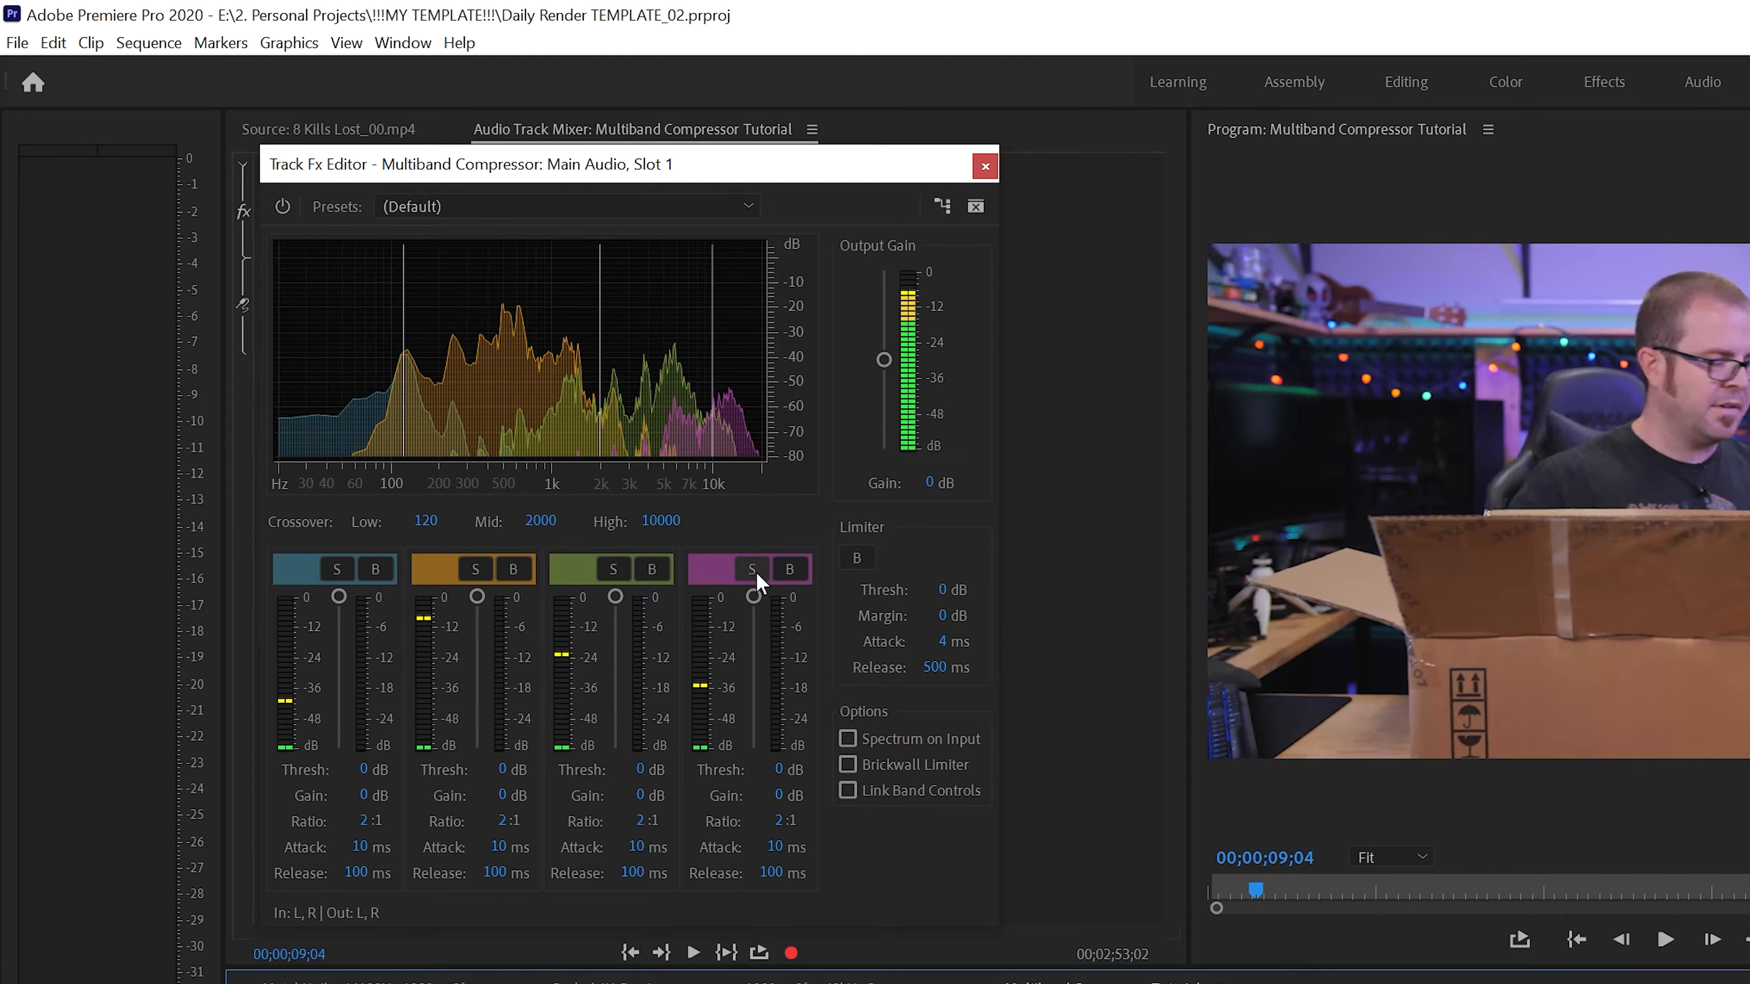
Solo the compressor's highest frequency band and listen to it from about 00;00;09;04 and around 00;01;36;08
left_click(753, 569)
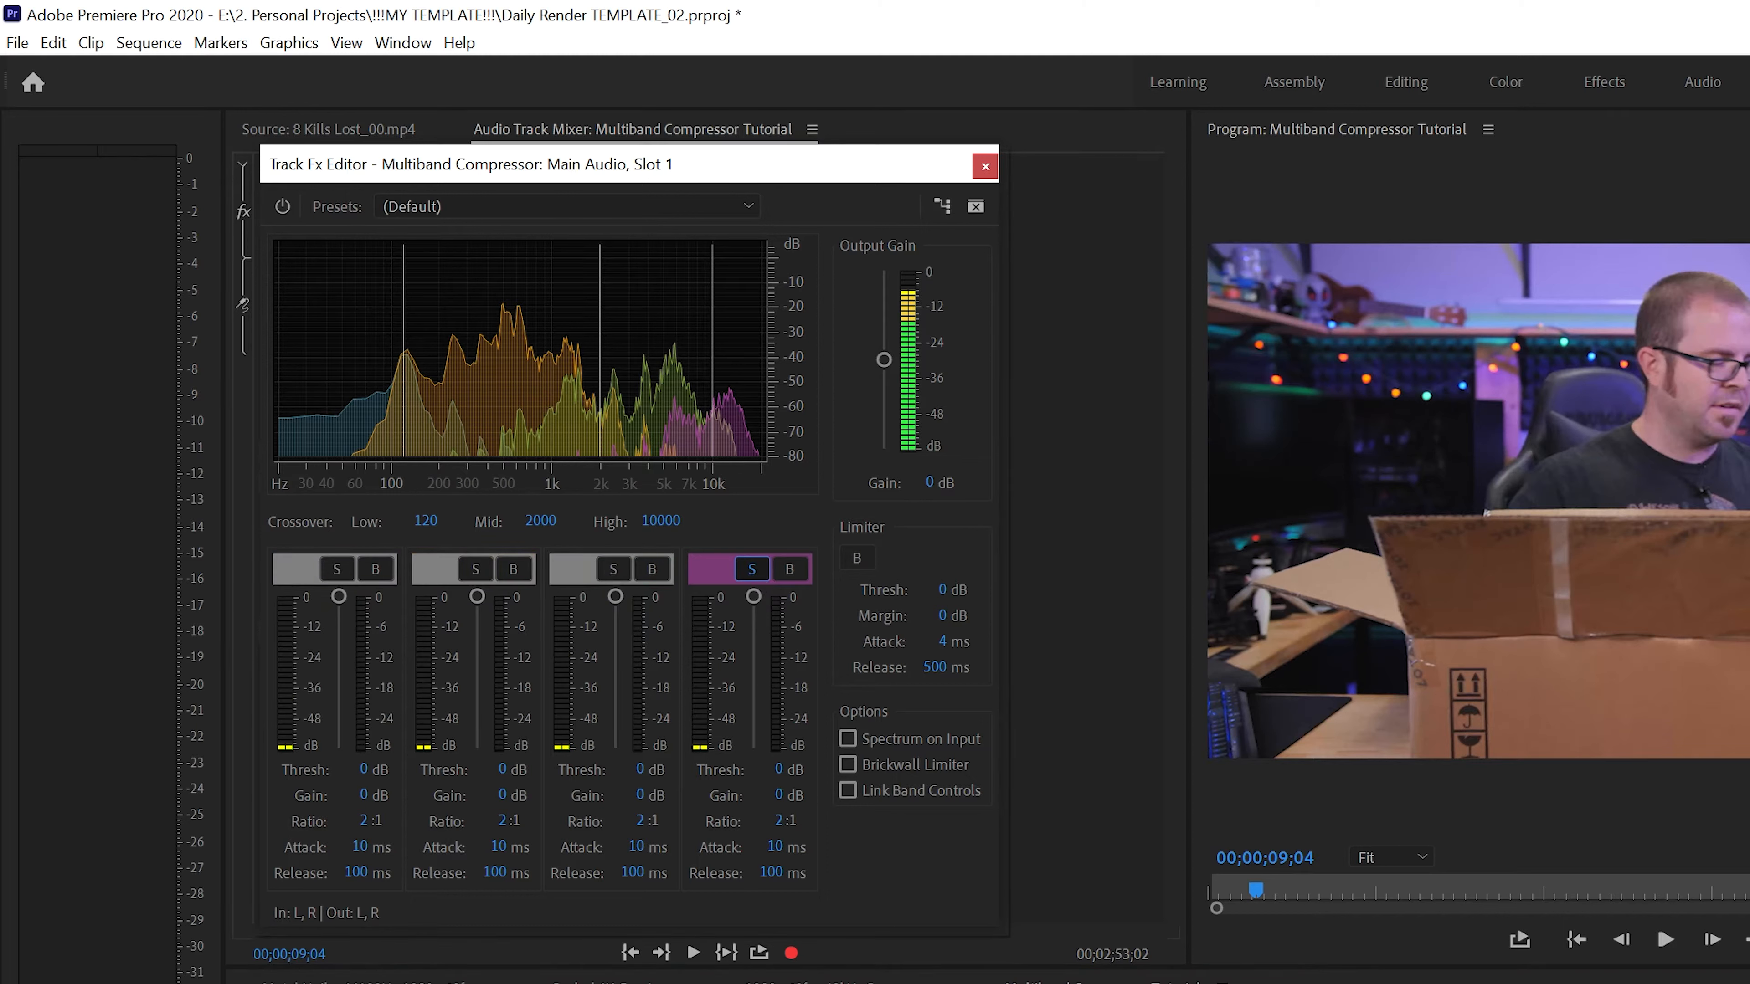
key("space")
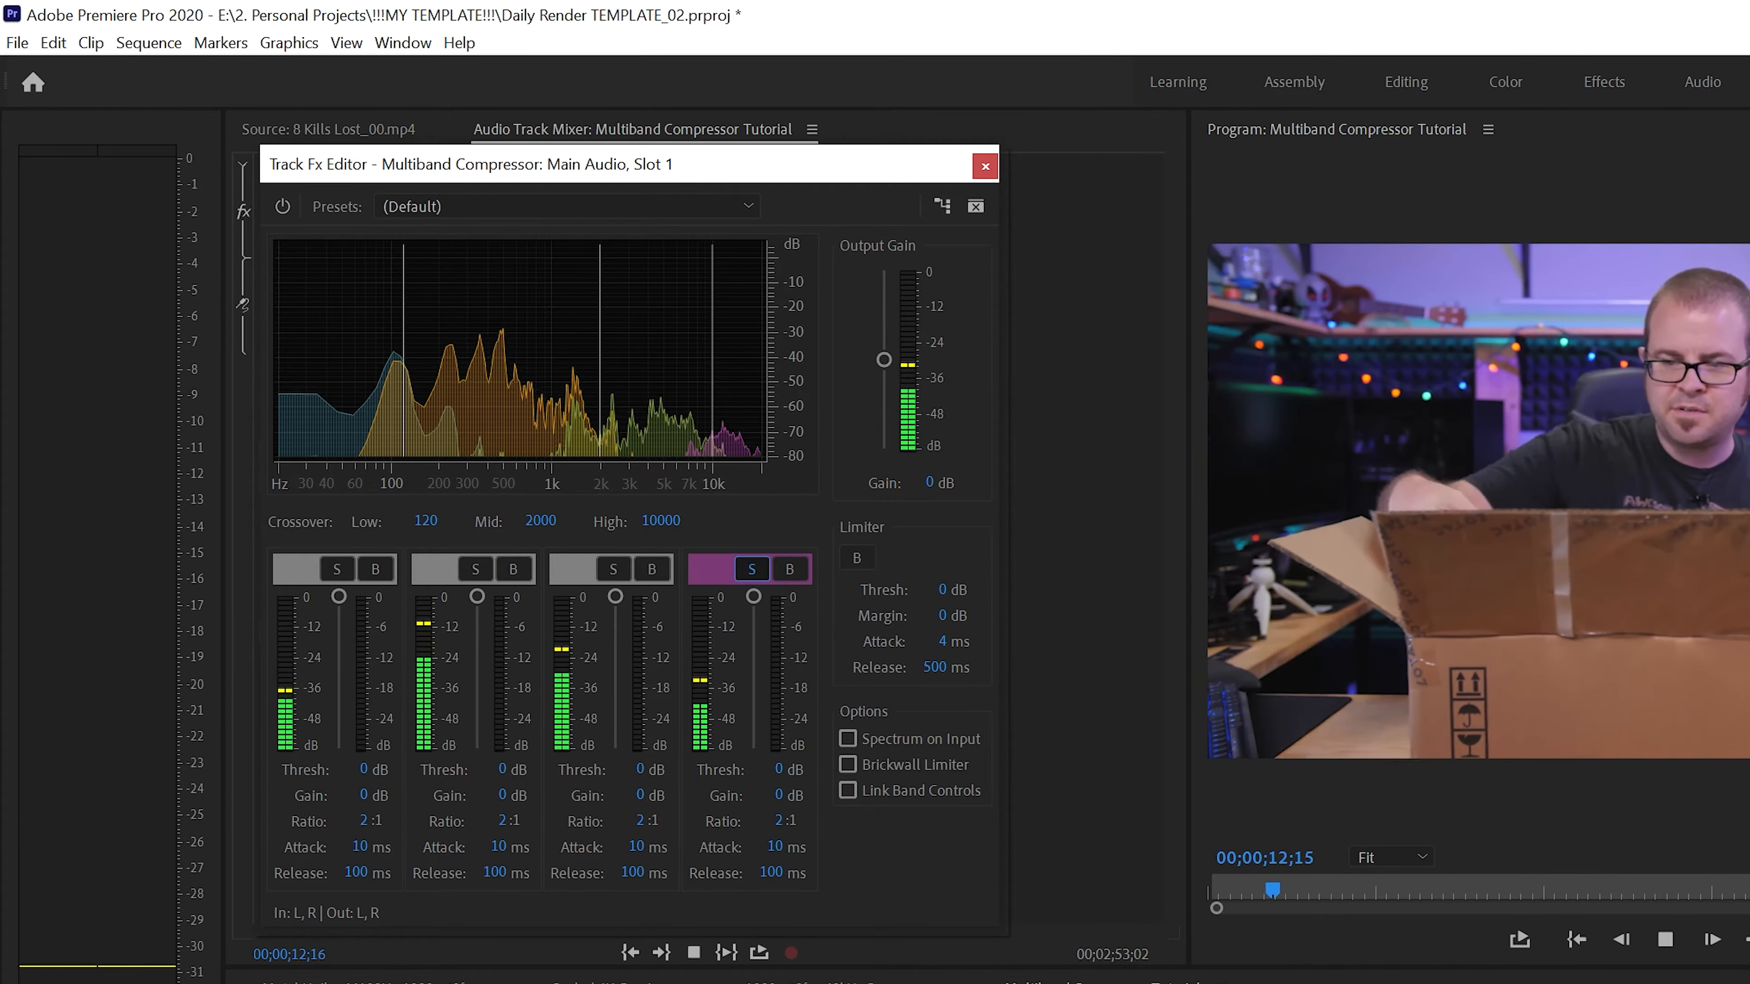
key("space")
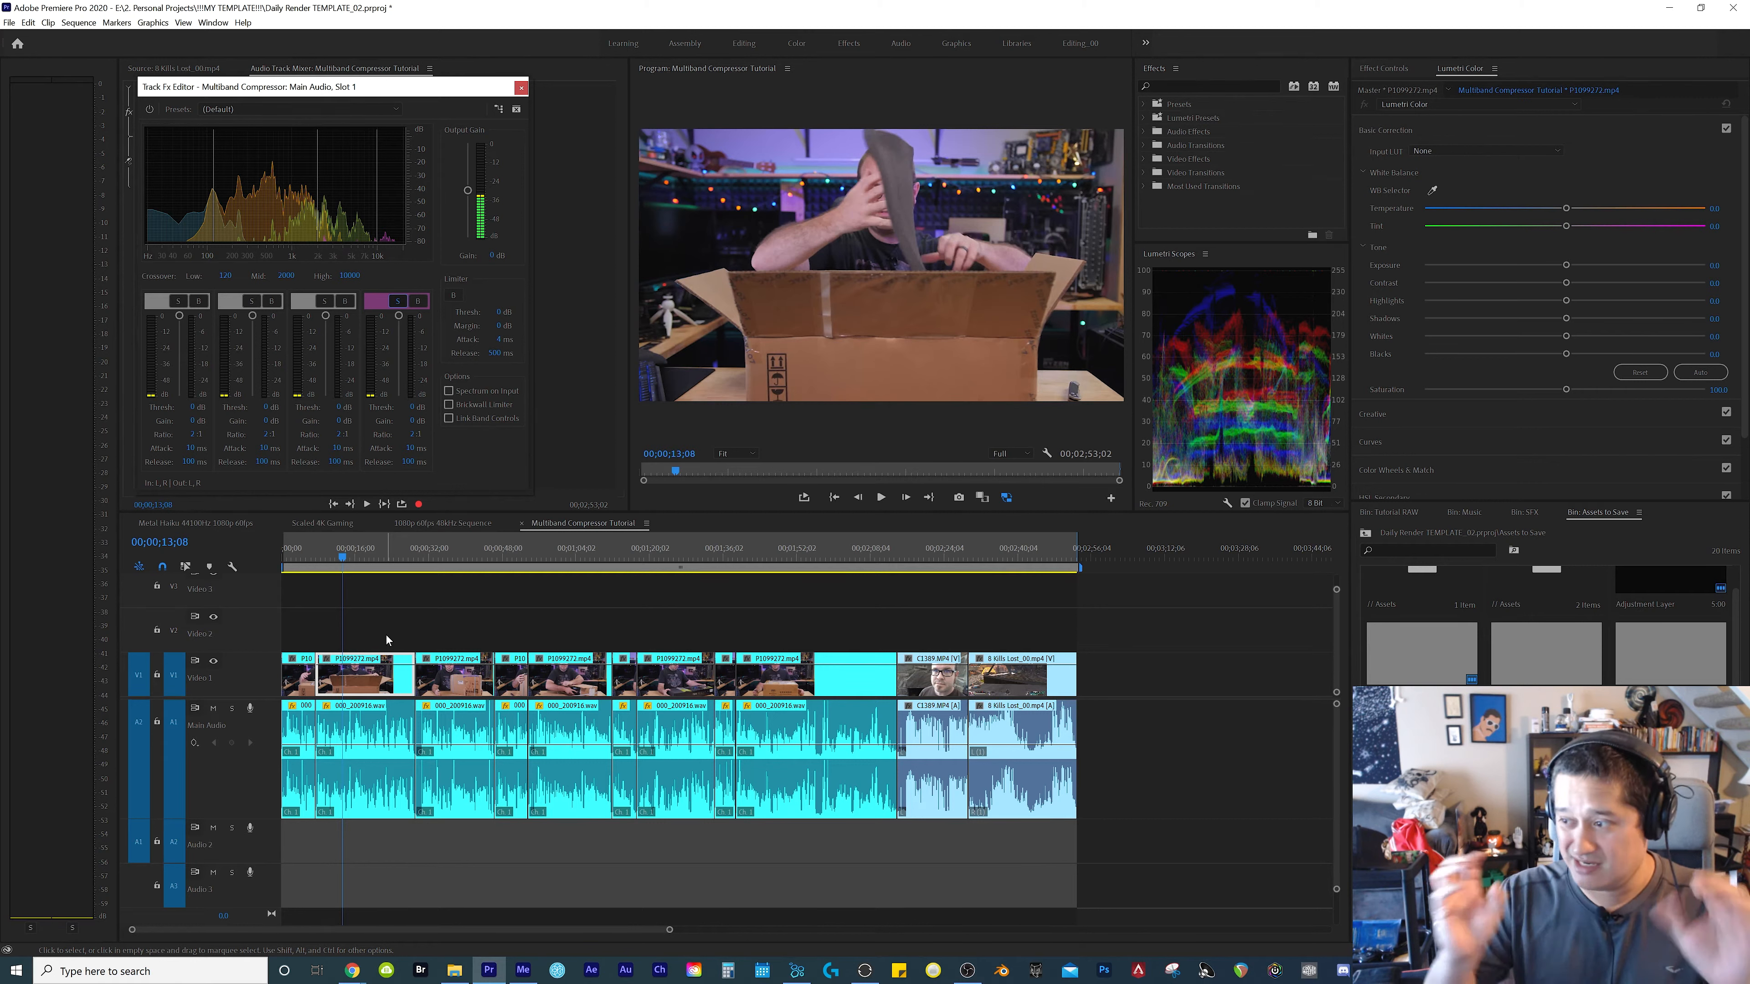
key("space")
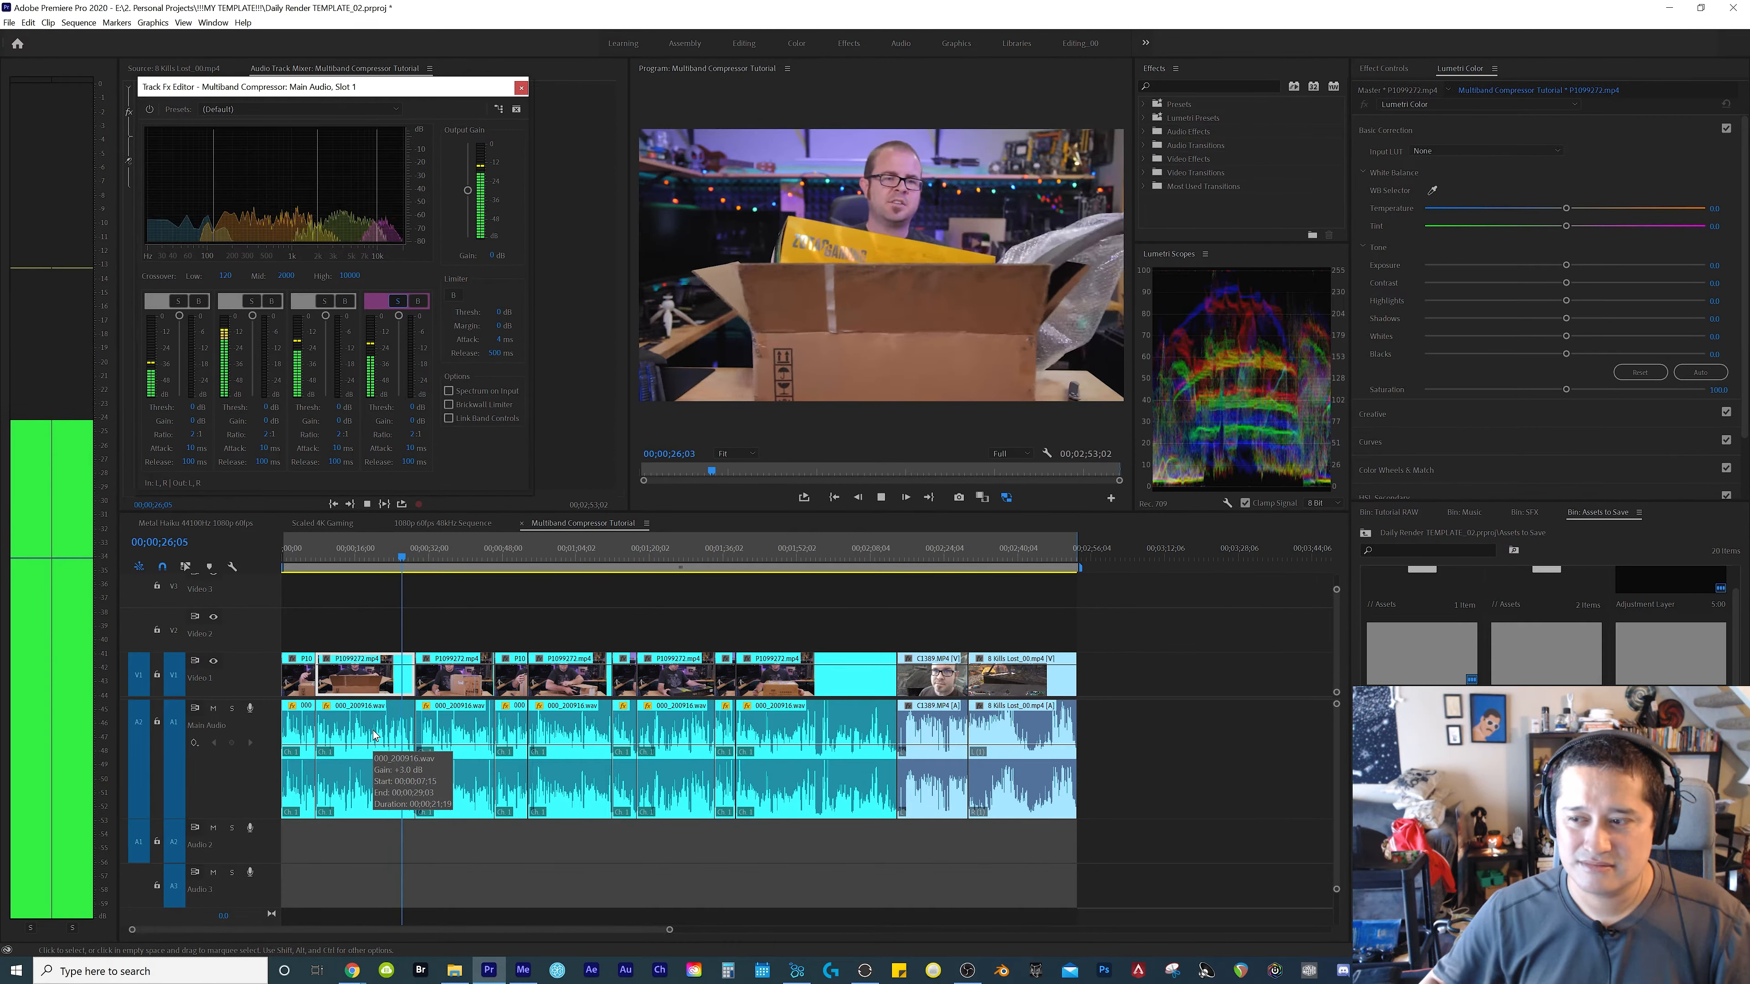
left_click(716, 551)
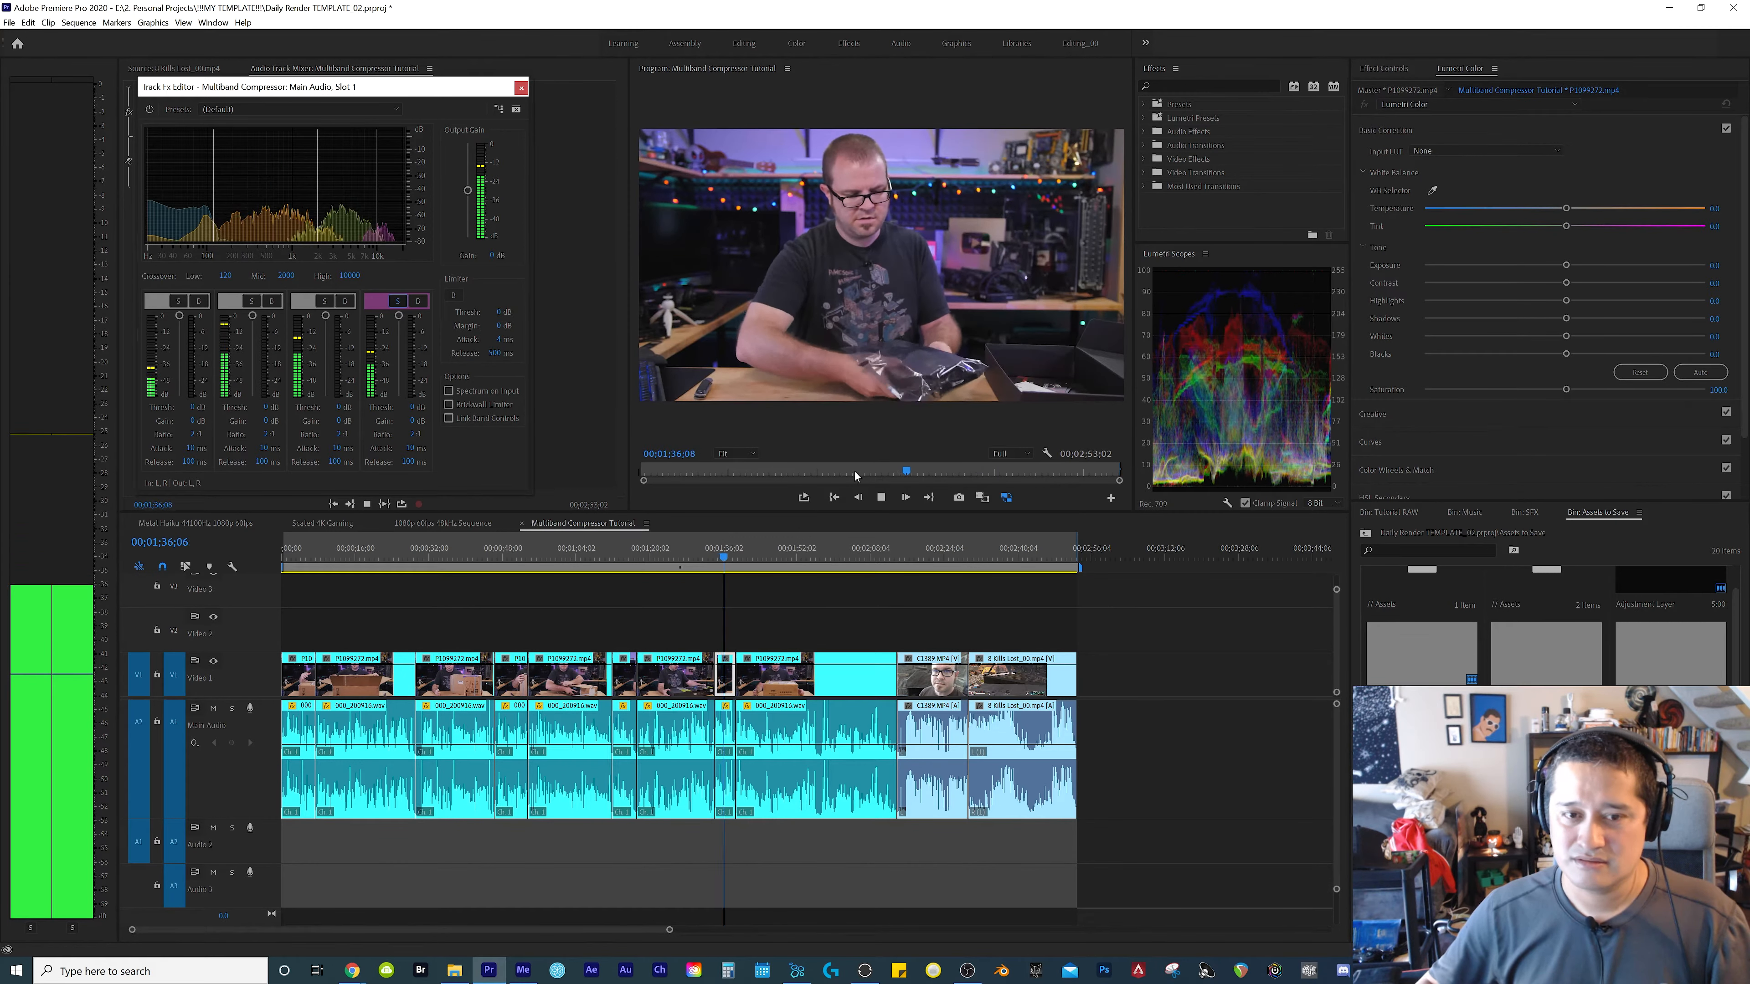
key("space")
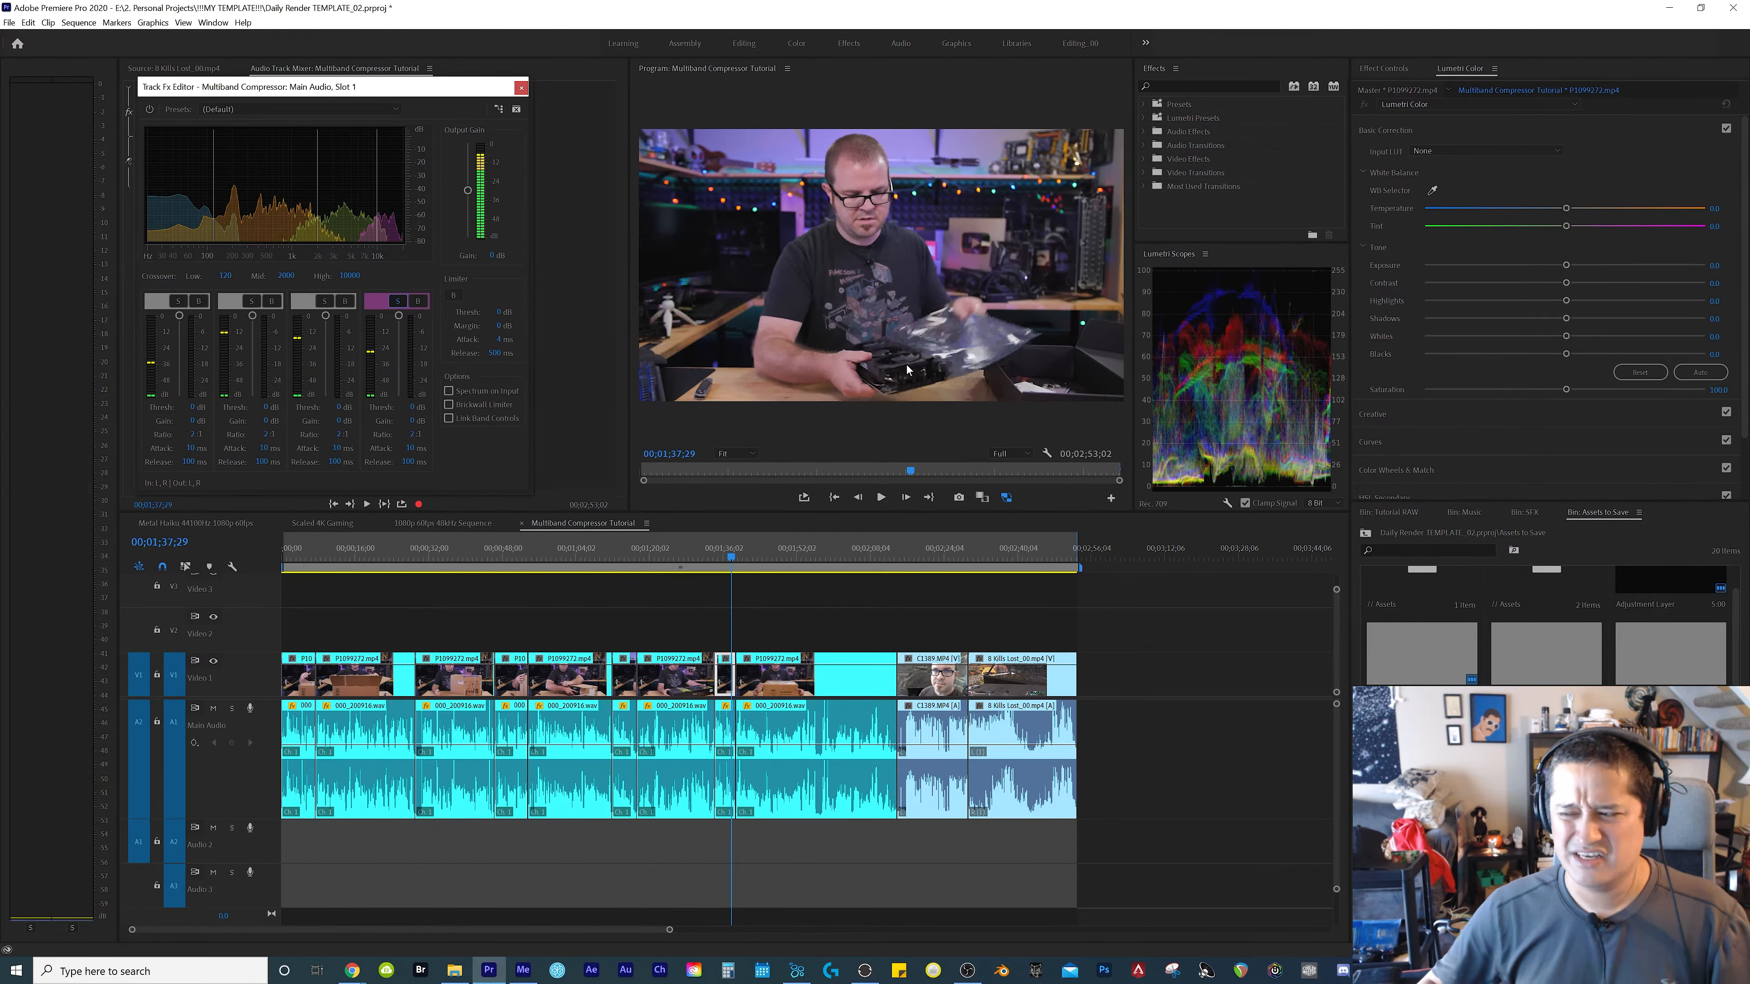
Replay the soloed highest frequency band from about 00;01;34;09 to 00;01;38;14
left_click(714, 551)
key("space")
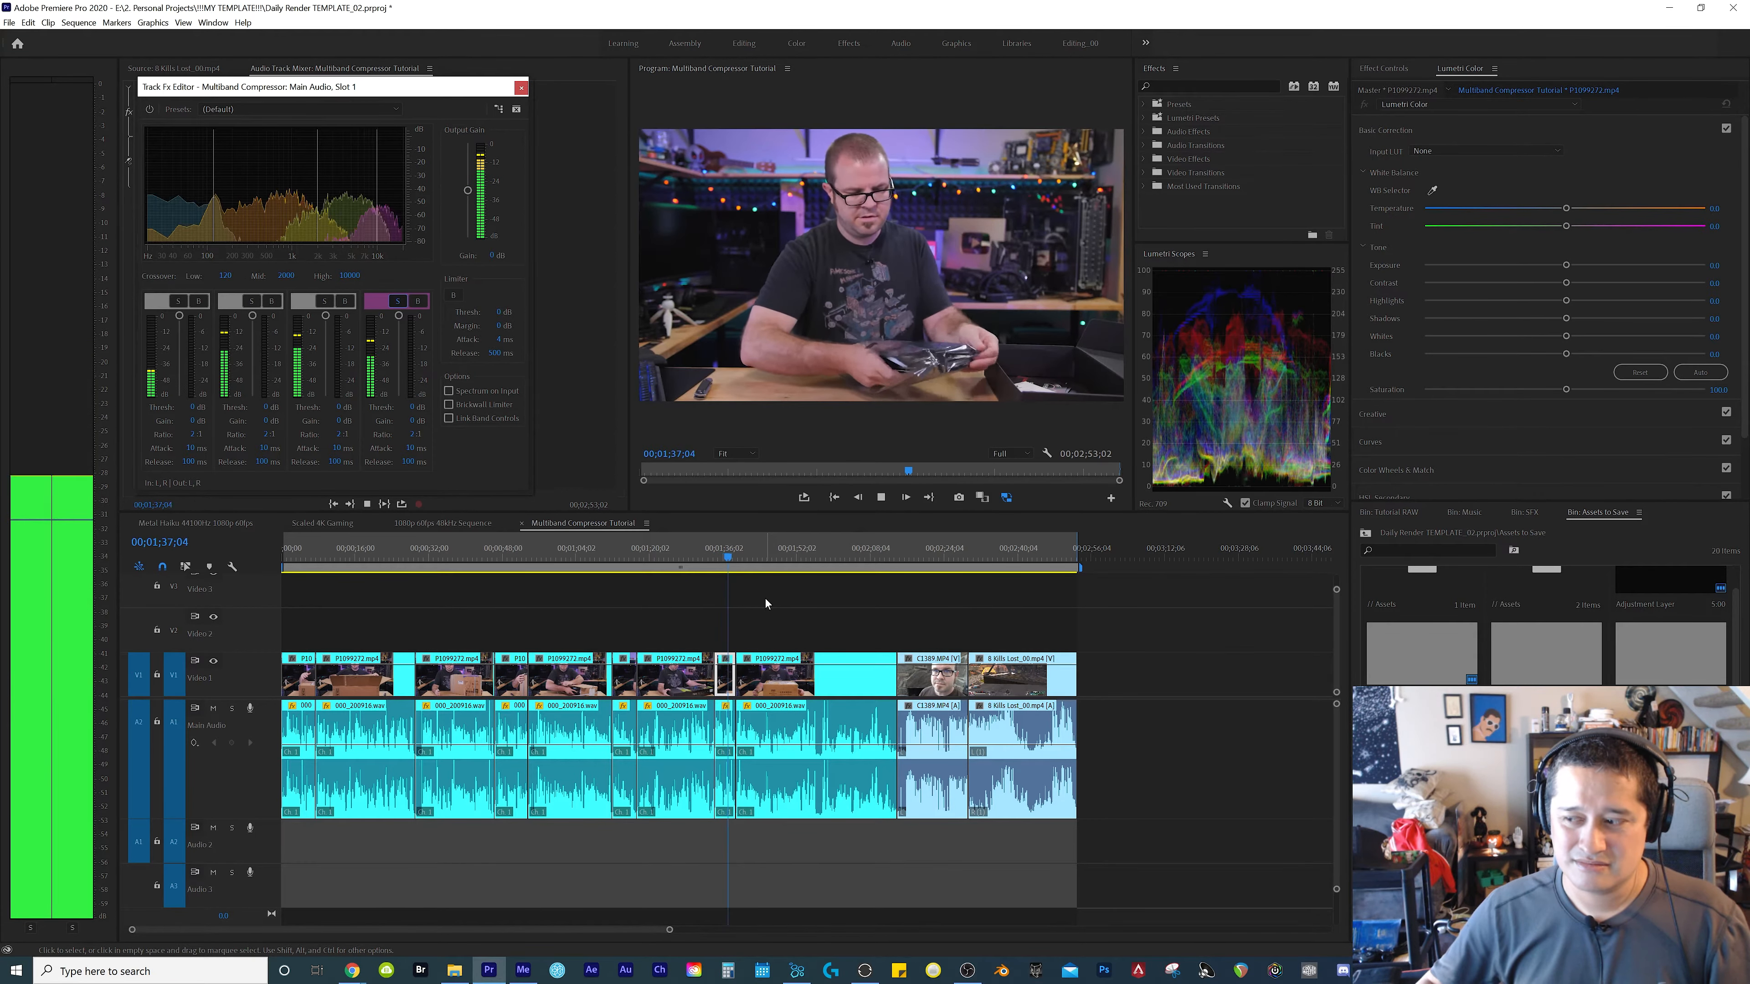
key("space")
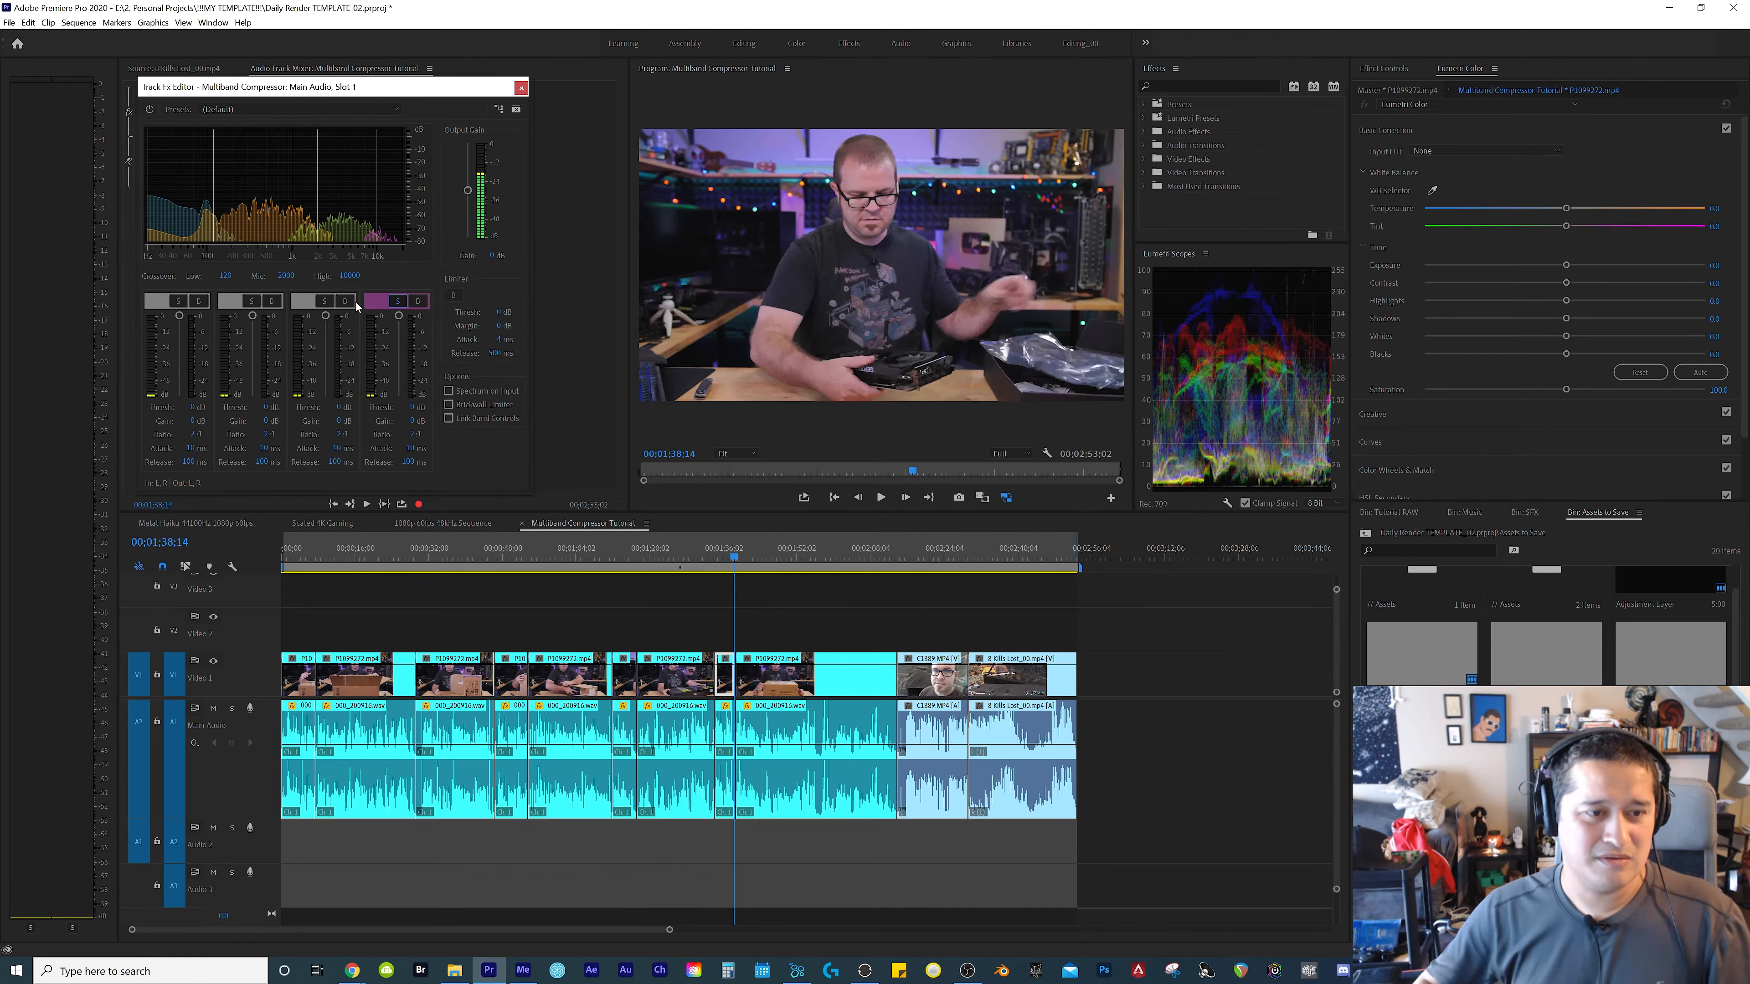
Solo the lowest frequency band instead and listen to it from 00;01;34;09 and from the sequence start to 00;00;05;26
left_click(396, 301)
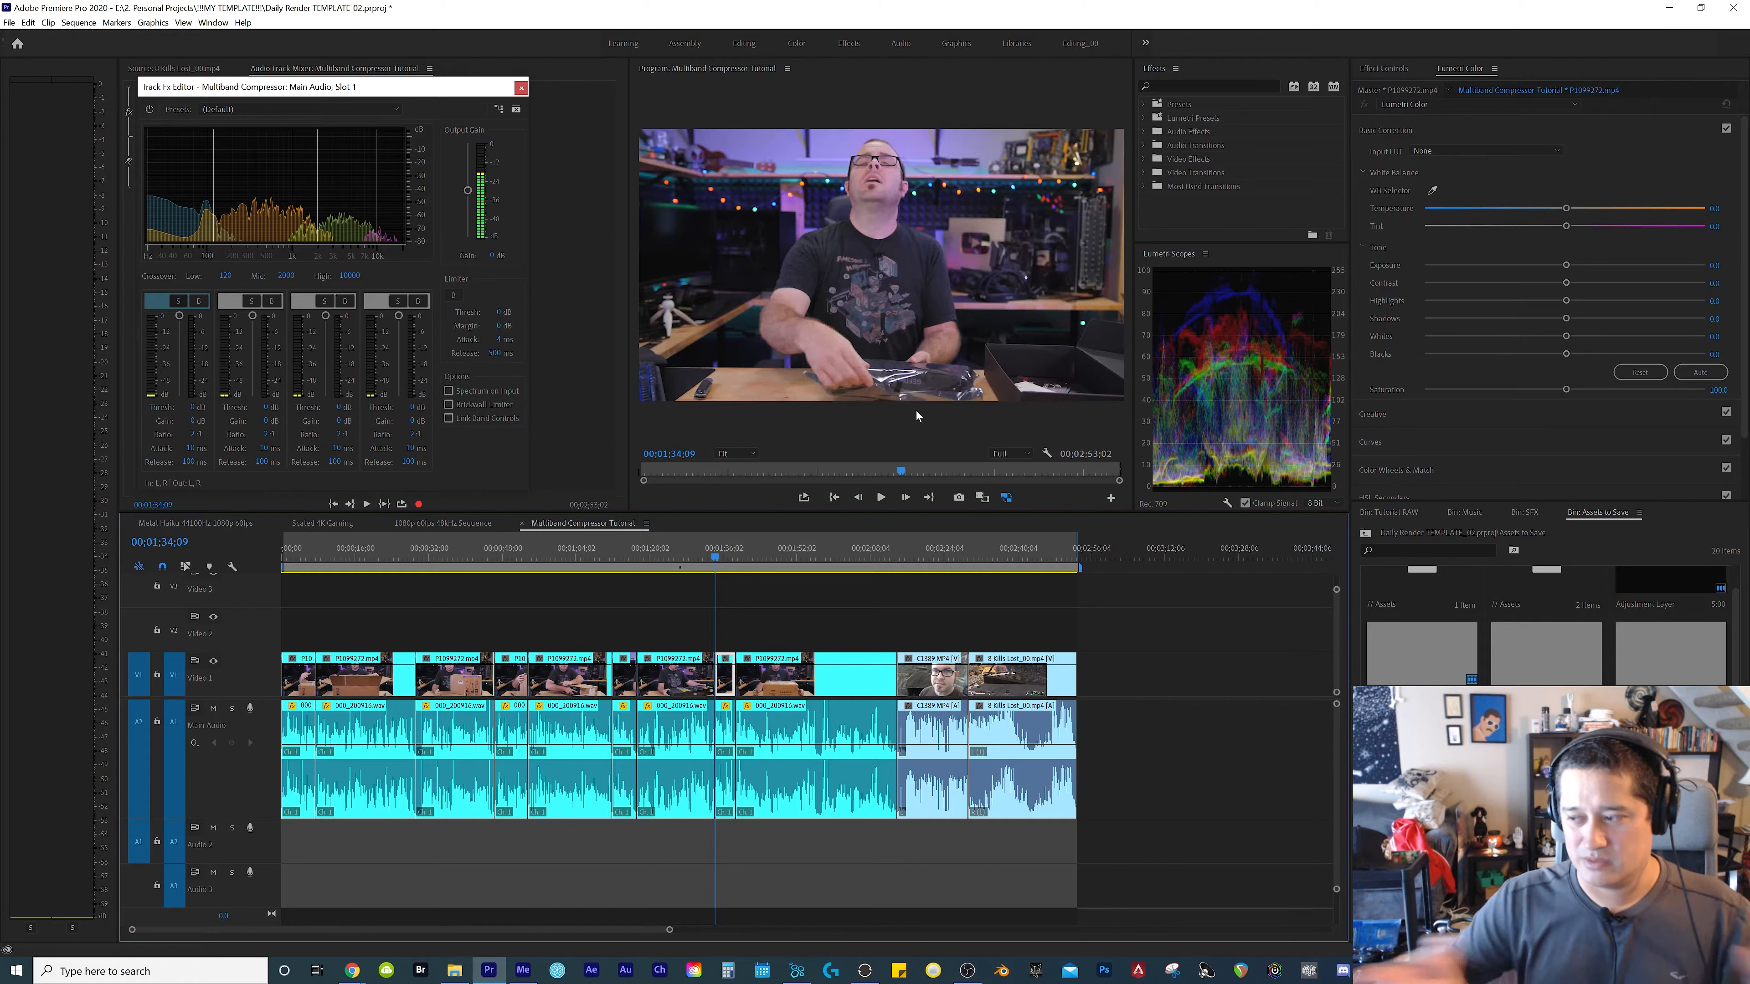
key("space")
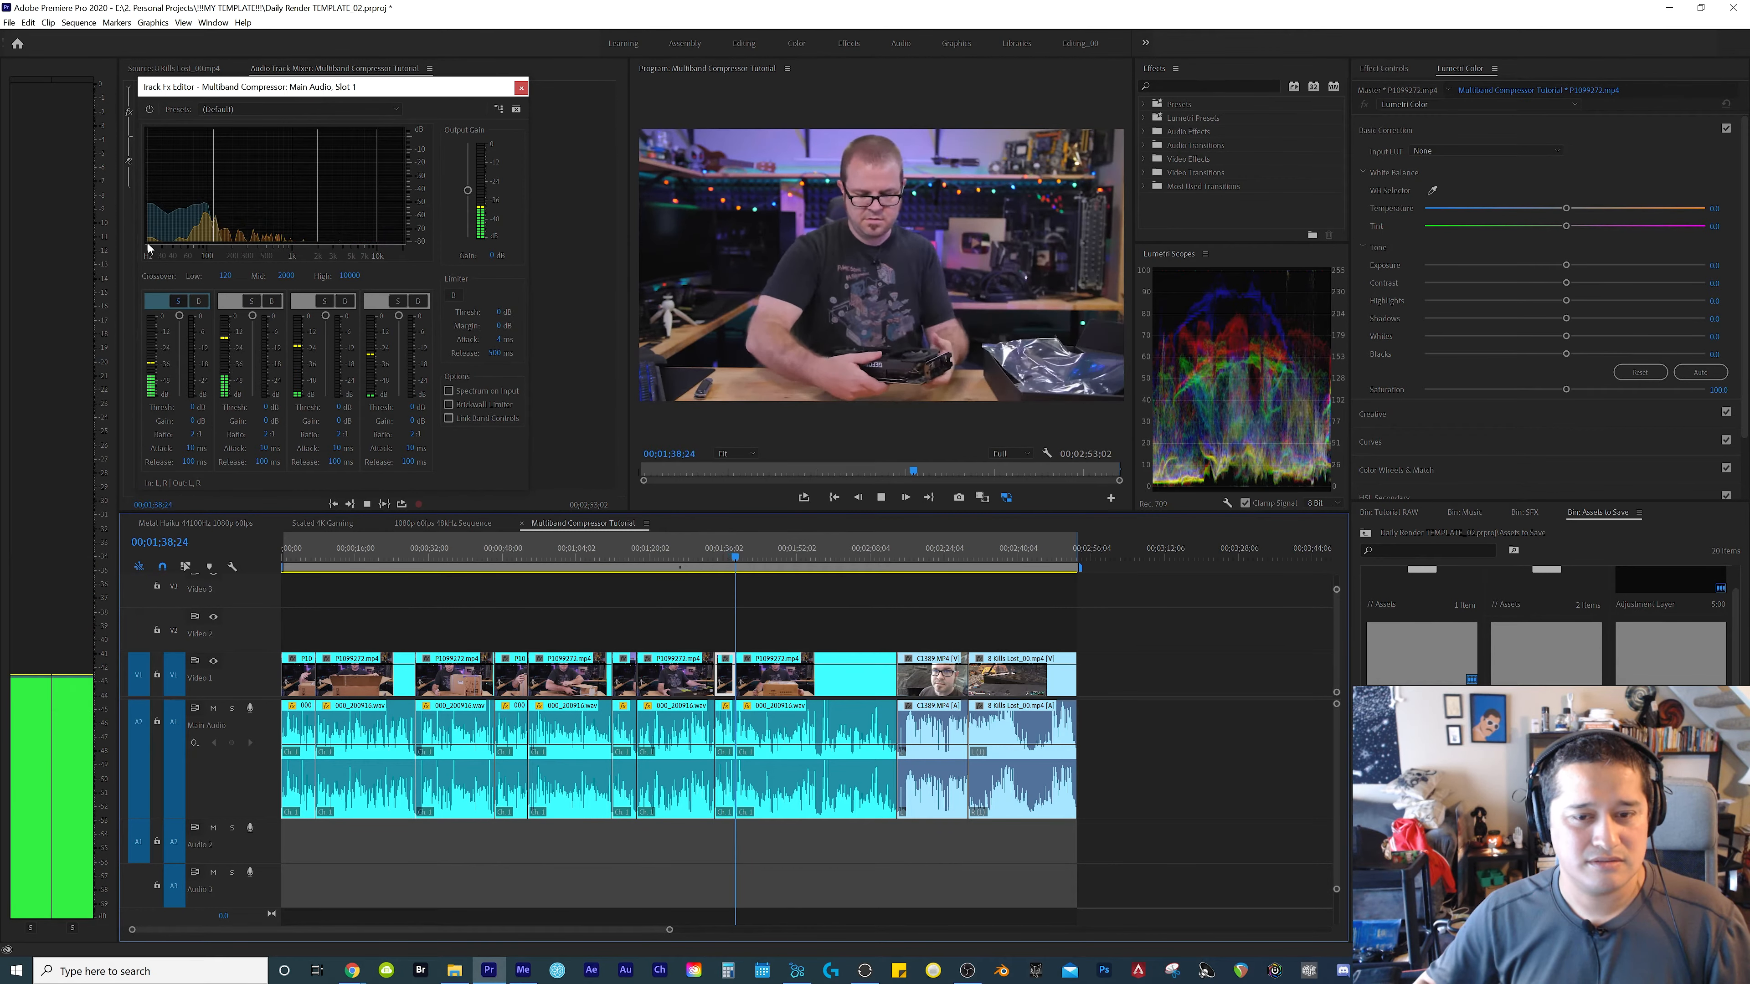
key("space")
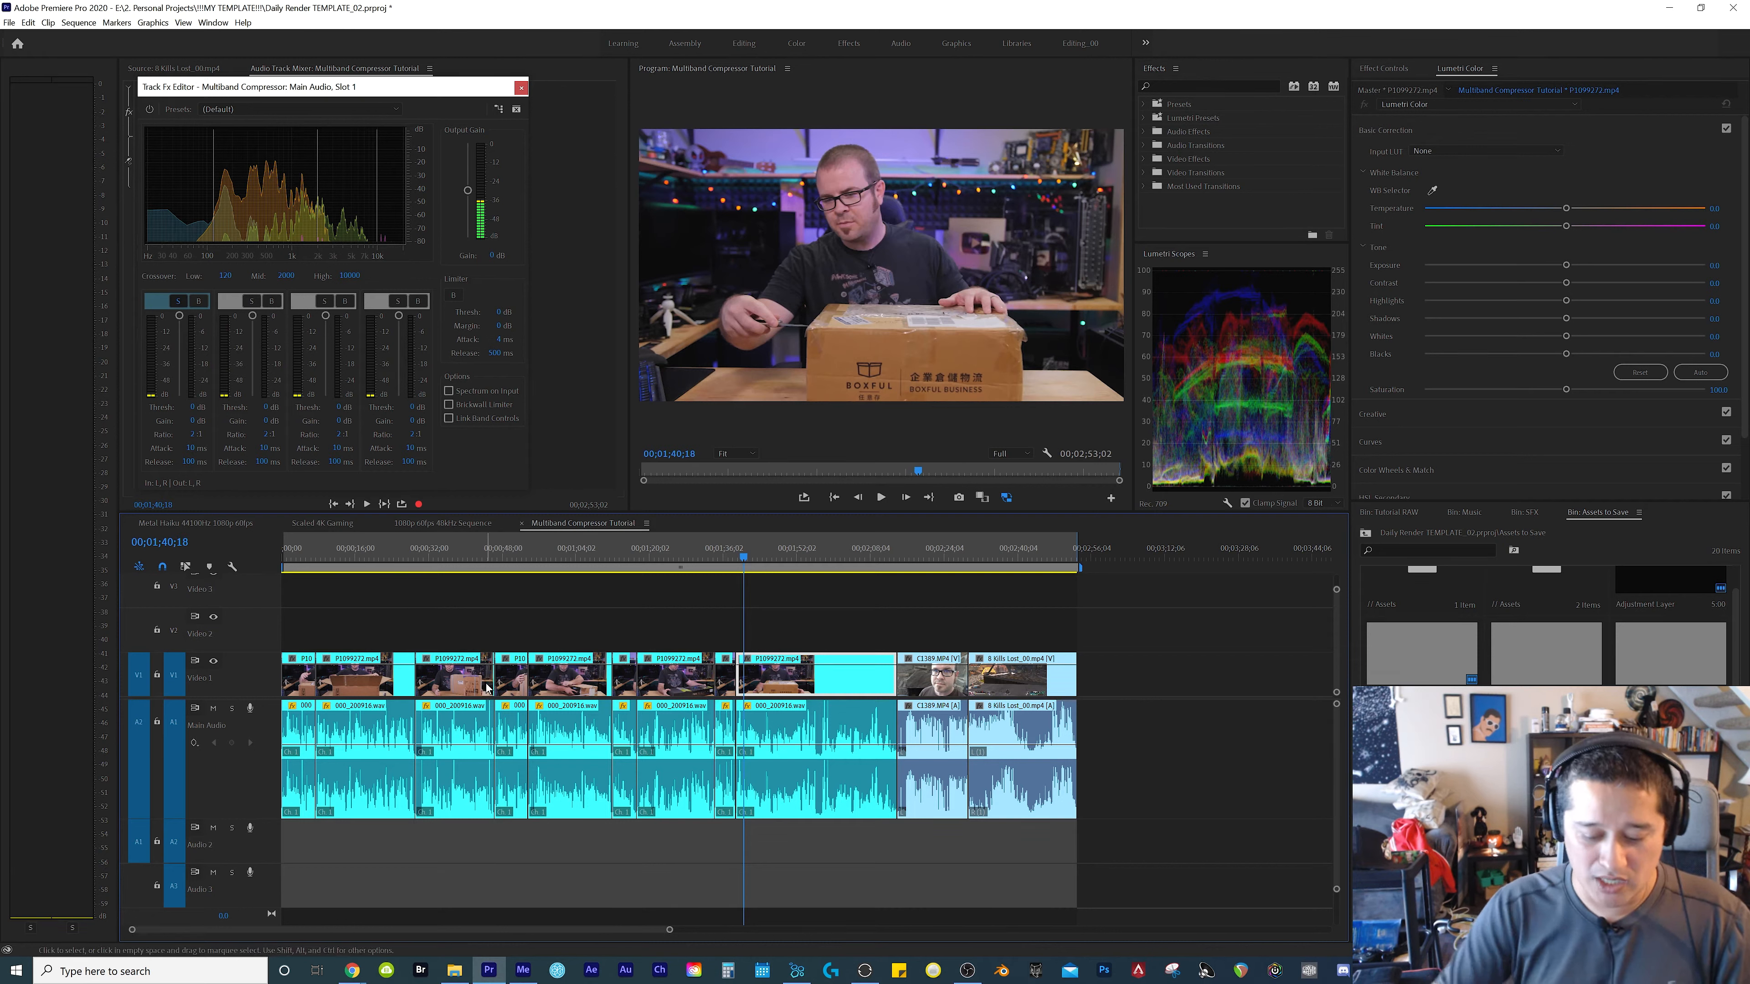
key("Home")
key("space")
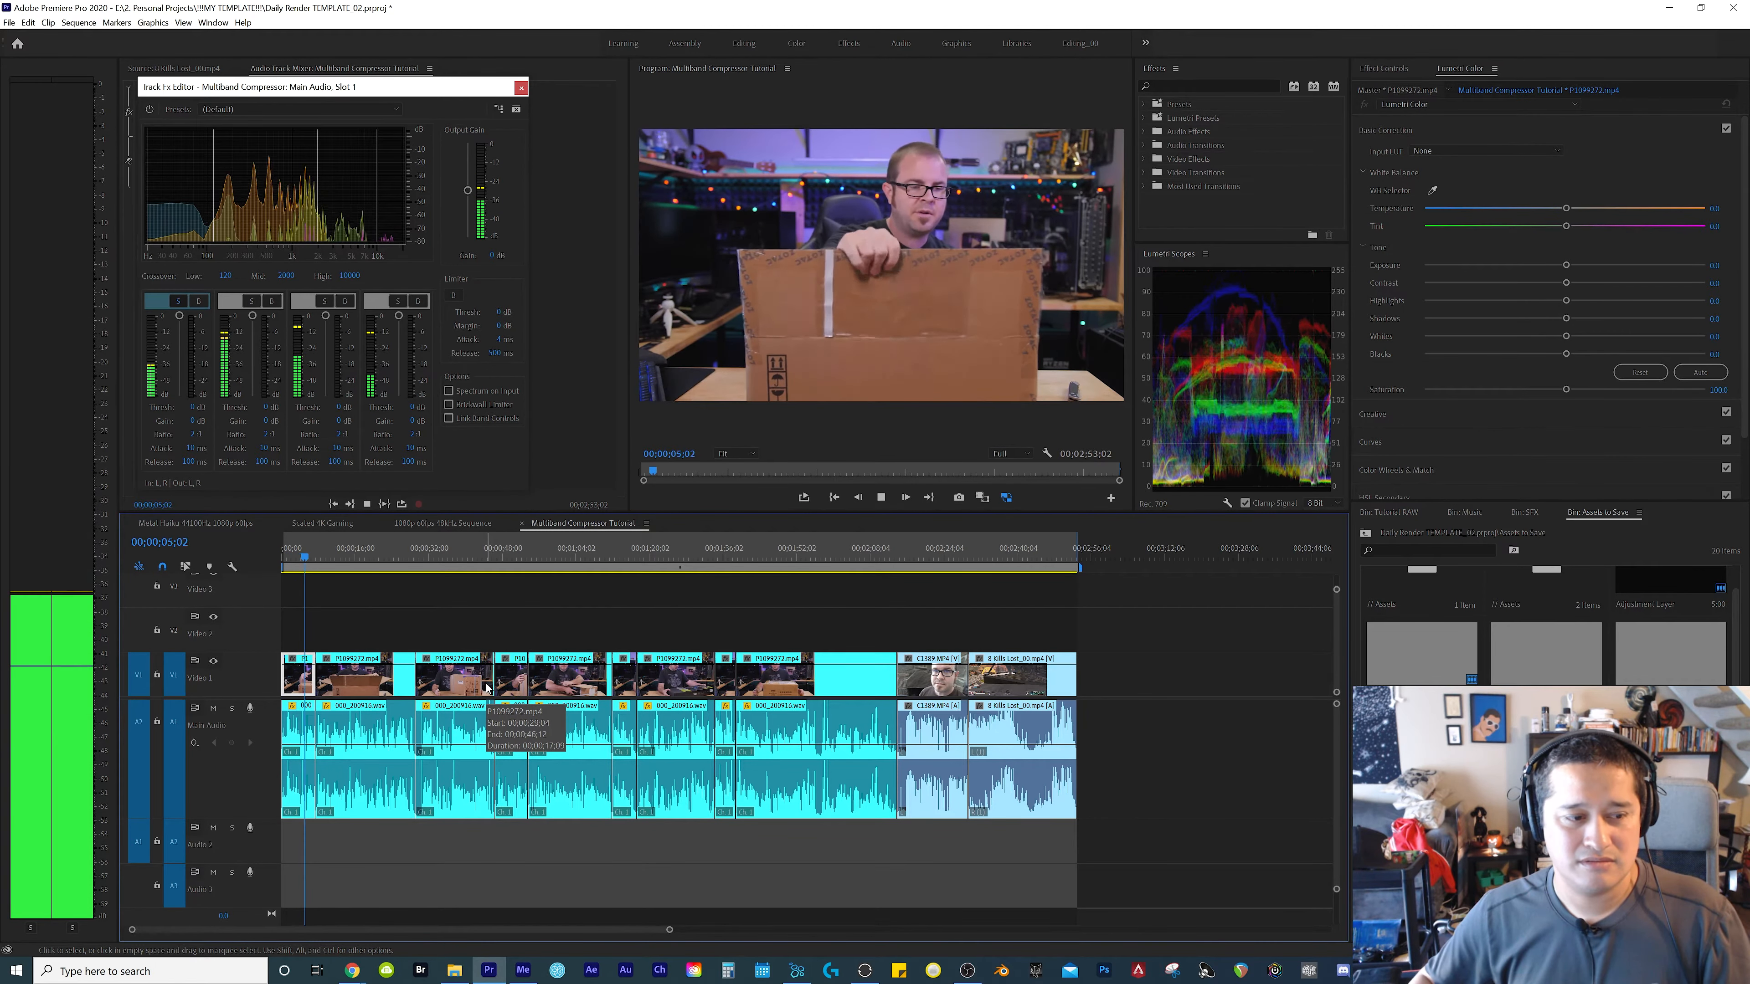
key("space")
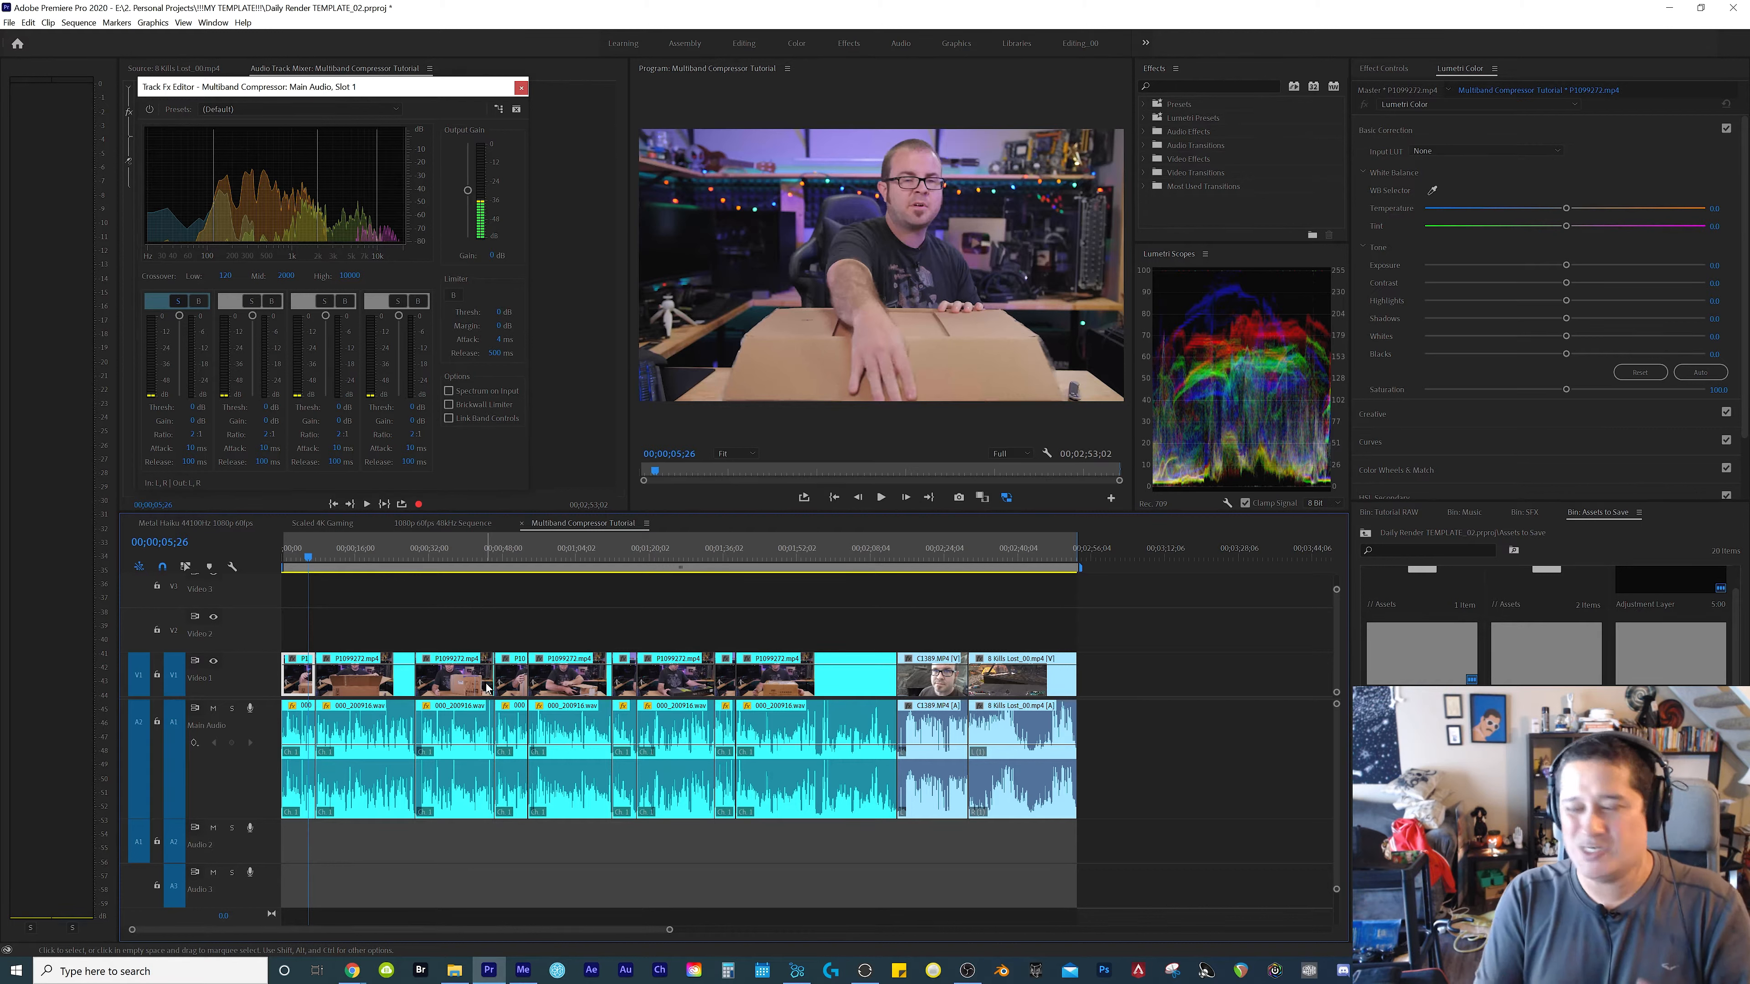
Solo the compressor's second frequency band and listen to it from 00;00;05;26 to 00;00;22;07
left_click(269, 379)
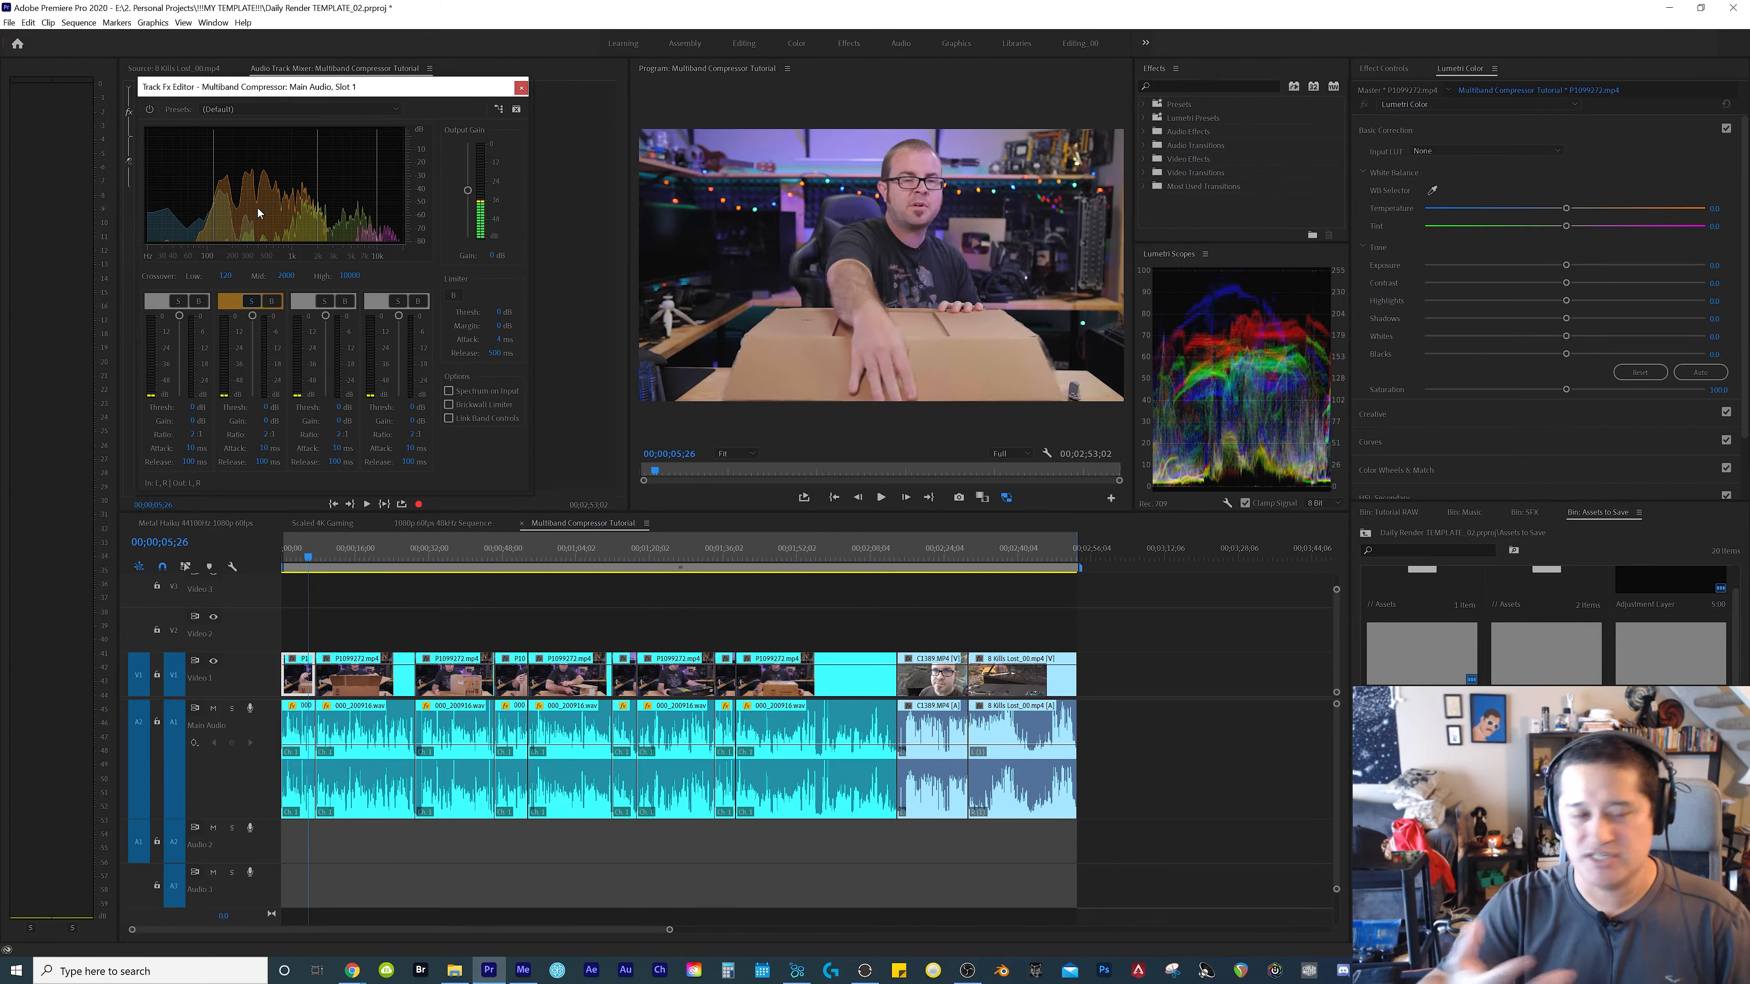
key("space")
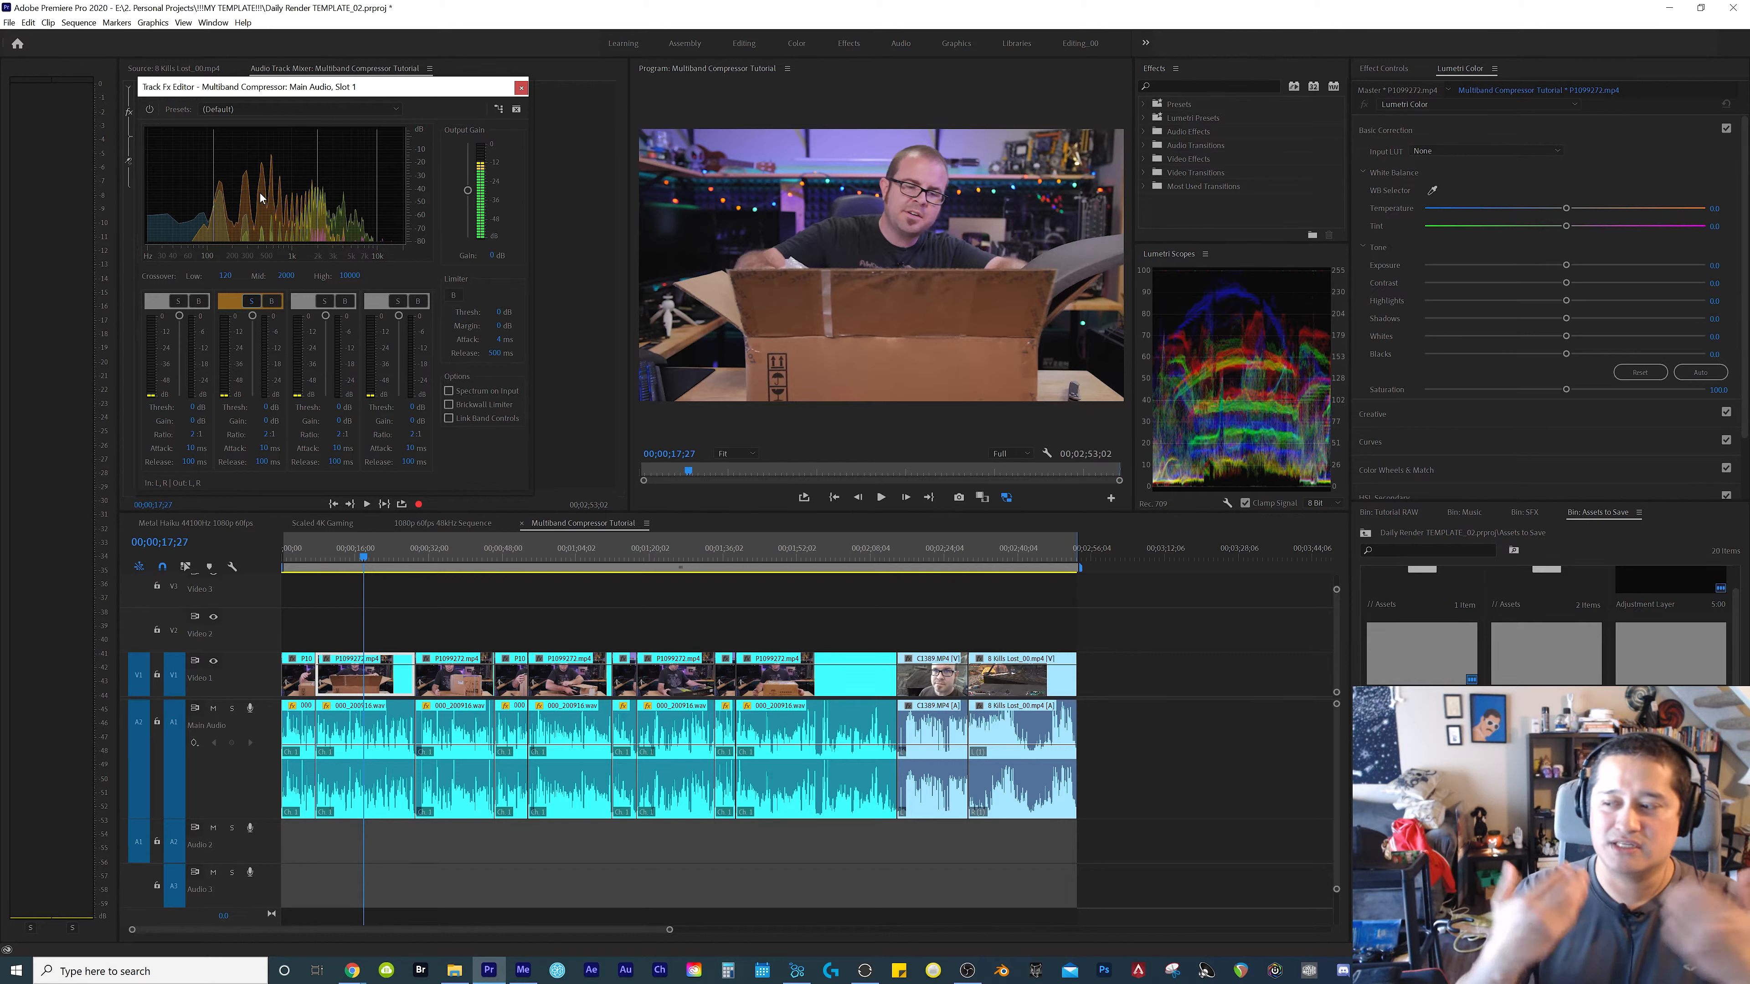
key("space")
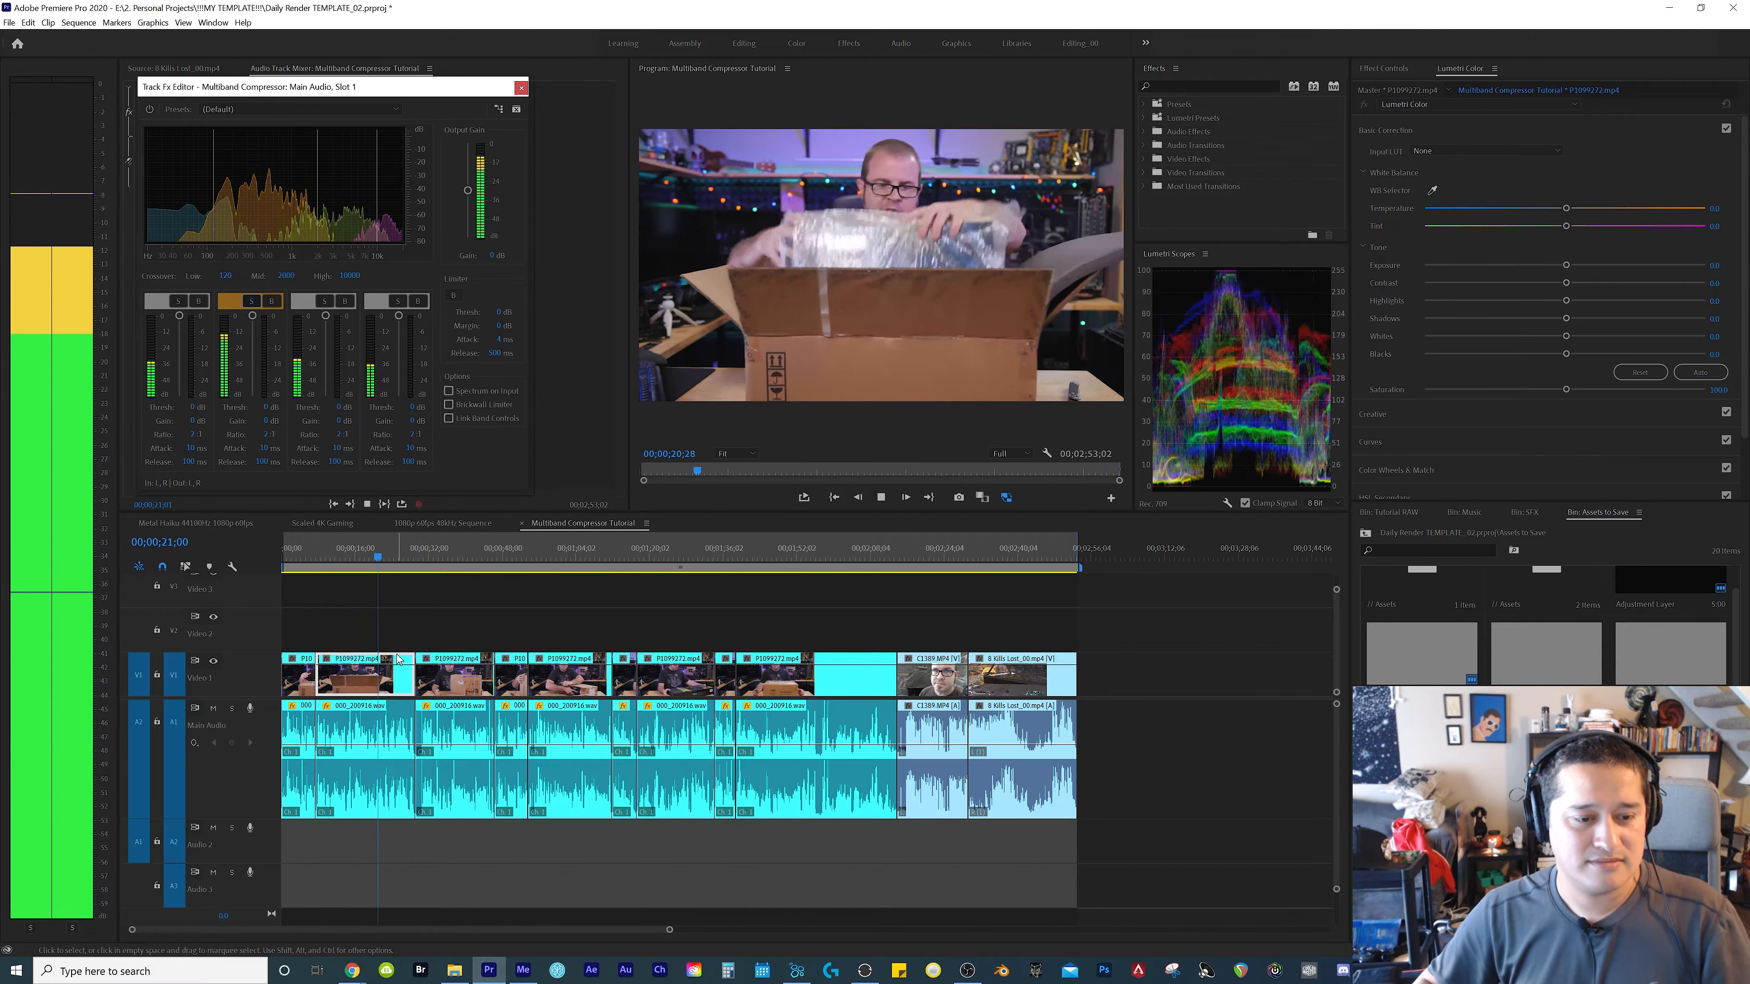
key("space")
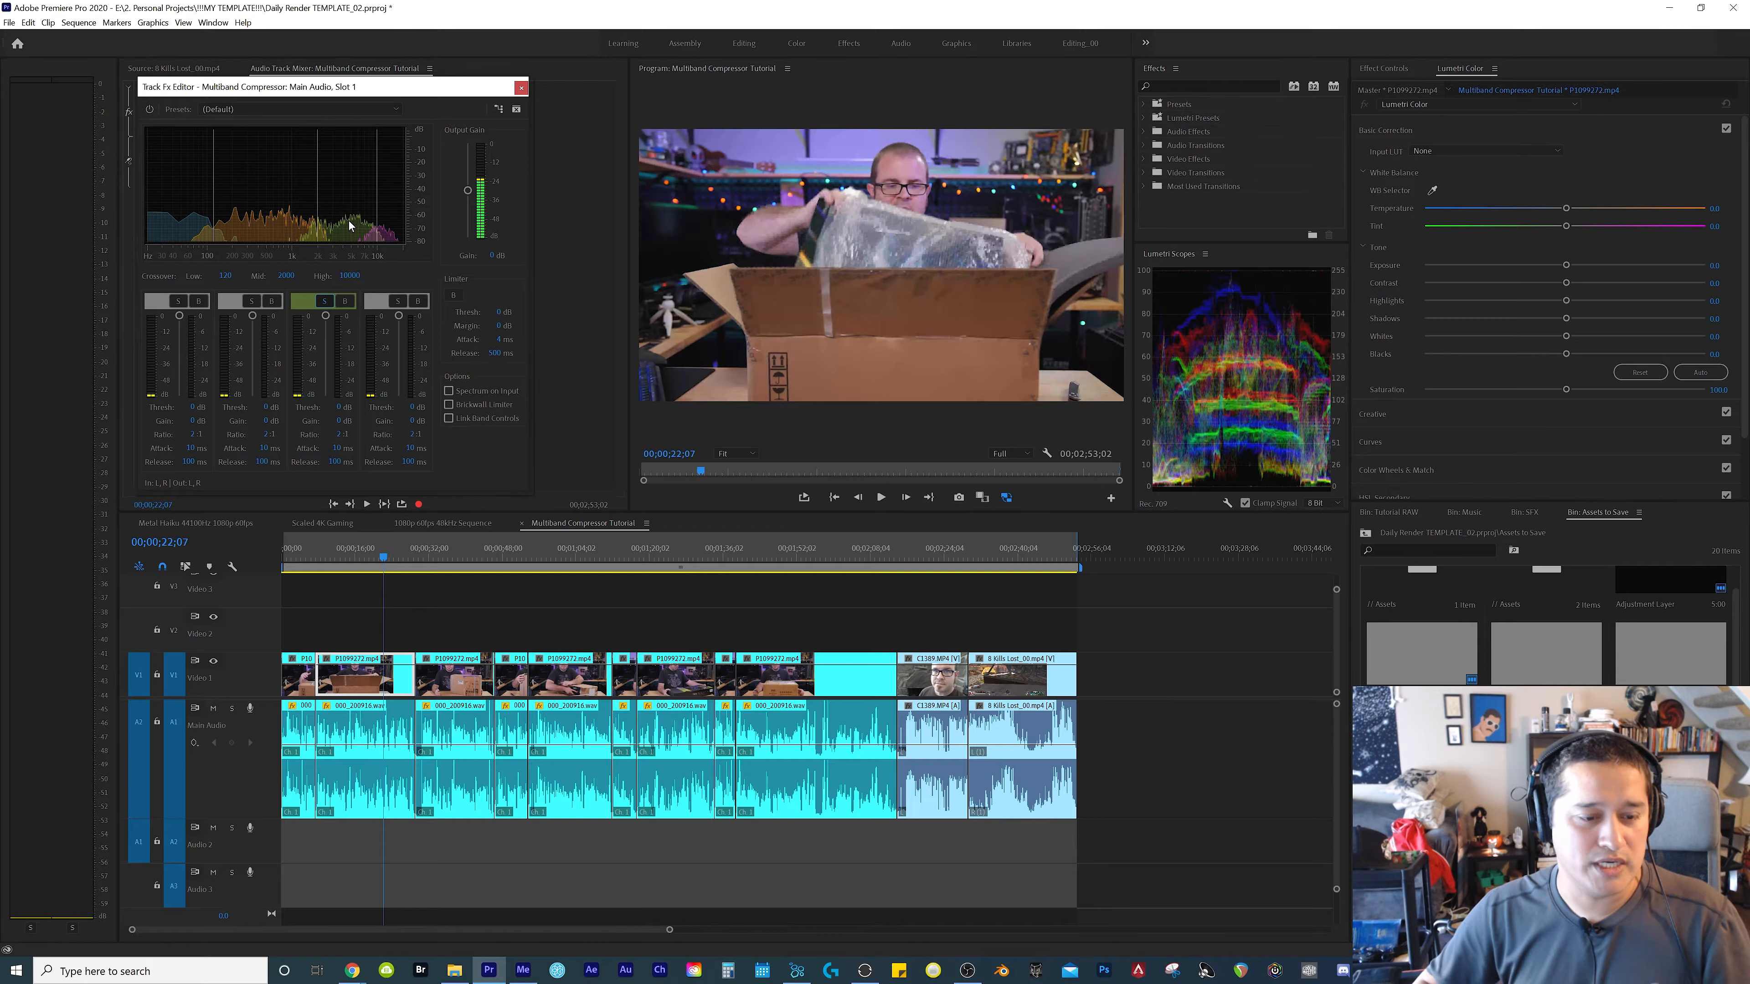
Listen to the soloed third frequency band from 00;00;22;07 to about 00;00;28;00 and save the project
key("space")
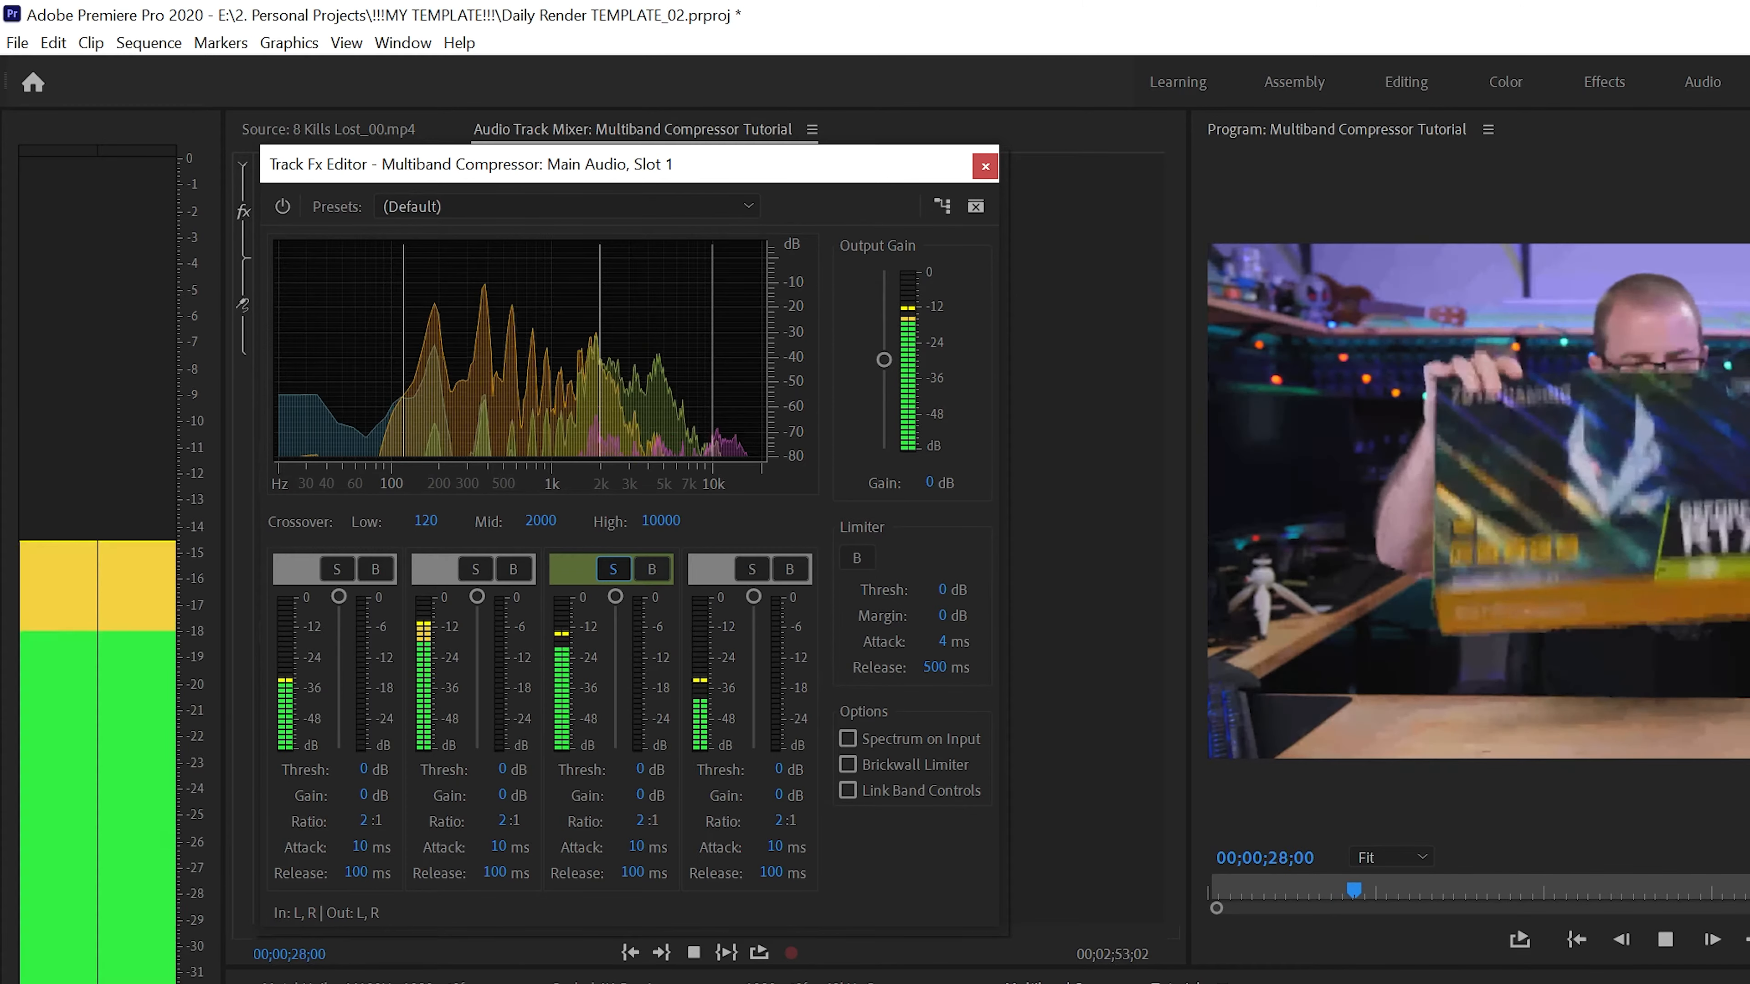
key("space")
key("ctrl+s")
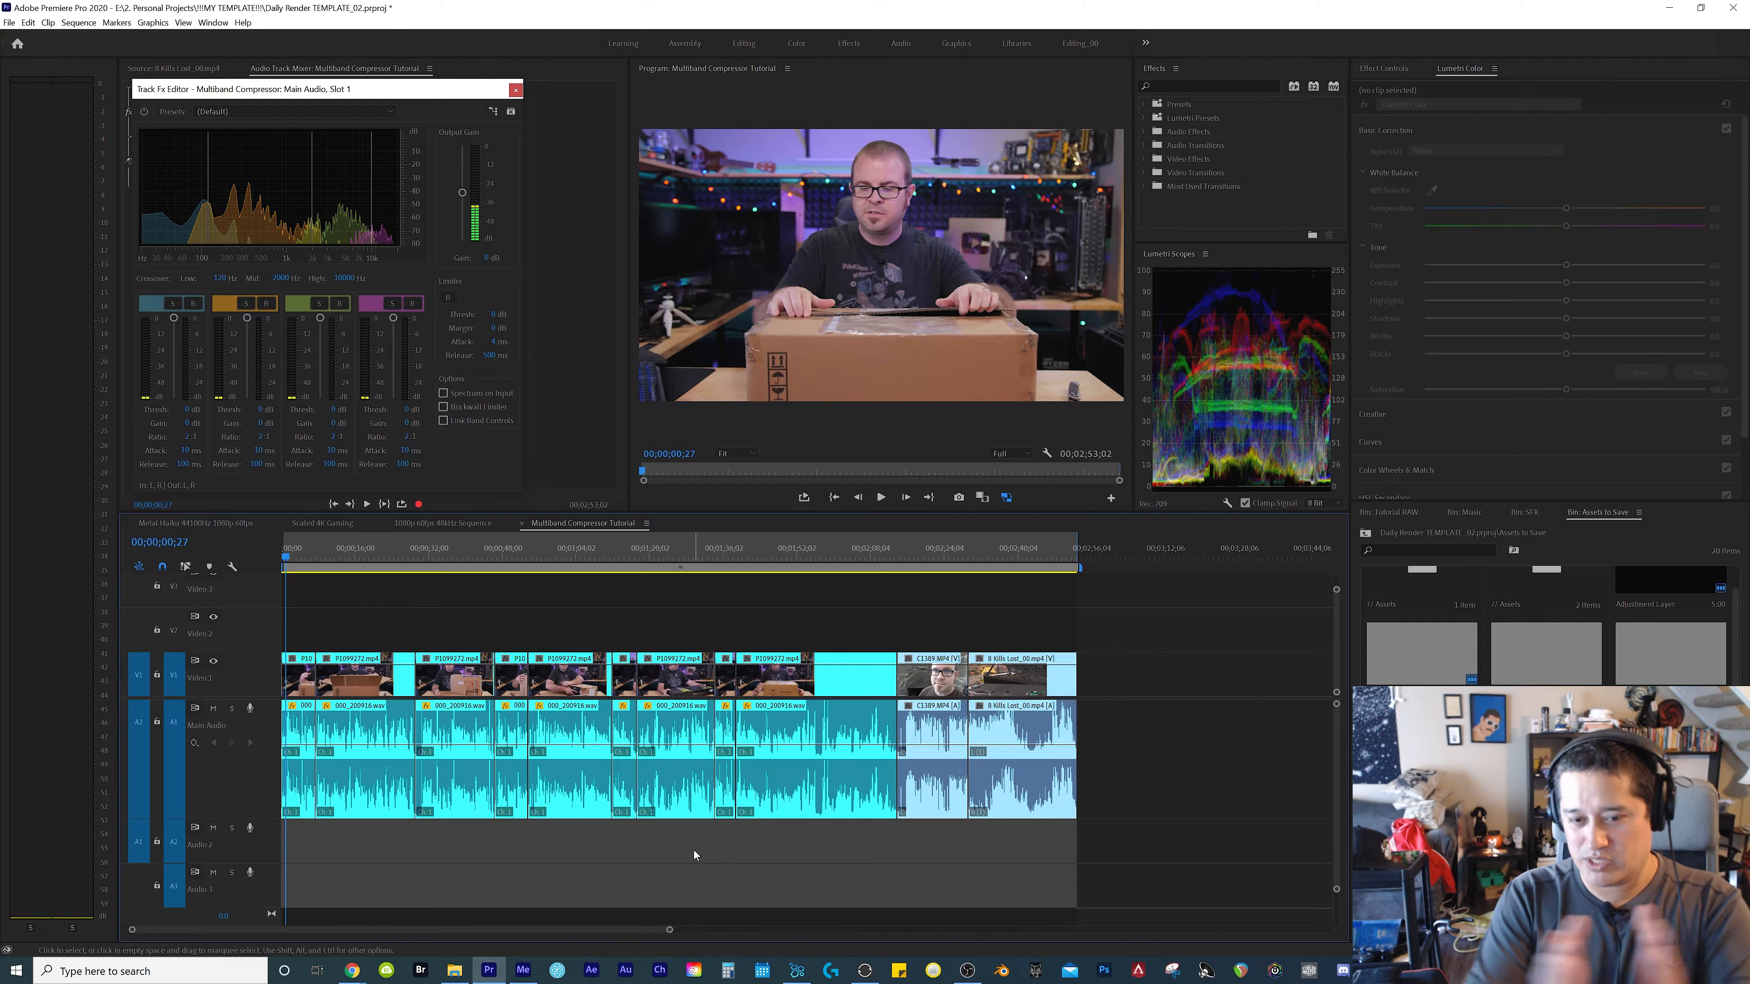
Play the opening clips up to 00;00;09;15 with all four bands active and check the overall level on the audio meters
key("Down")
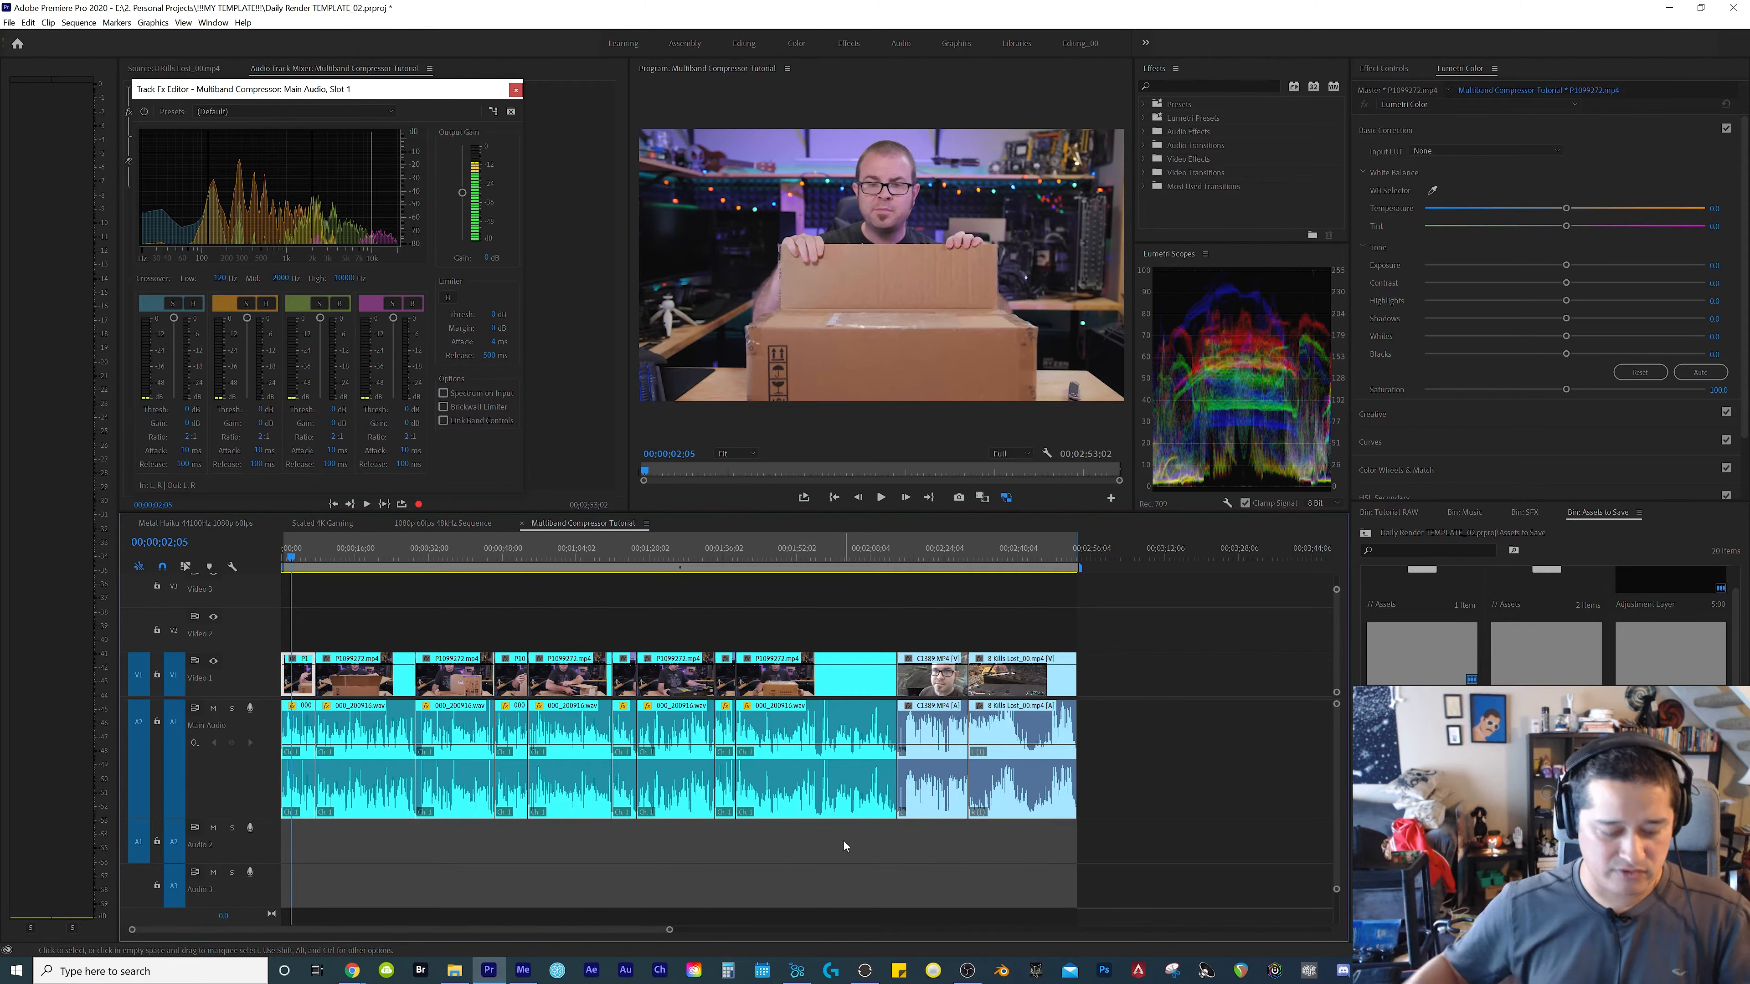
key("space")
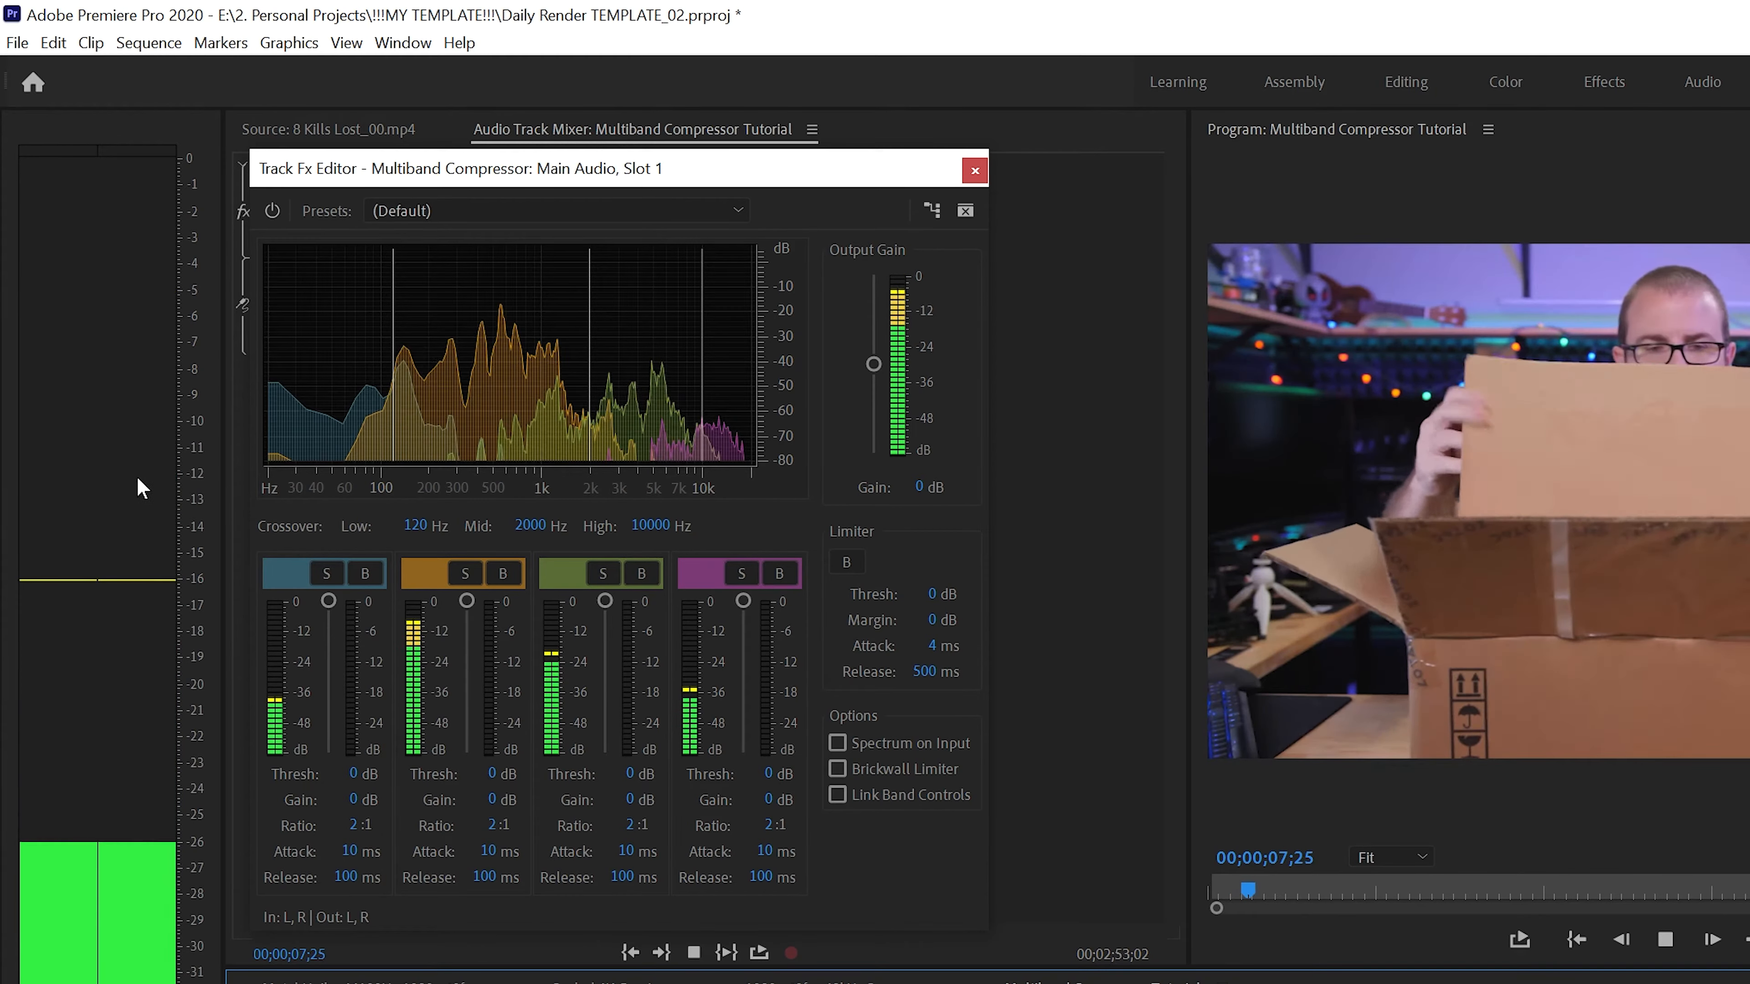
key("space")
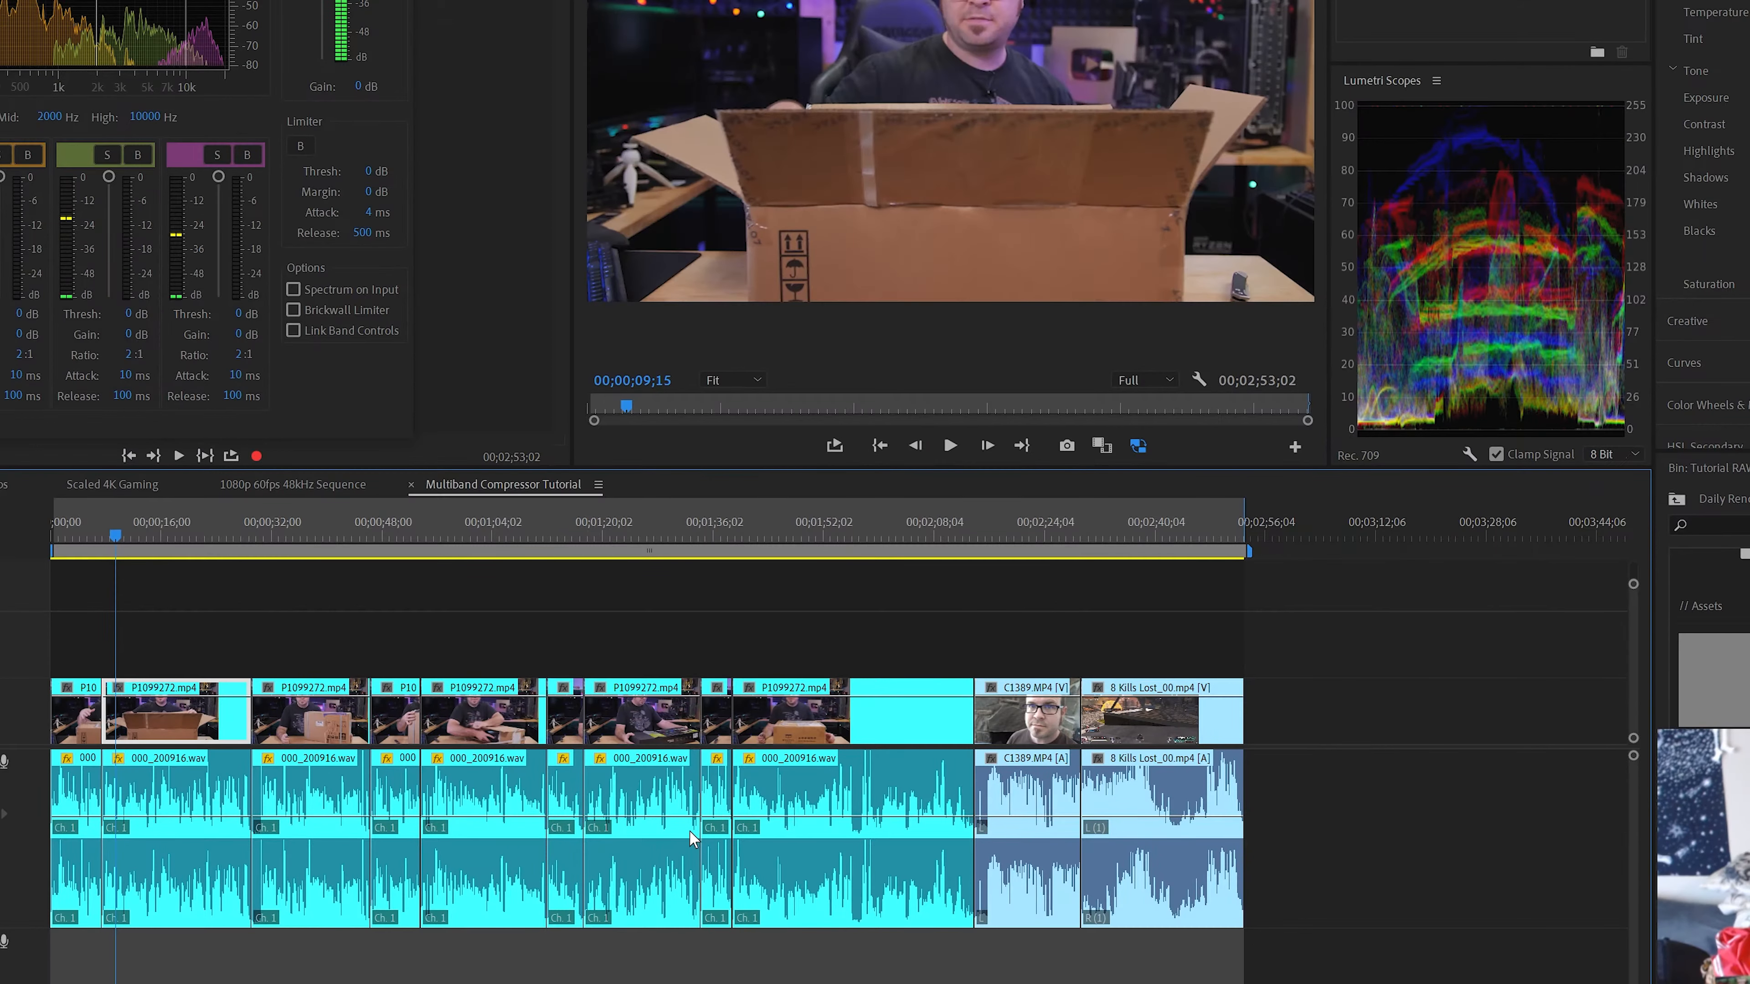
Normalize the max peak of all 000_200916.wav clips on the Main Audio track to 4 dB and check playback levels from 00;00;09;15
left_click_drag(810, 968, 58, 882)
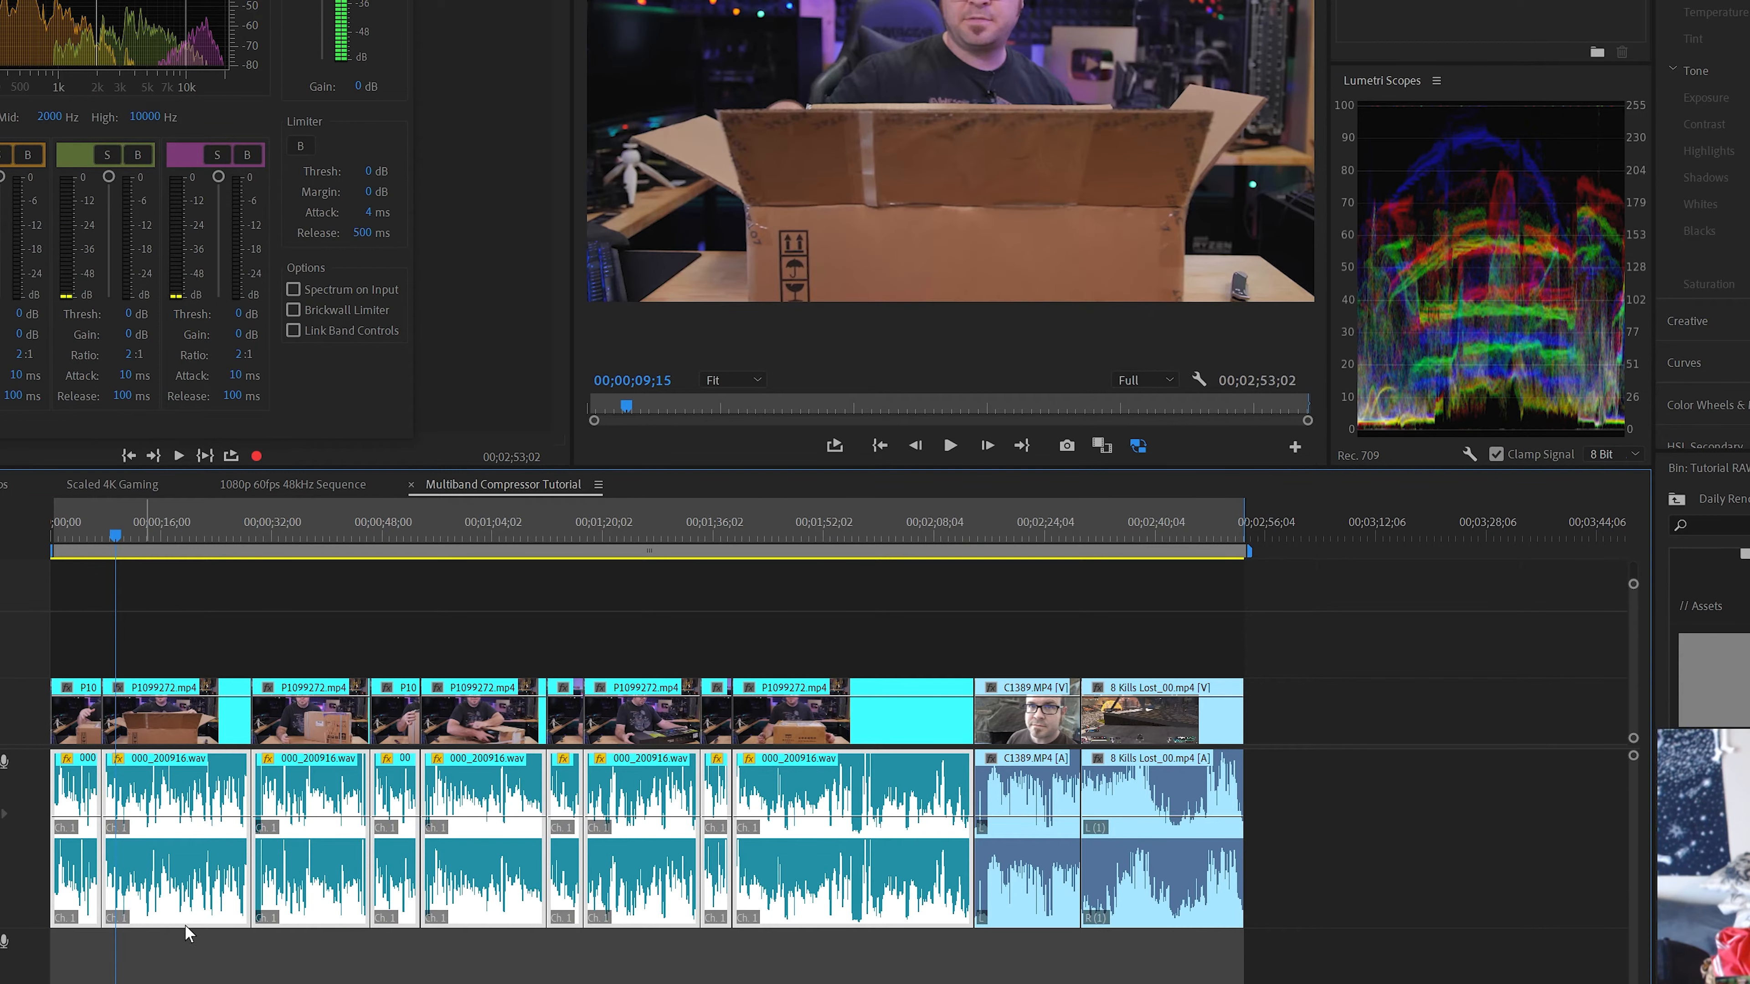
right_click(206, 868)
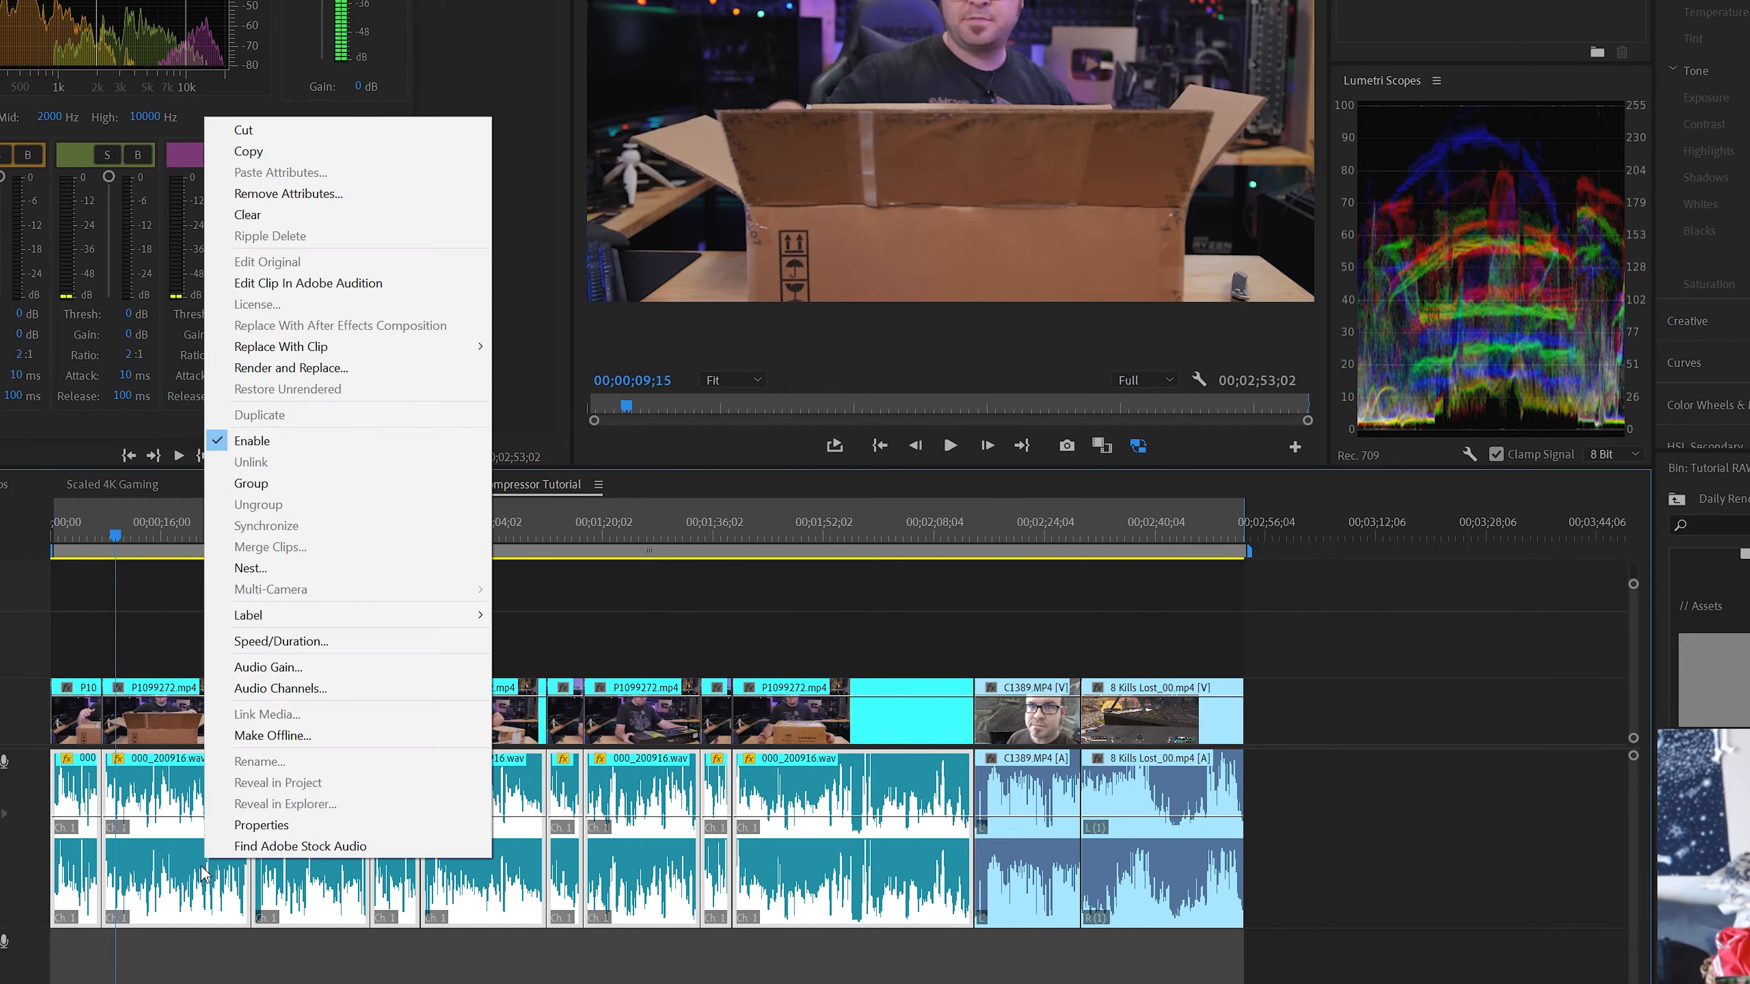
left_click(273, 667)
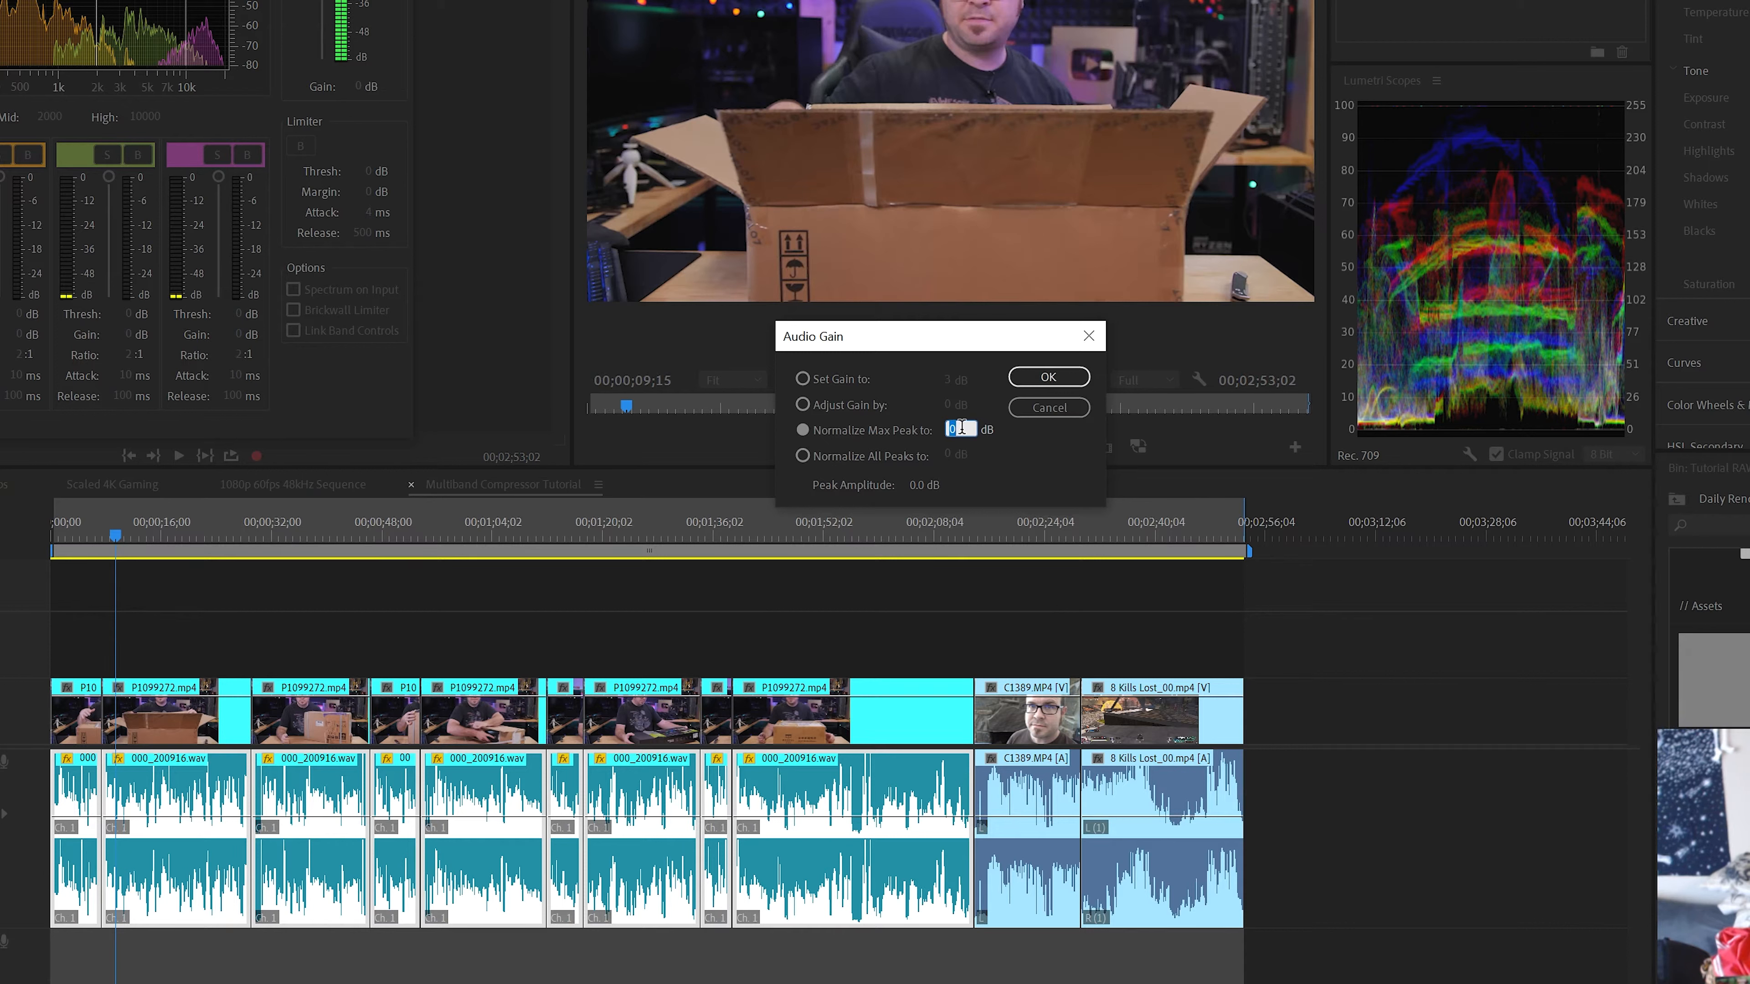
left_click(1064, 379)
left_click(235, 972)
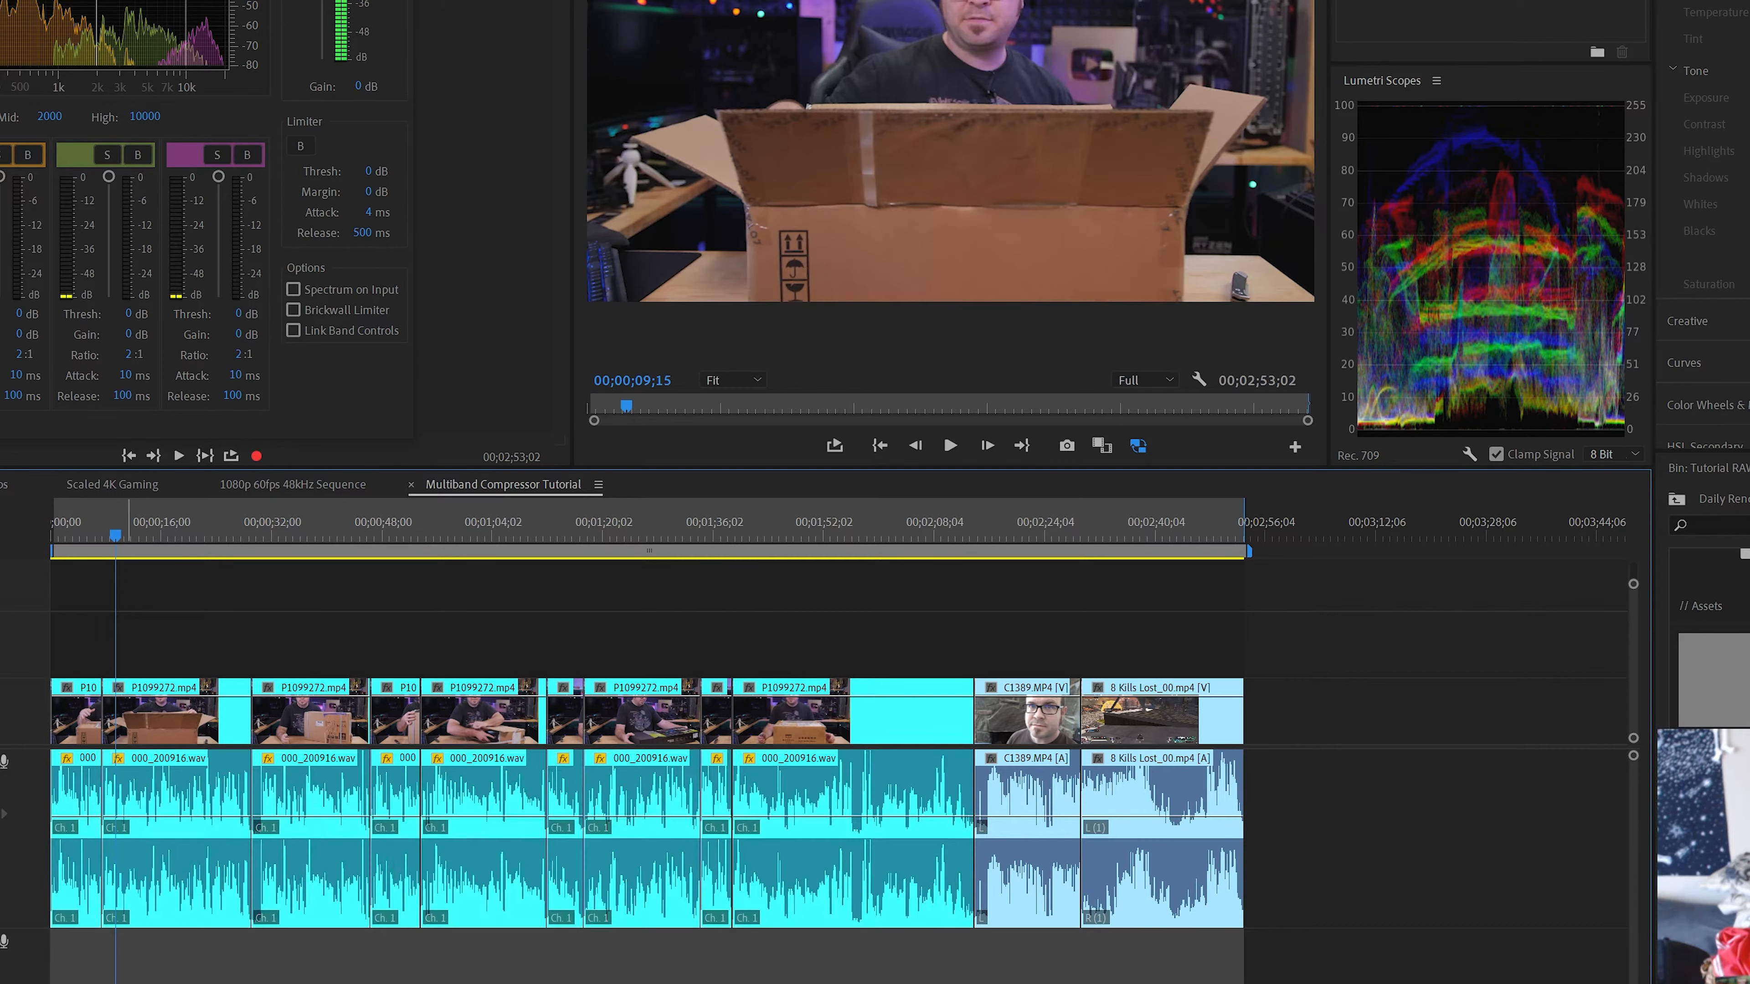
key("space")
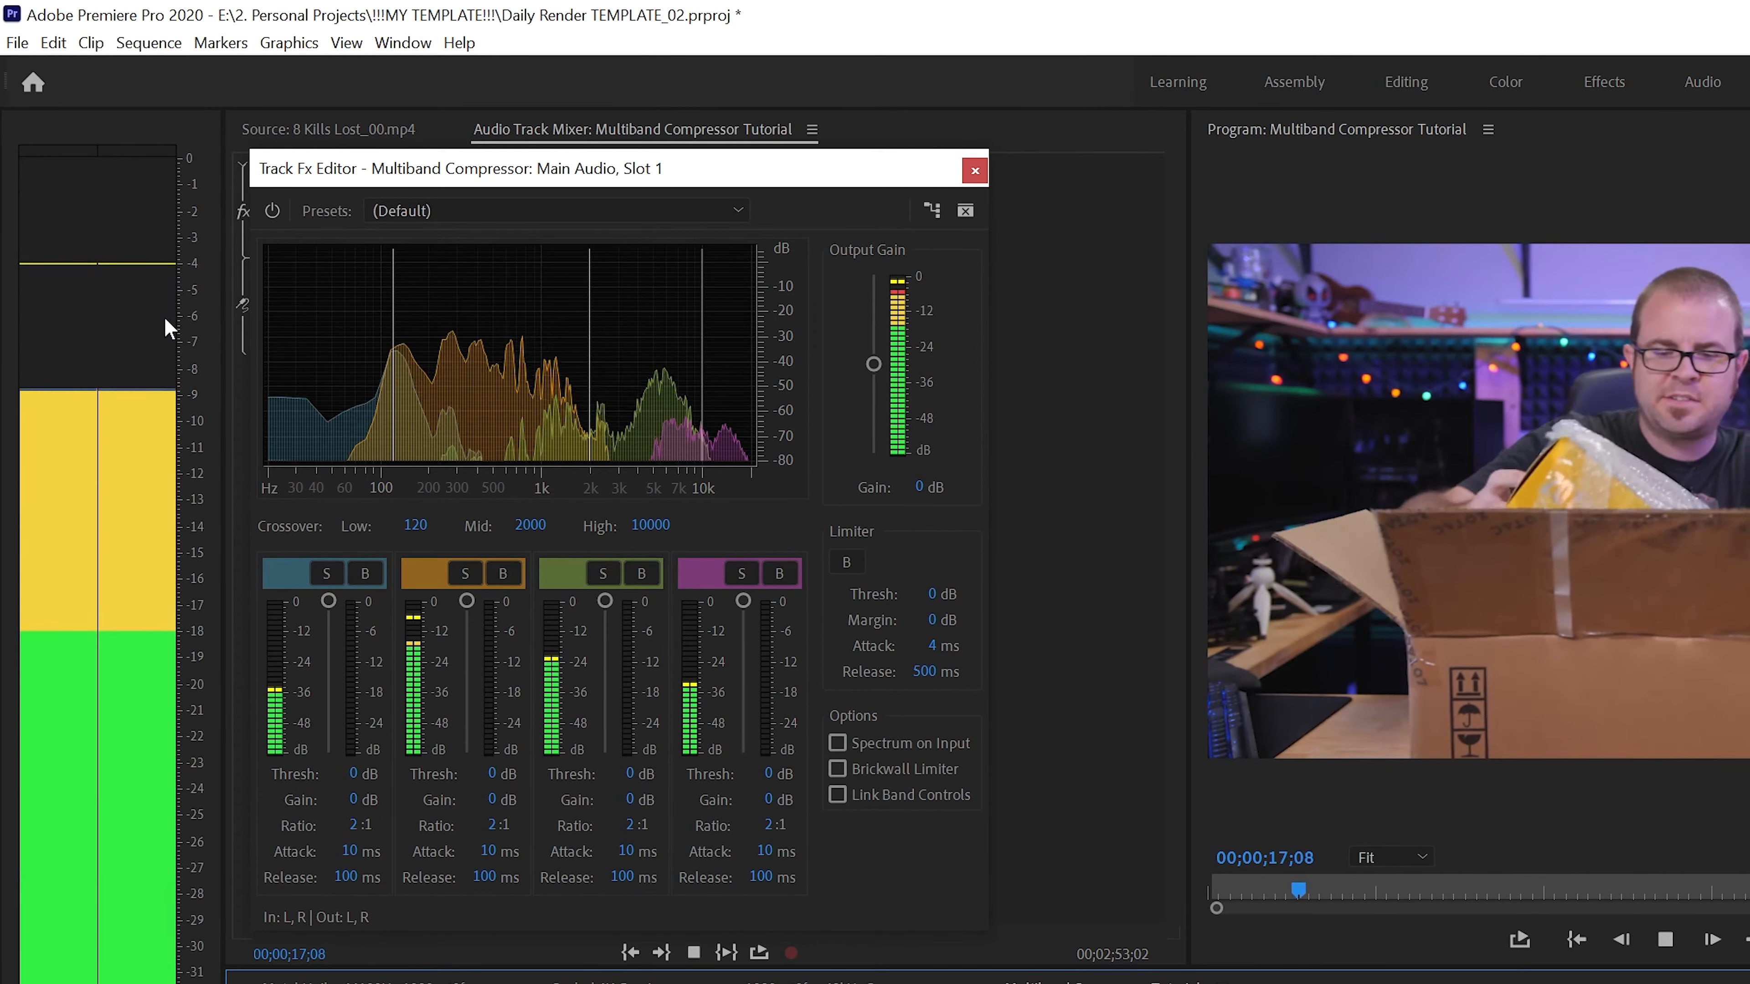
key("space")
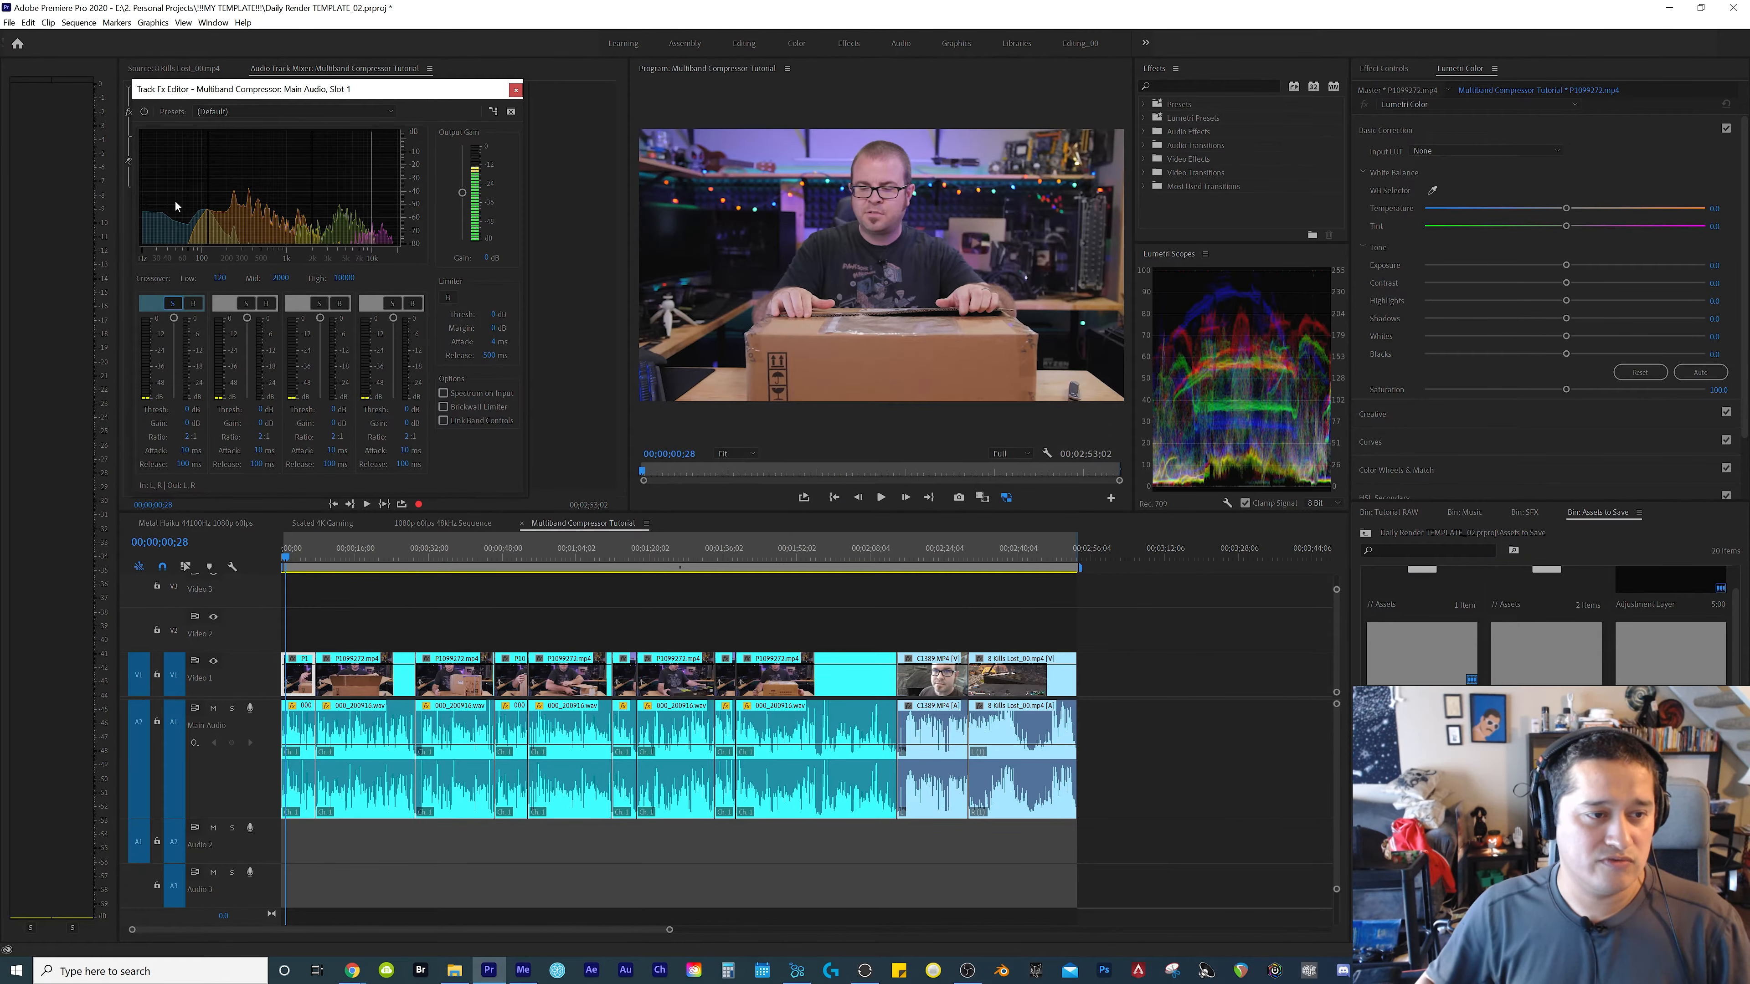
Play the soloed lowest band from 00;00;00;20 to 00;00;12;10 and examine its peak level on the audio meters
key("space")
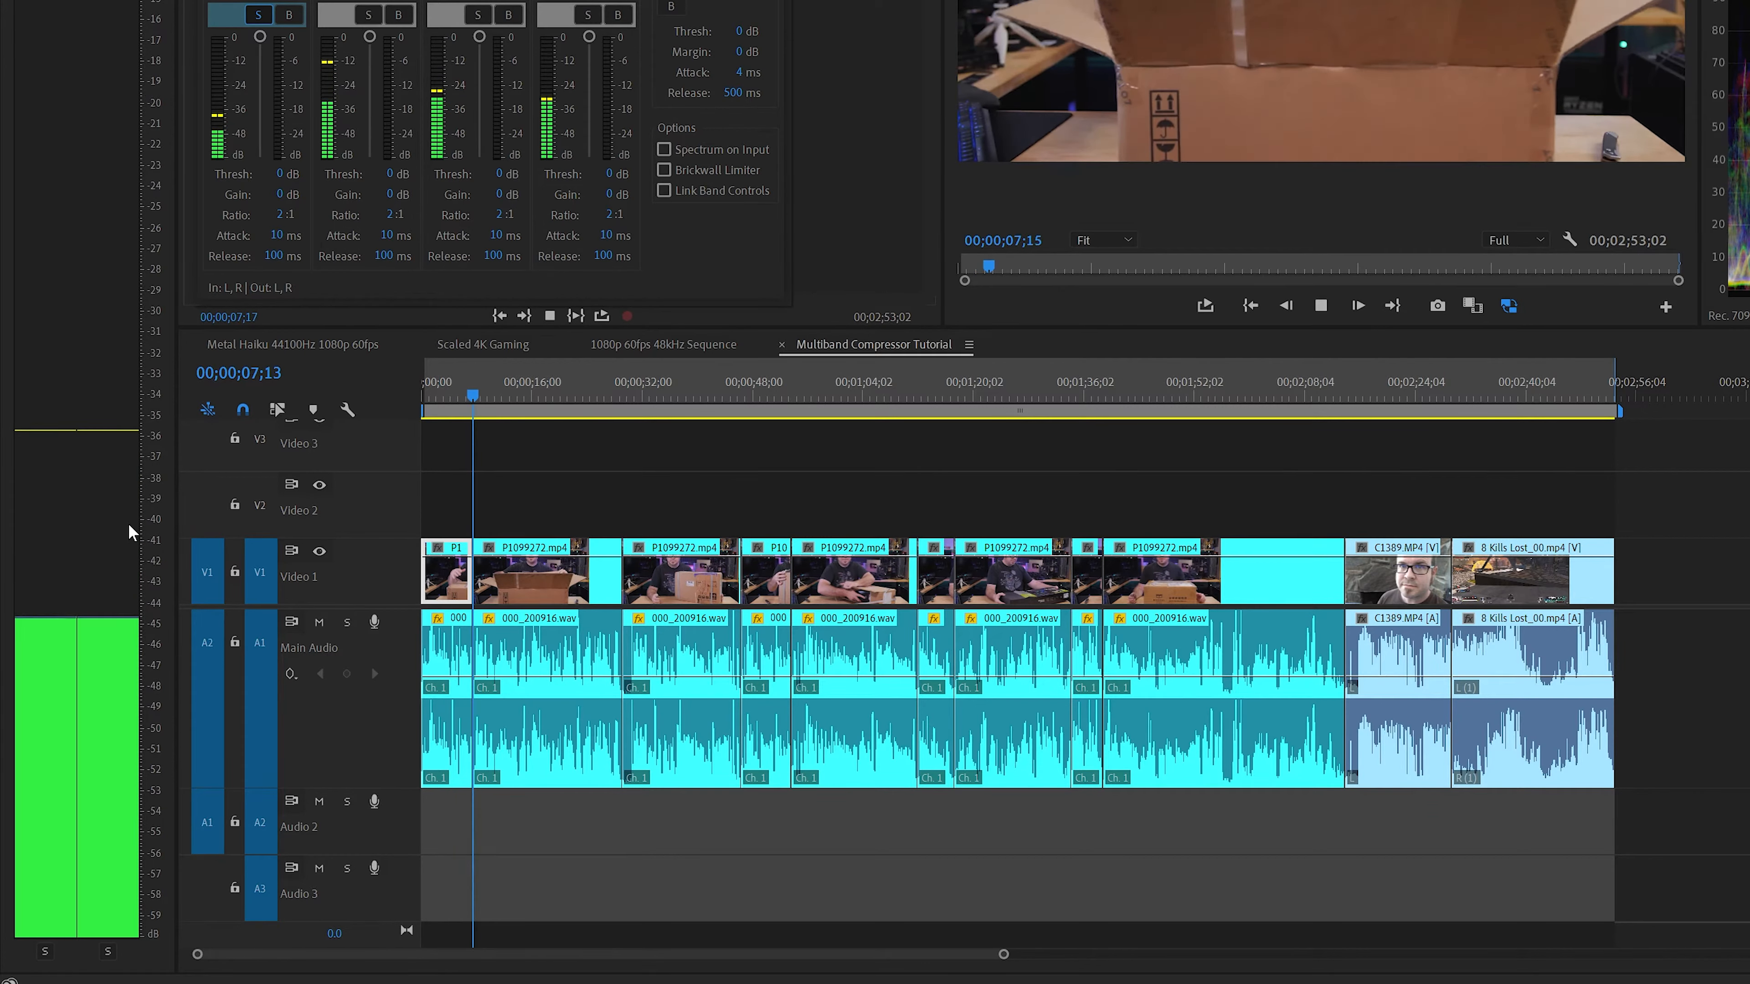
key("space")
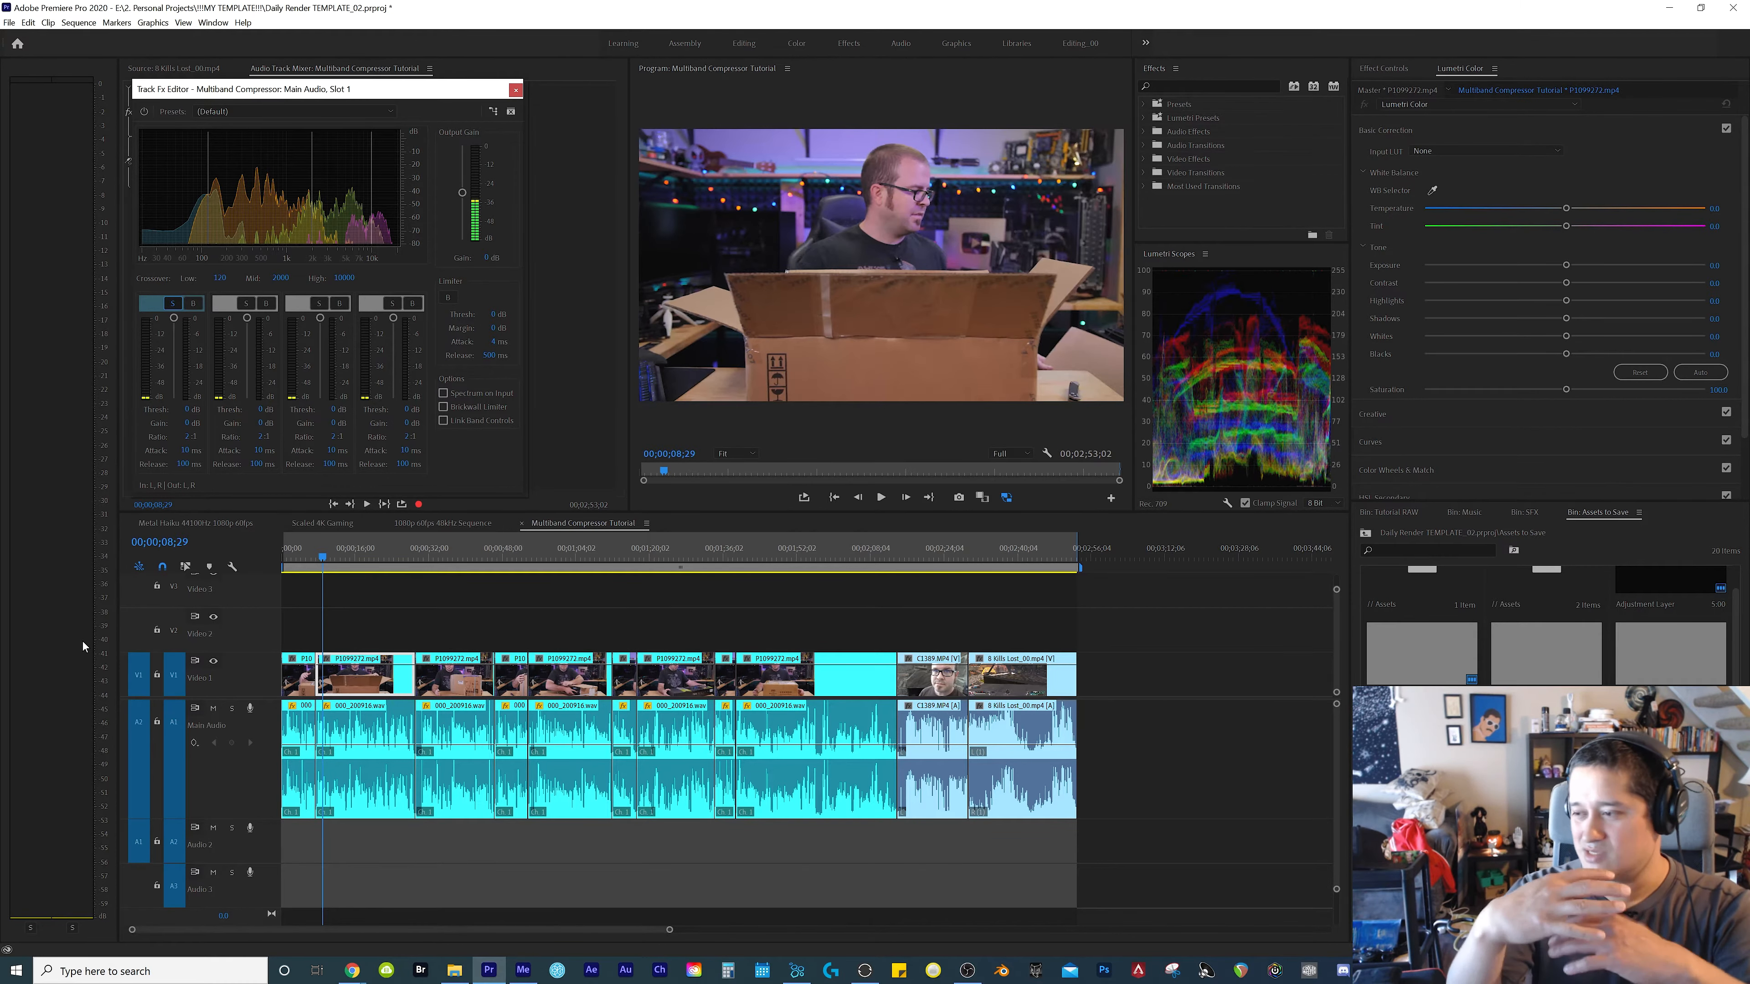
key("space")
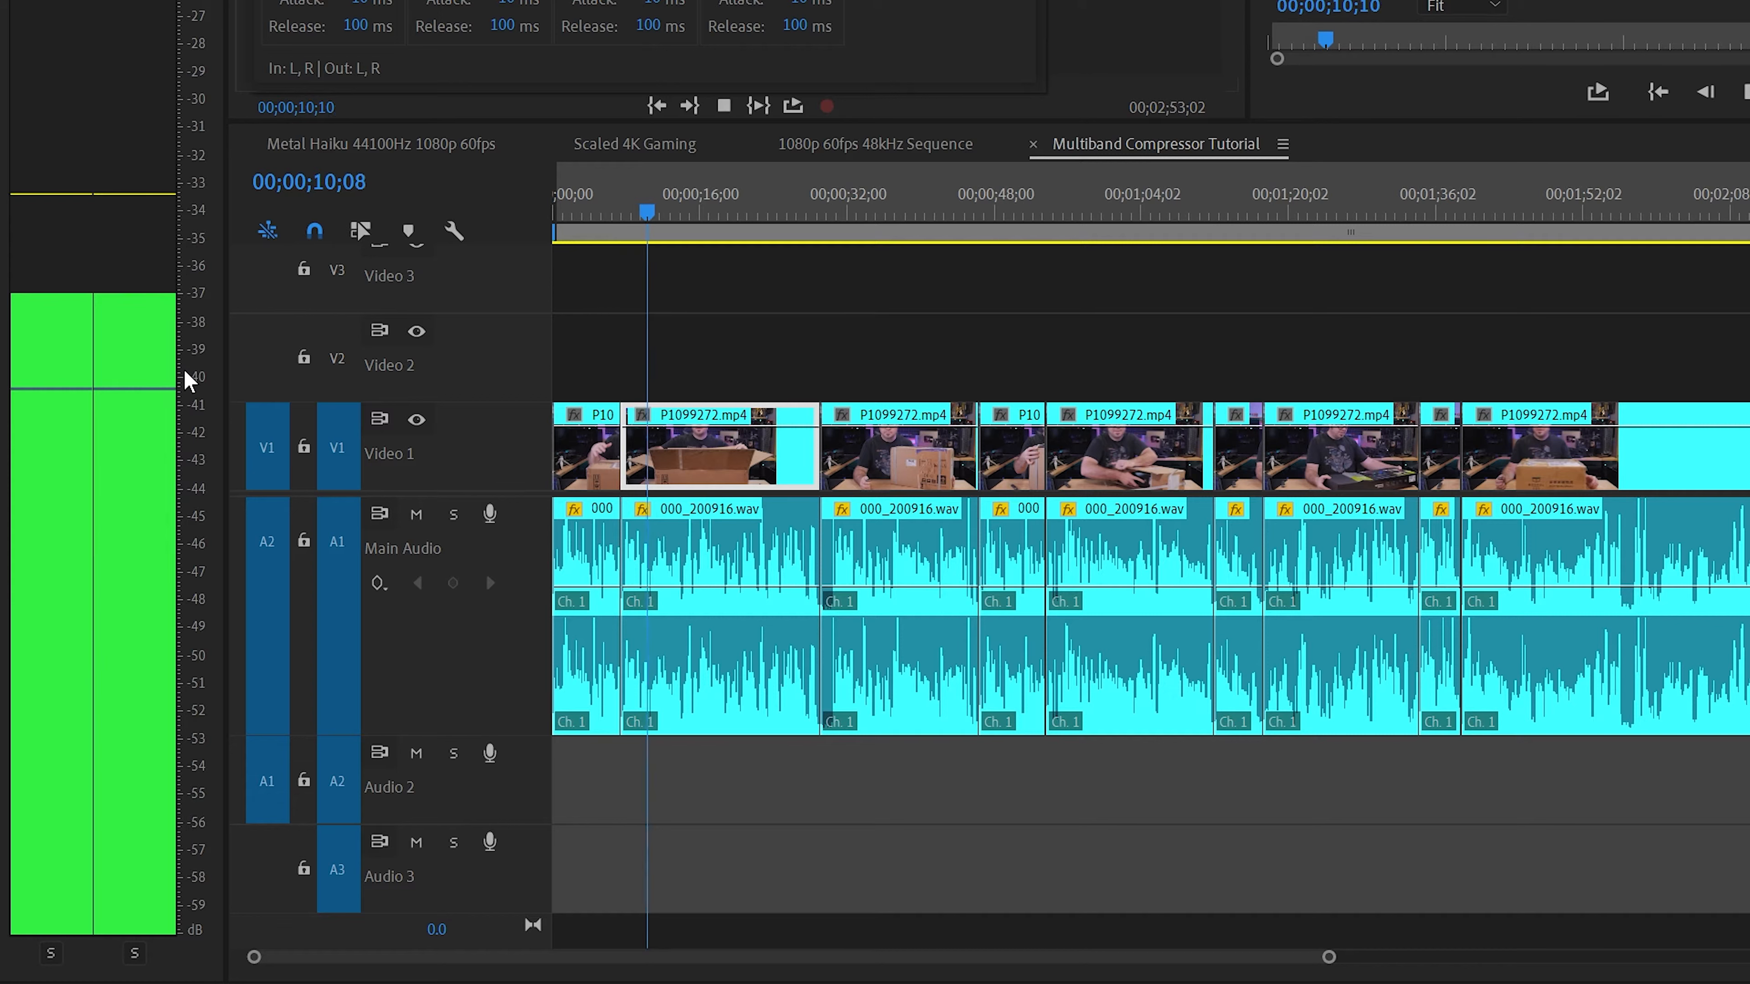
key("space")
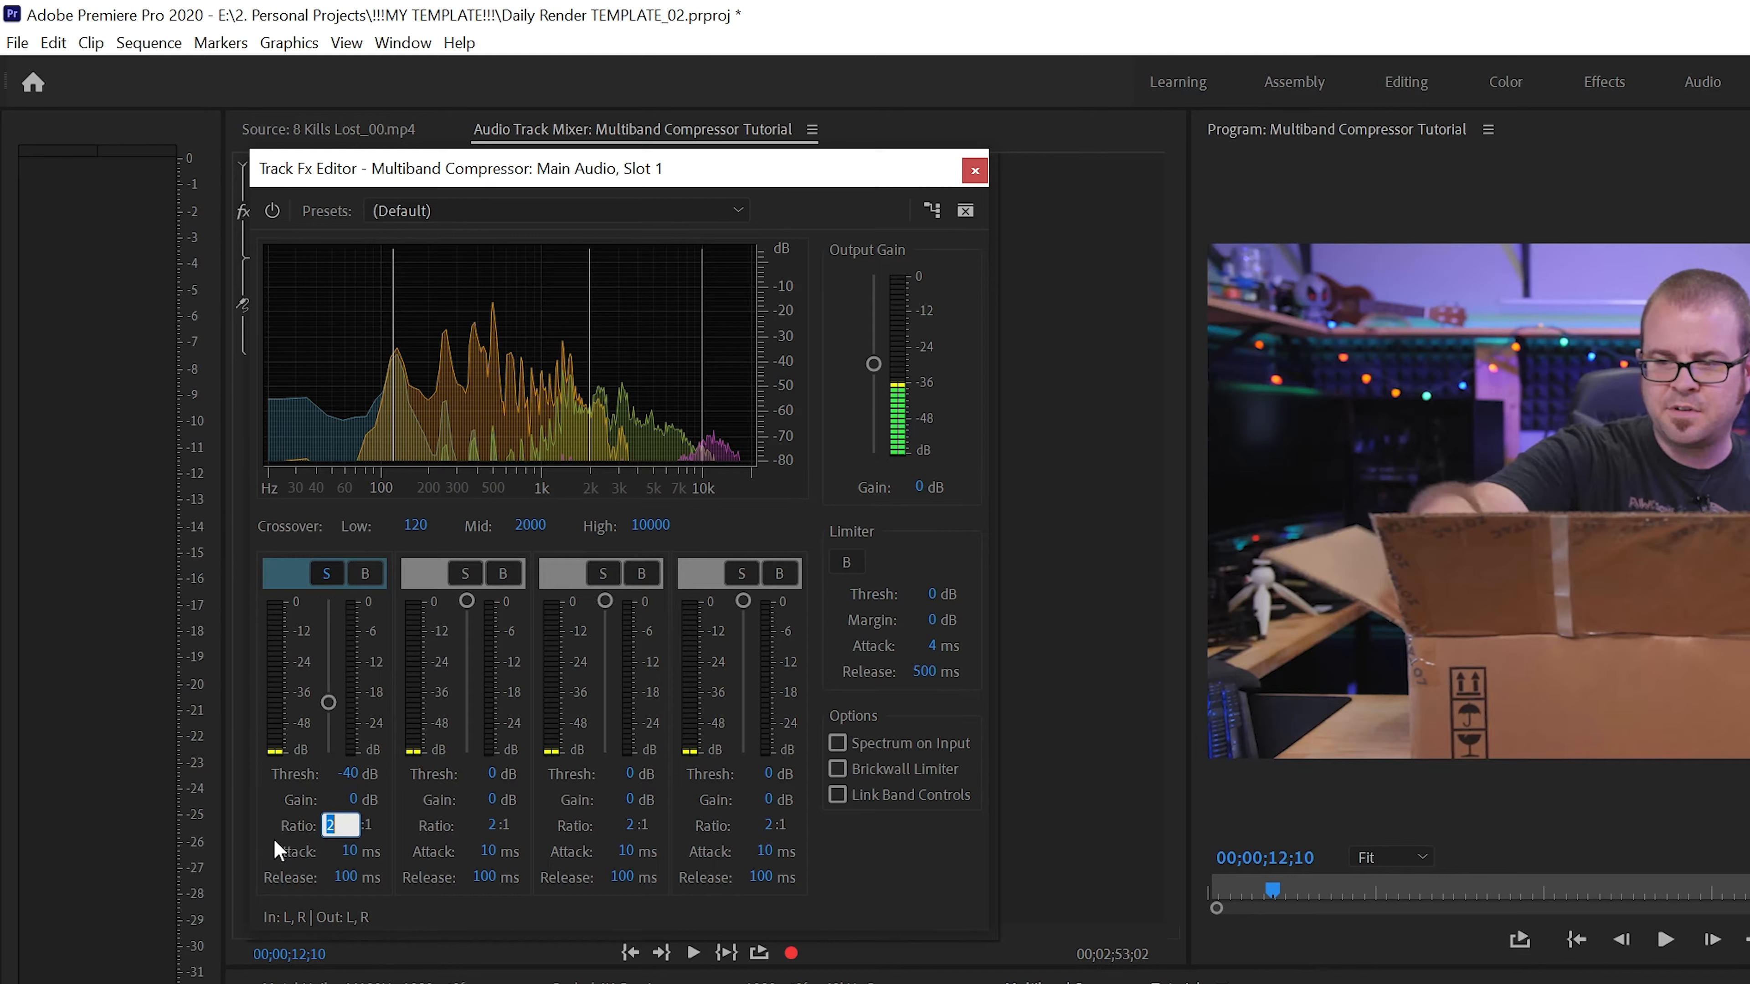
Set the lowest band's threshold to -40 dB and ratio to 4:1, save the project, and play up to 00;00;30;11
type("4")
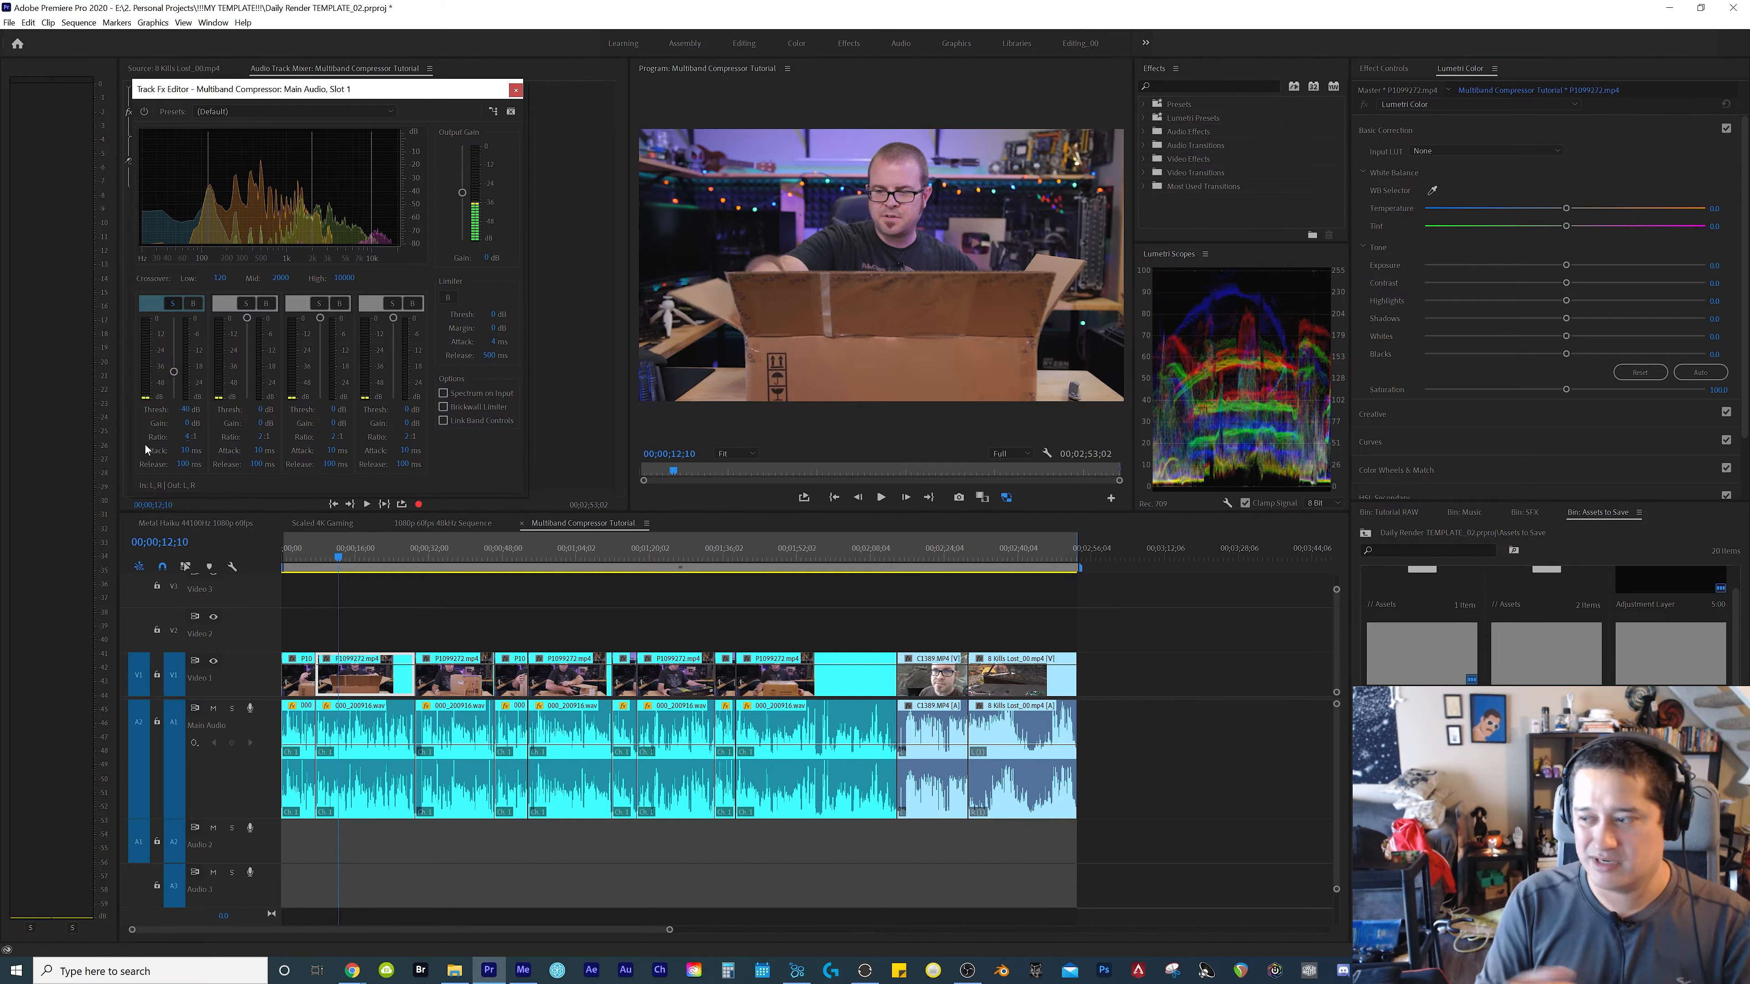
key("ctrl+s")
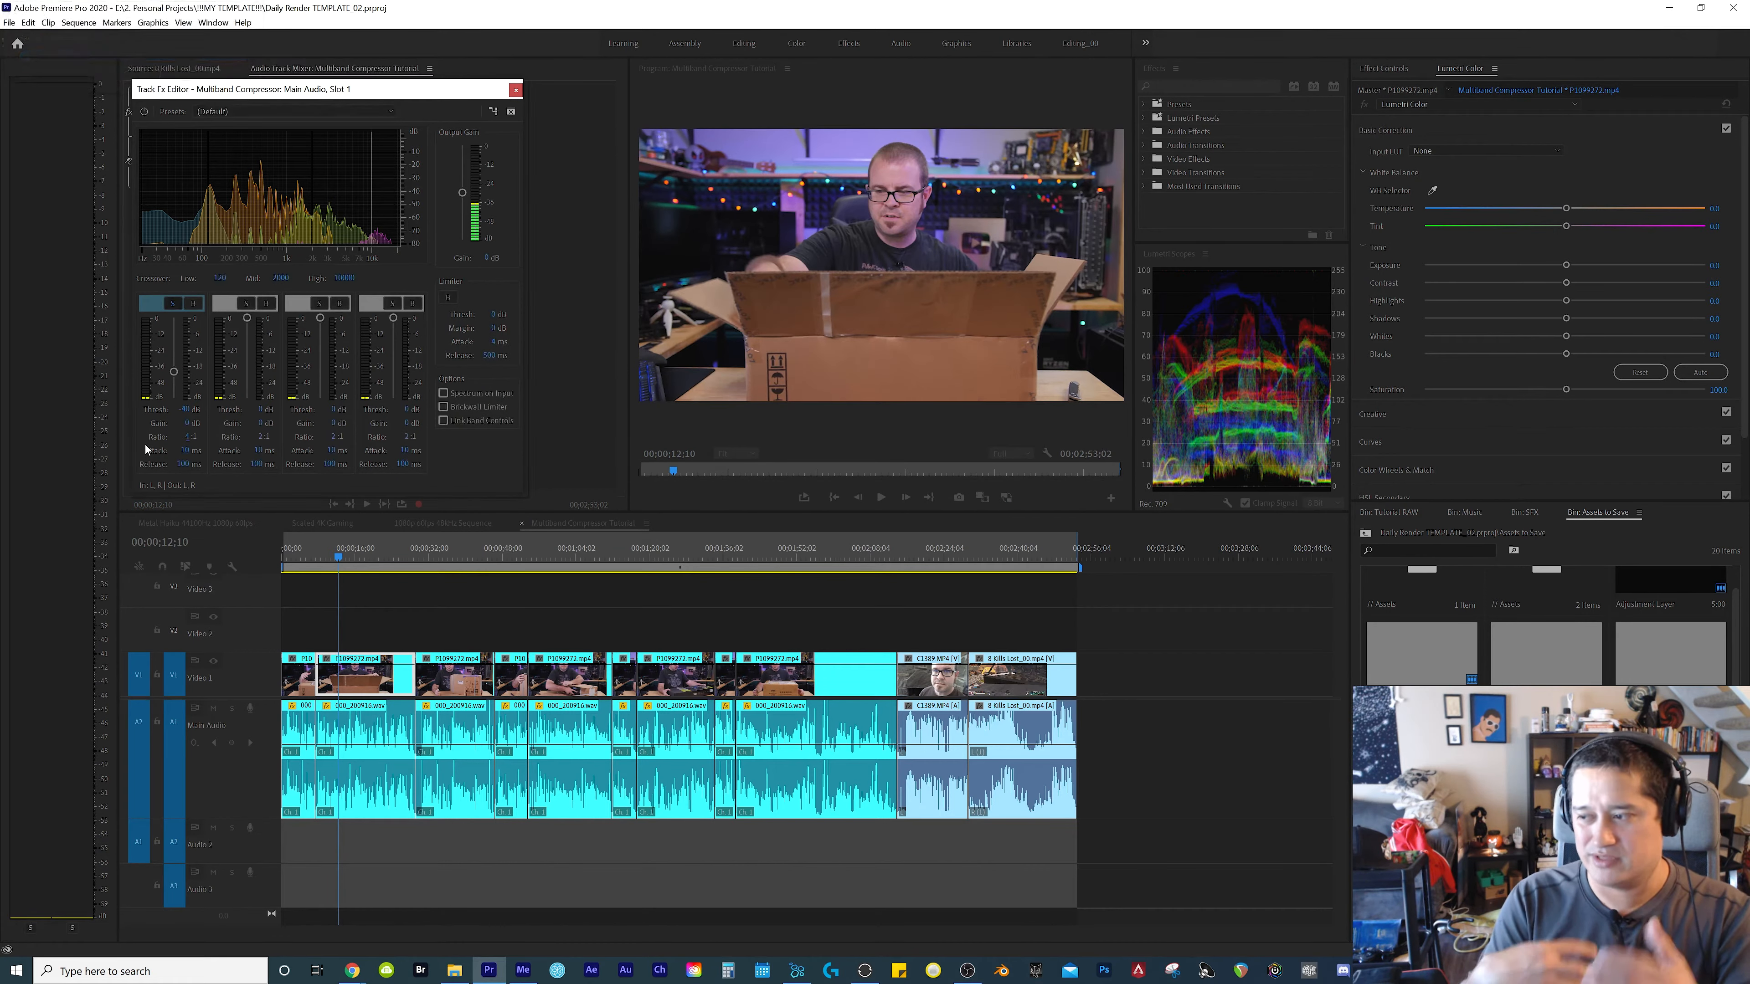
key("space")
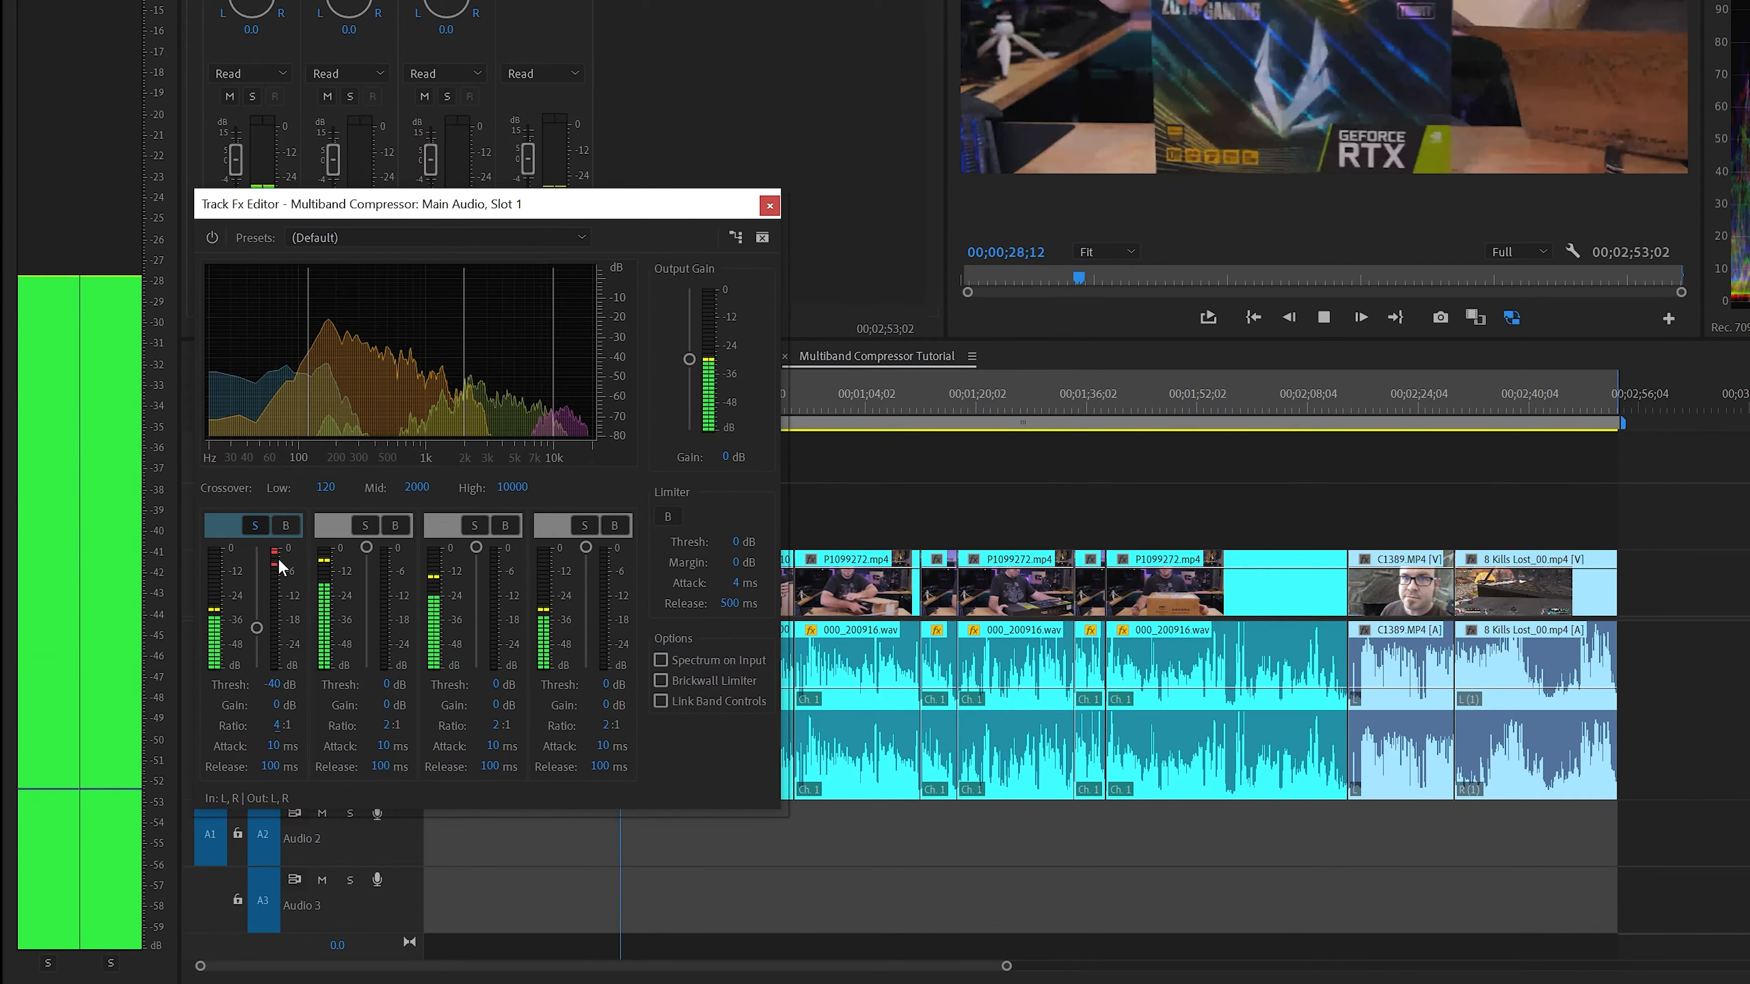
key("space")
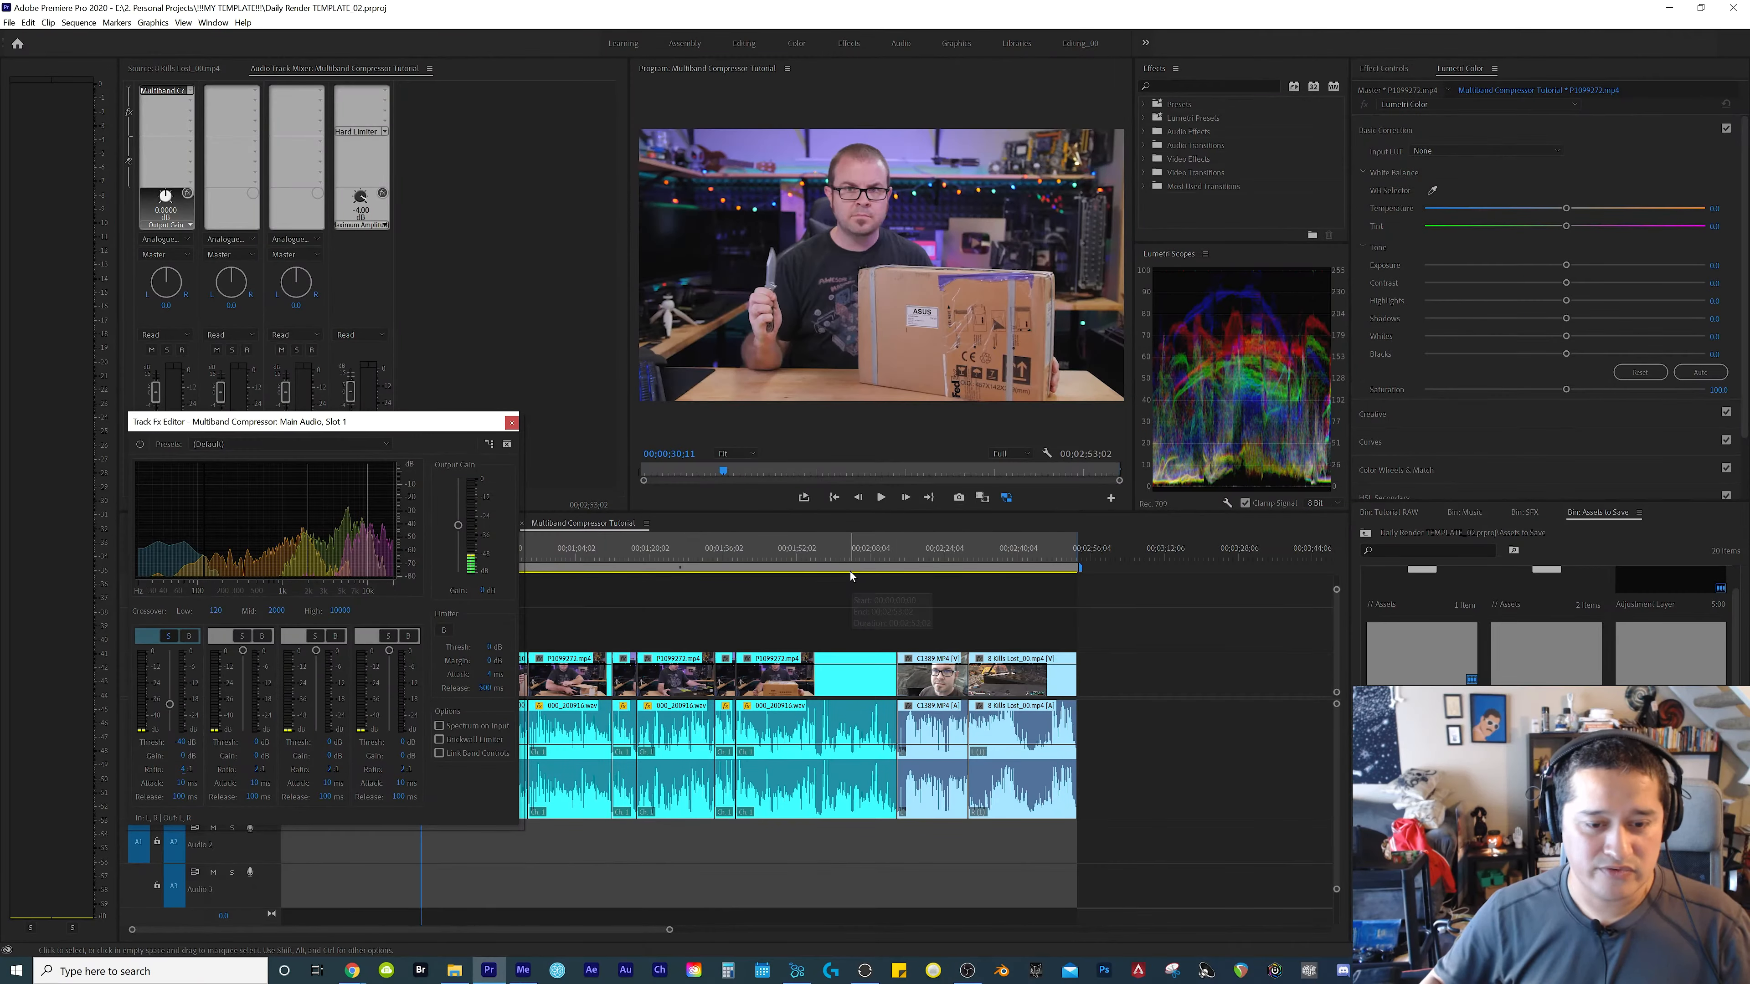
Play the C1389.MP4 and 8 Kills Lost_00.mp4 clips from 00;02;16;11 to 00;02;37;18 and examine the lowest band's gain reduction
left_click(909, 556)
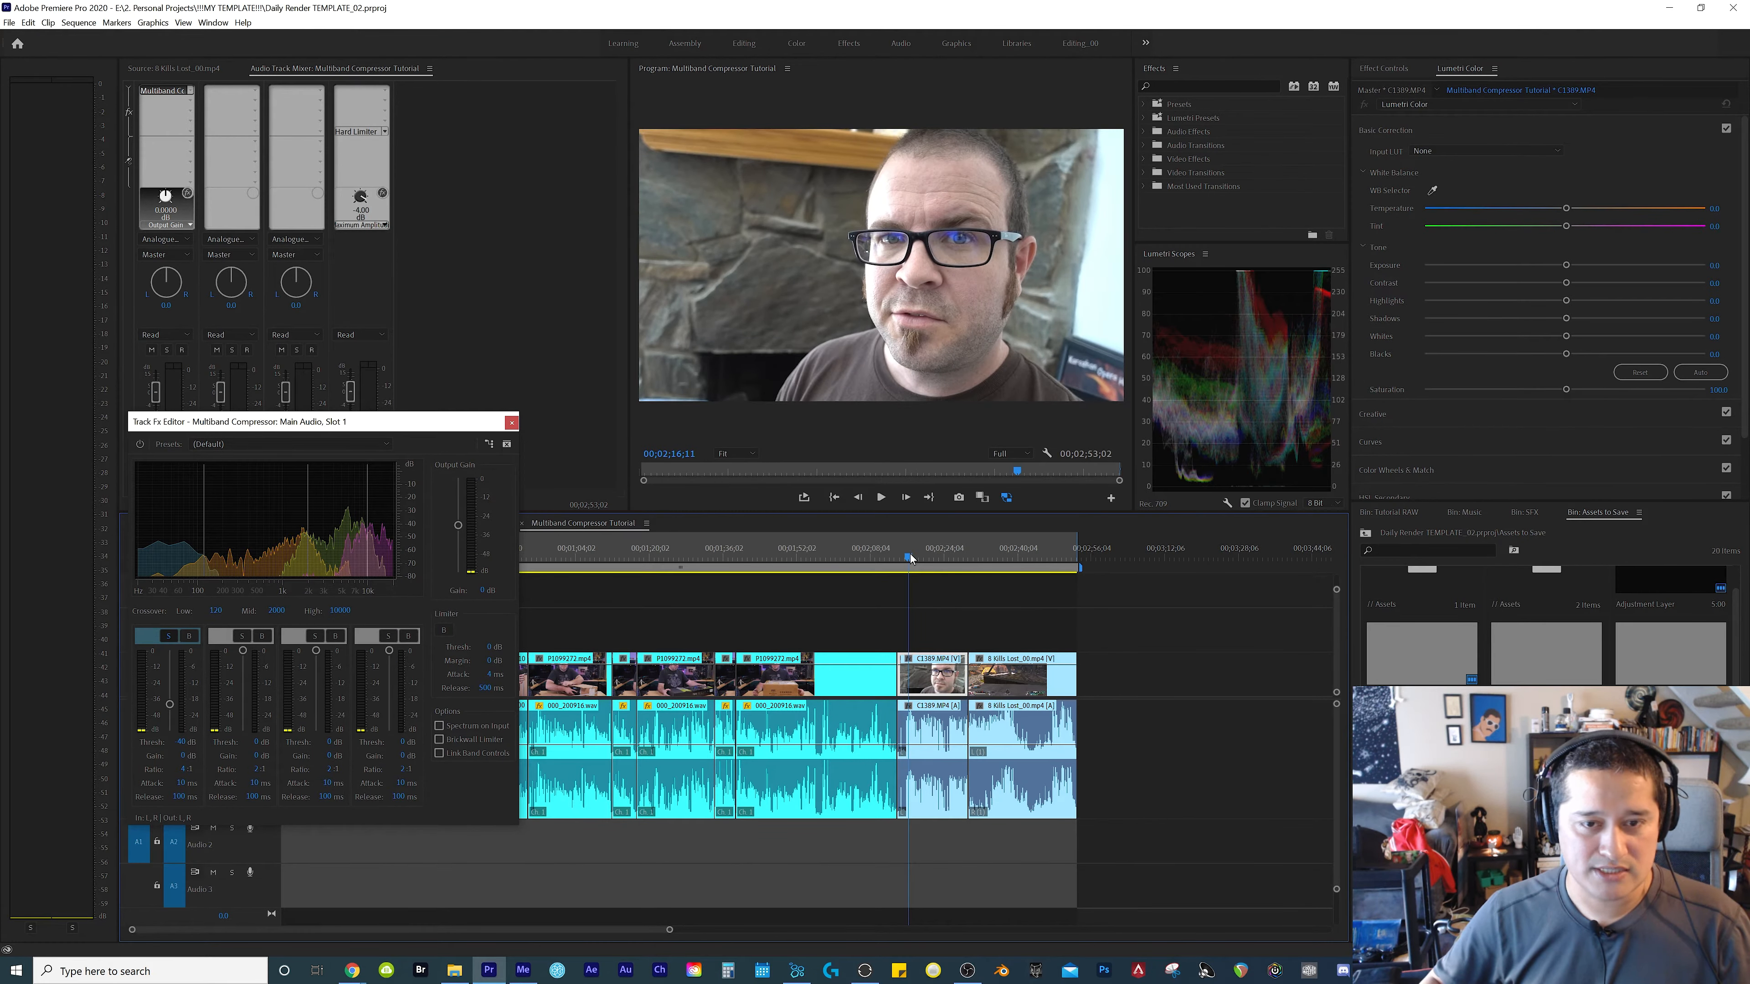
key("space")
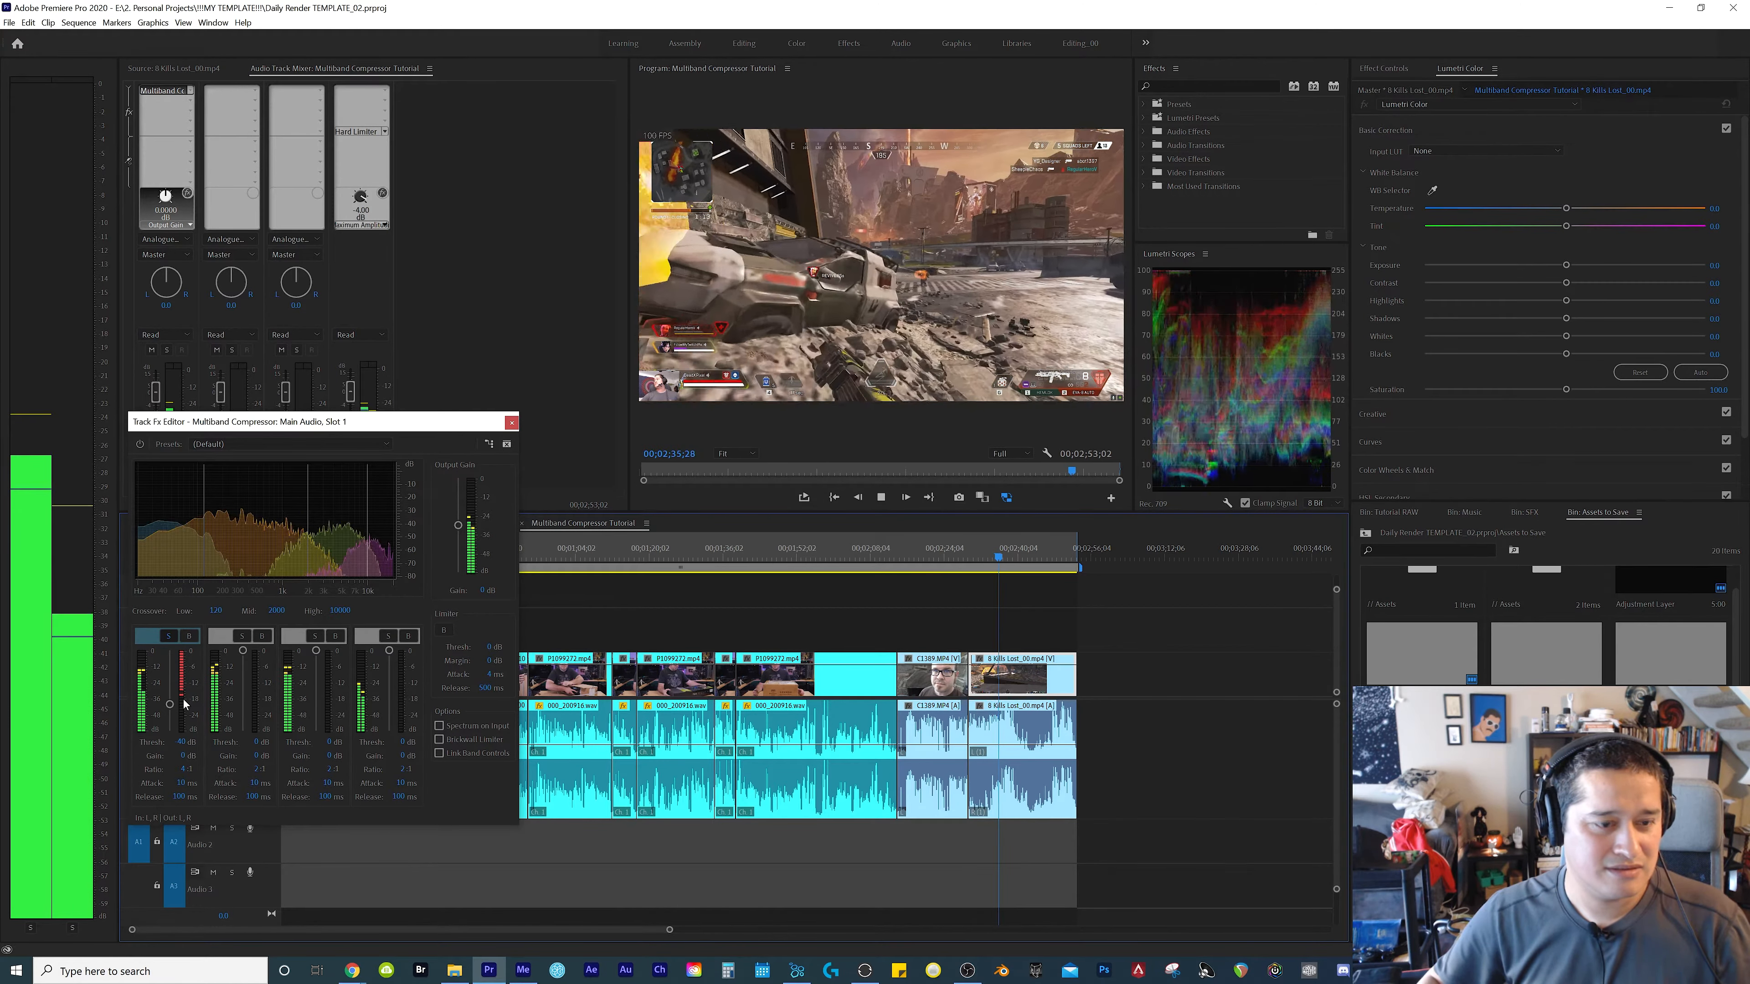
key("space")
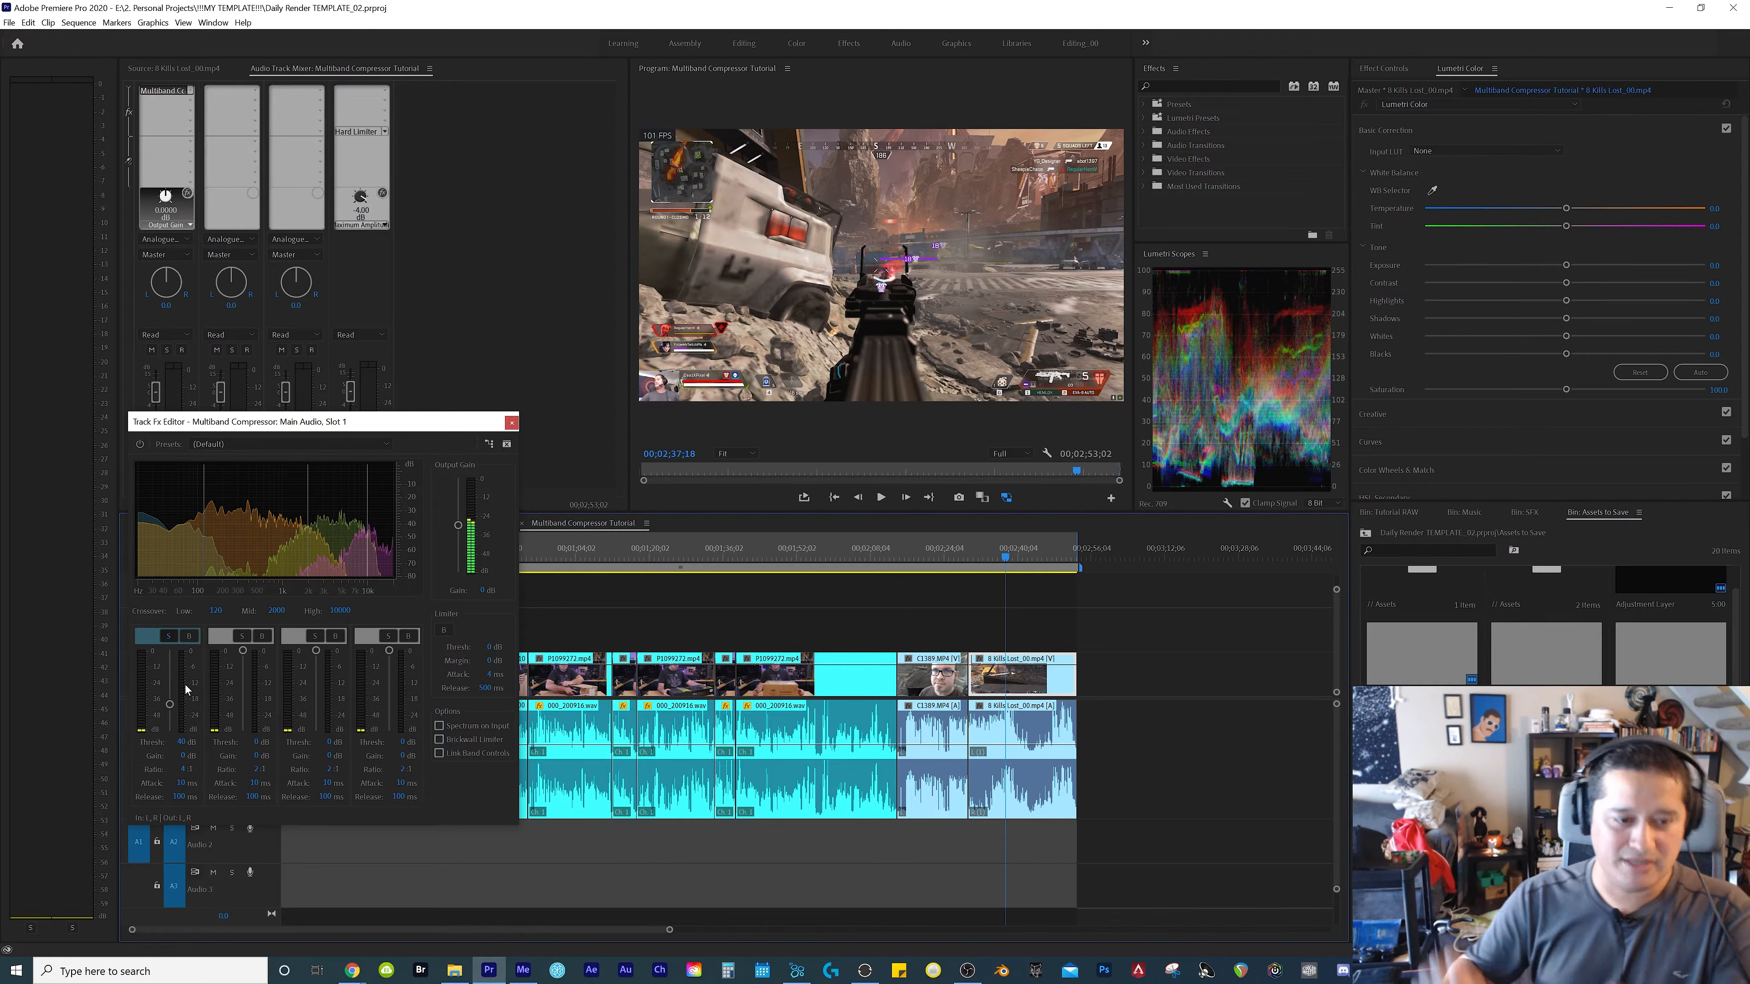
Play the opening clip to 00;00;05;16 and switch the solo from the lowest band to the second band
left_click(829, 560)
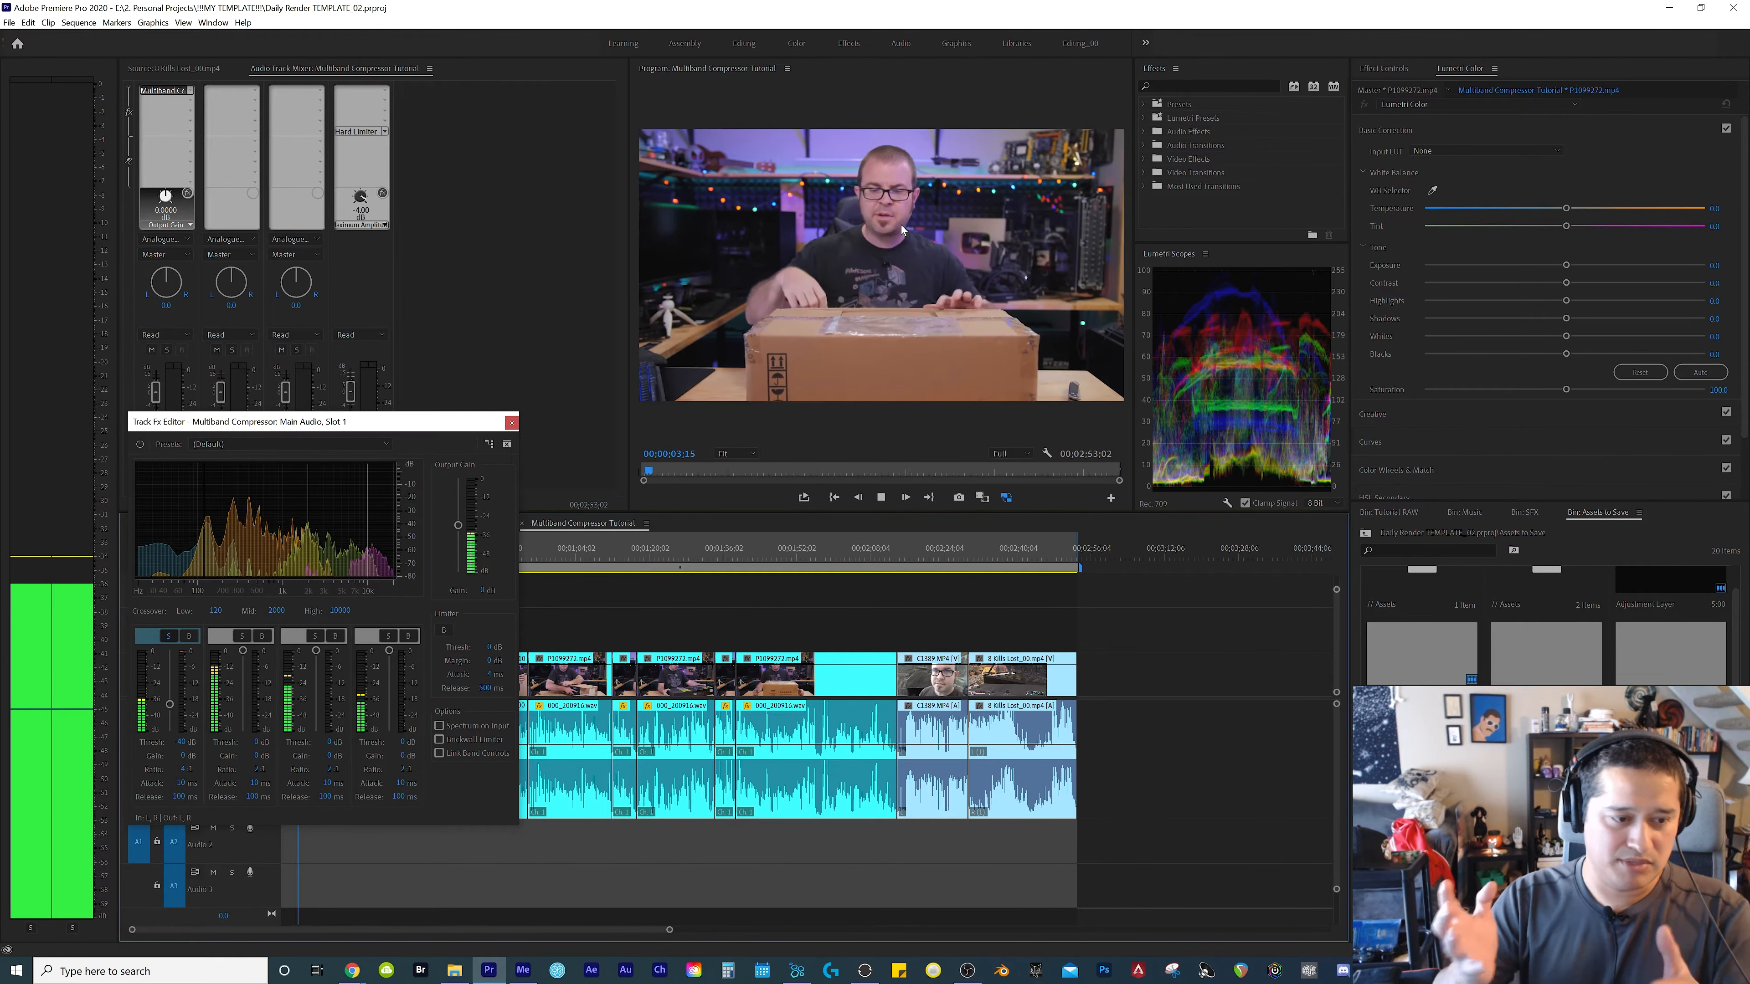
left_click(168, 636)
left_click(241, 636)
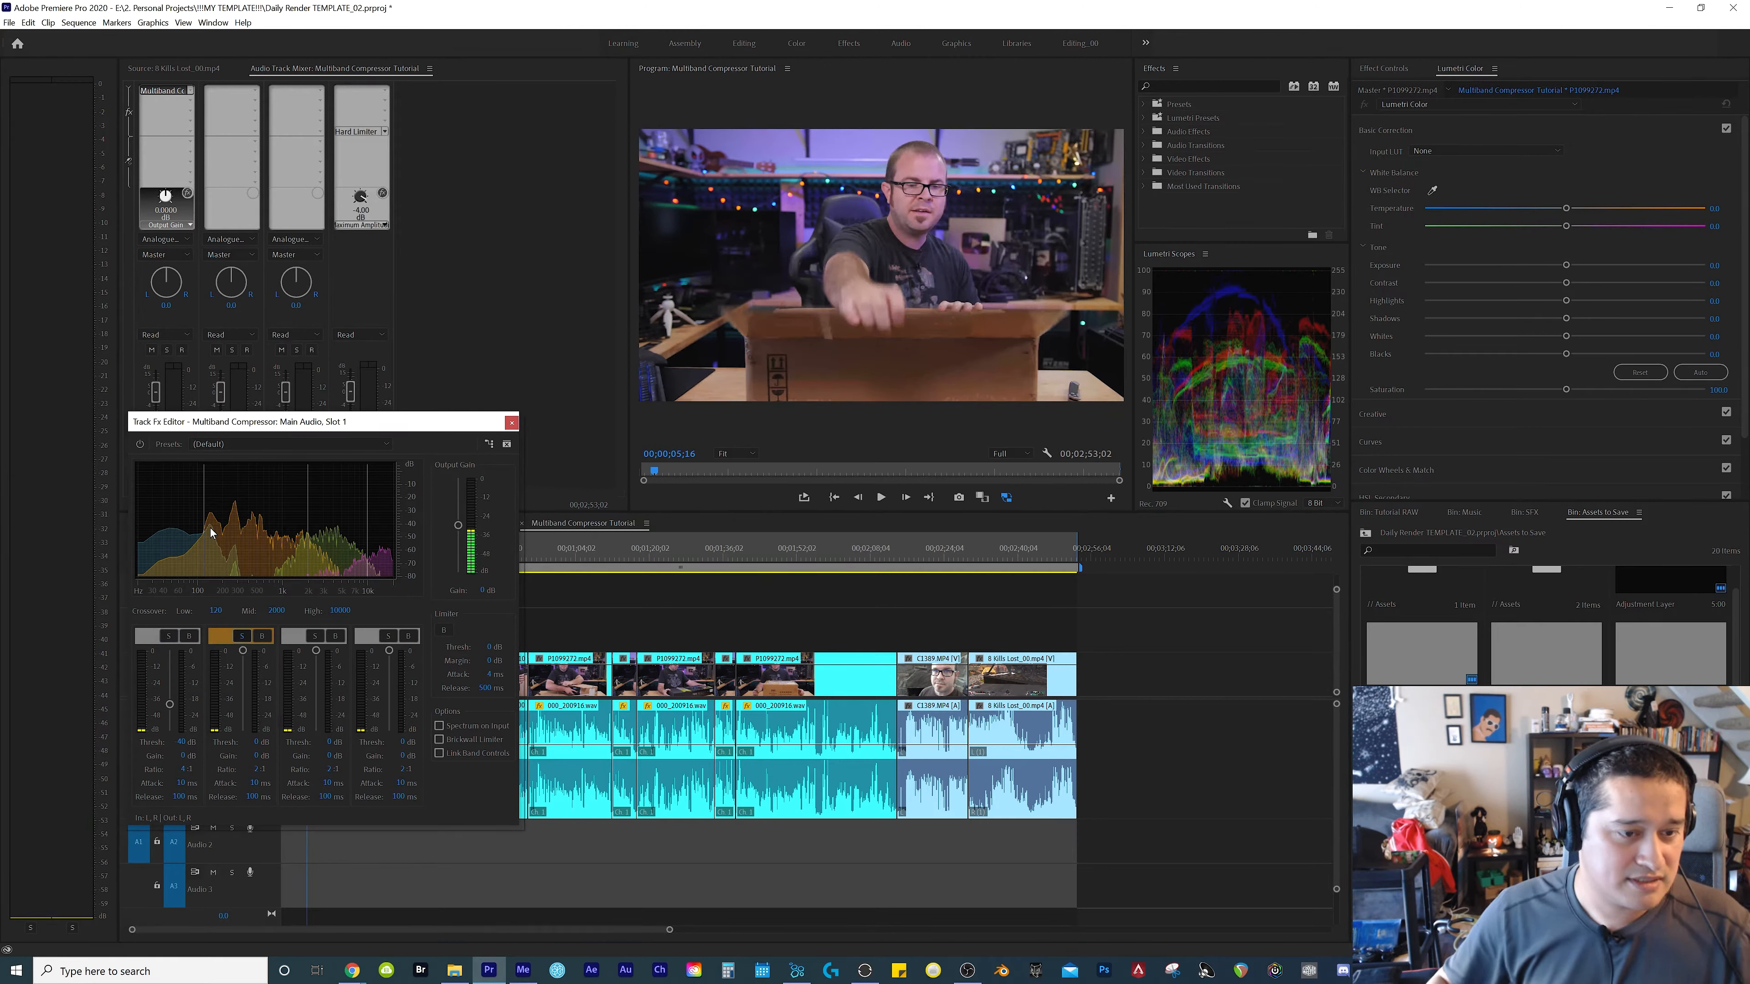
Play the soloed second band, set its threshold to -10 dB and ratio to 4:1, and replay it up to 00;00;35;19
key("space")
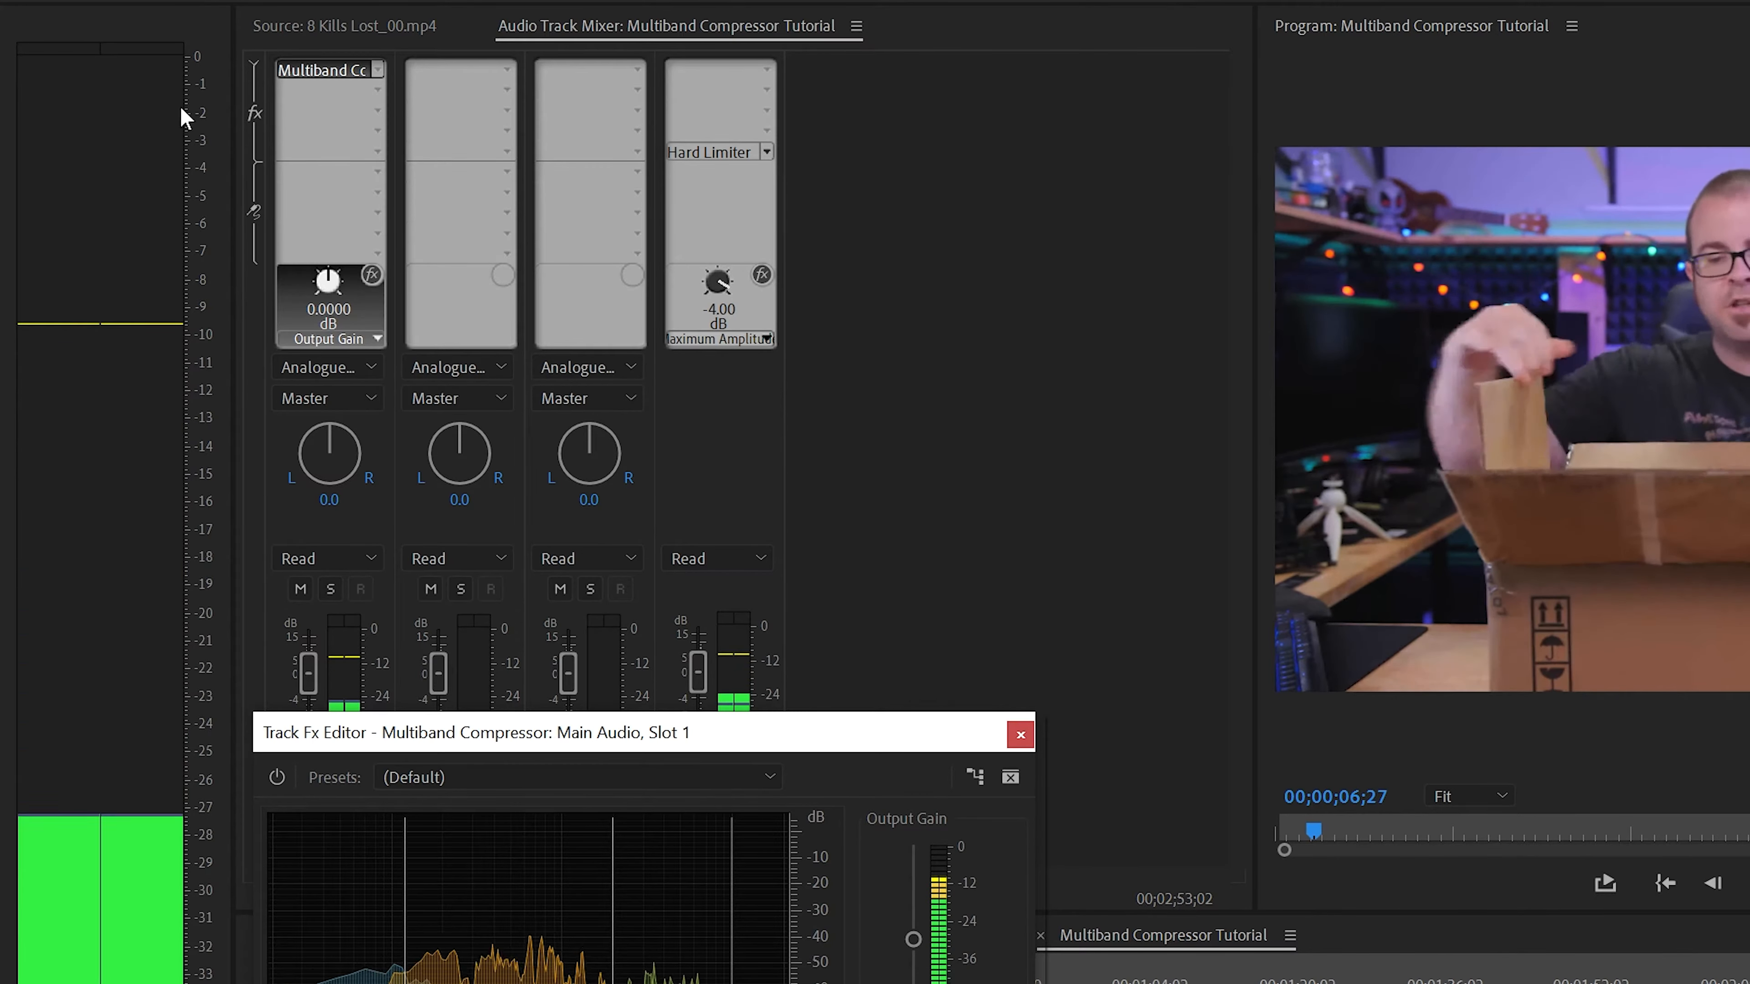
left_click_drag(454, 730, 435, 89)
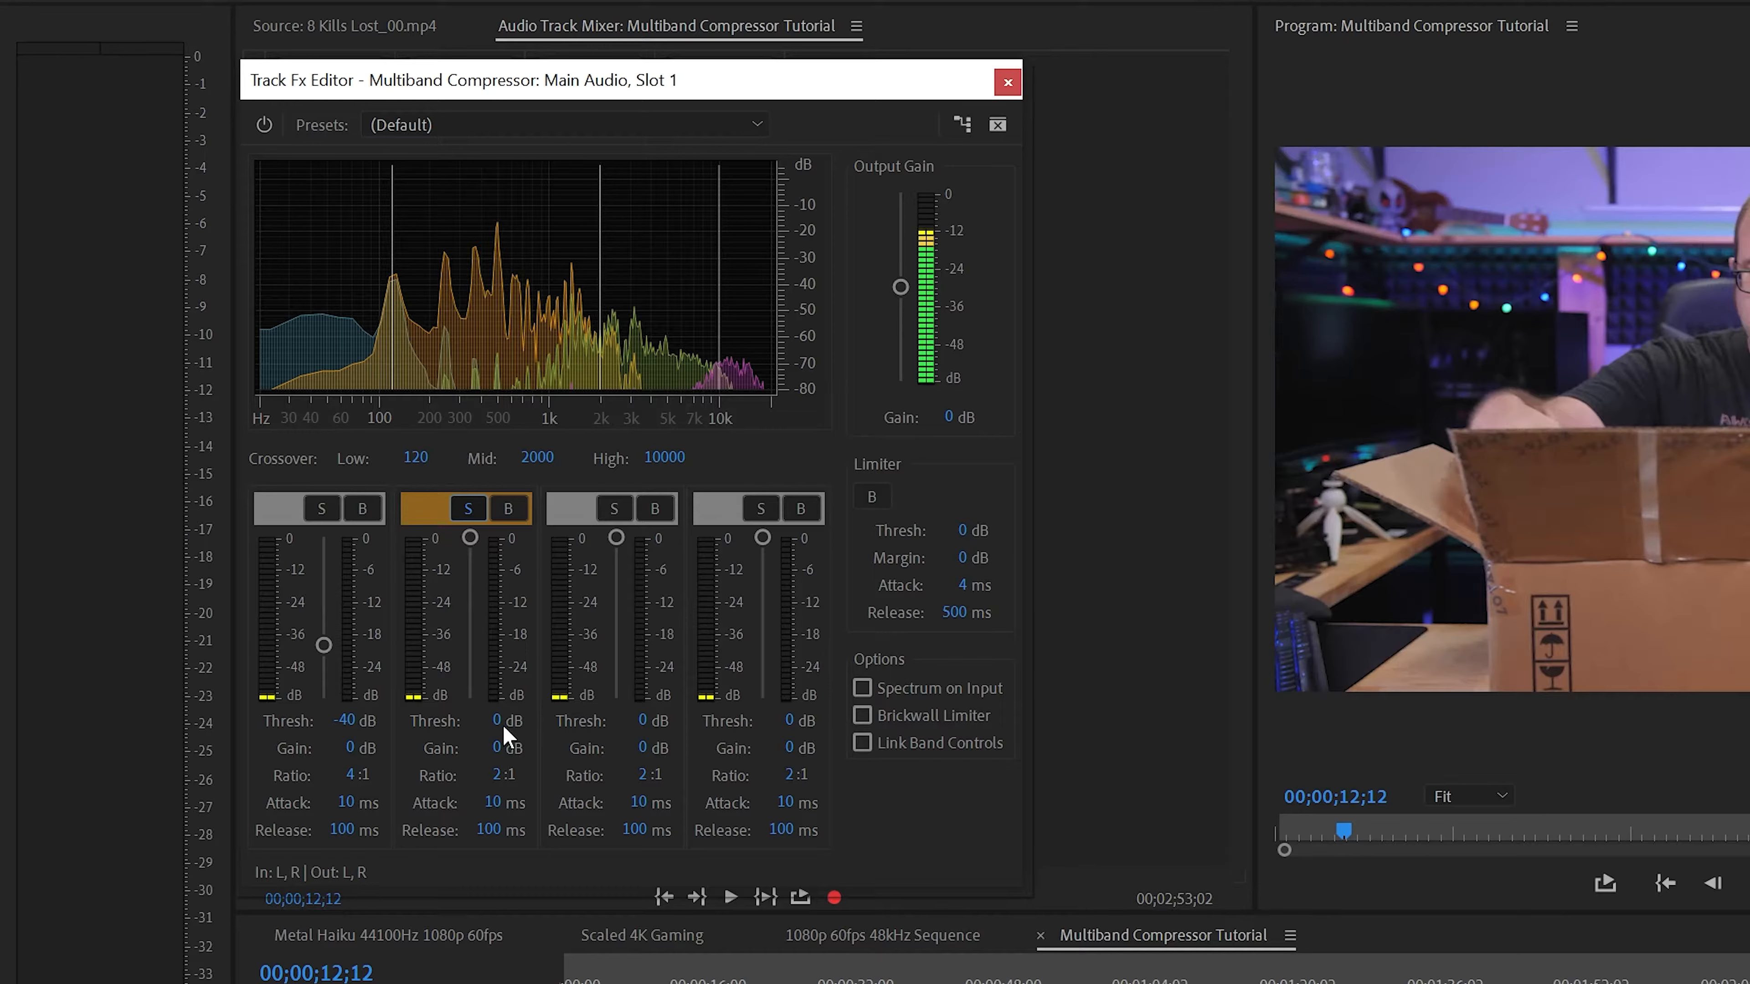
left_click(500, 723)
key("space")
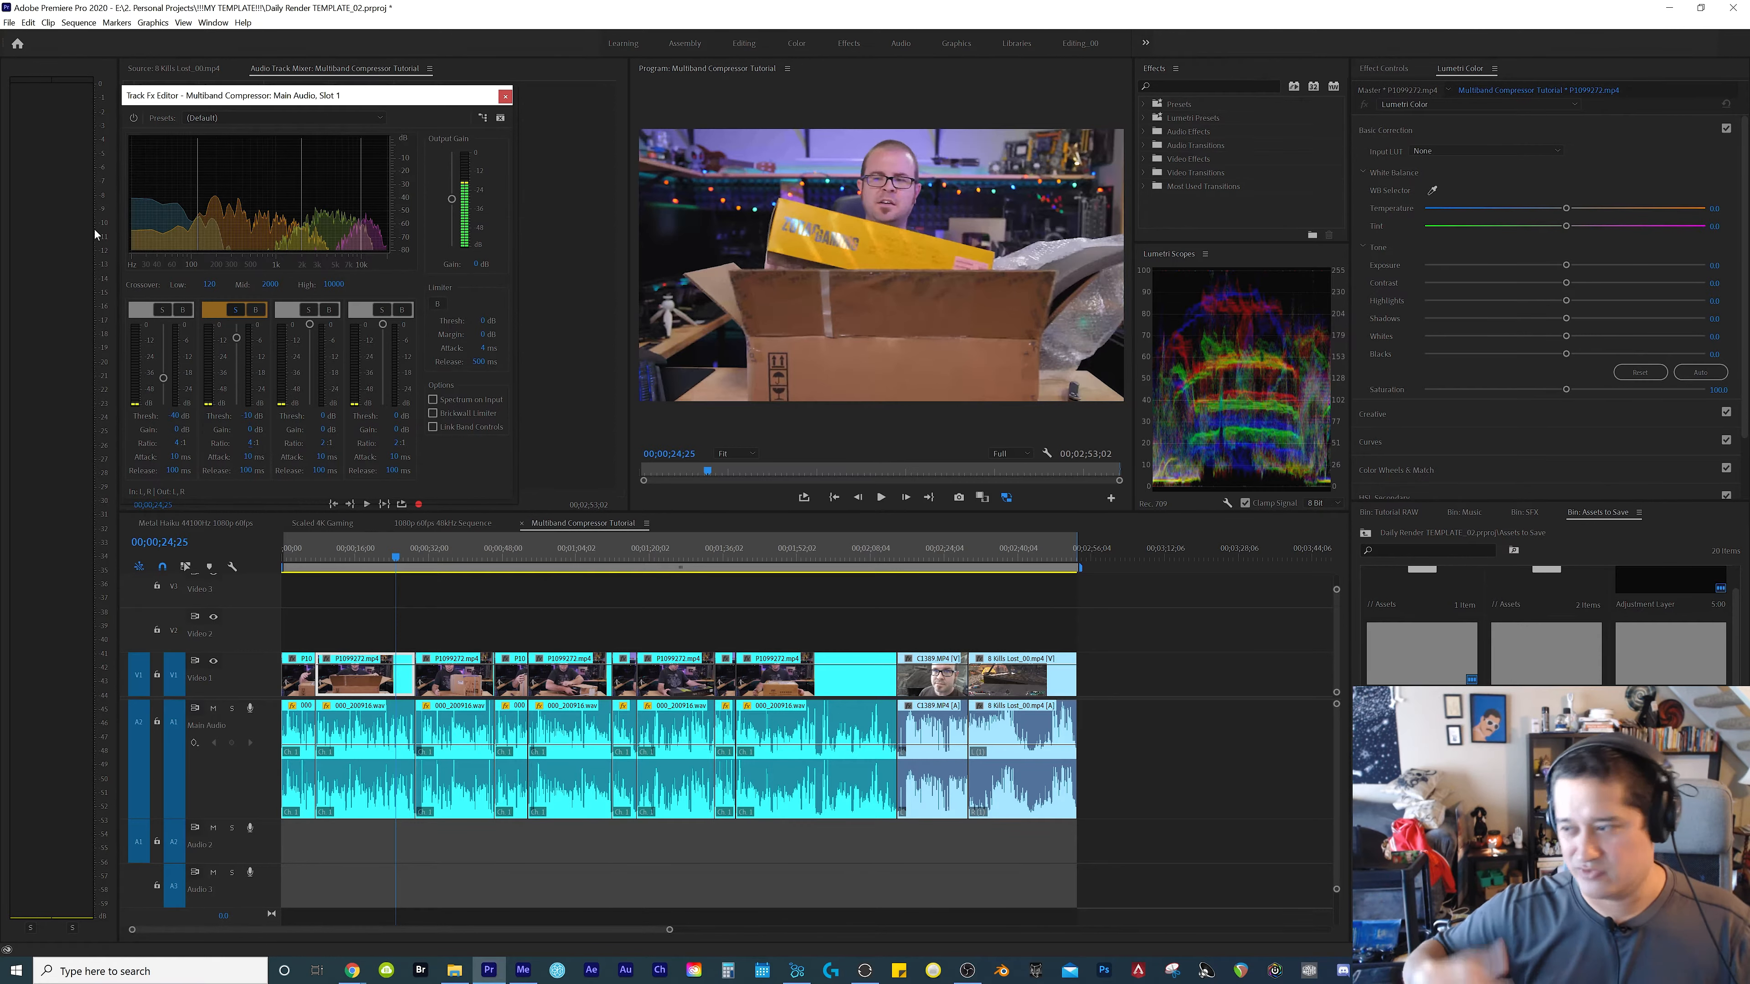
key("space")
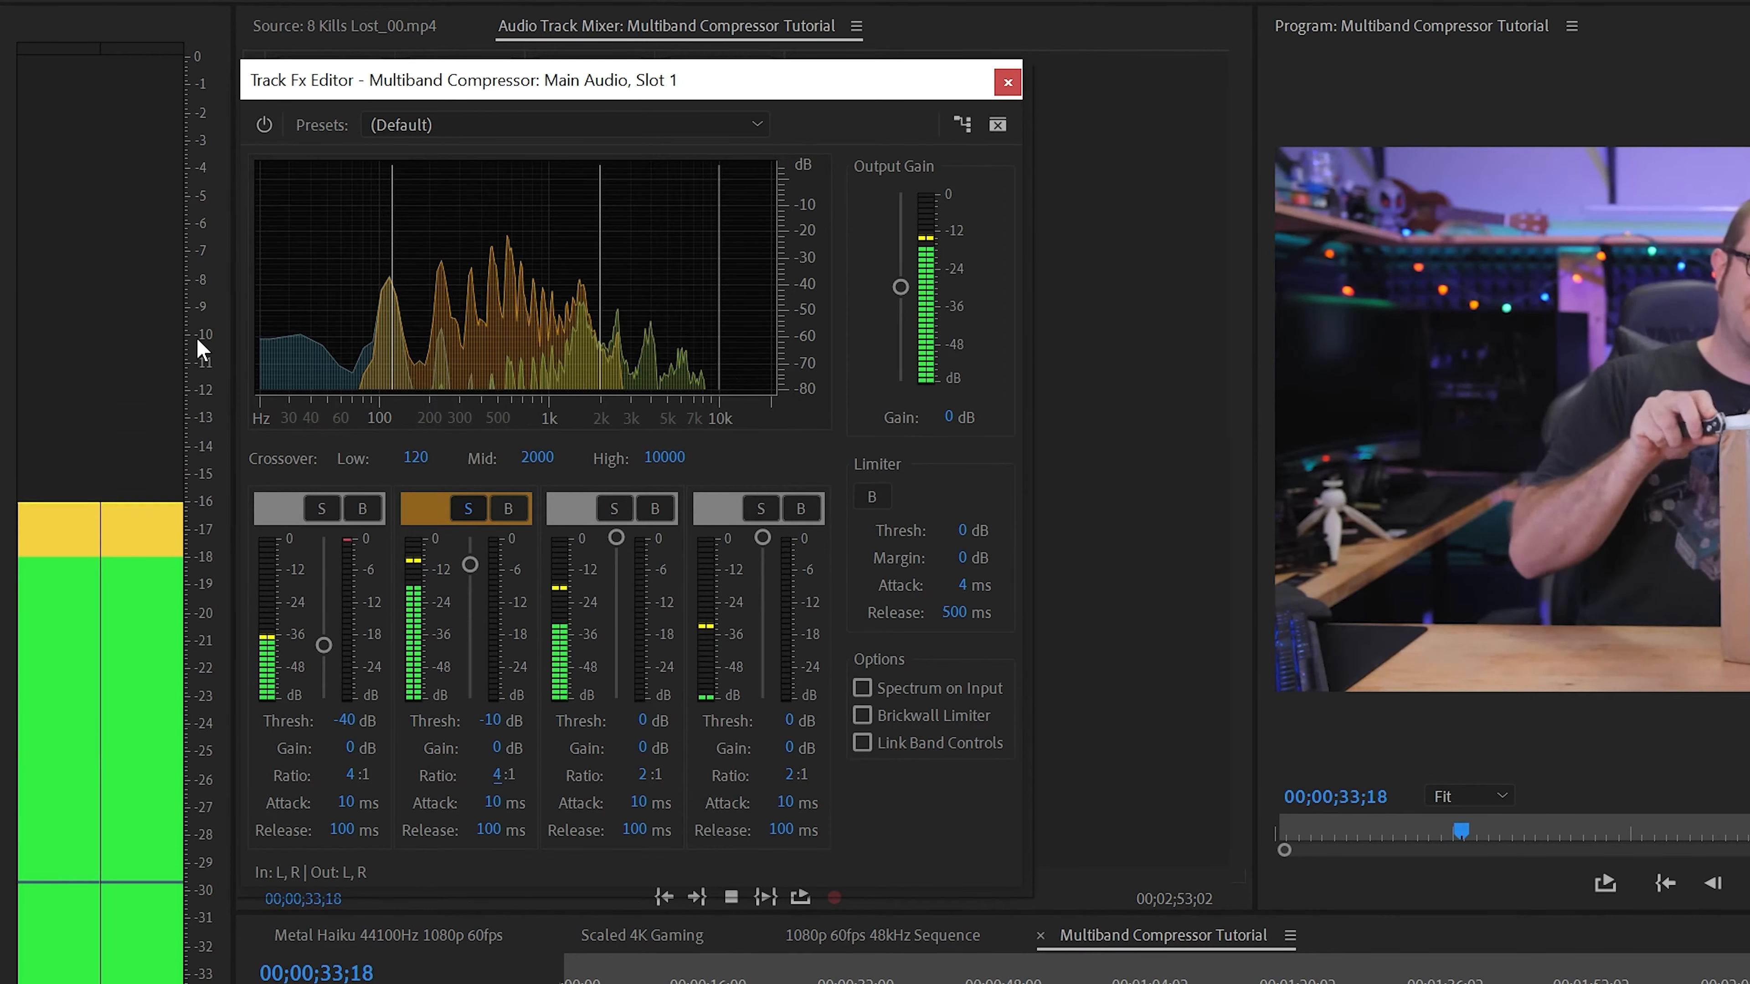
key("space")
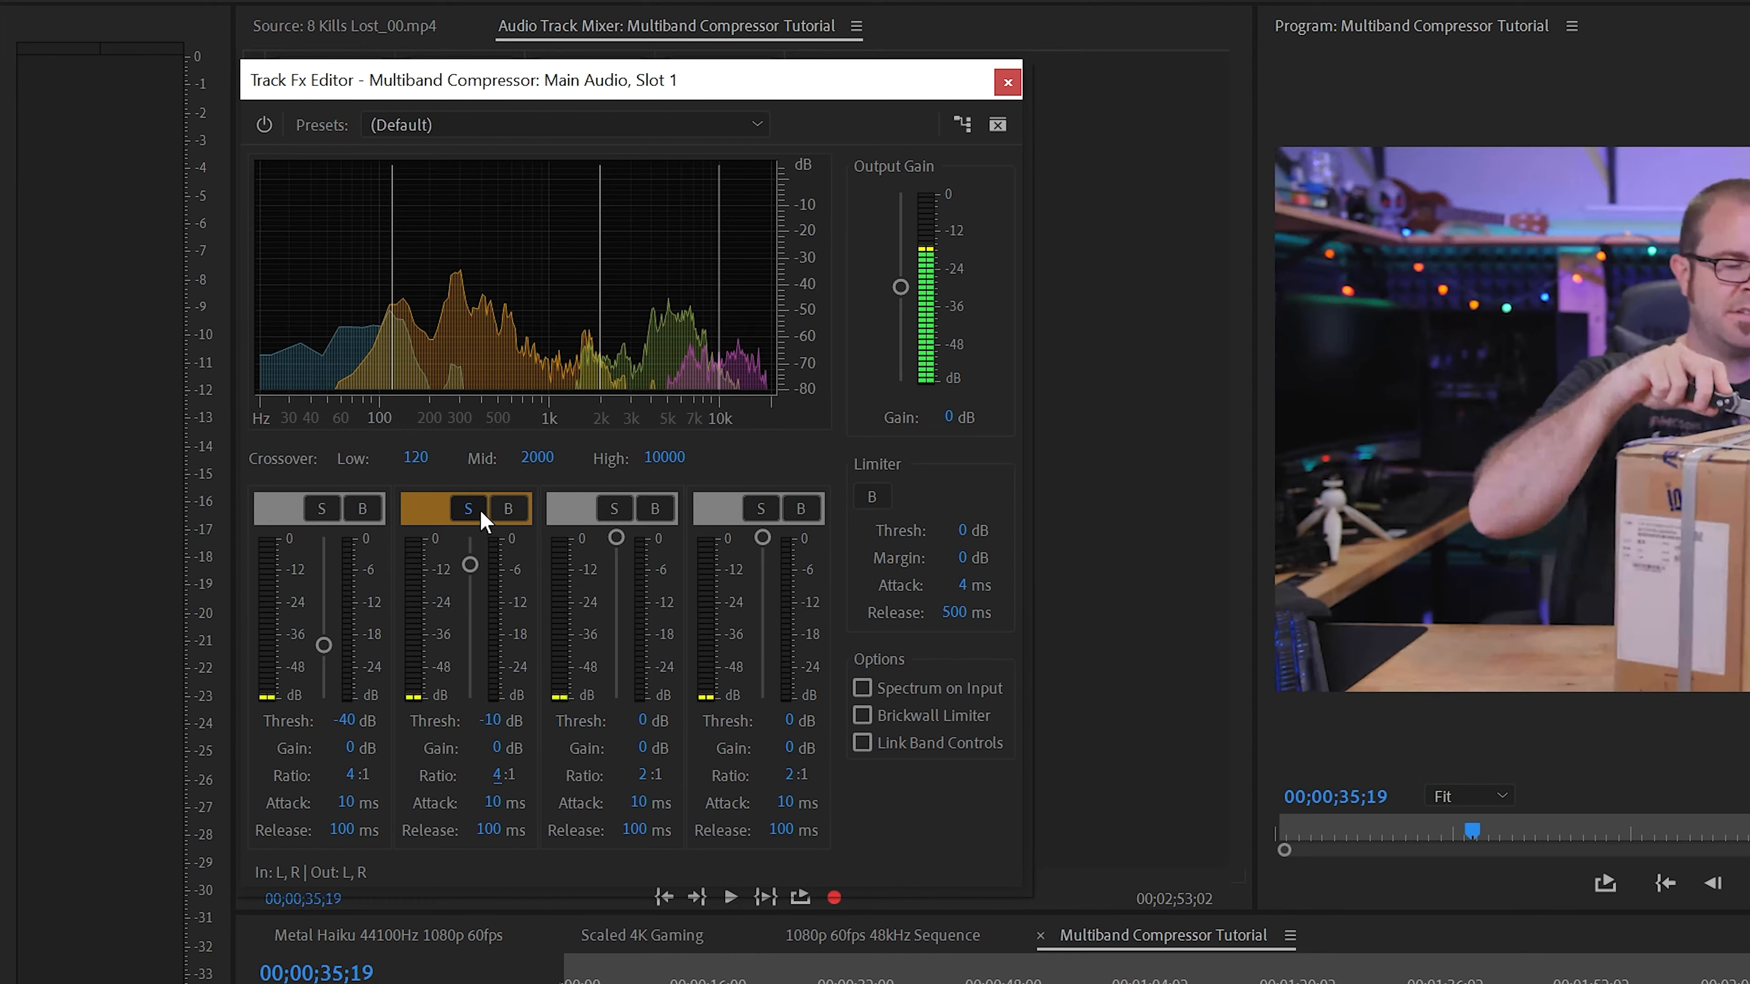
Solo the third band, set its threshold to -20 dB and ratio to 4:1, and play it up to 00;00;56;27
left_click(613, 510)
key("space")
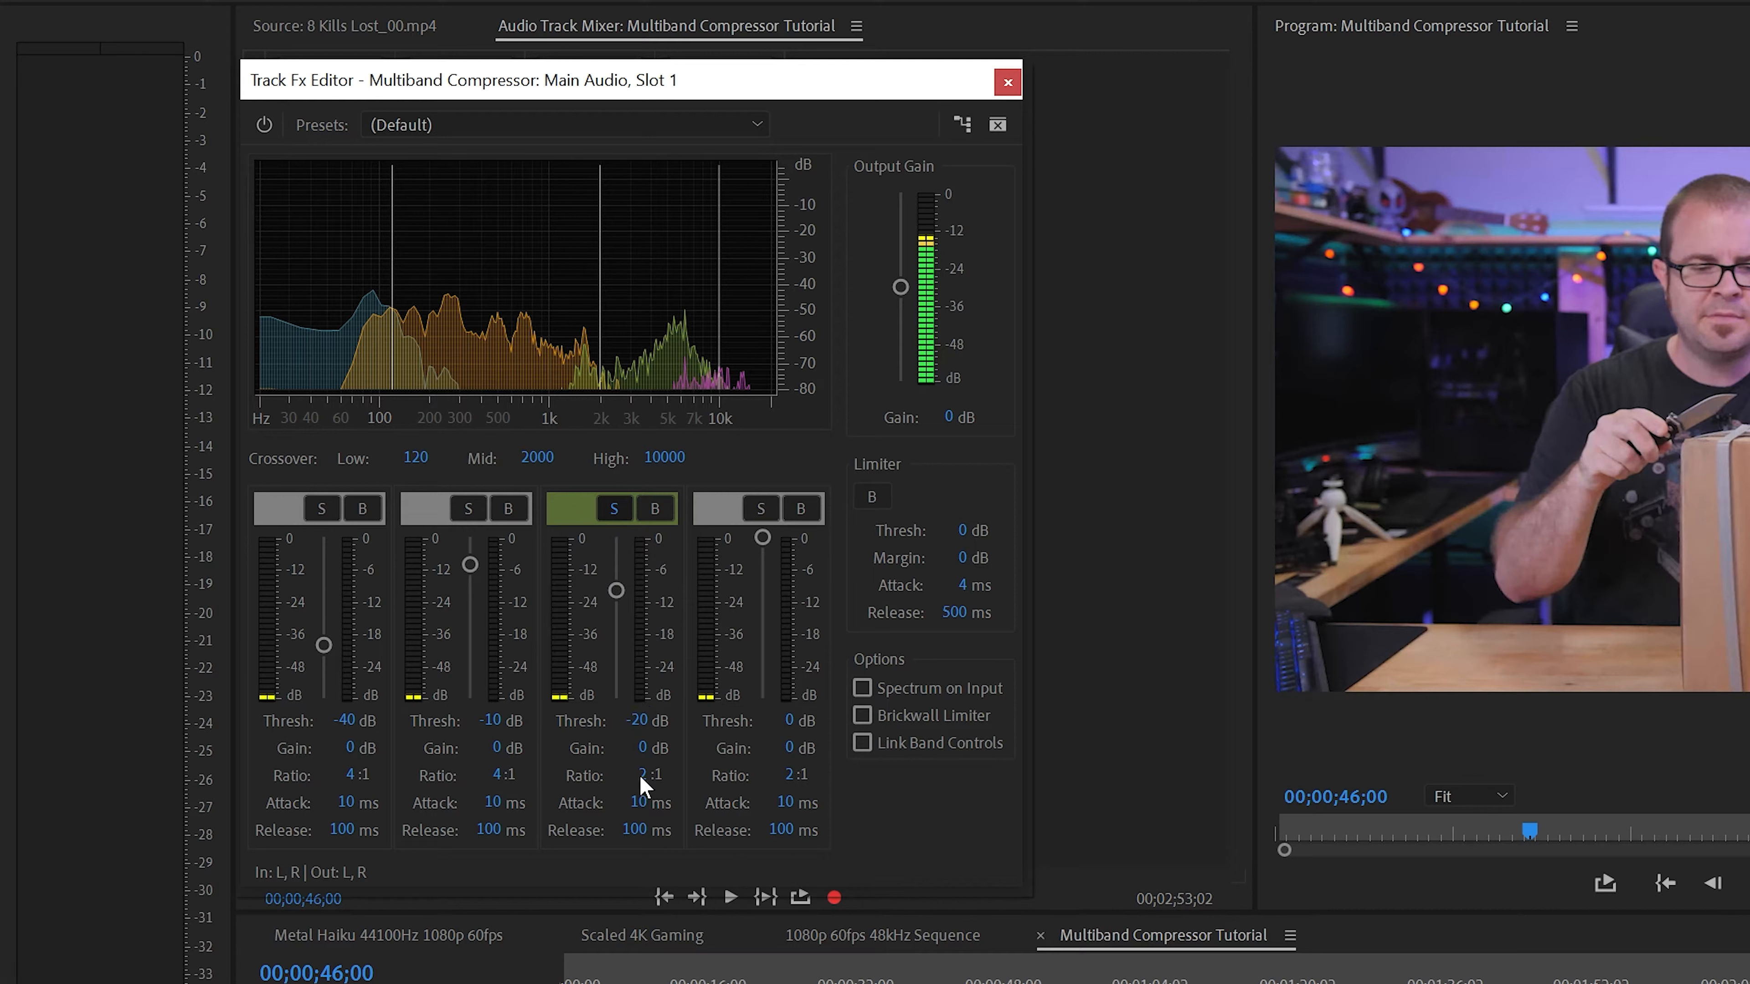
type("4")
key("Return")
key("space")
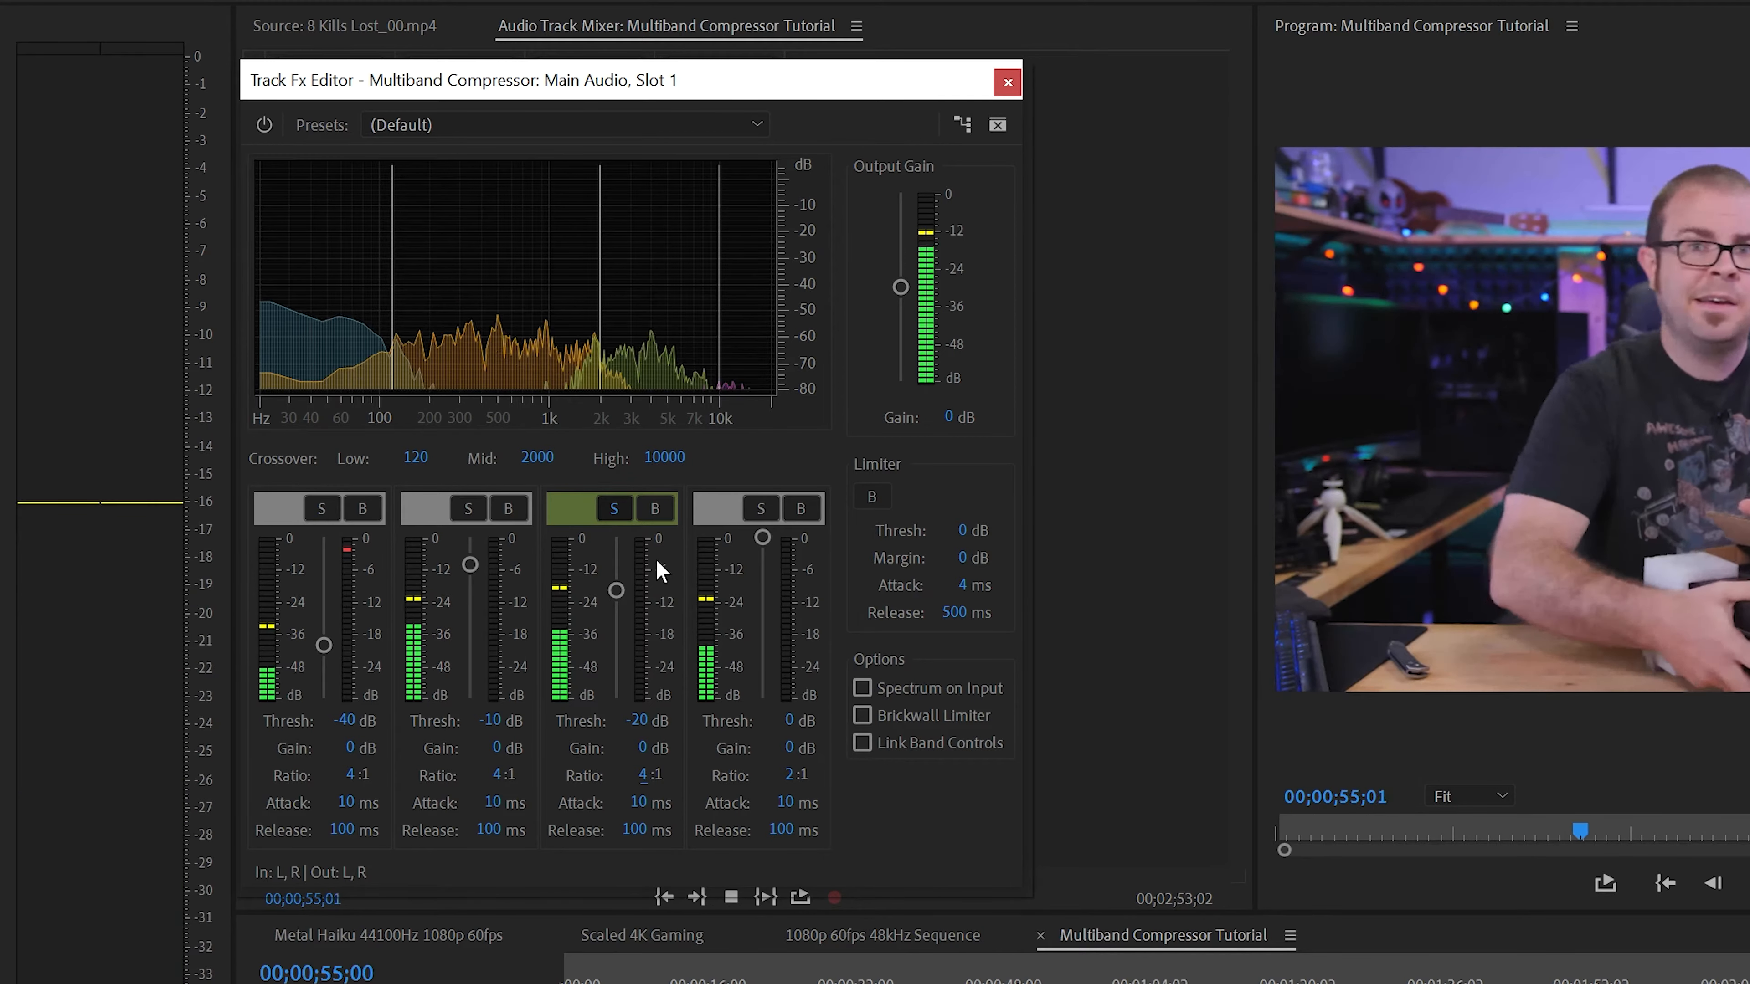
key("space")
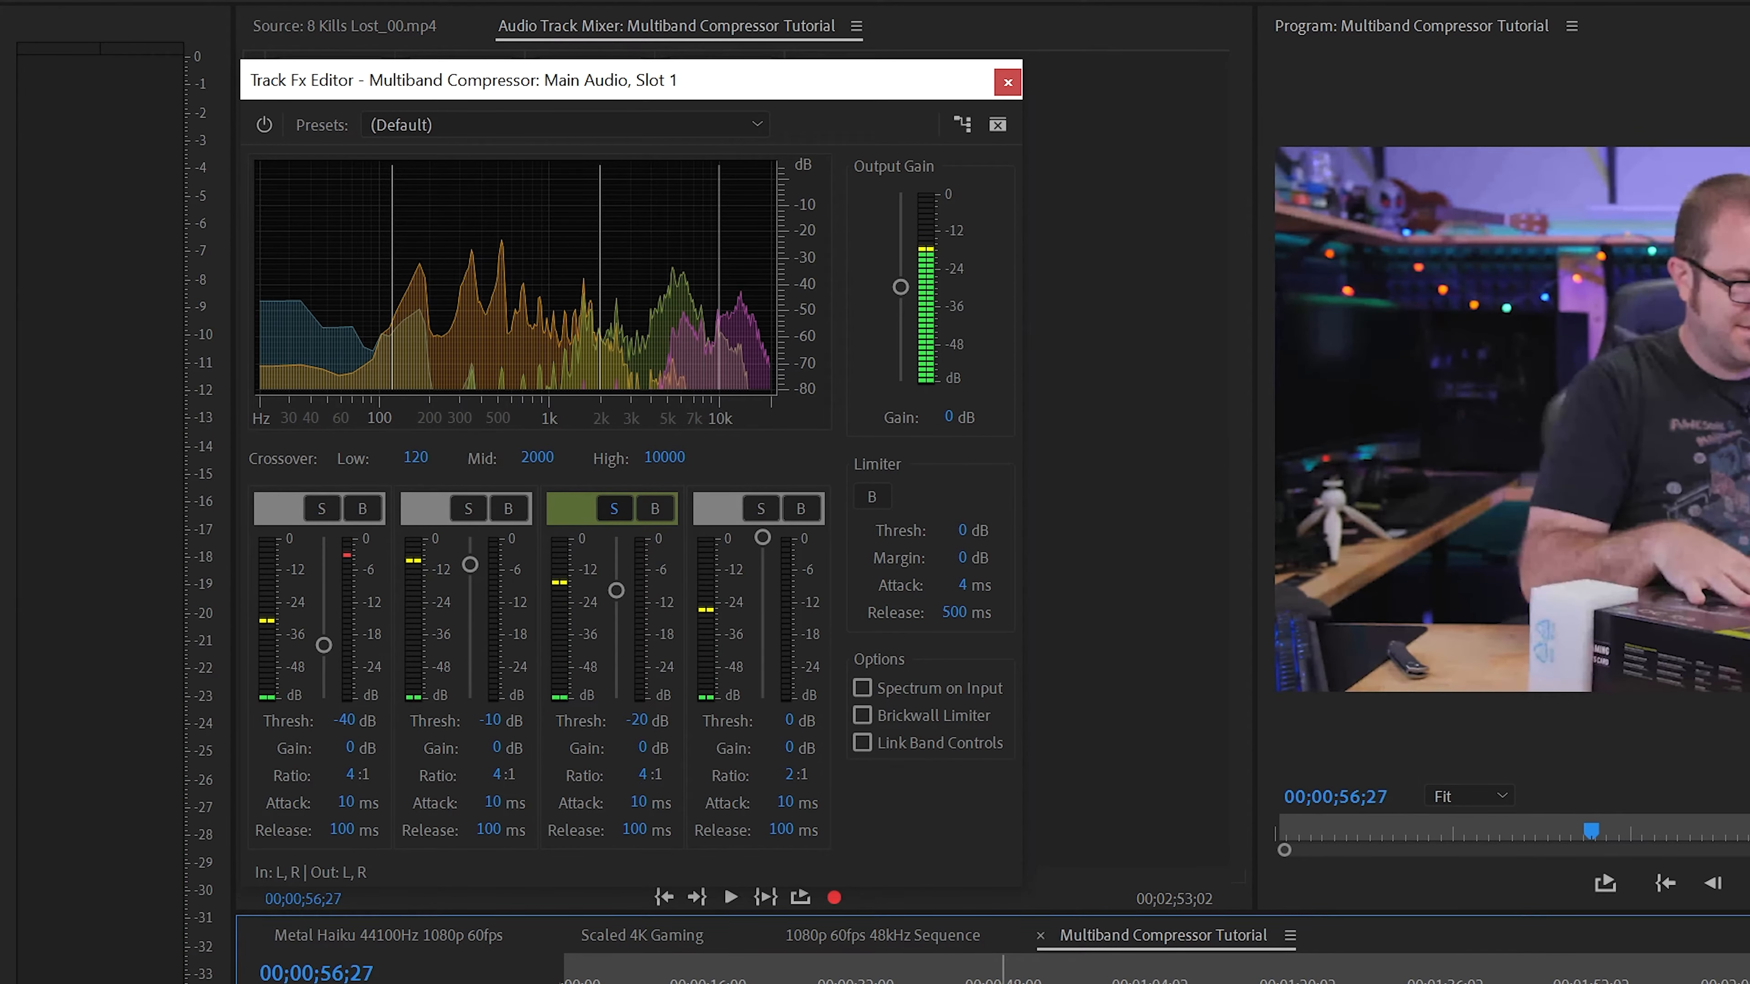
Replay the soloed third and second bands up to 00;00;38;02 and set the attack of both bands to 3 ms
left_click_drag(1085, 982, 988, 982)
key("space")
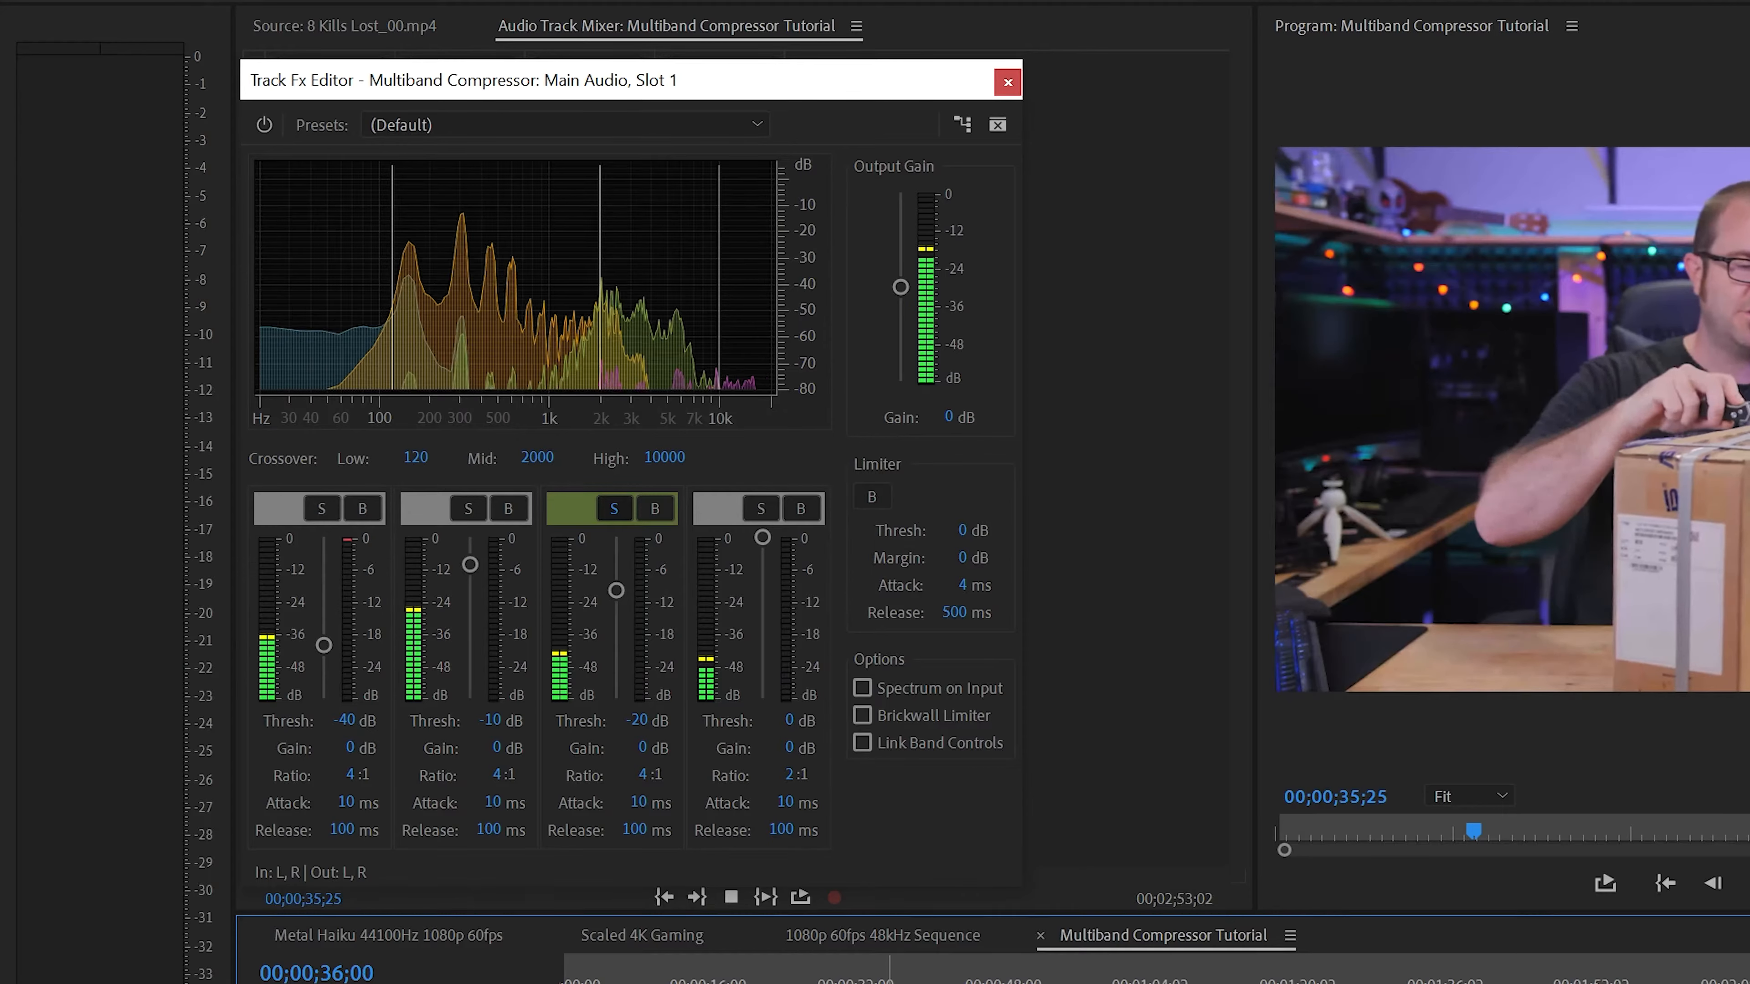
key("space")
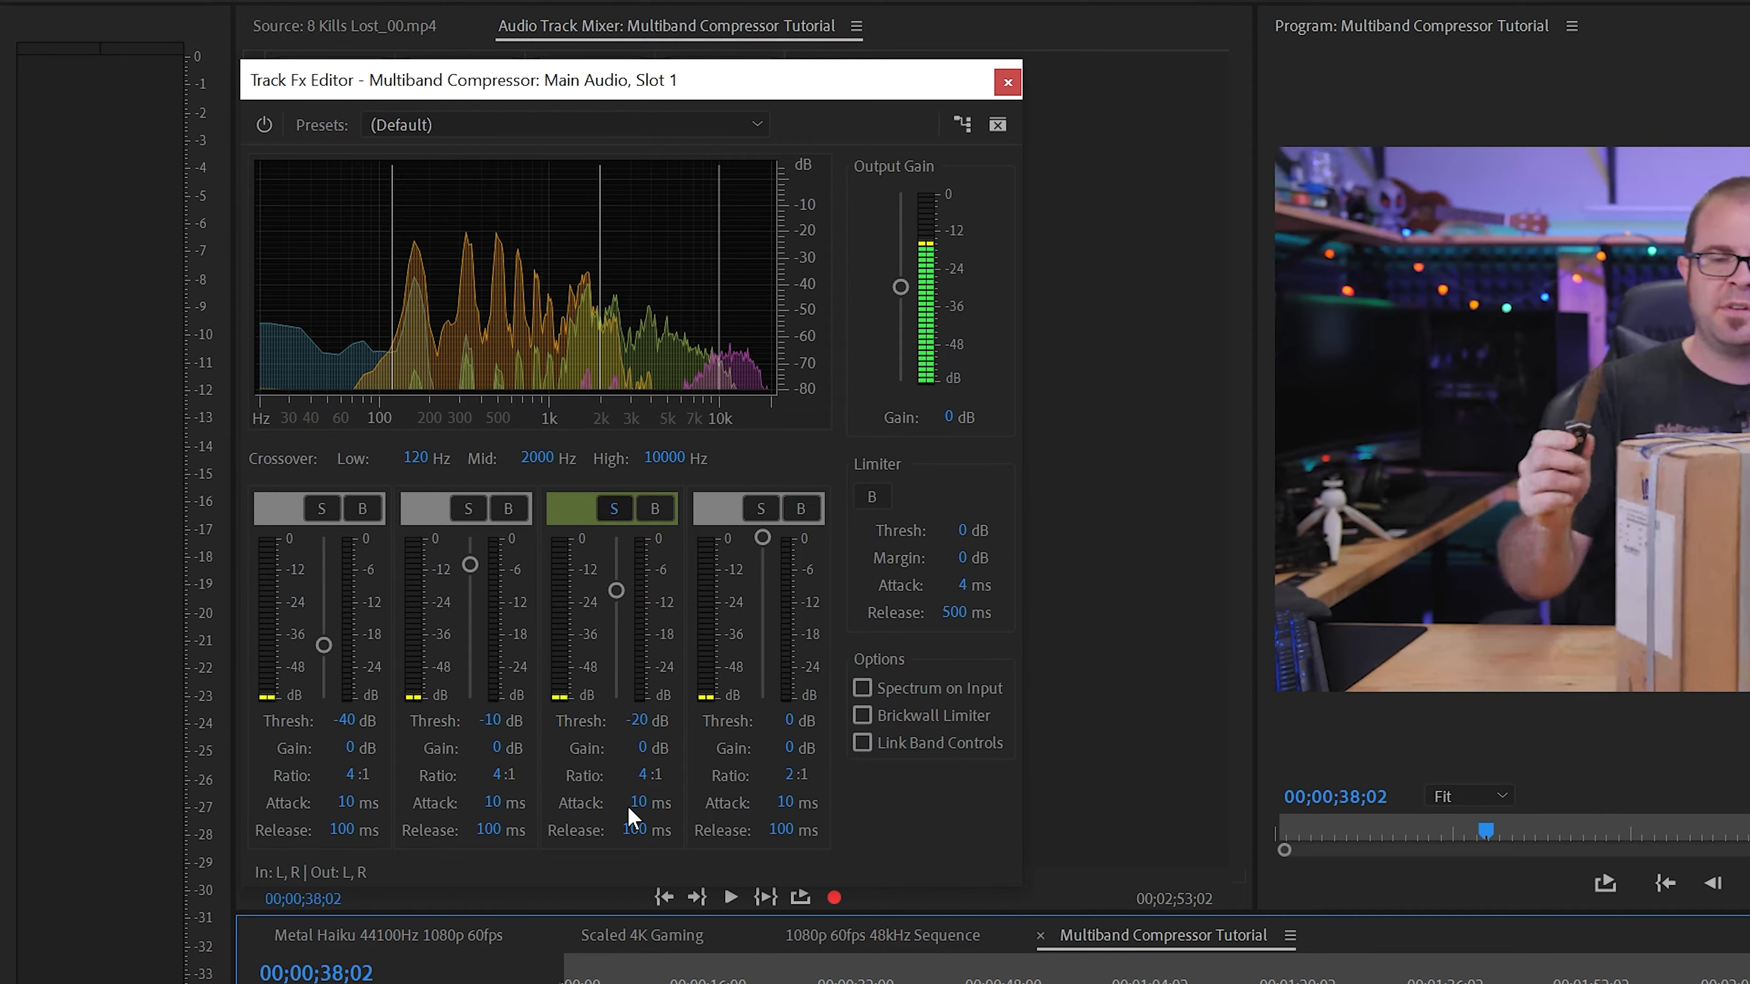
left_click(637, 804)
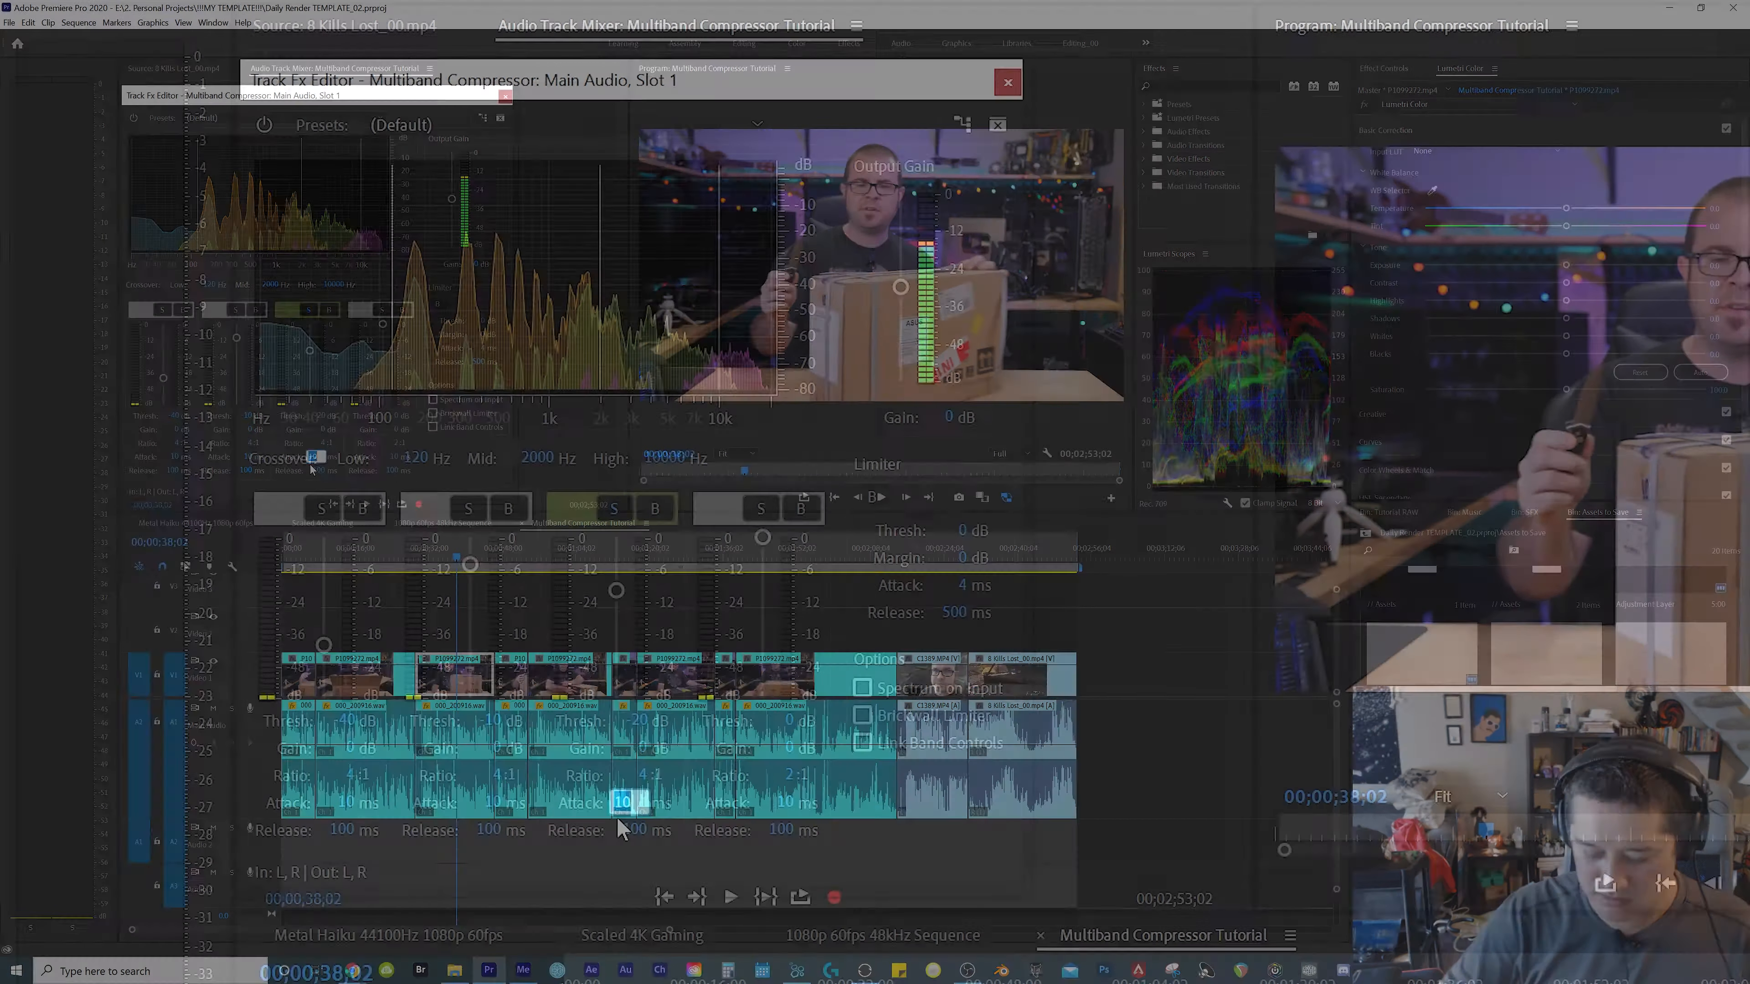
type("3")
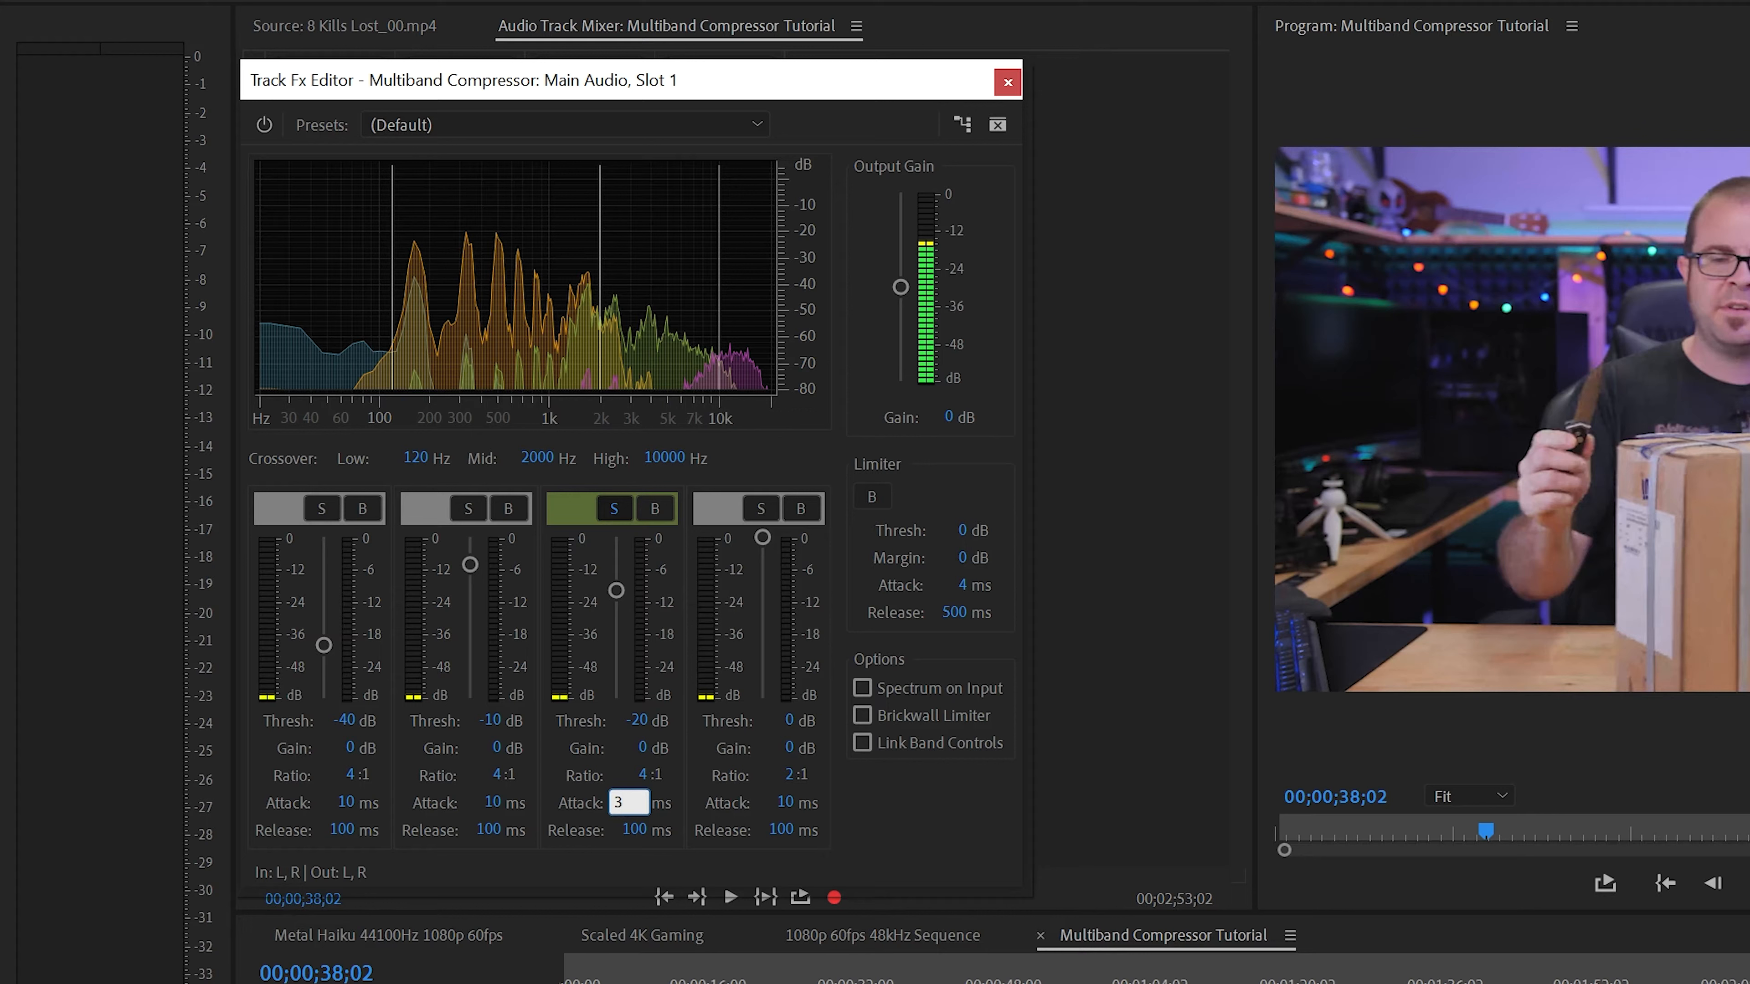
key("Return")
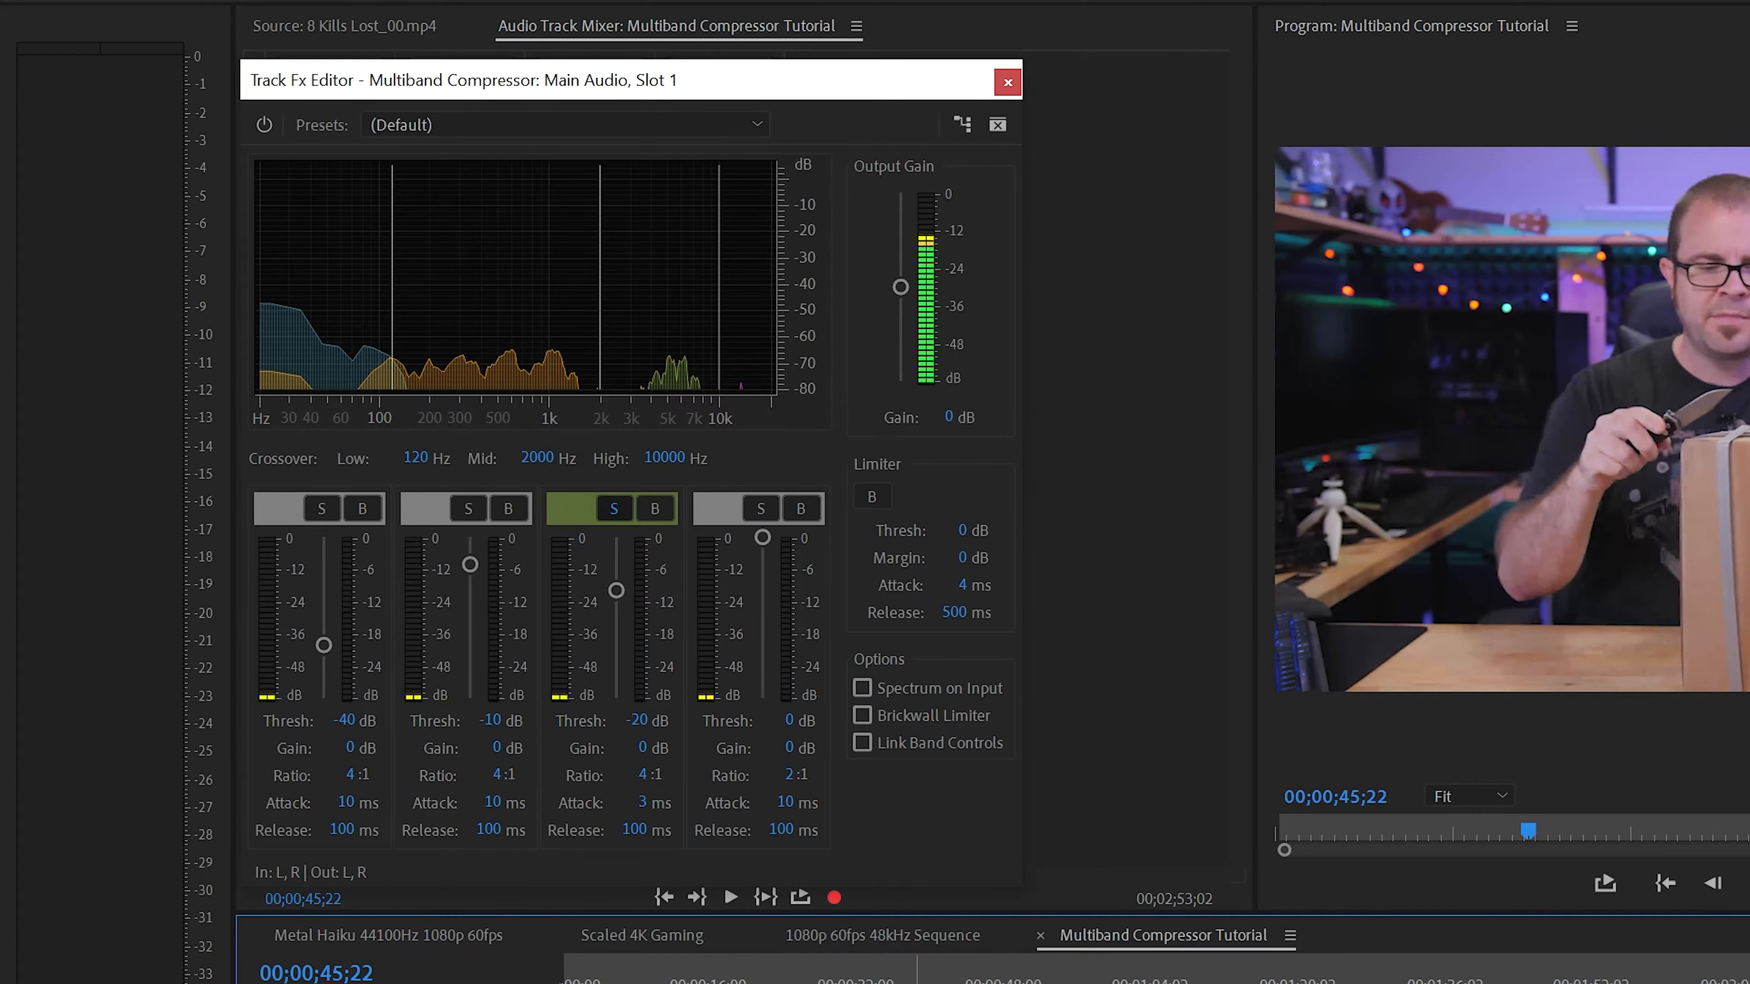
left_click(859, 982)
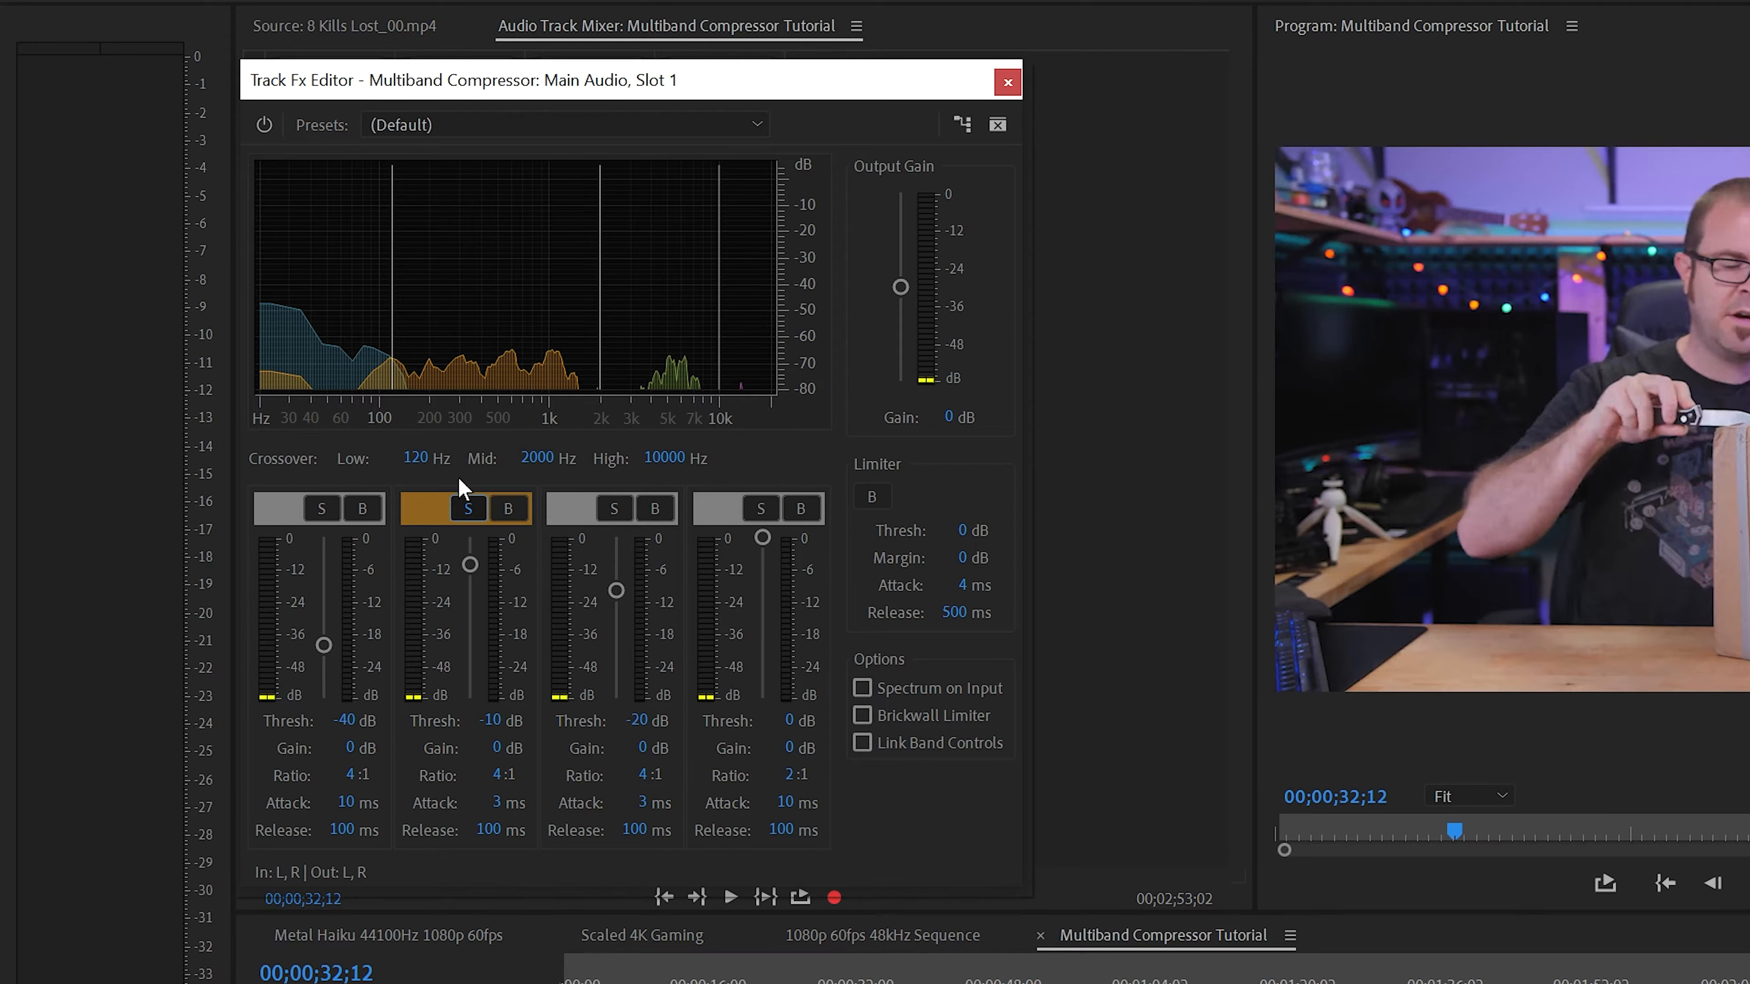
key("space")
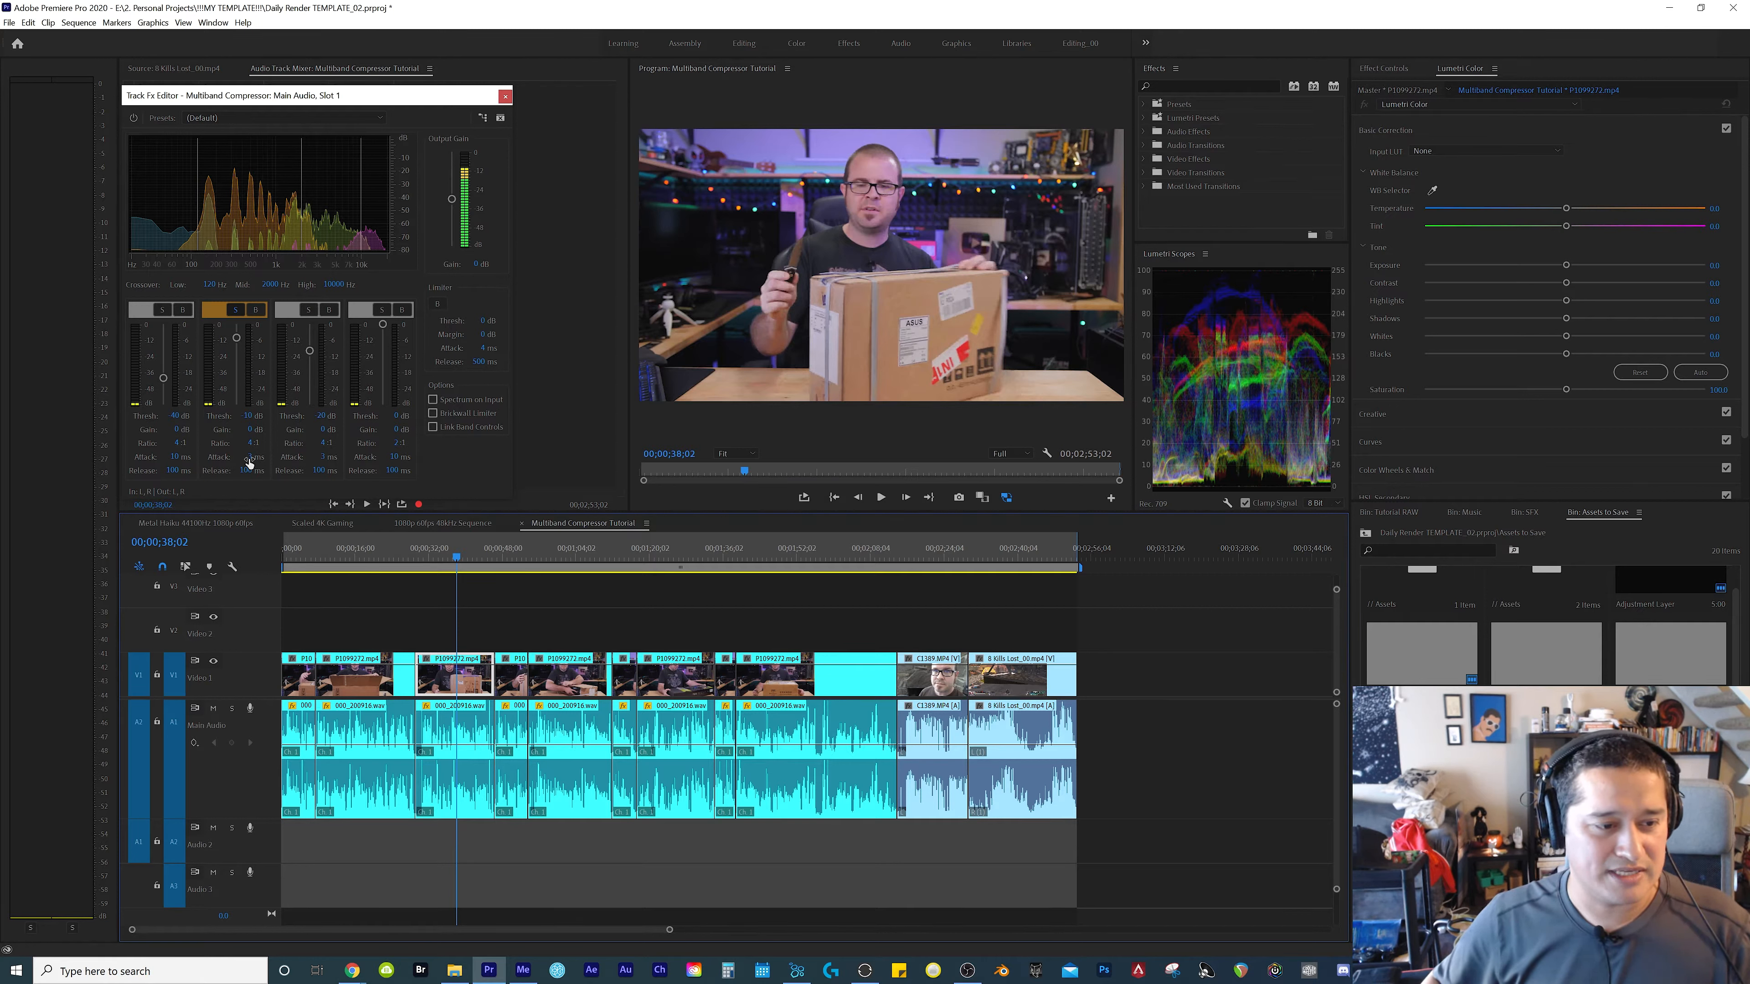
Solo the highest band, play it up to 00;00;55;18, and move the compressor window lower to uncover the track mixer
left_click(382, 311)
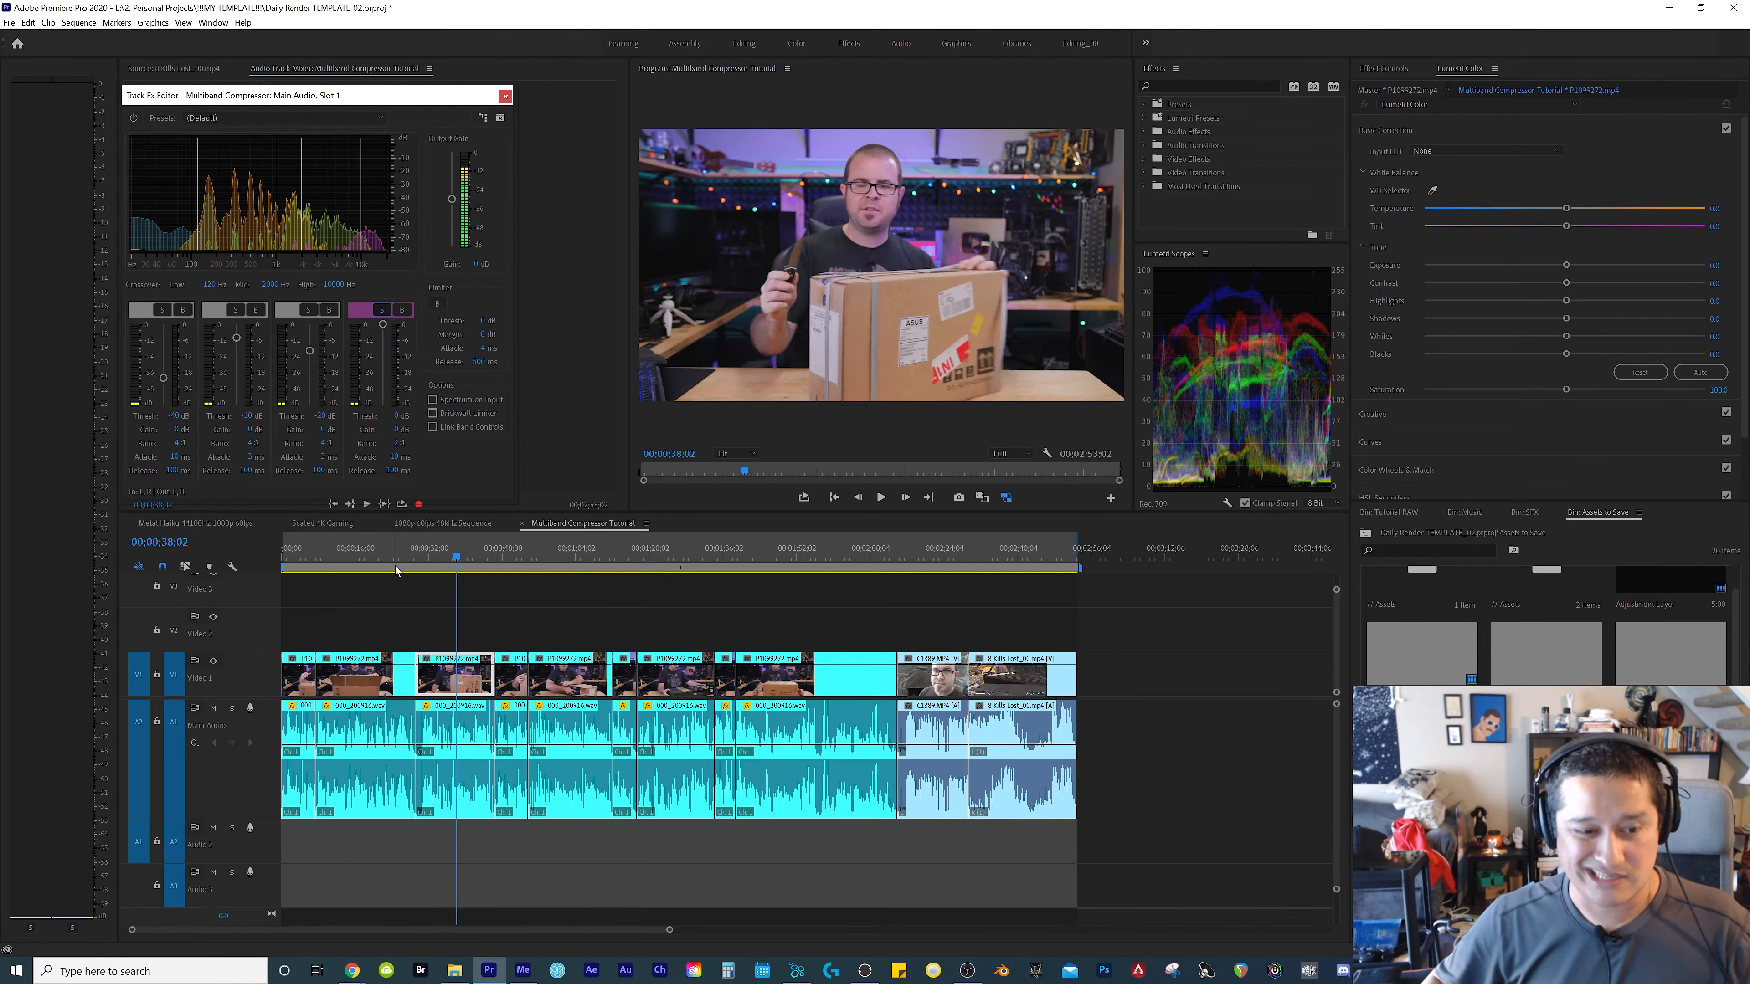
key("space")
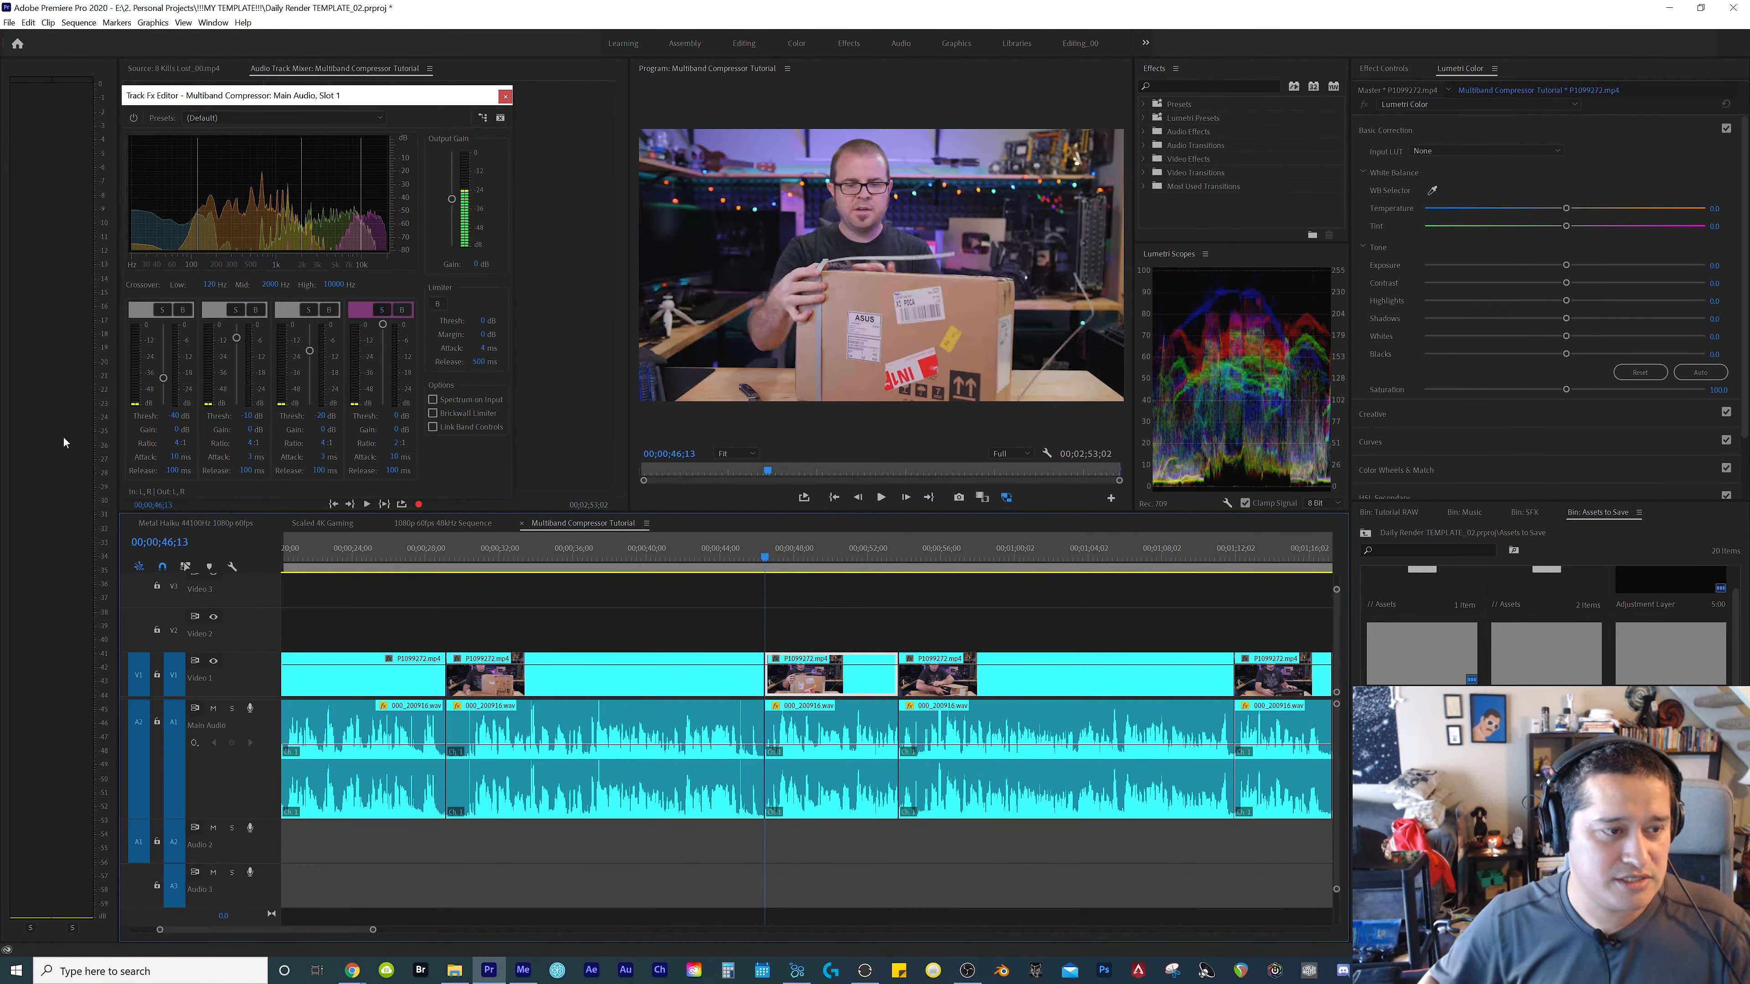
key("space")
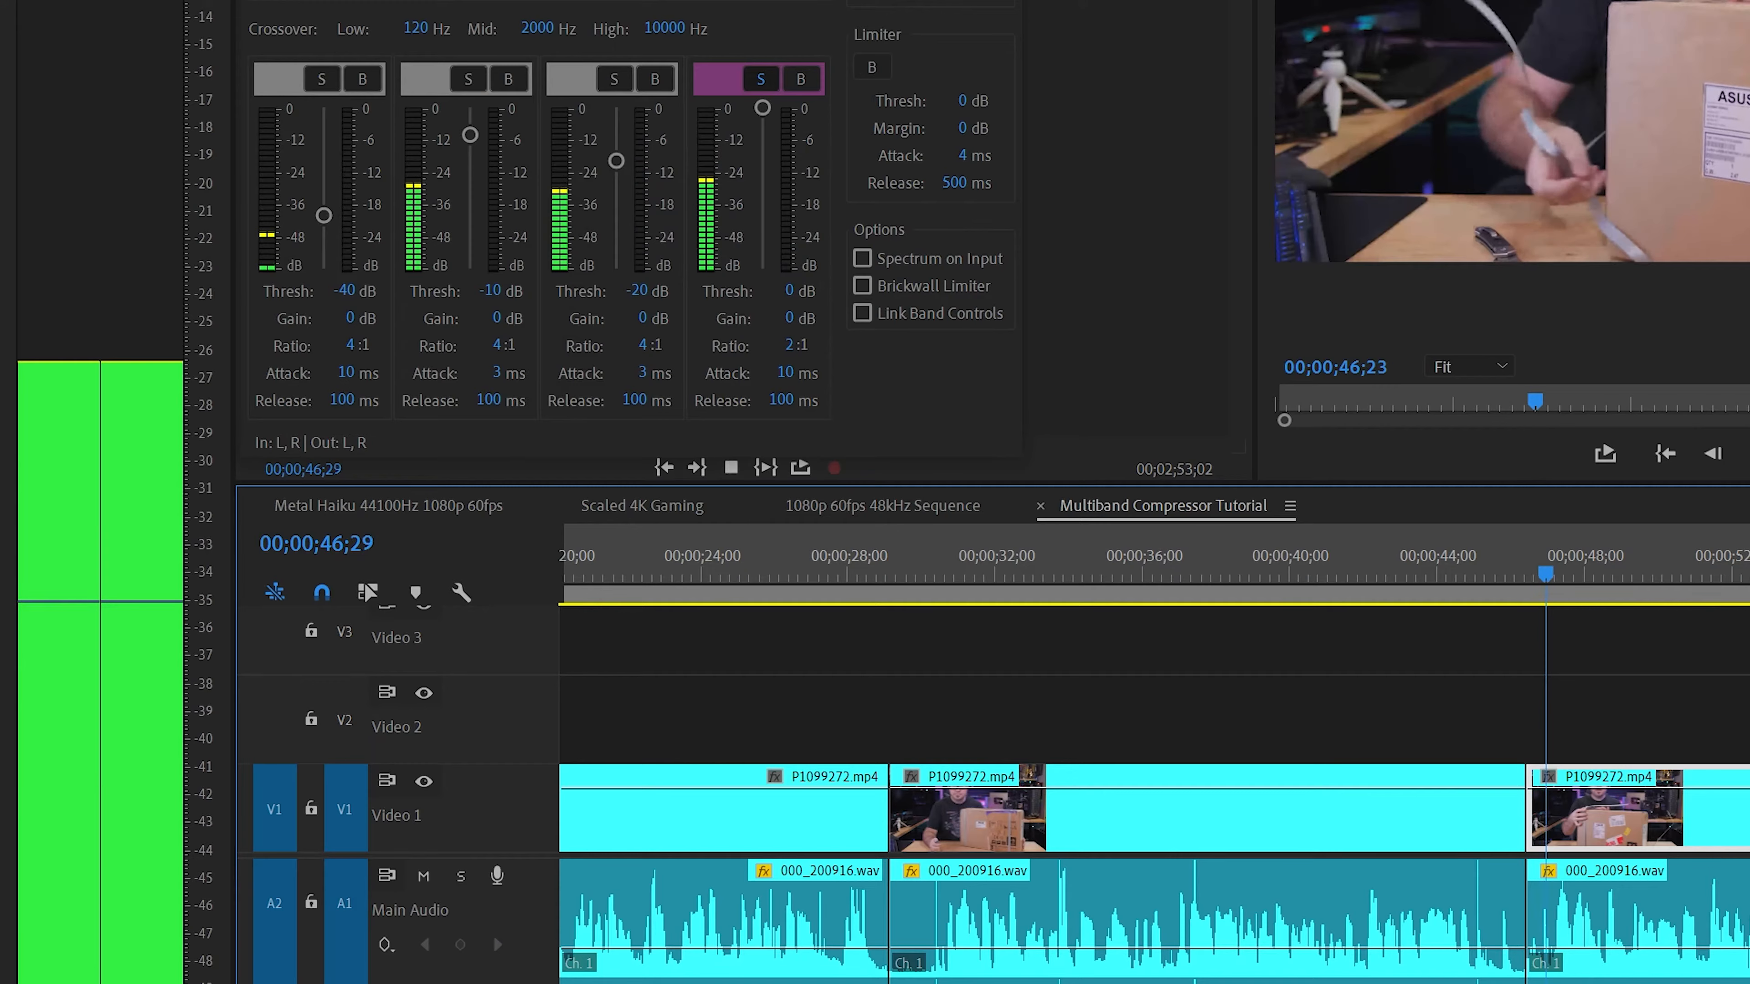
left_click_drag(444, 90, 431, 49)
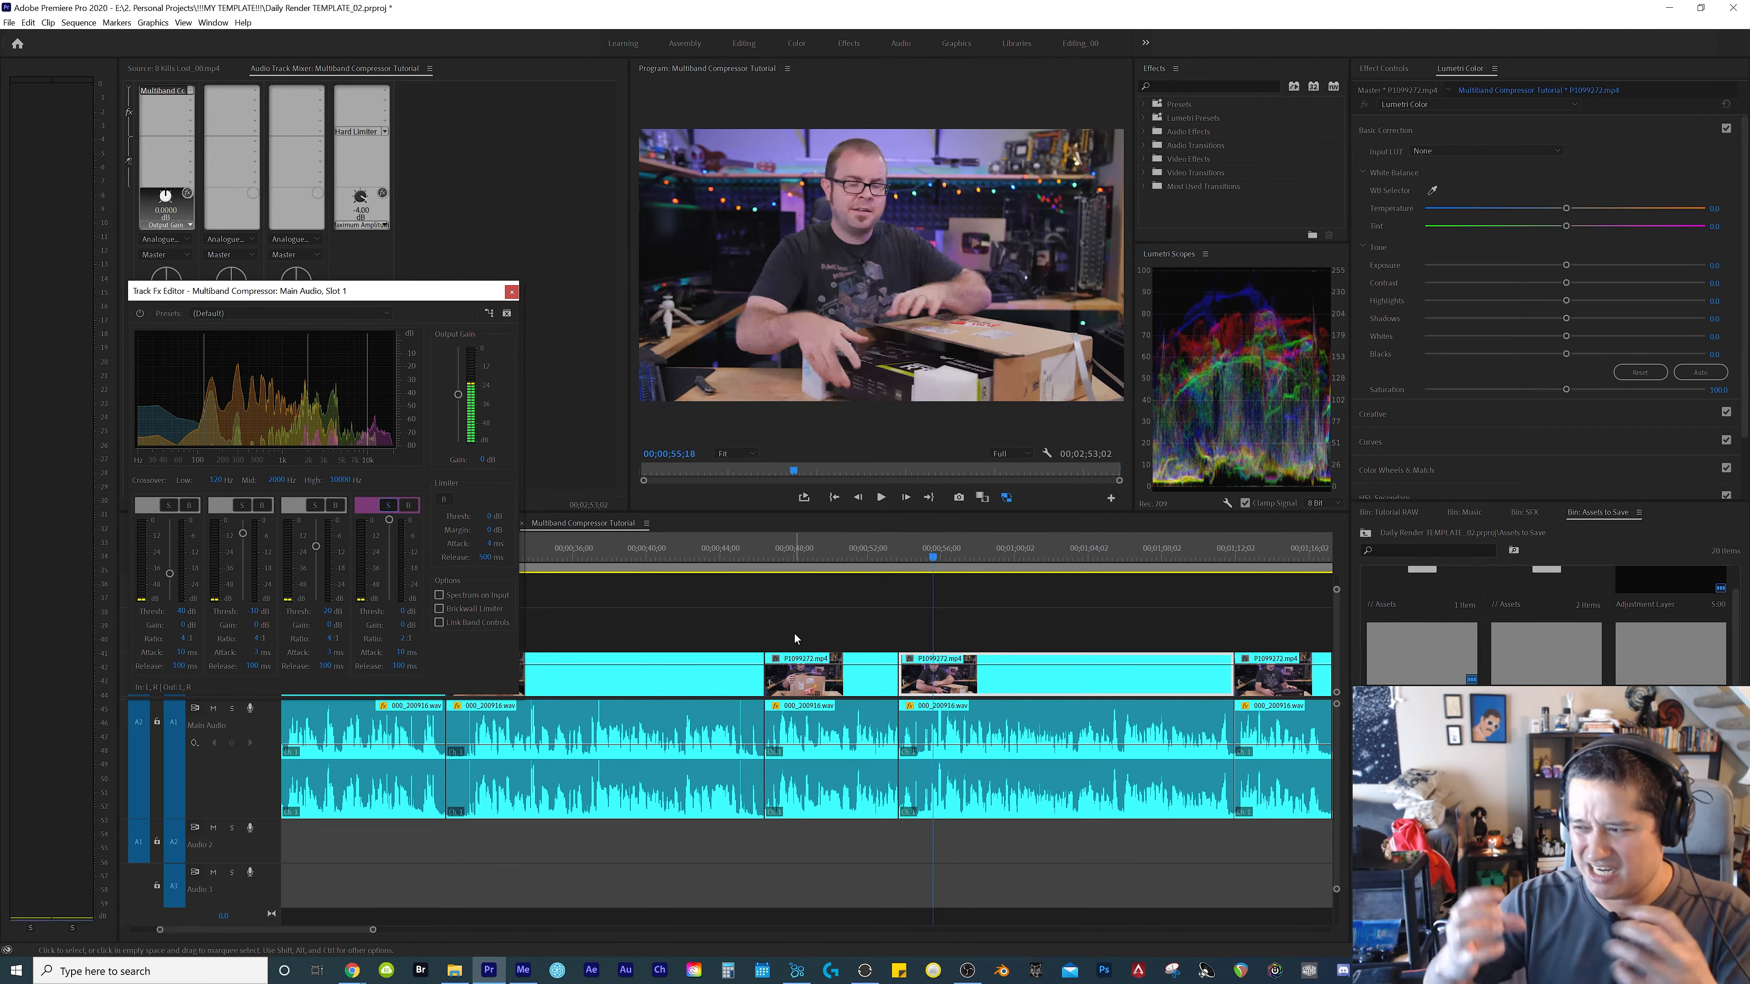
Replay the highest band up to 00;00;54;21 and set its threshold to -40 dB, ratio to 4:1 and attack to 3 ms
left_click(776, 622)
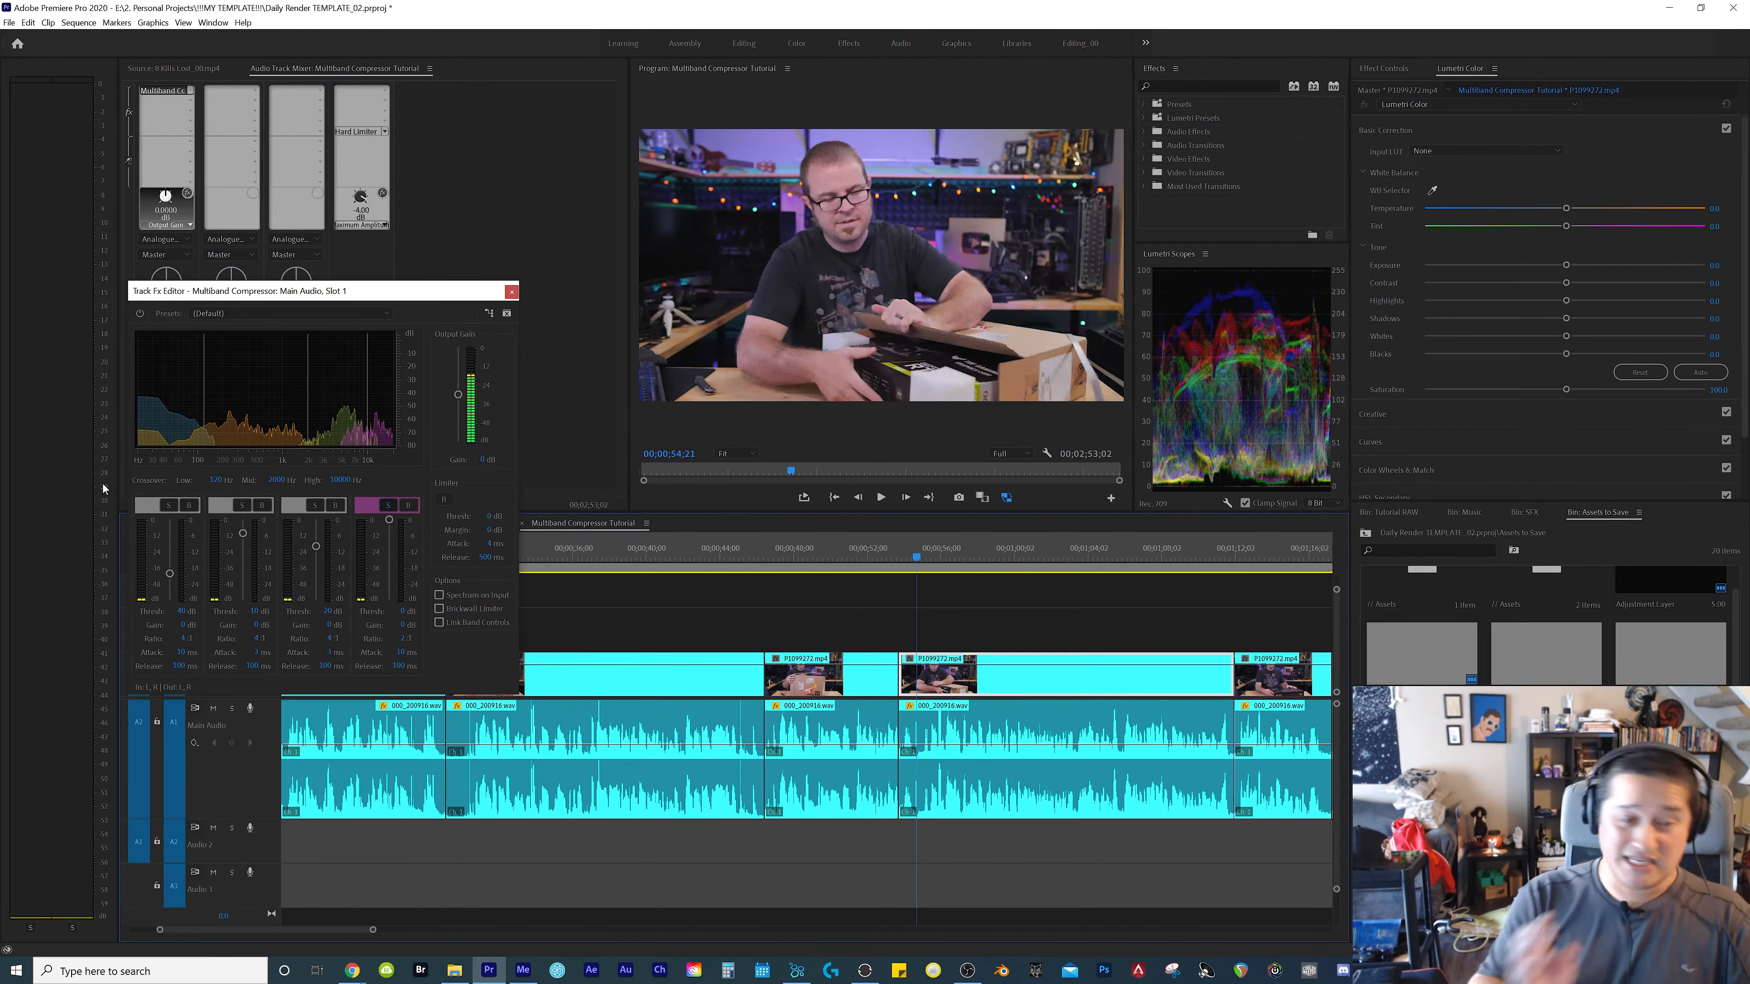
left_click(398, 612)
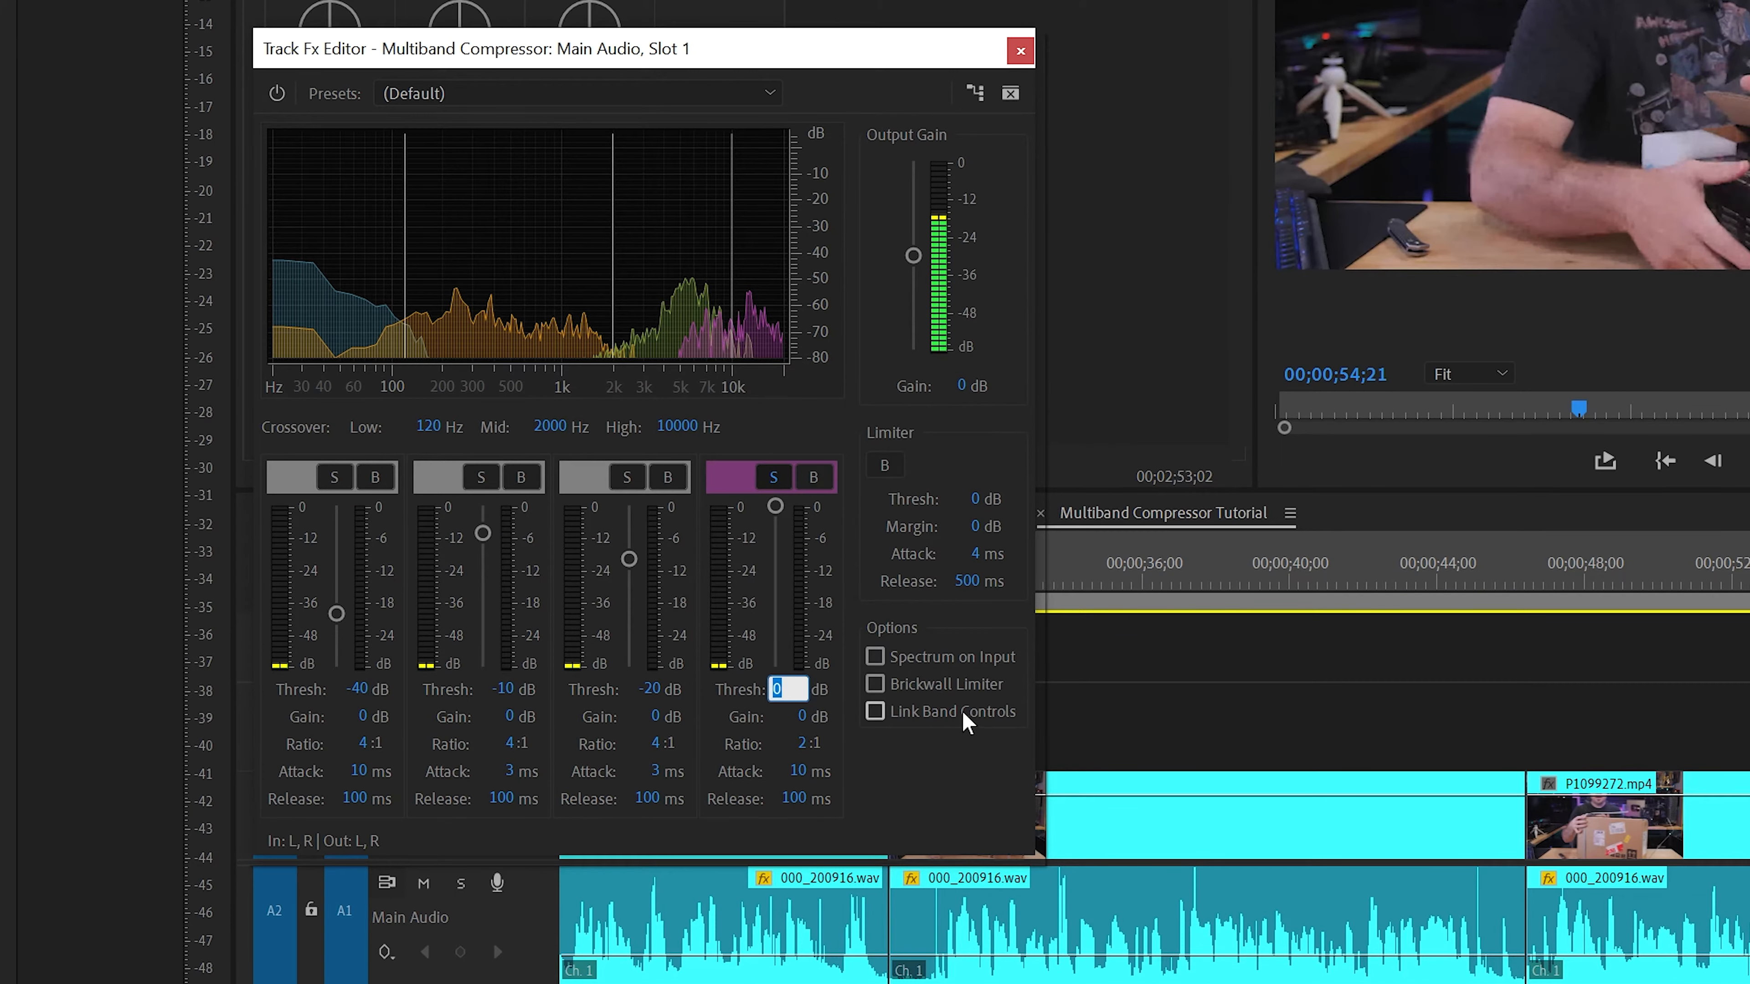
type("-40")
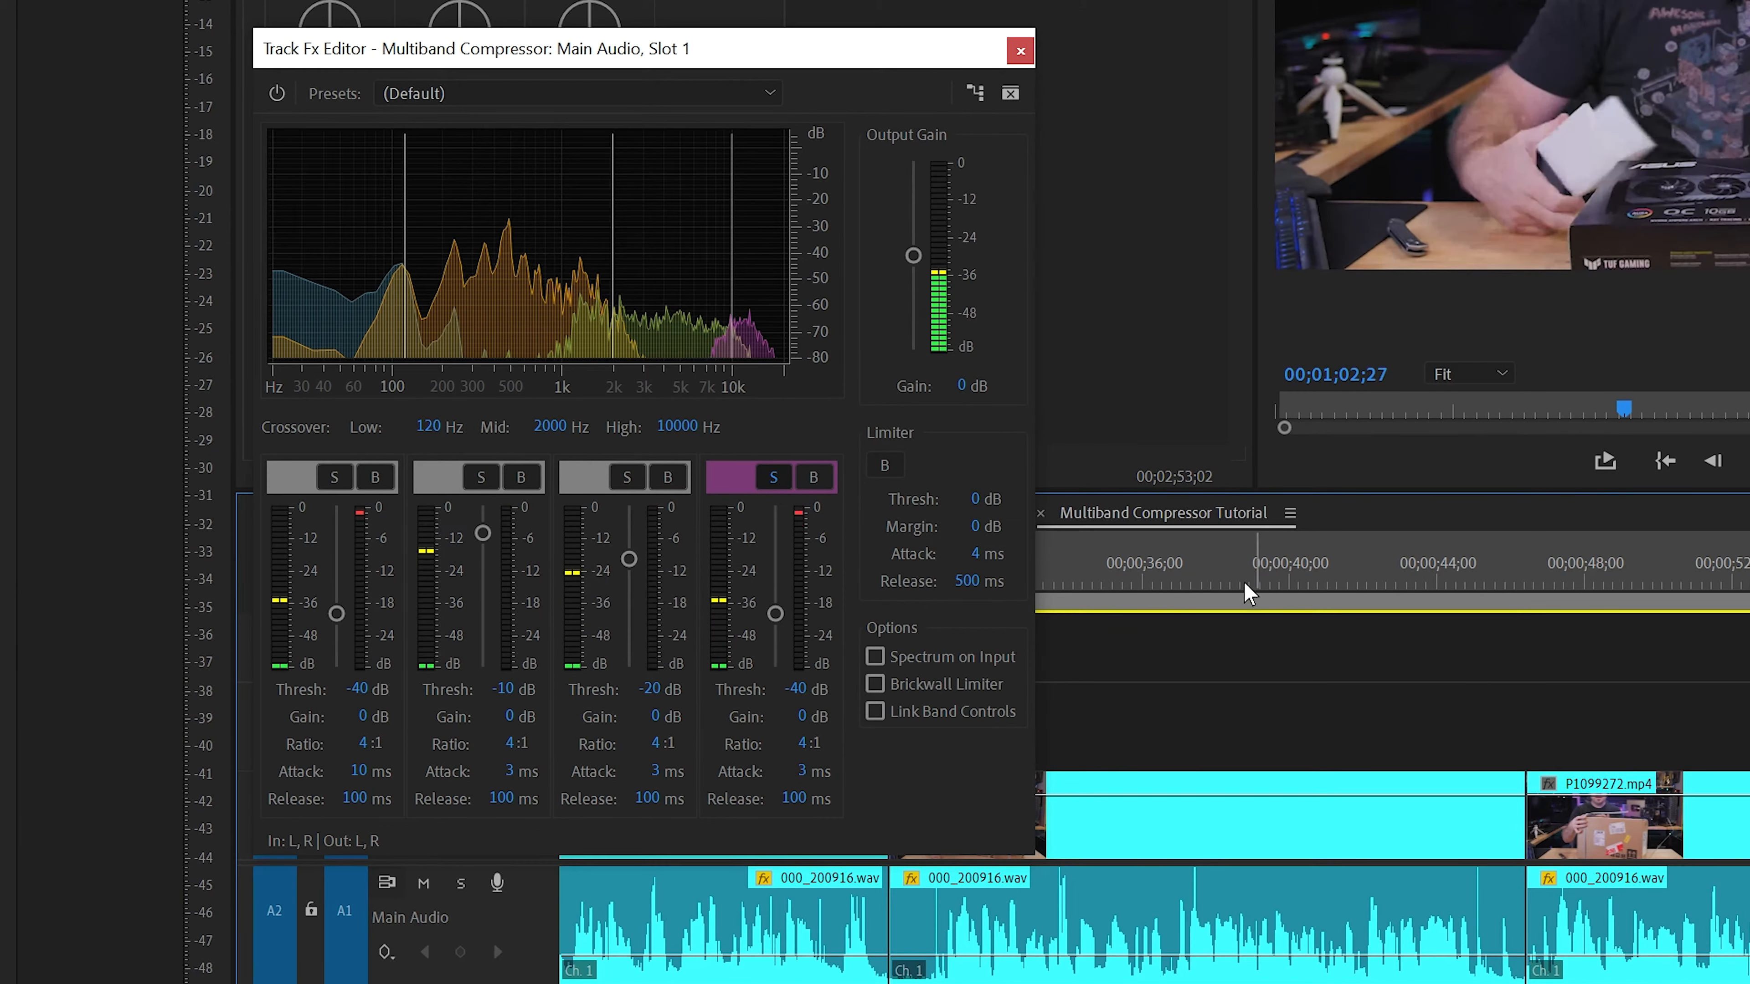
Play the soloed highest band up to 00;00;50;12 and from 00;00;54;26 to 00;01;03;16, examining its level and gain reduction
left_click(1258, 587)
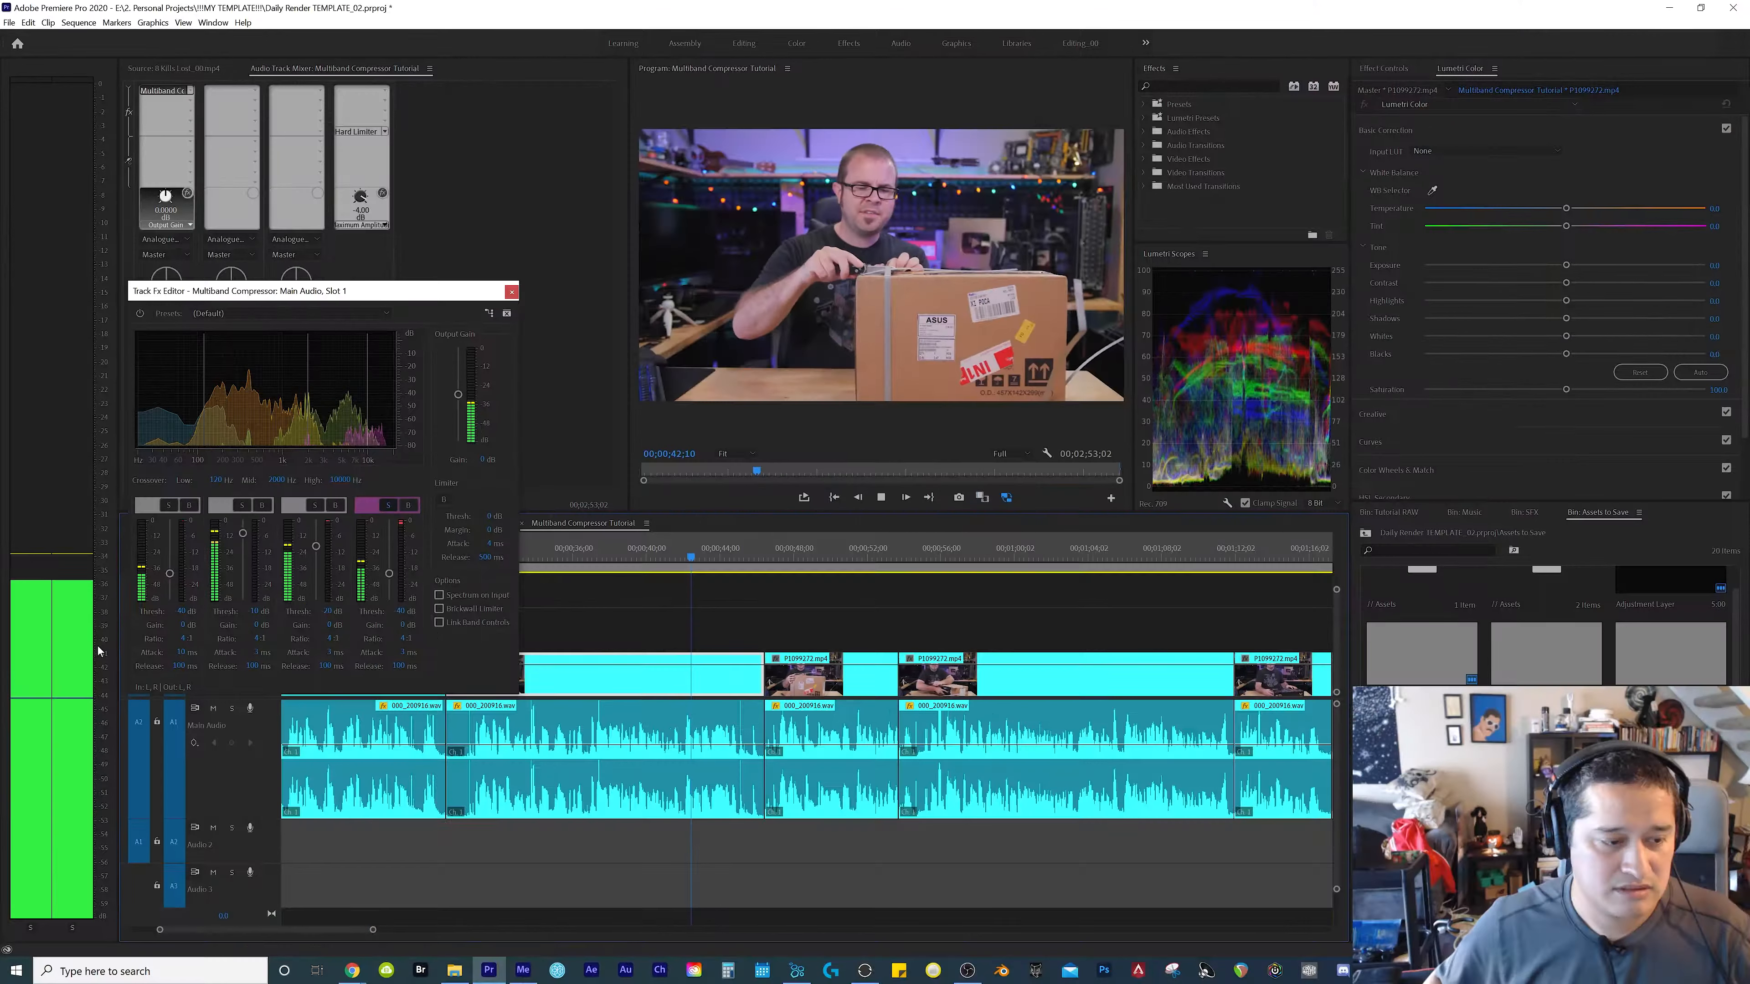
key("space")
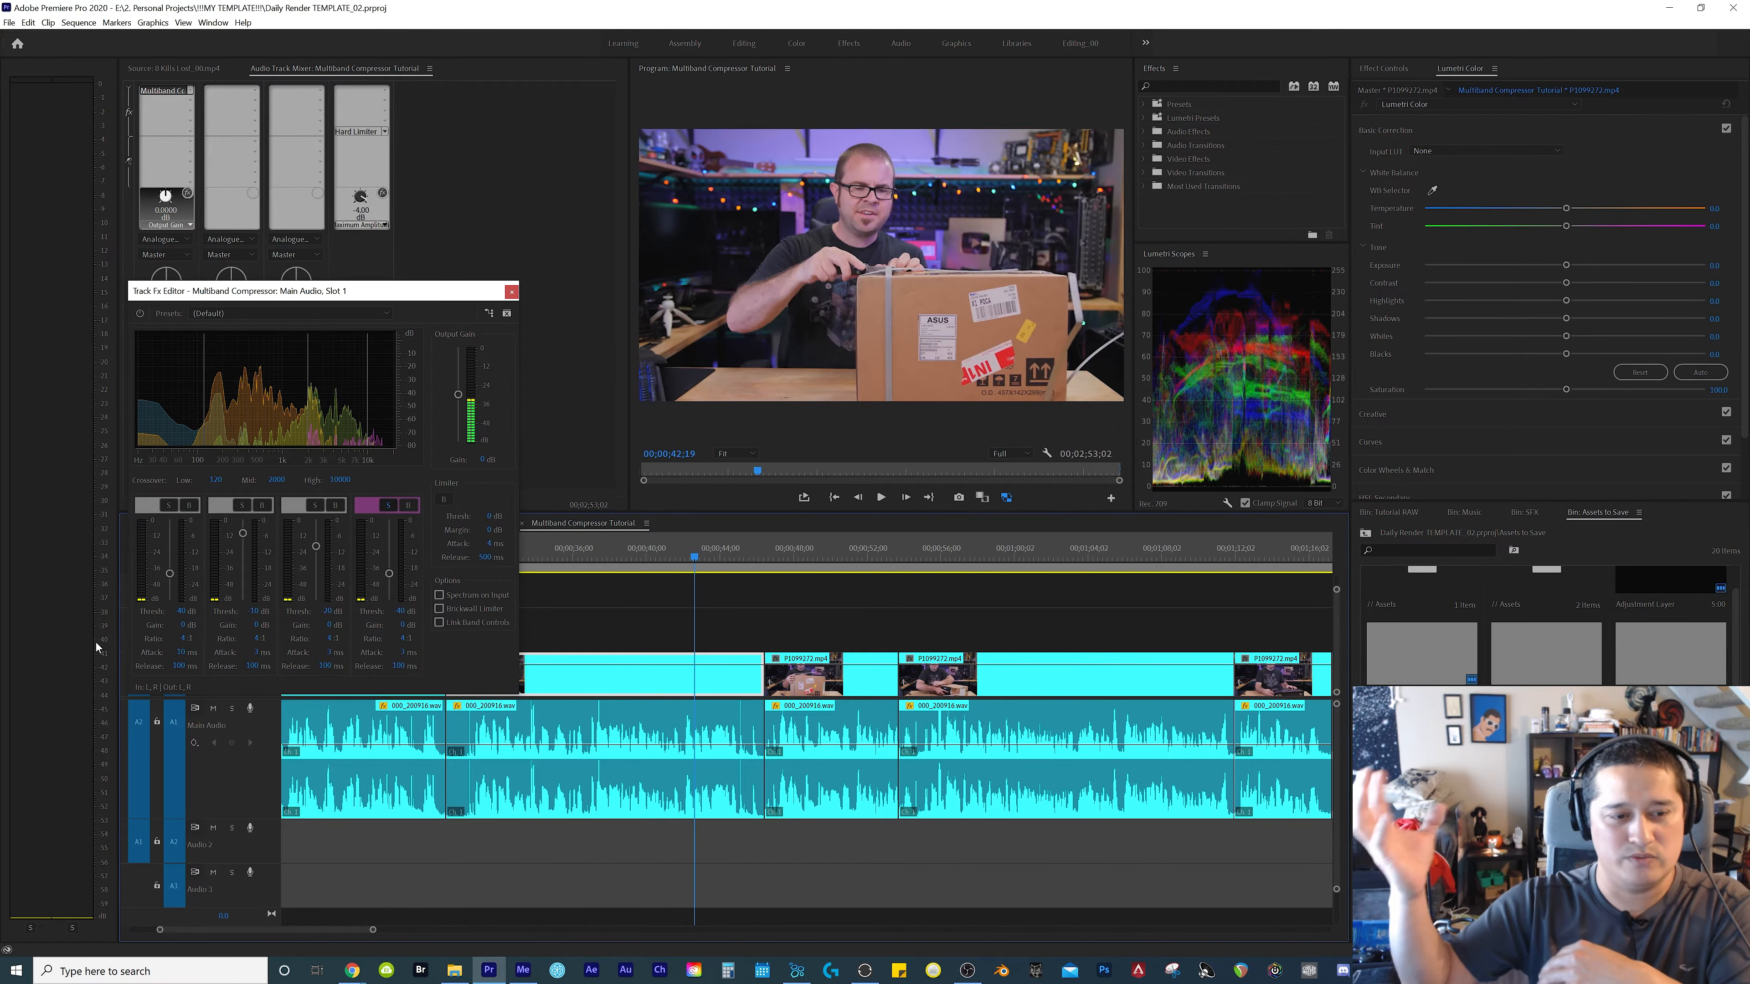
key("space")
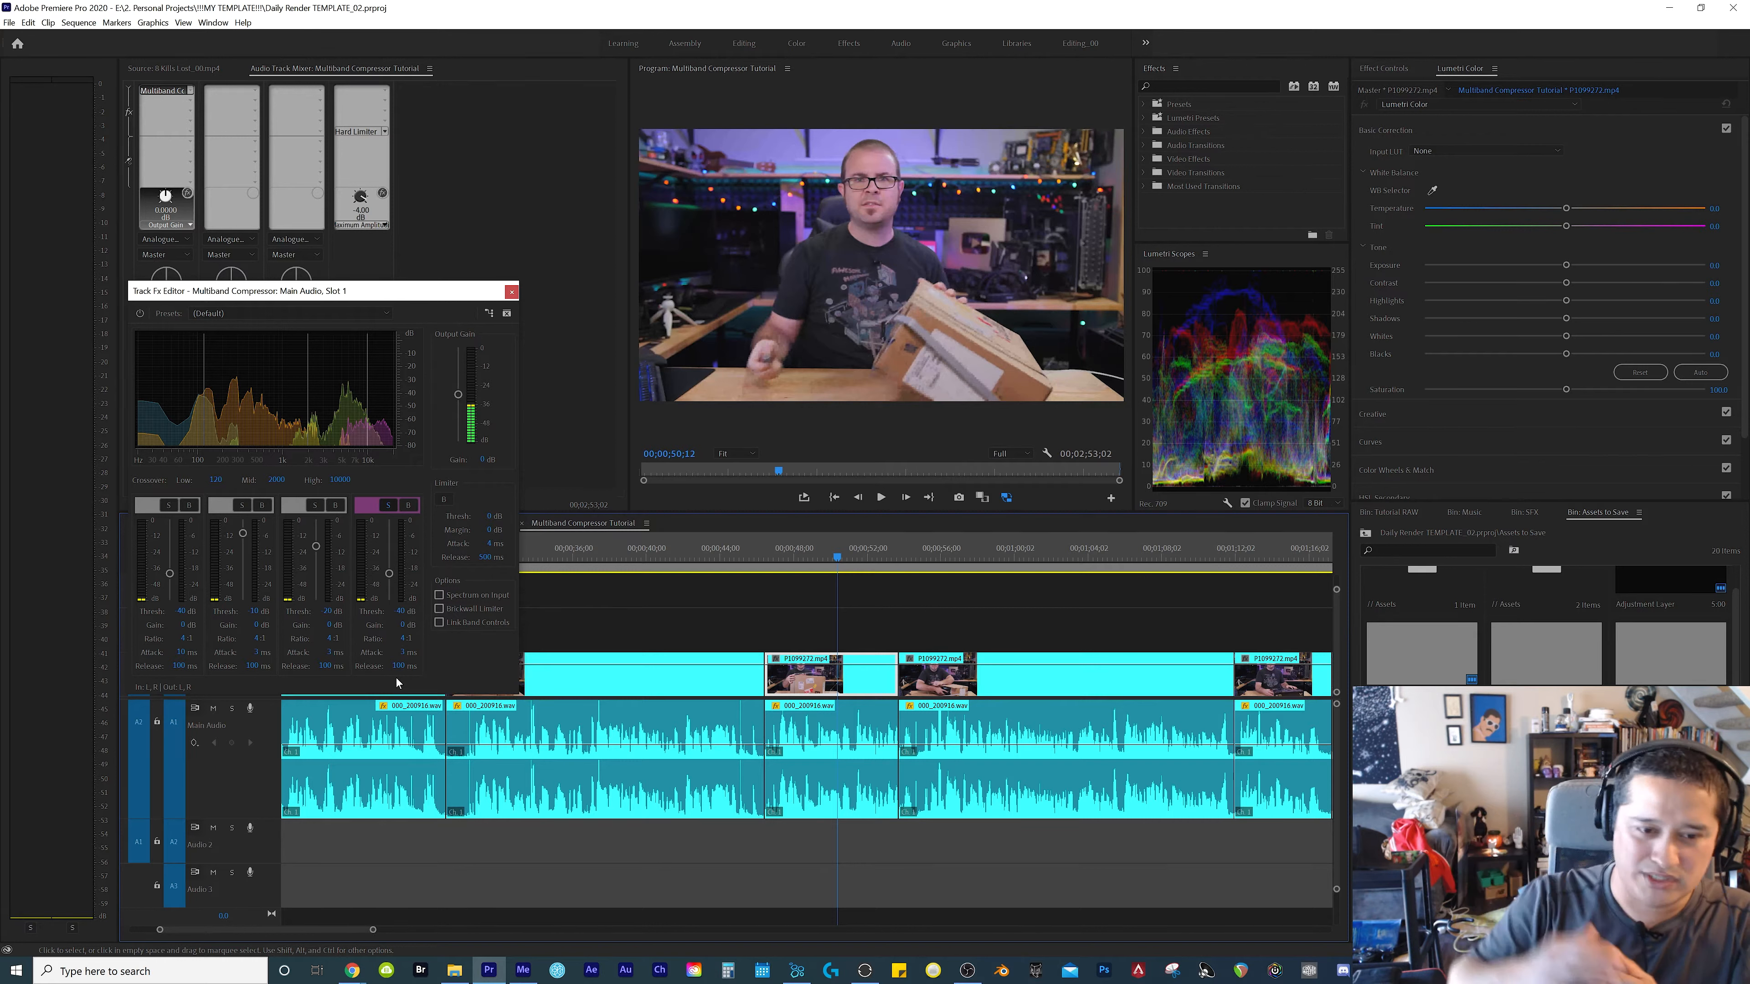
left_click(921, 558)
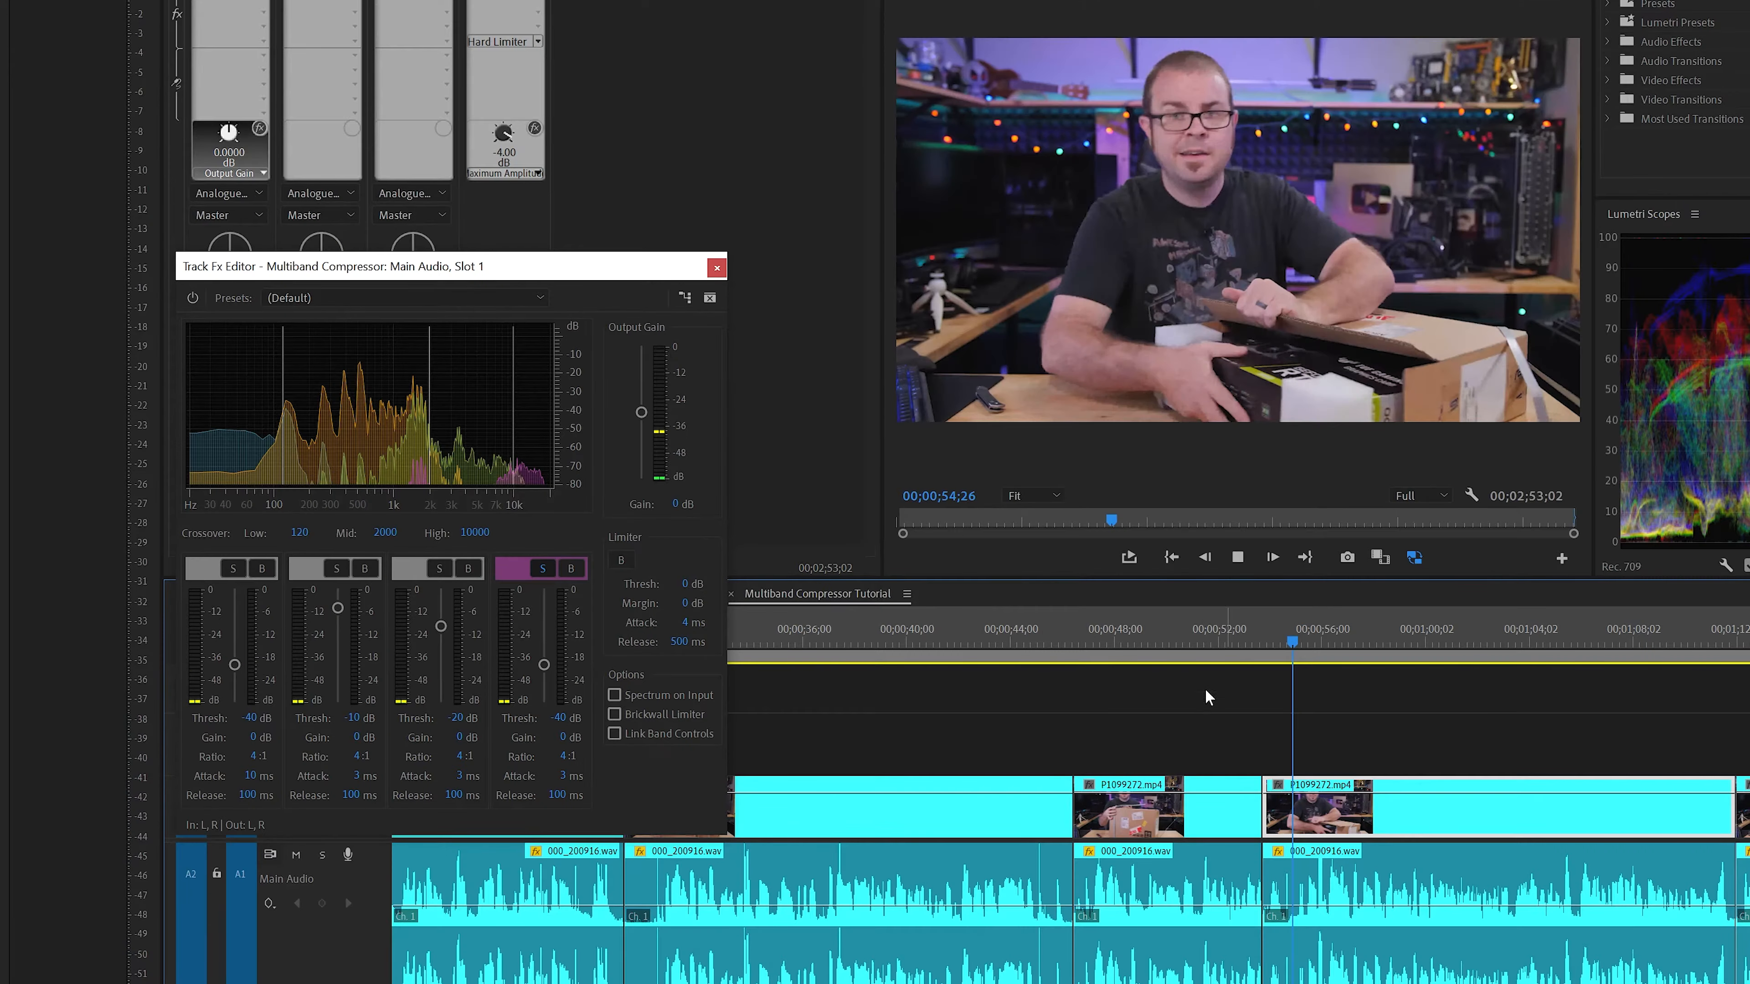
key("space")
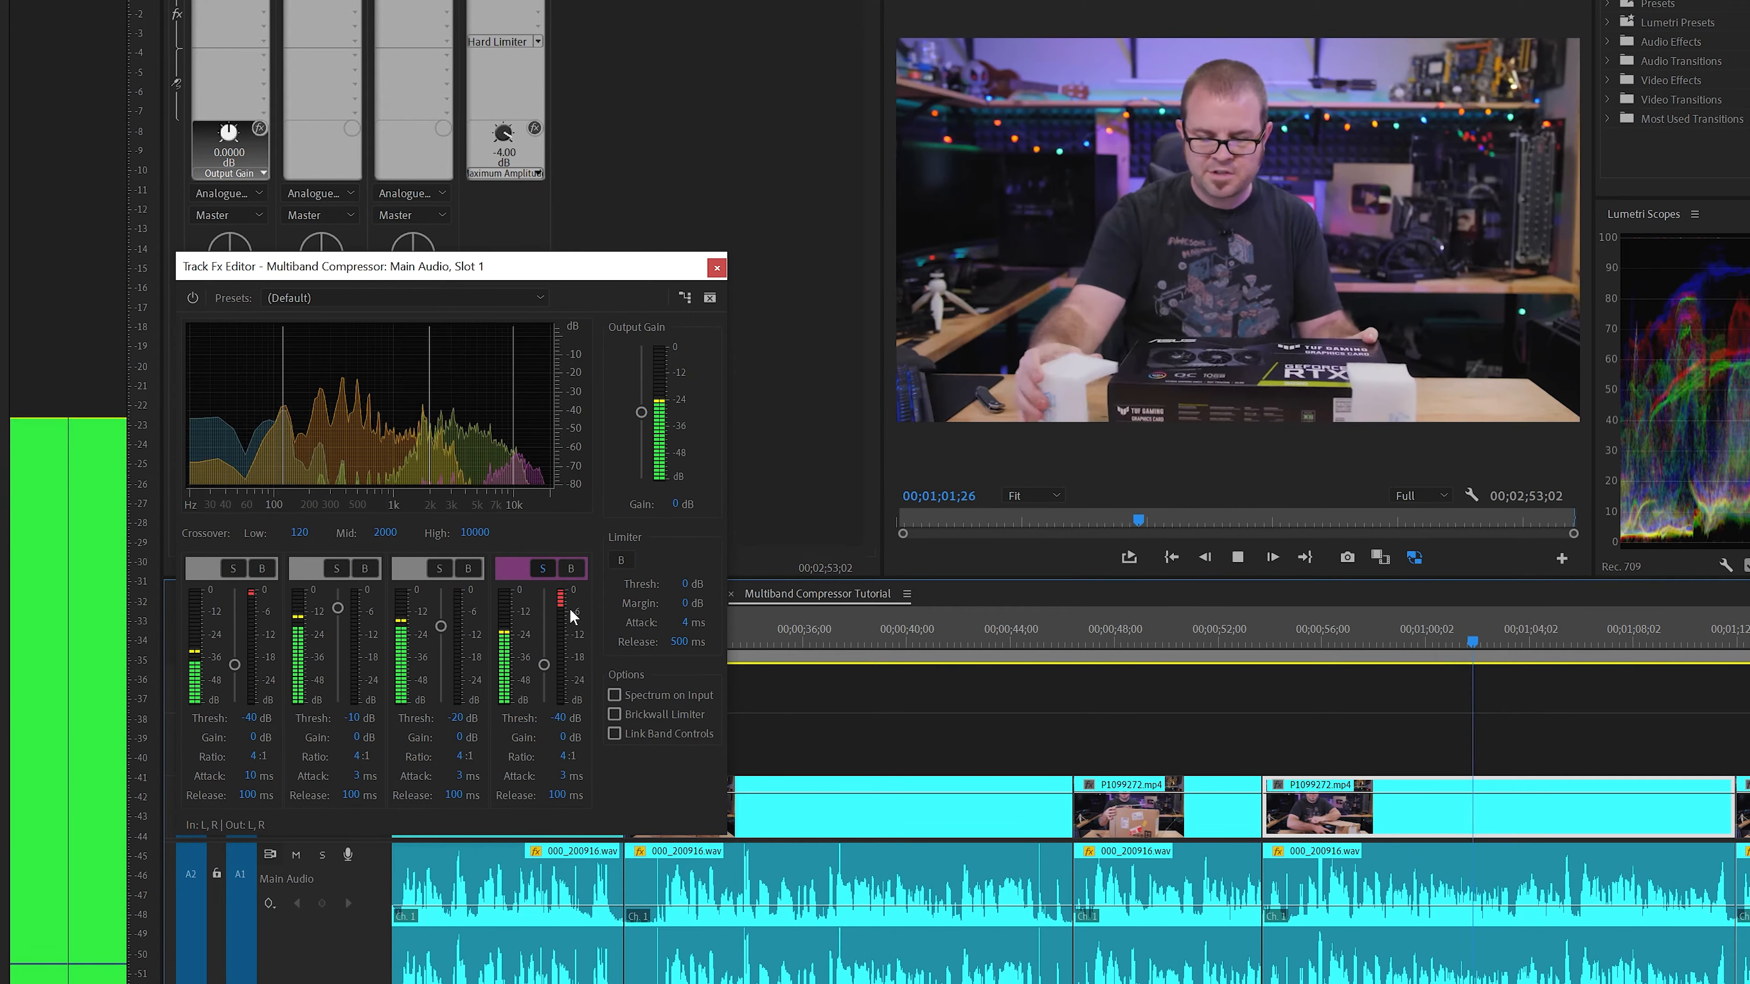
key("space")
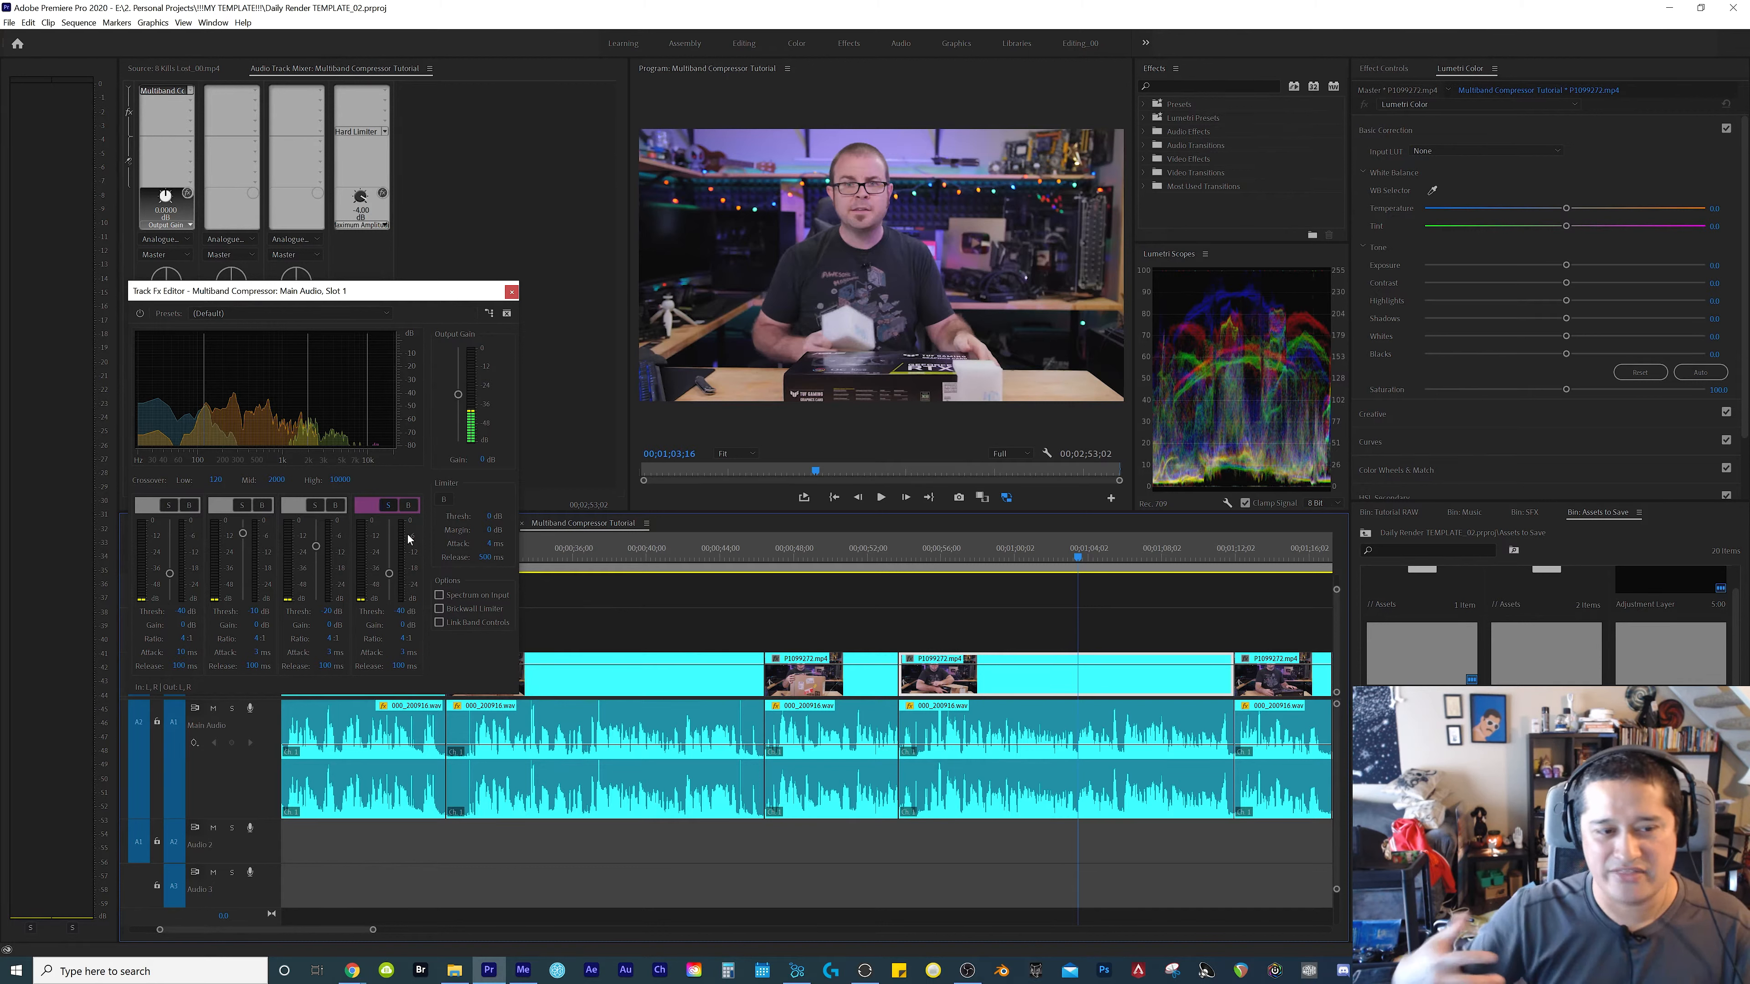
Unsolo the highest band and audition all four compressor bands together from 00;00;53;22
left_click(391, 510)
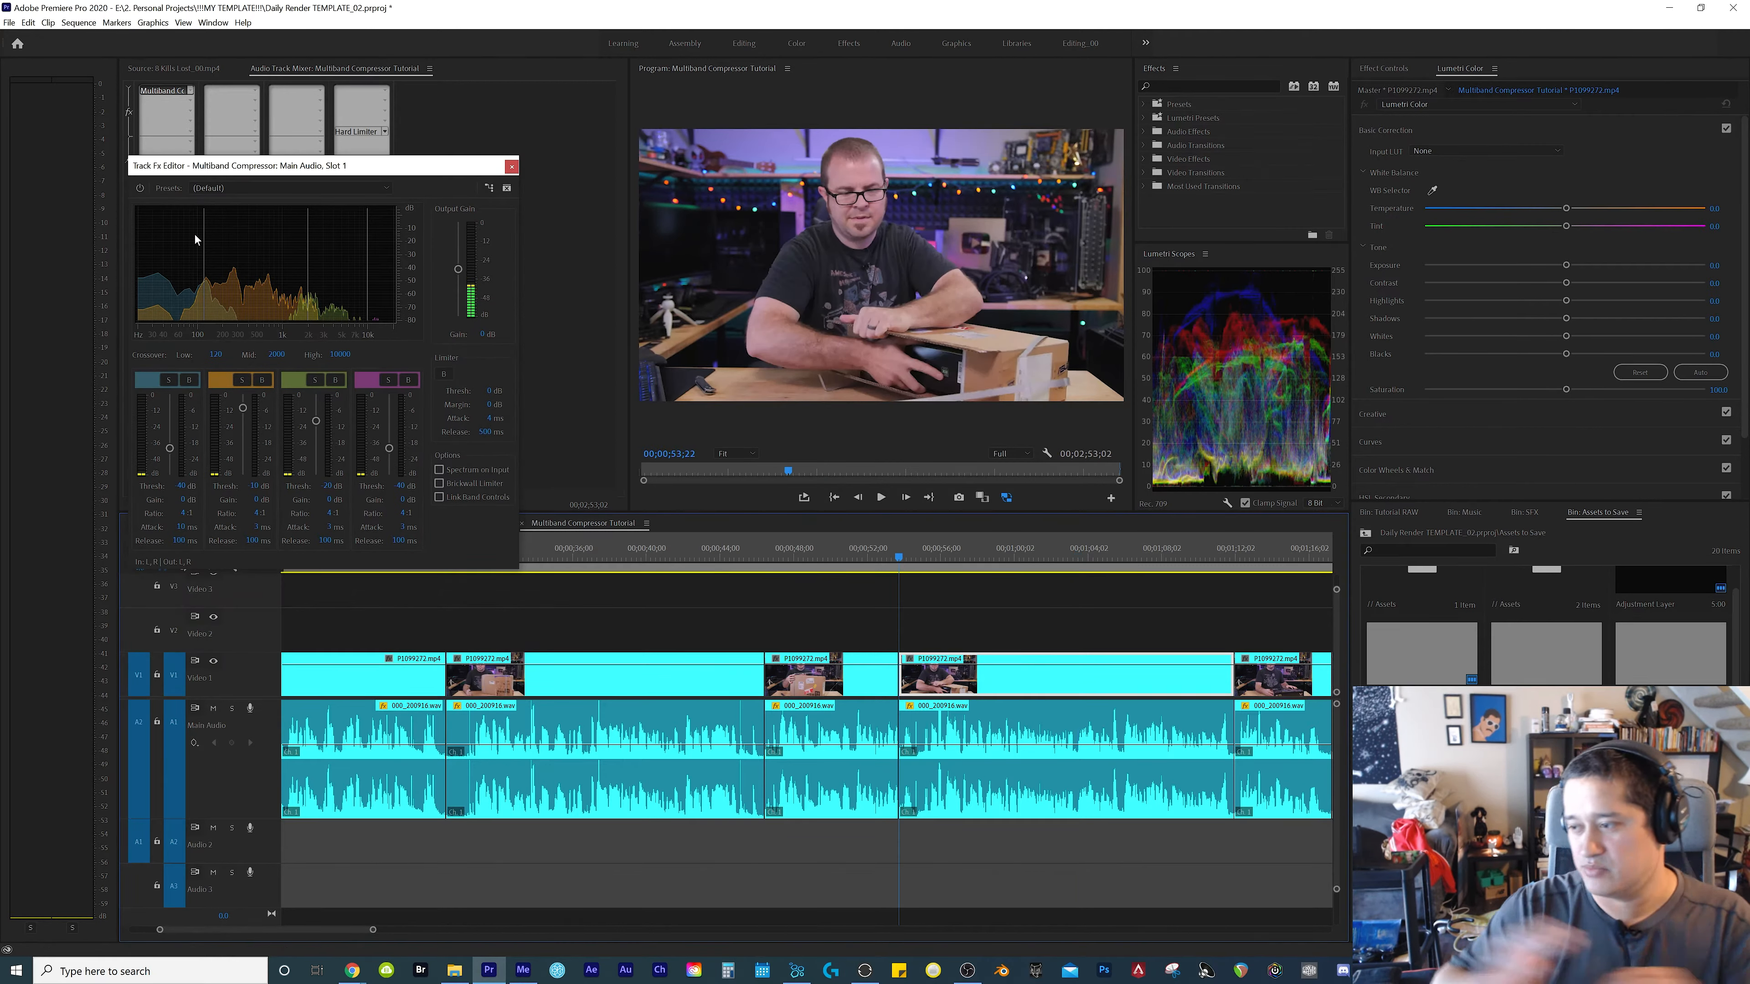
key("space")
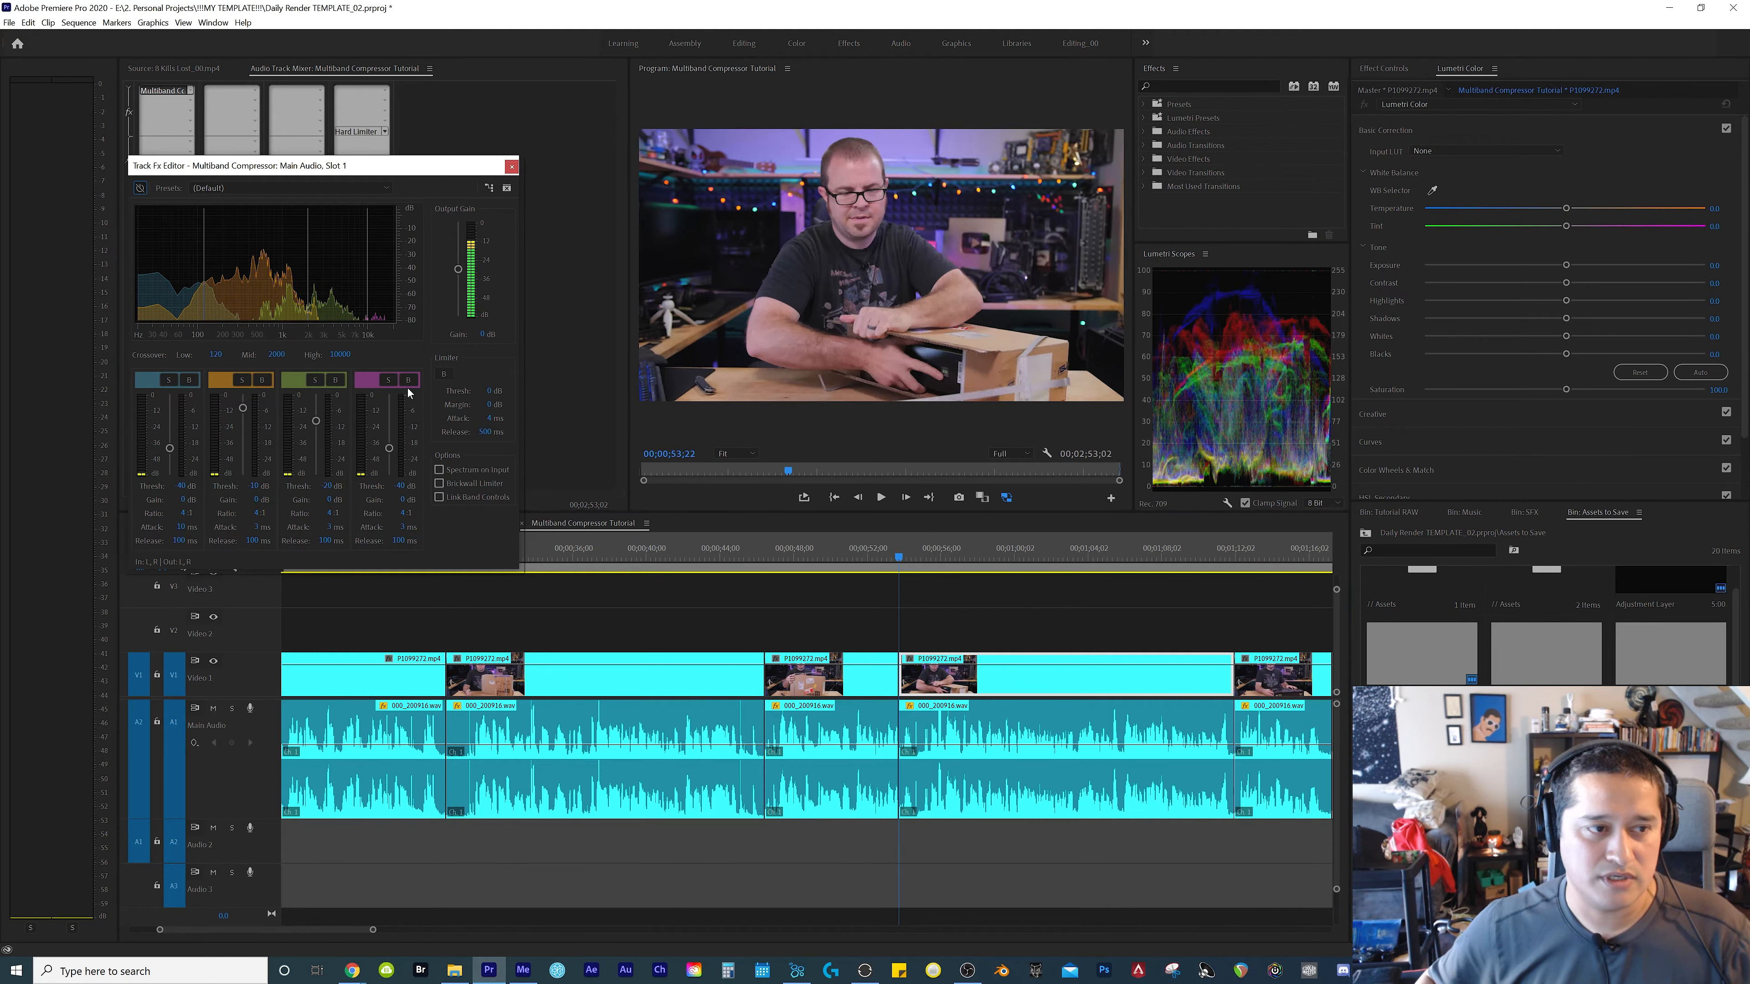
key("space")
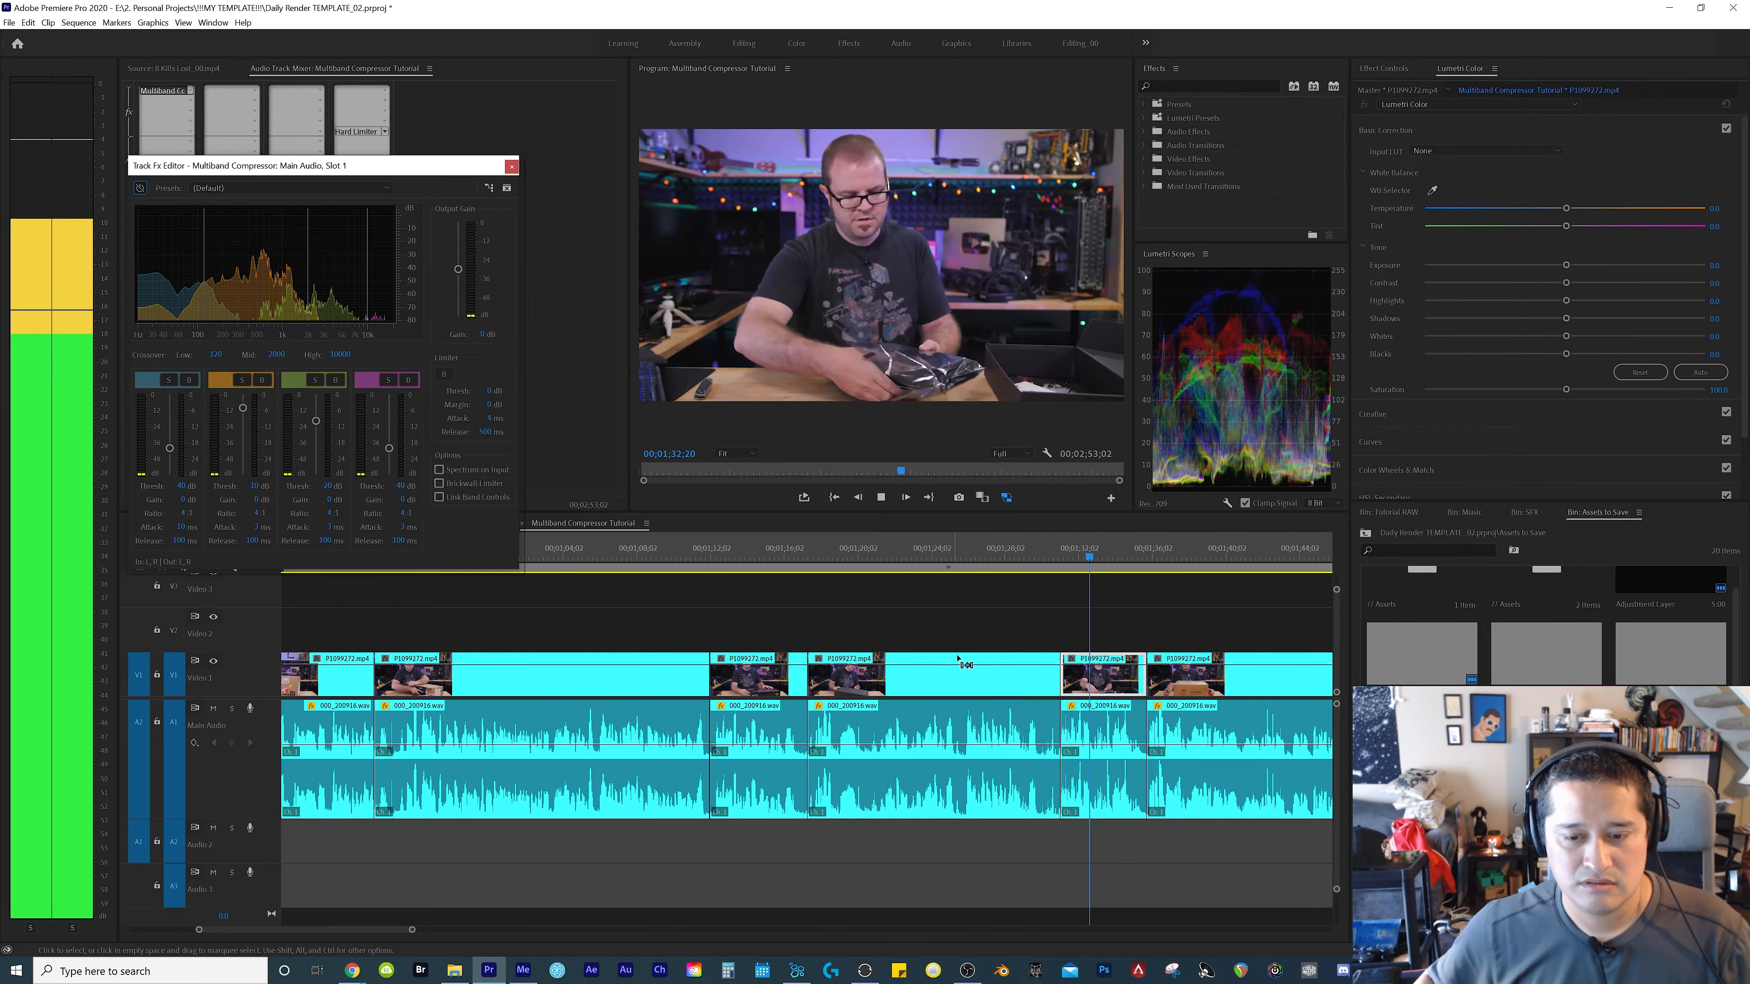
Compare playback with the compressor bypassed and enabled up to 00;01;36;13, and move the playhead to the start of the C1389.MP4 clip
key("=")
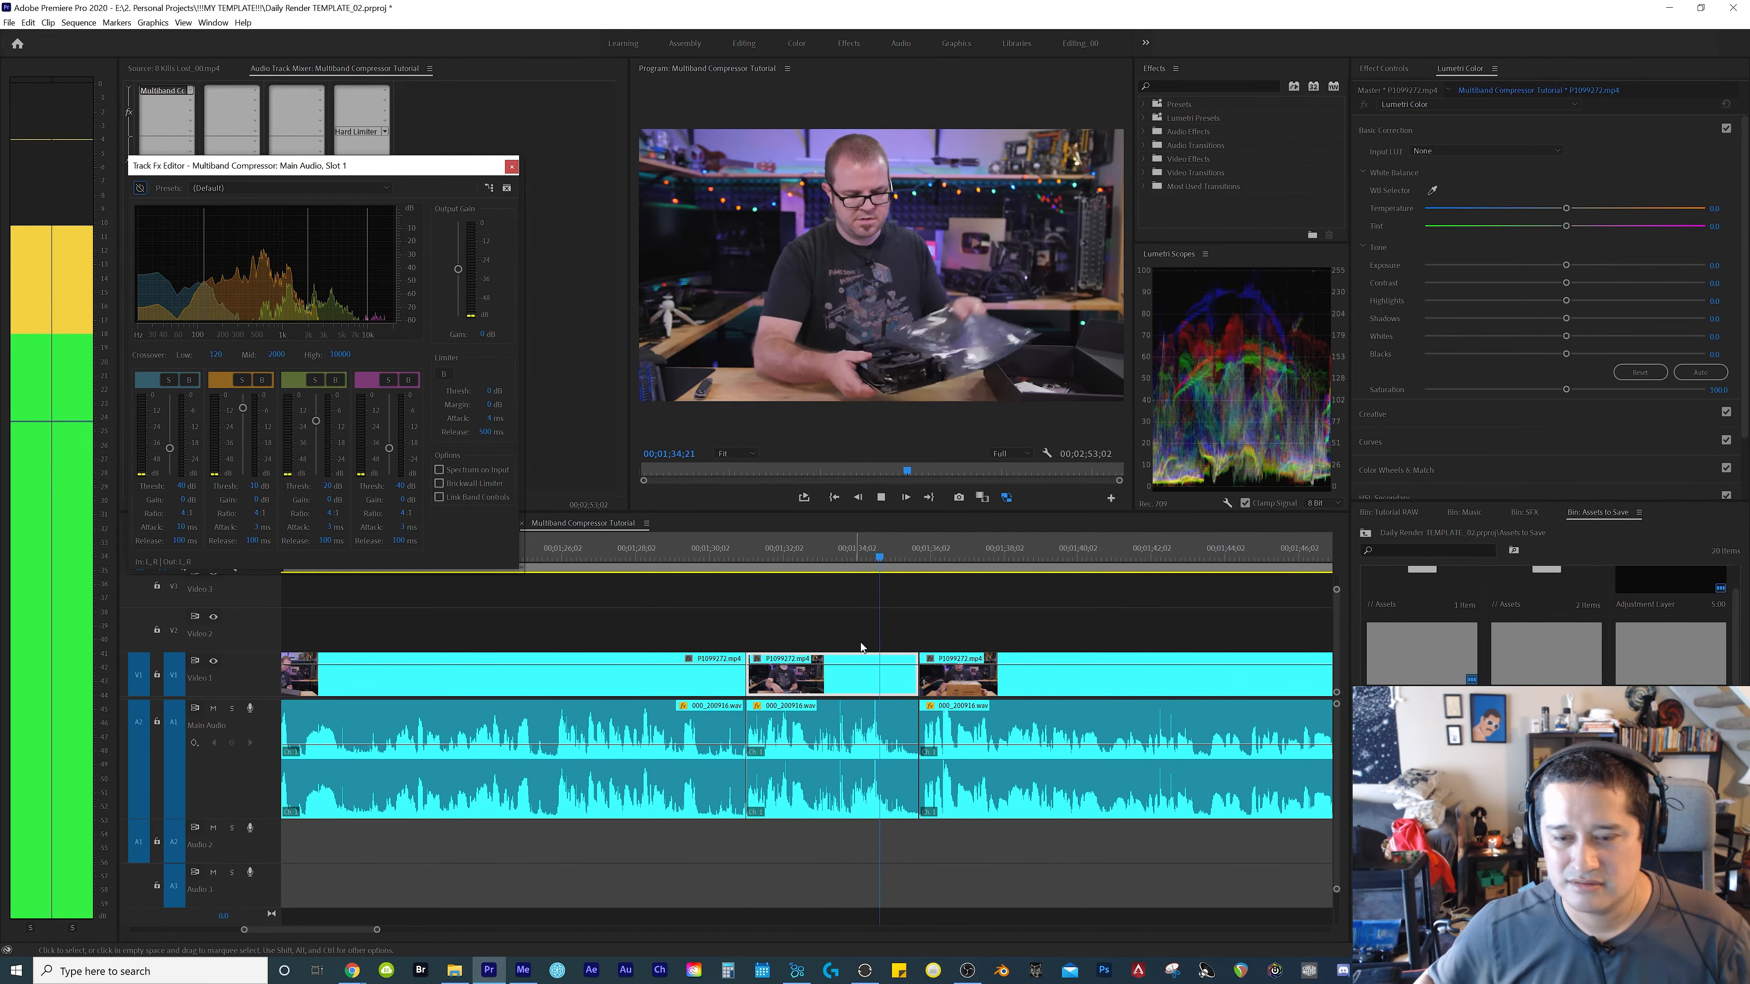
key("space")
key("space")
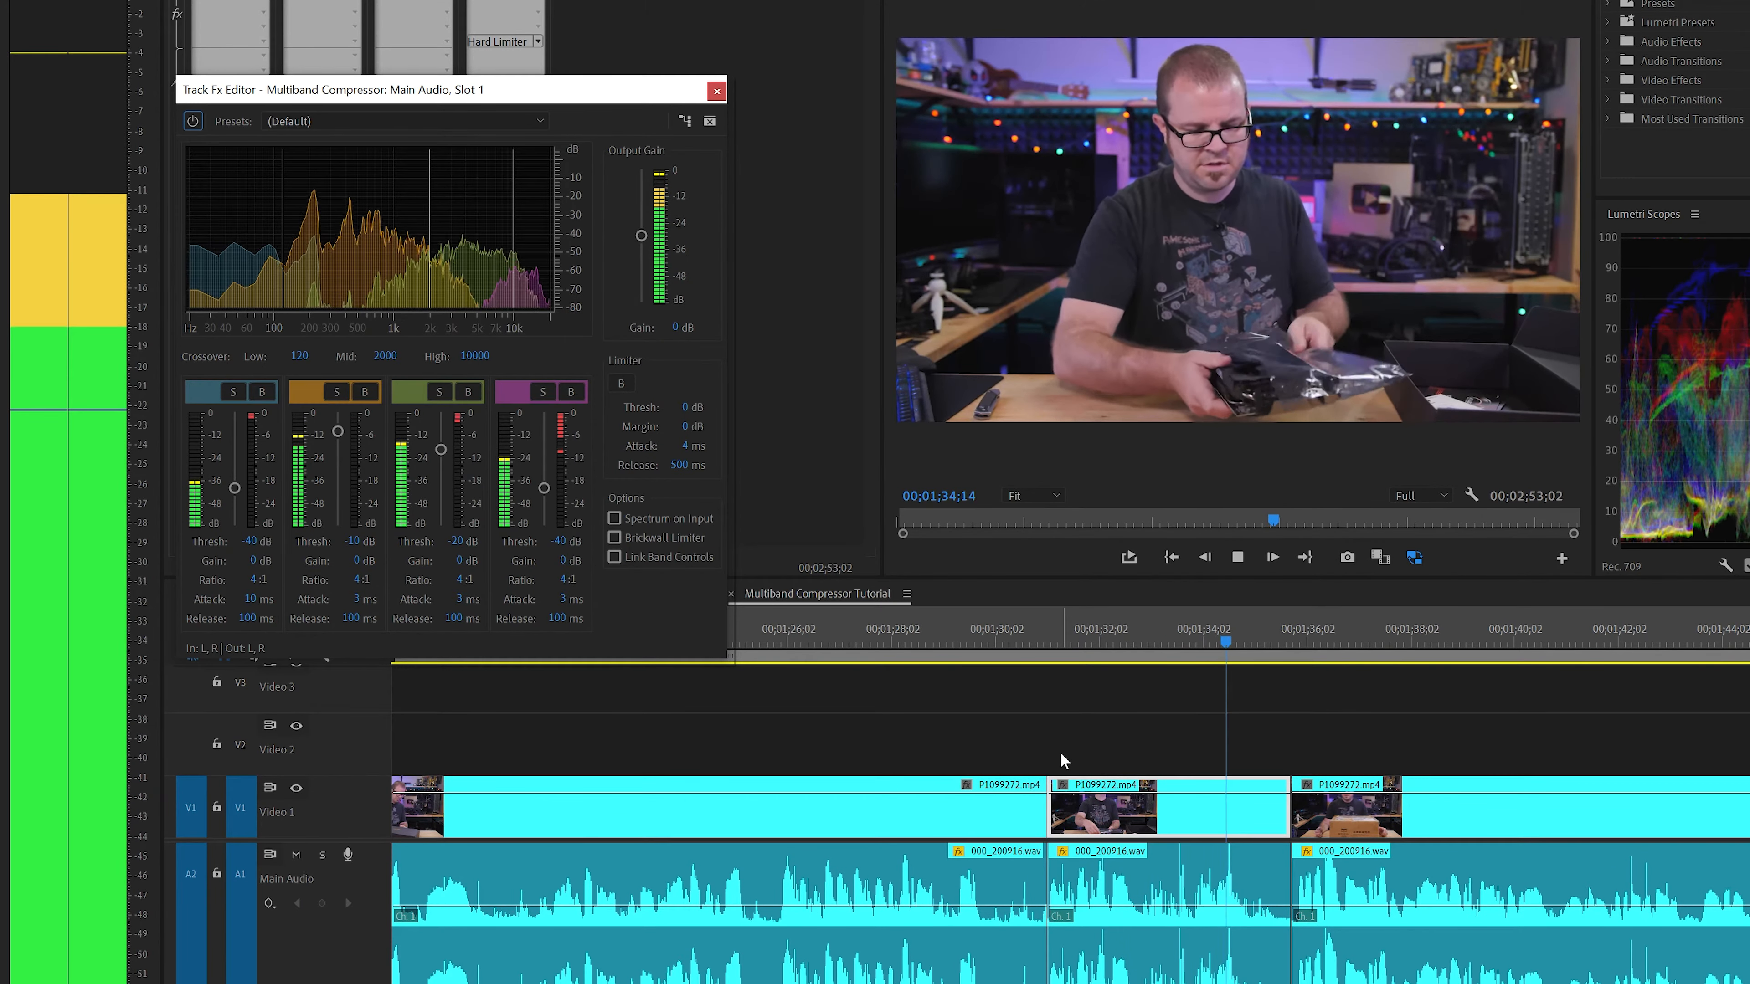
key("space")
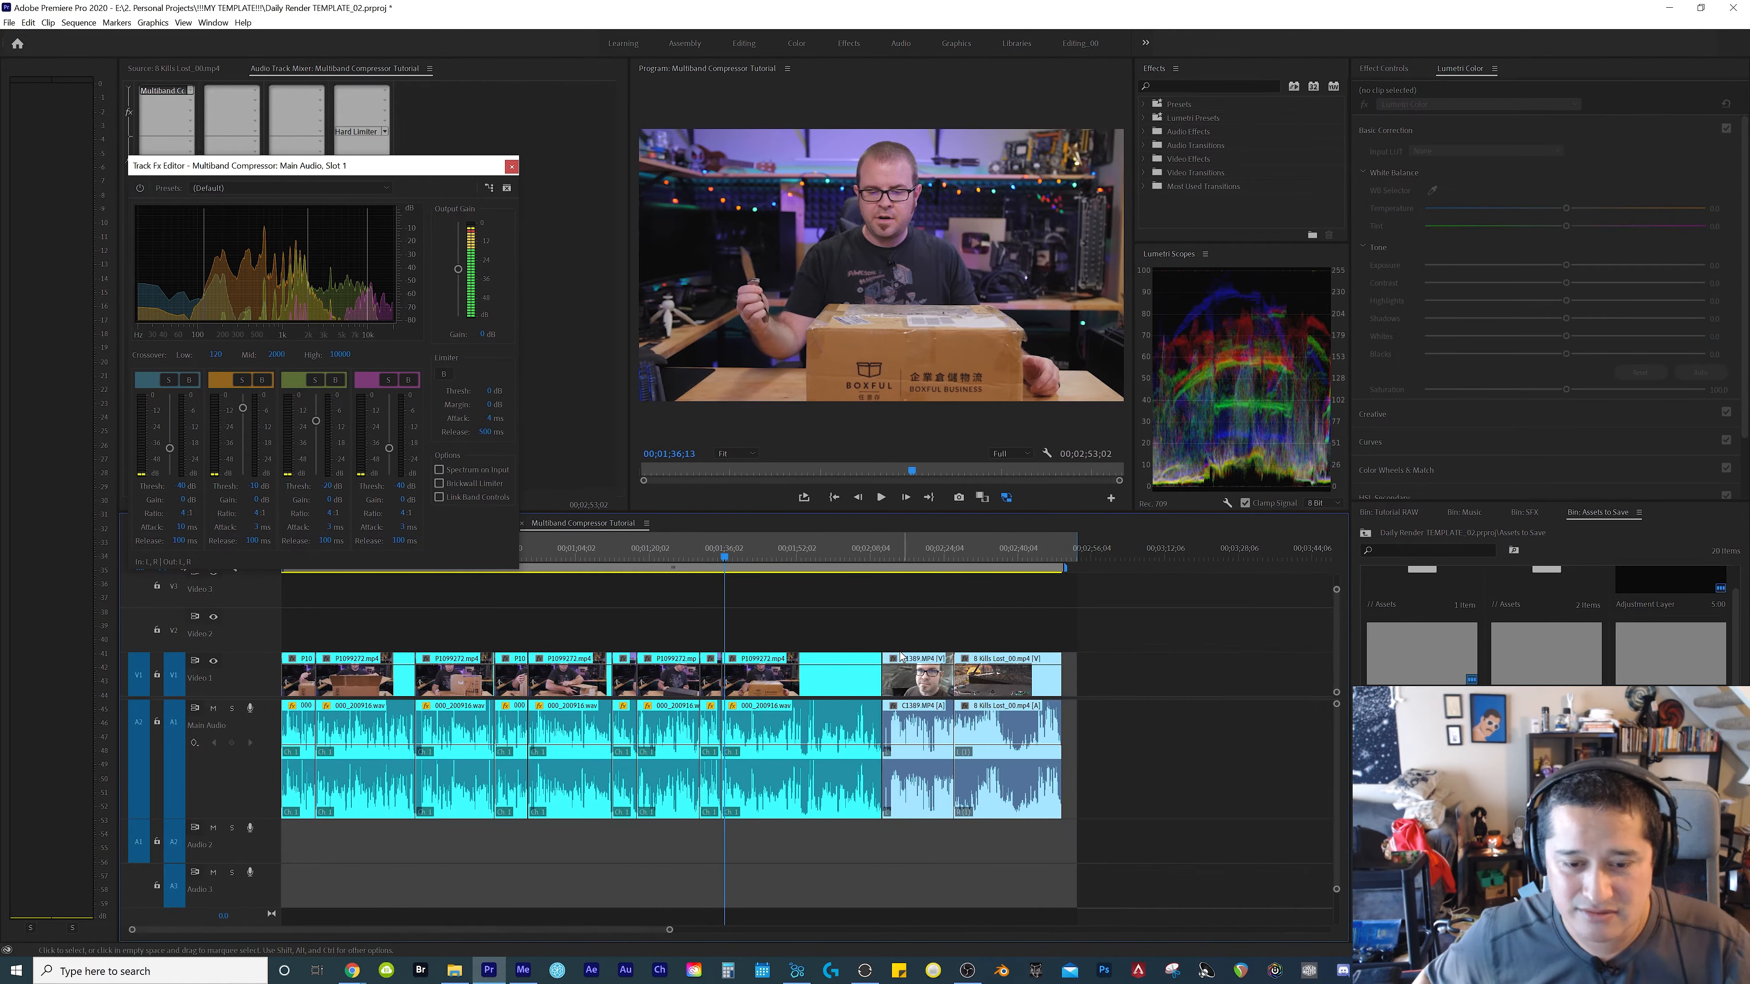
key("Down")
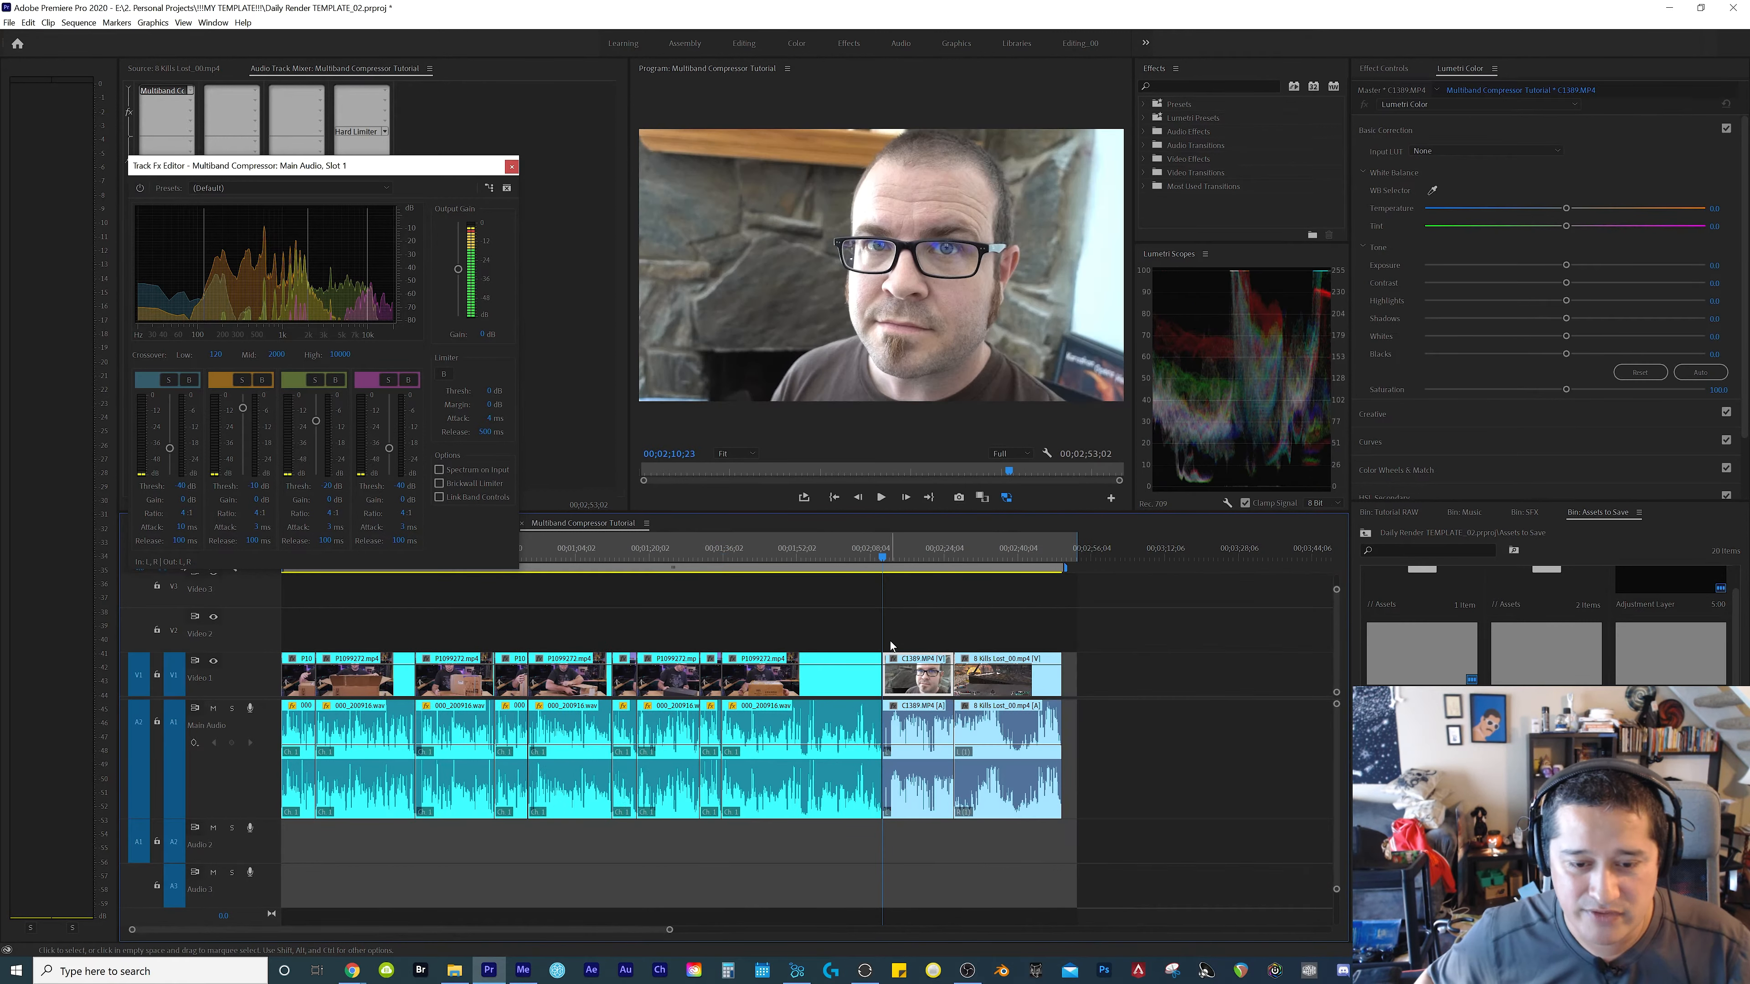
Move the 8 Kills Lost_00.mp4 clip to end at 00;03;37;09 and extend the C1389.MP4 clip up to its start
left_click_drag(1117, 627, 1011, 872)
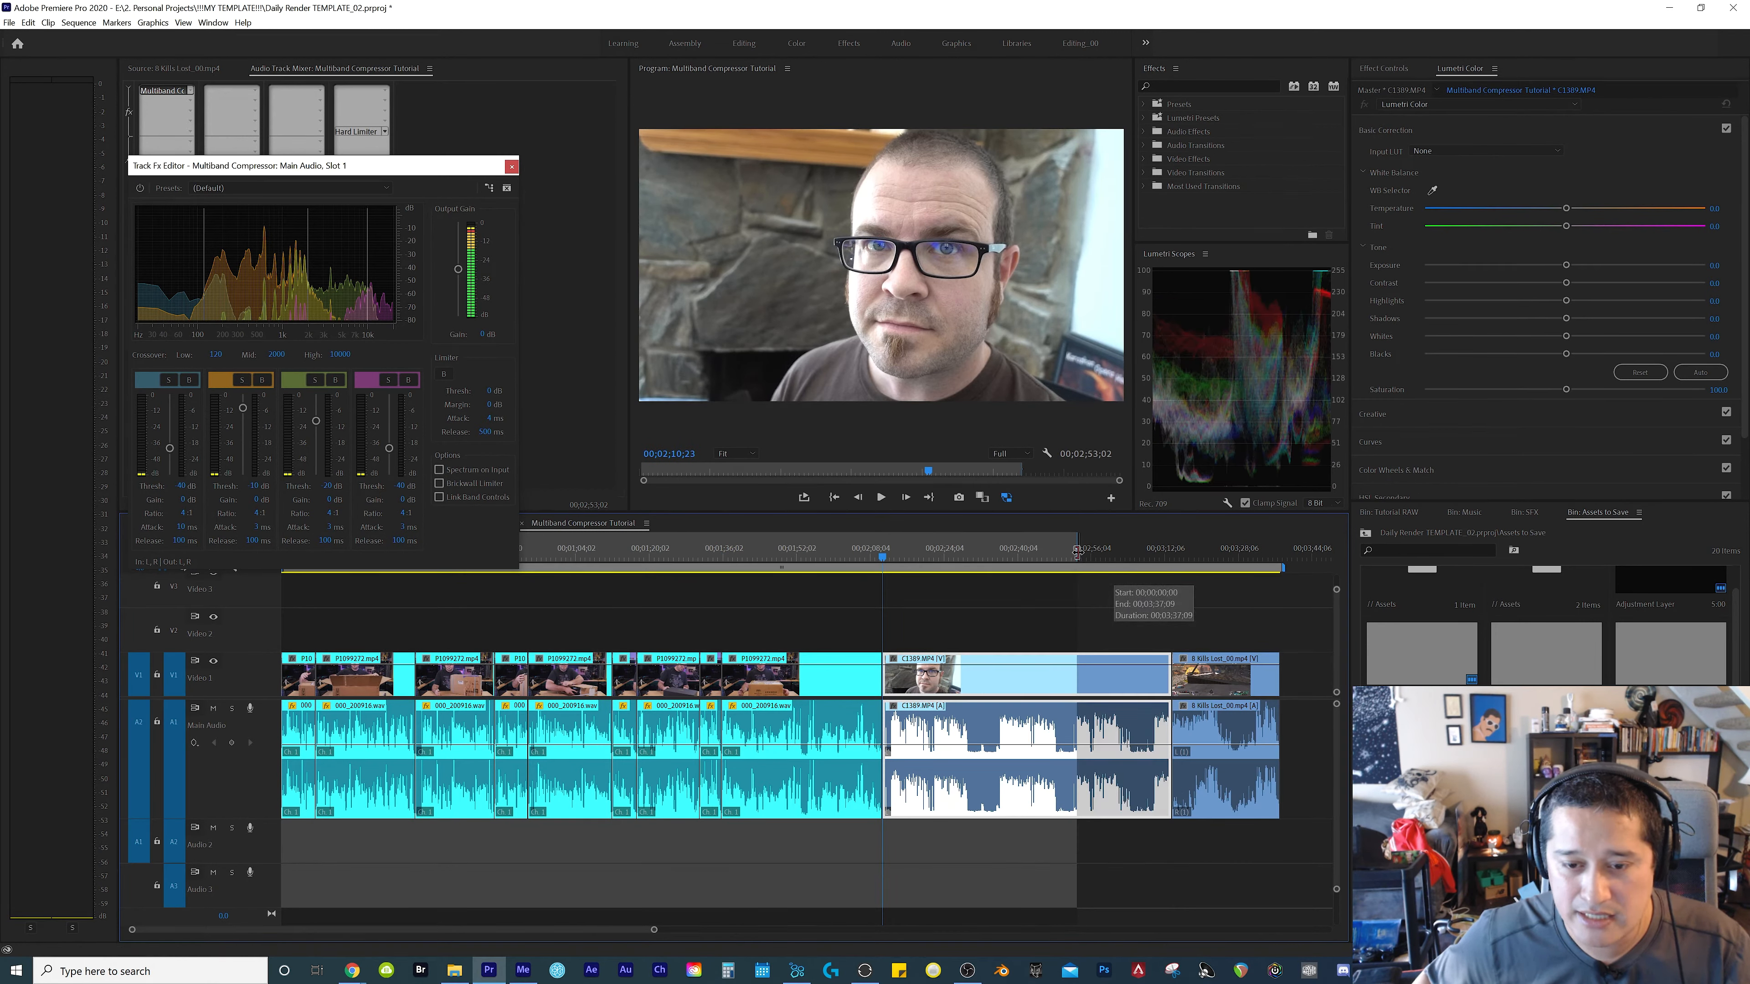
left_click_drag(1077, 552, 1280, 551)
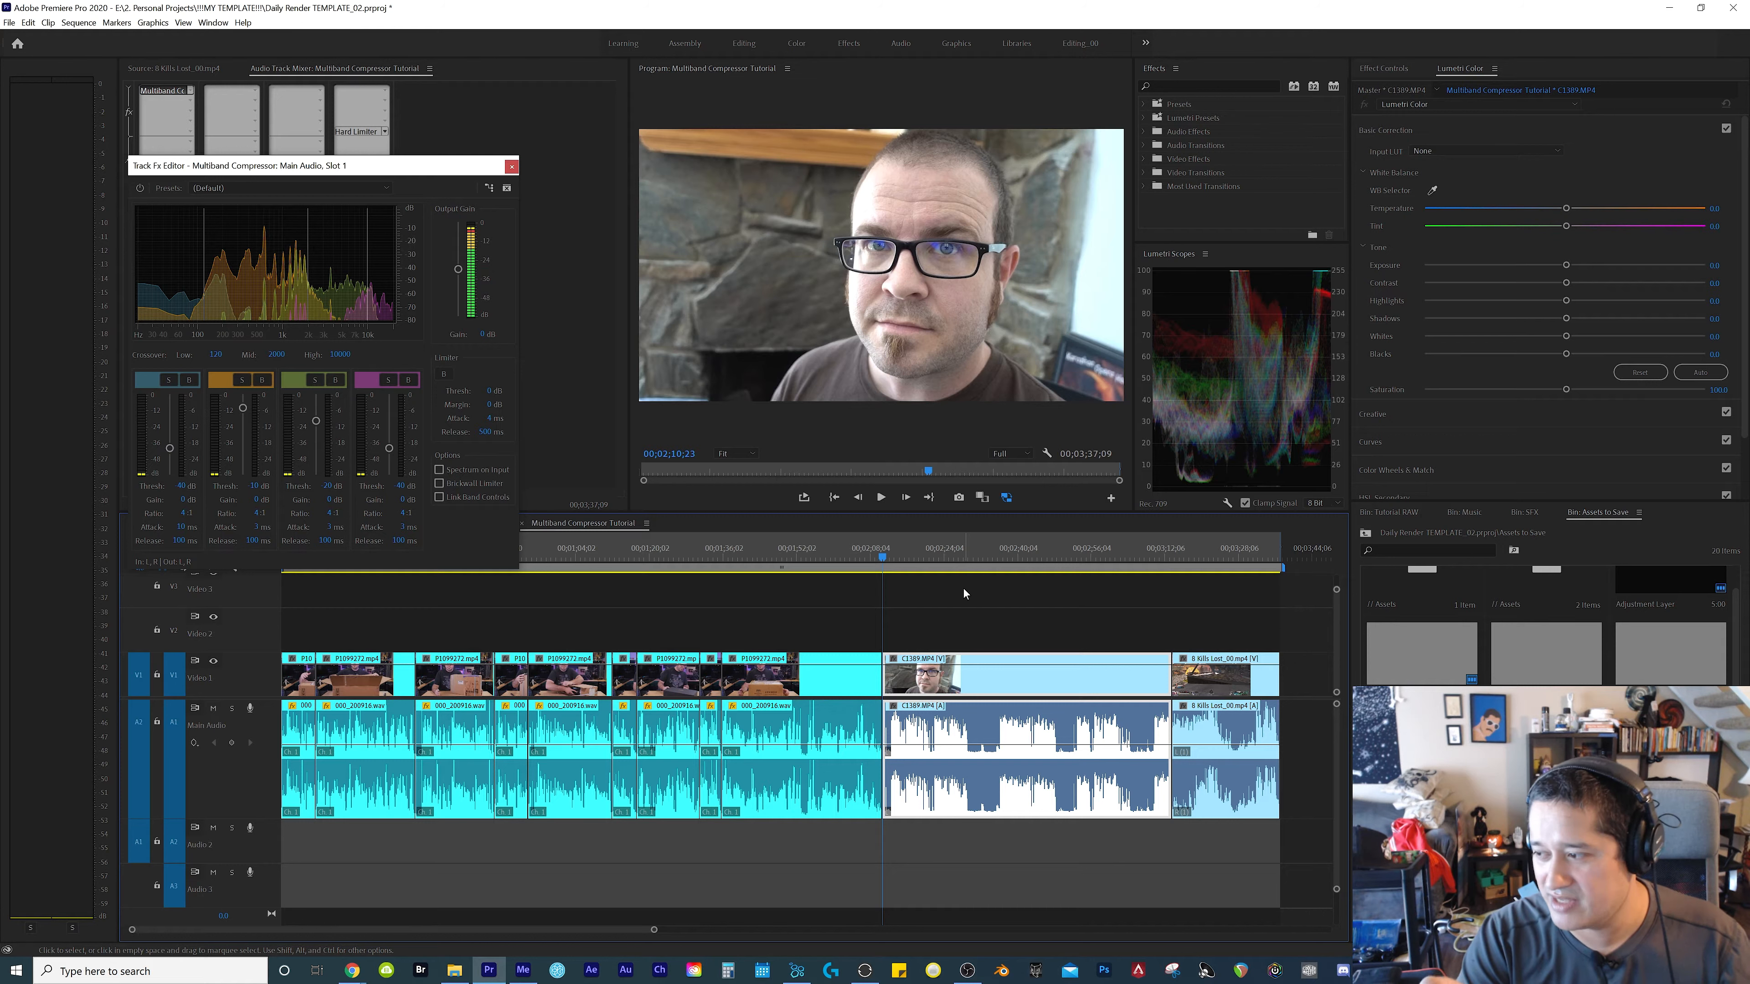
Play the C1389.MP4 clip with the compressor on up to 00;02;29;02, examining the output level and each band's gain reduction
scroll(1175, 541, "up", 3)
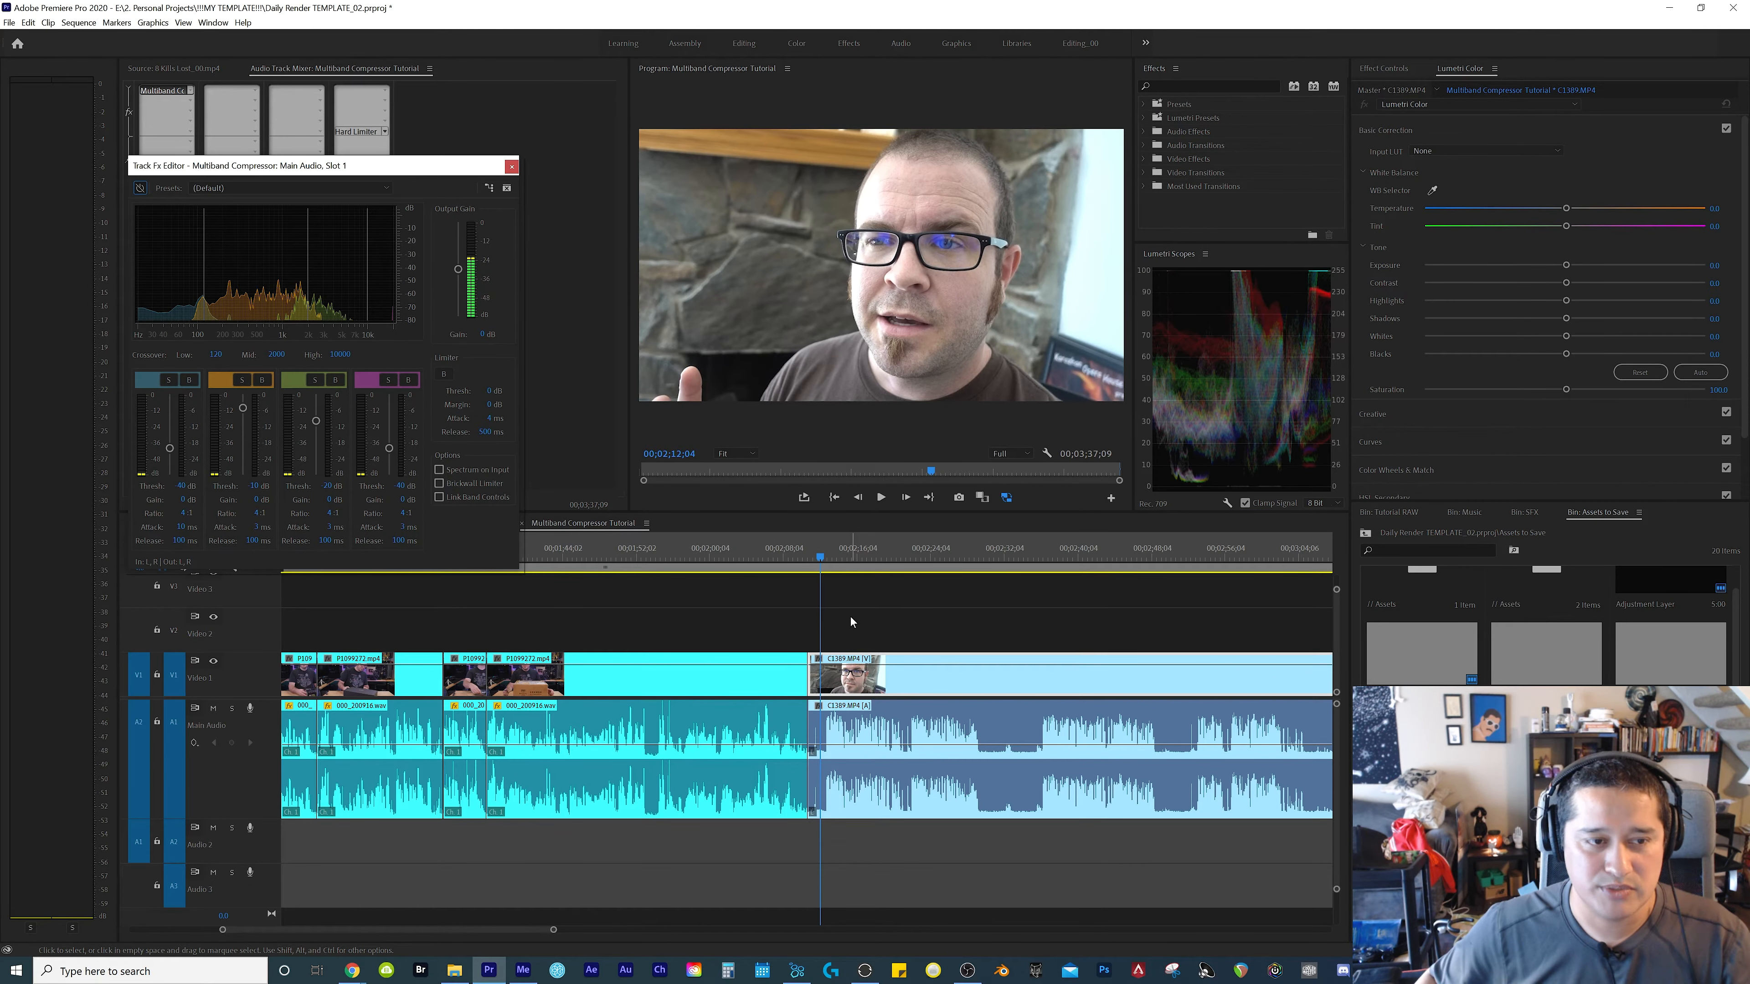
key("space")
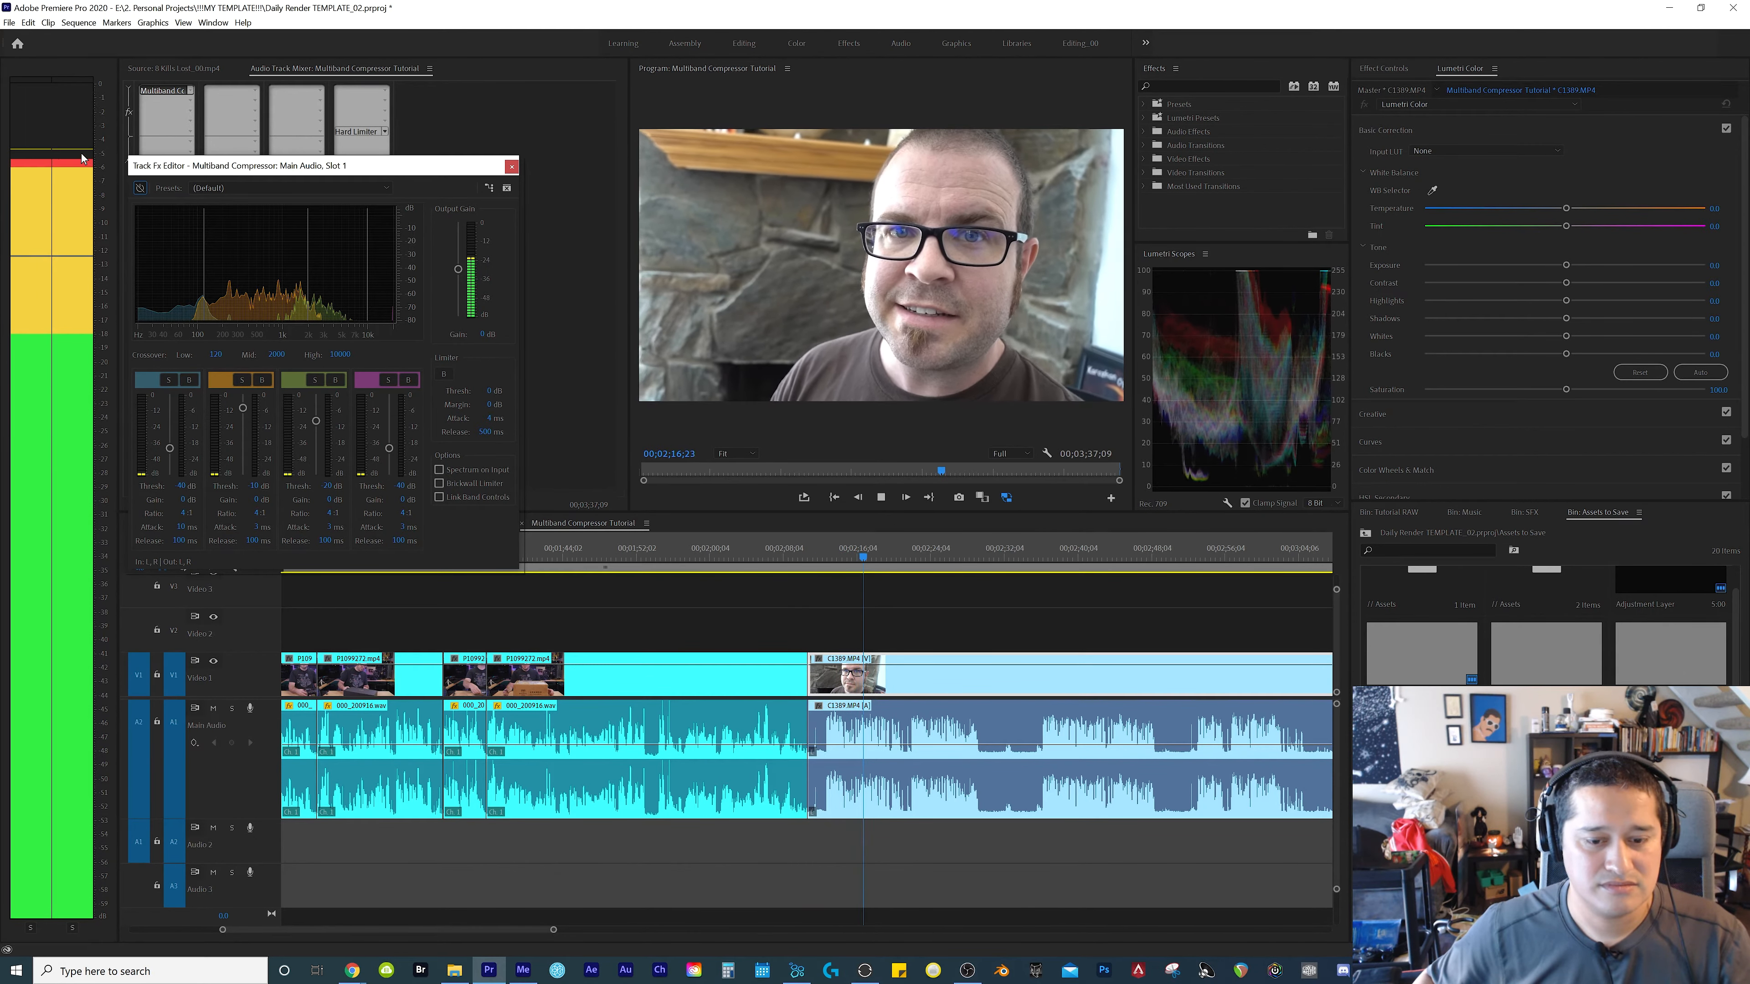
key("space")
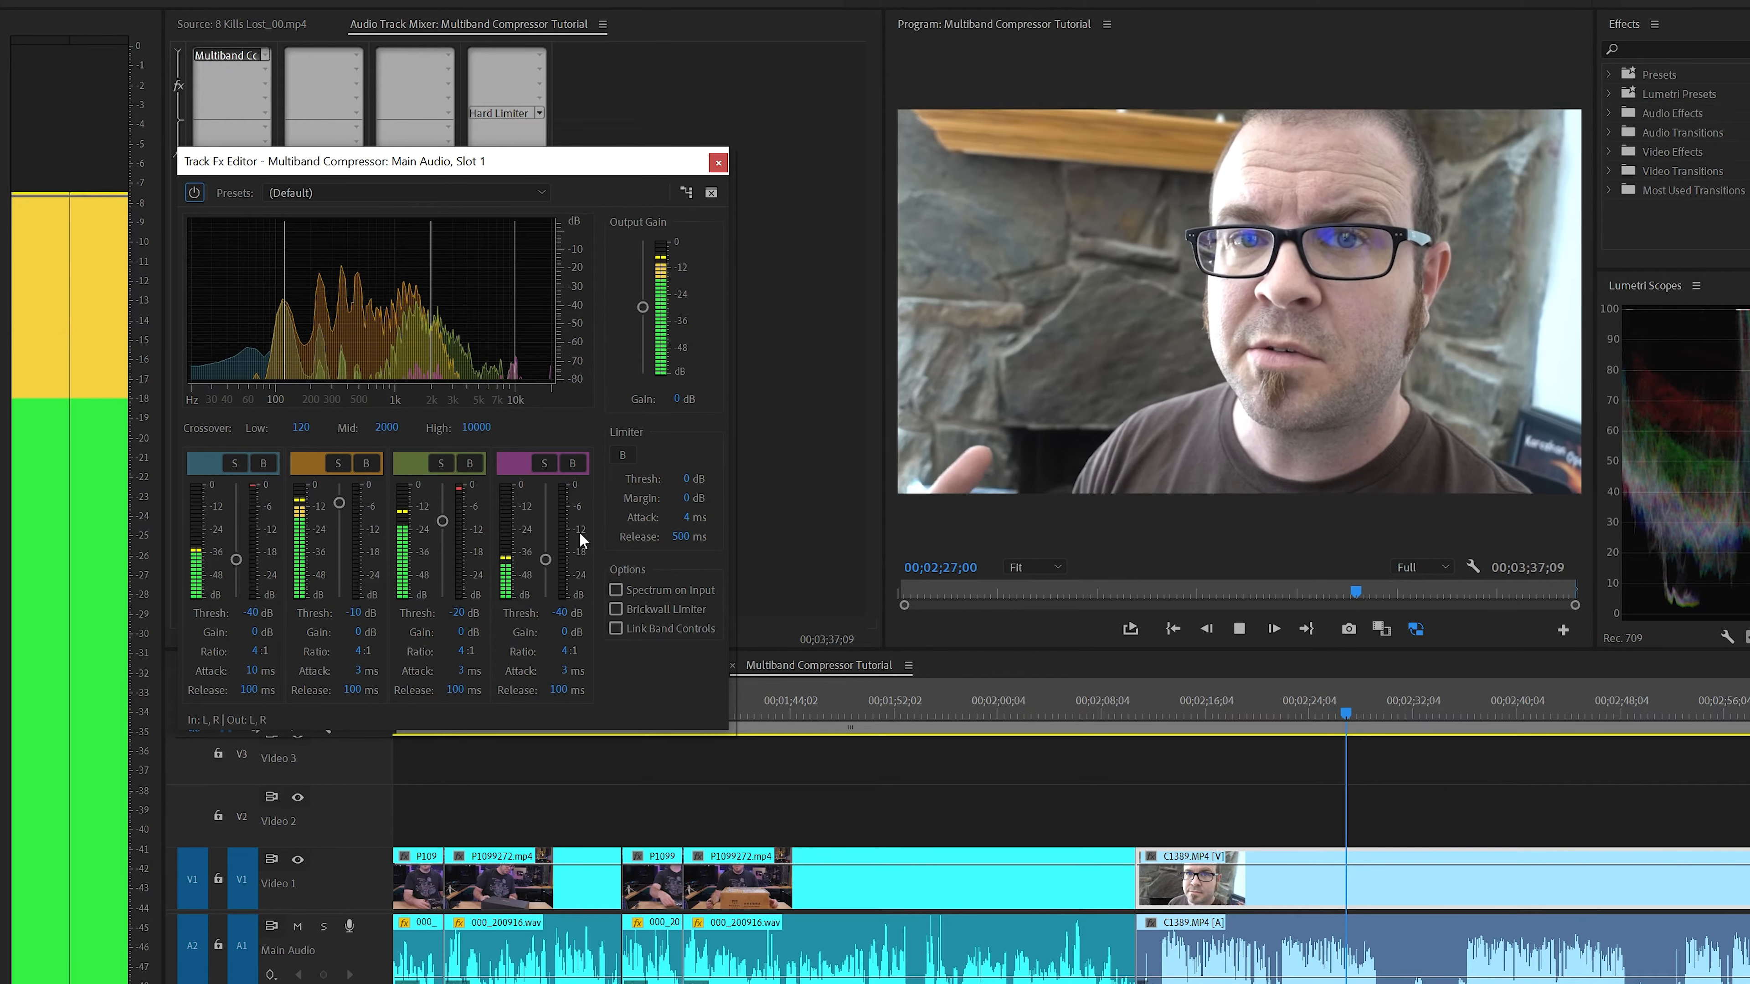
left_click(1378, 802)
key("space")
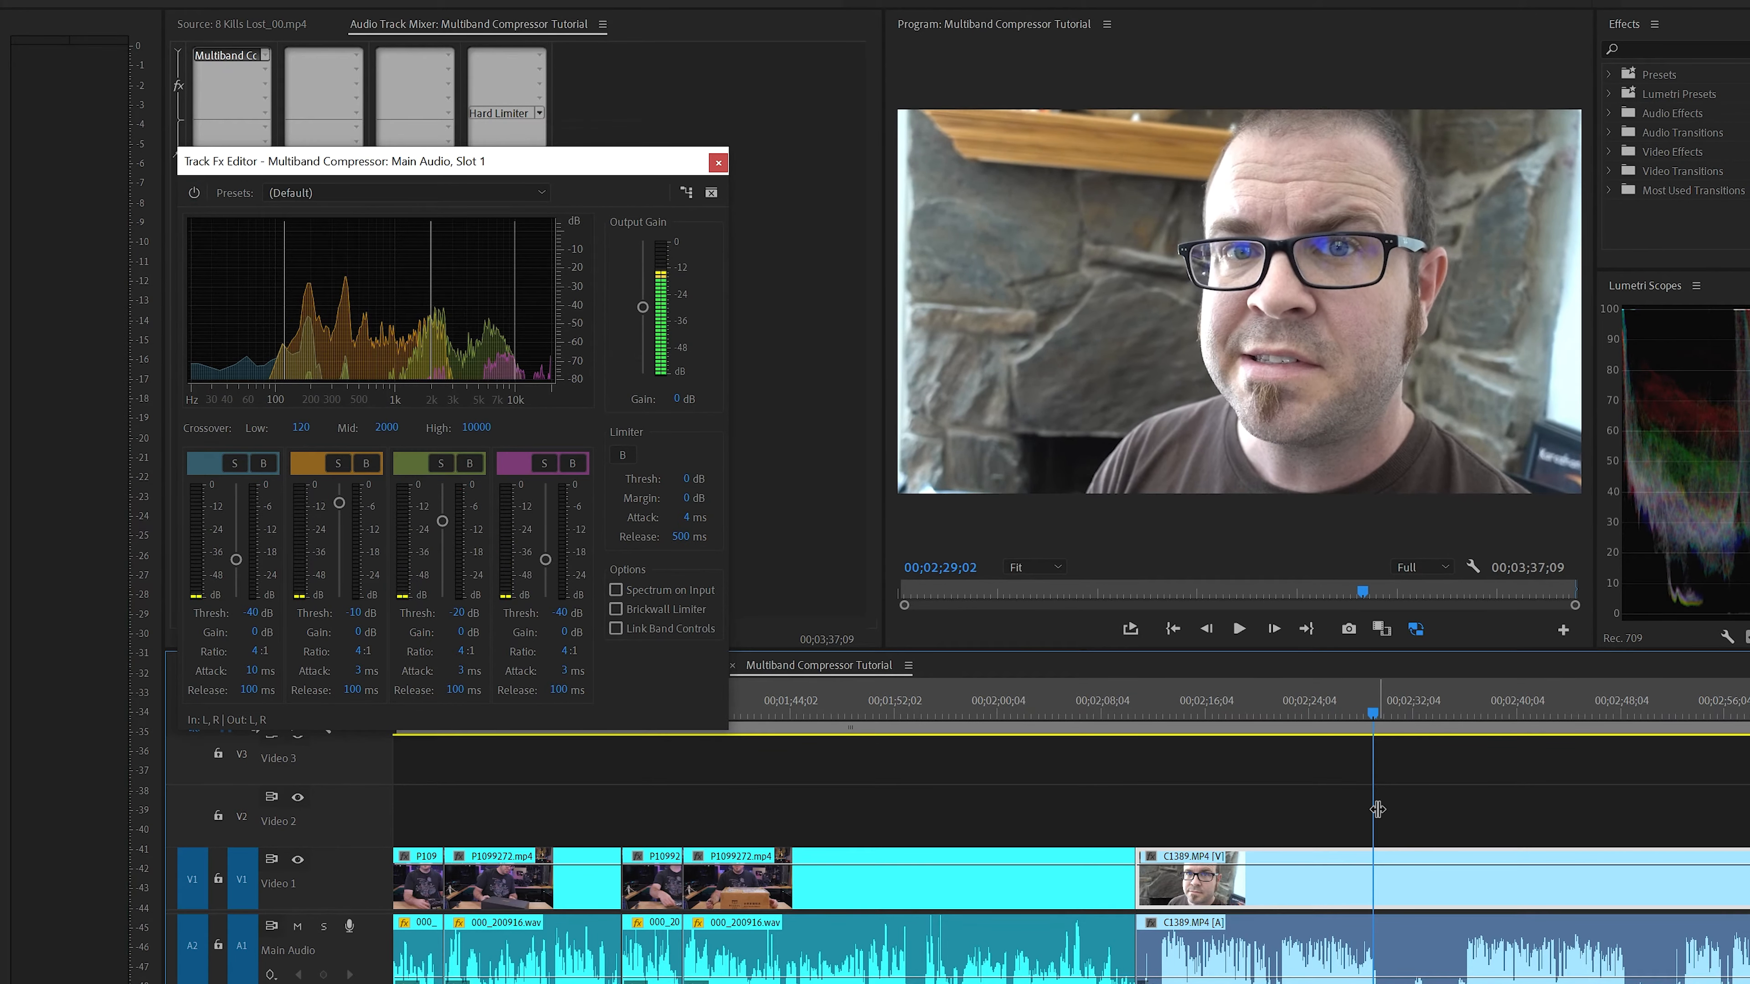
Replay the C1389.MP4 clip up to 00;02;48;13, auditioning the highest band soloed and all four bands together
key("equal")
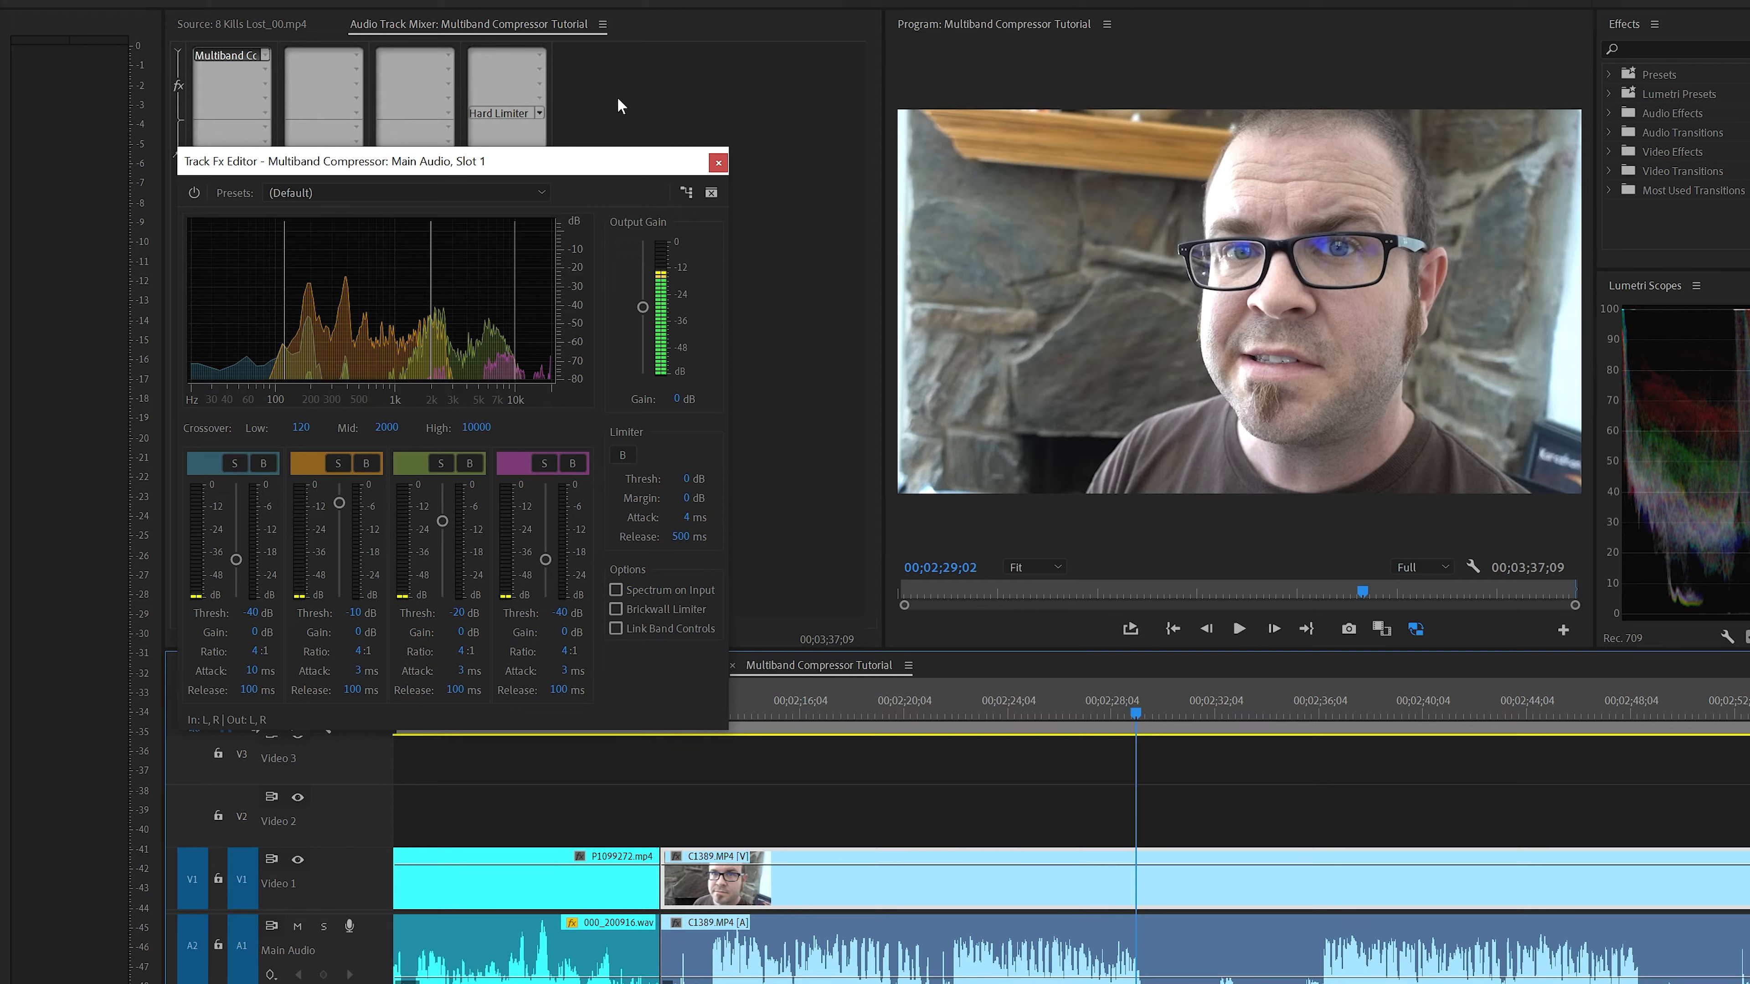
key("space")
left_click(544, 463)
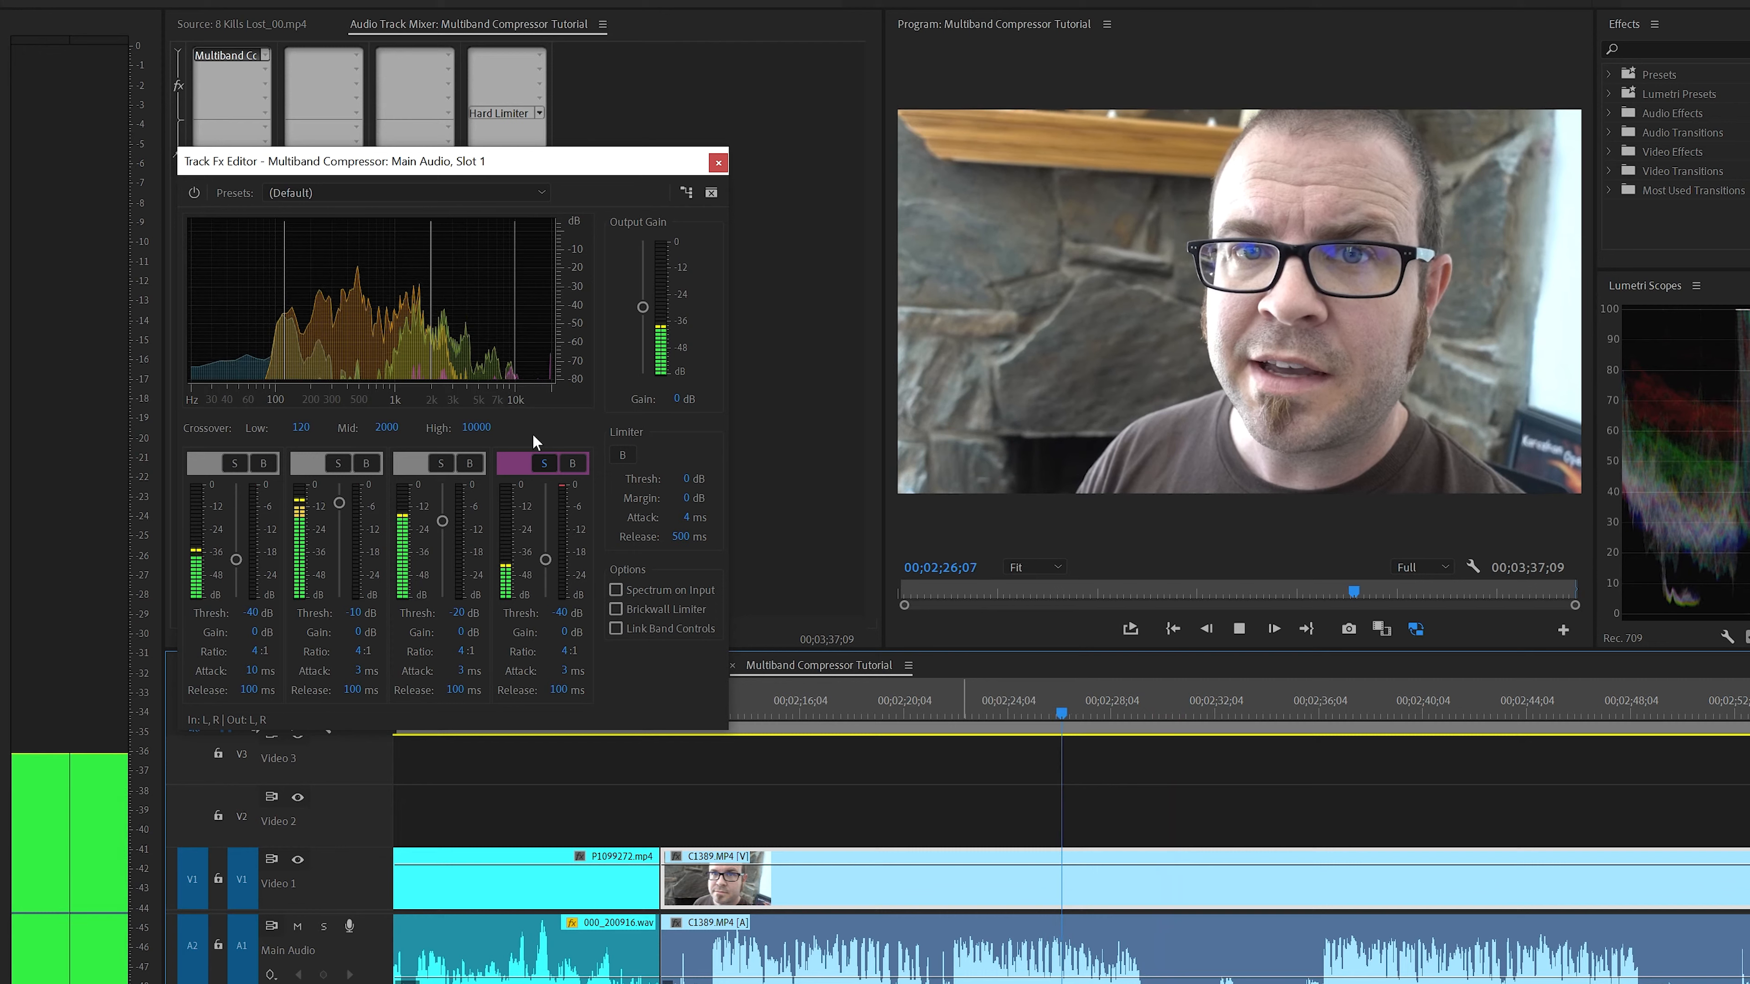
left_click(544, 463)
key("minus")
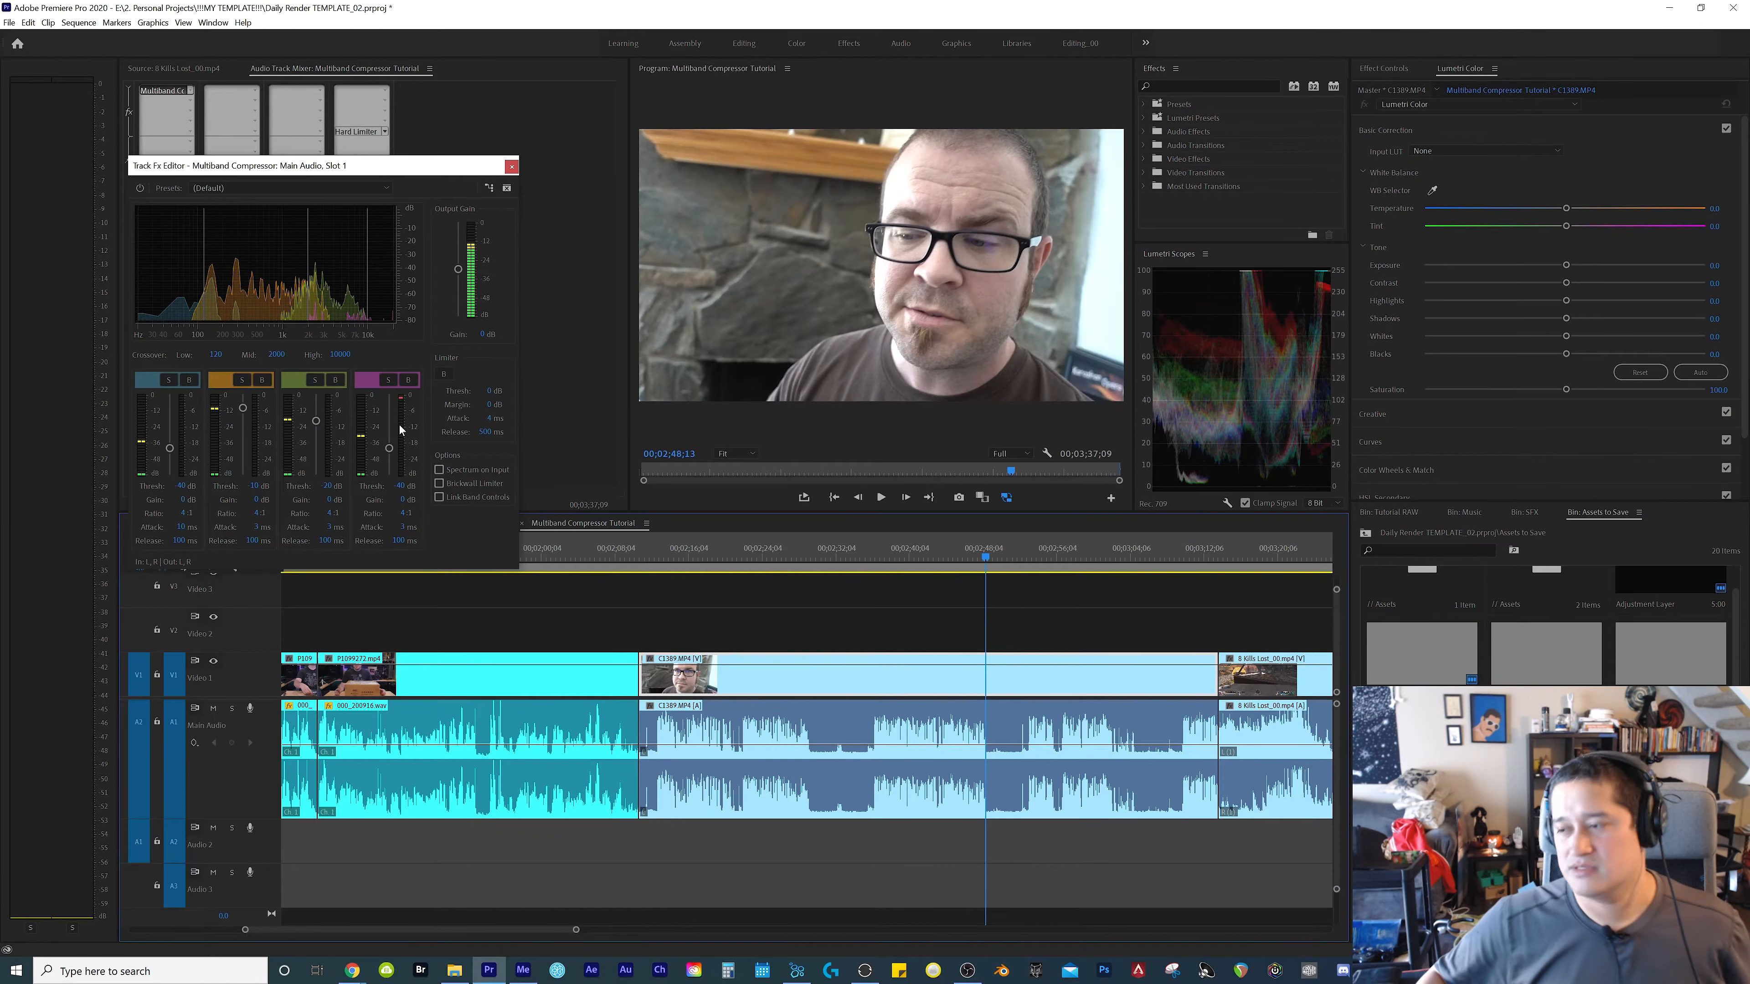
key("space")
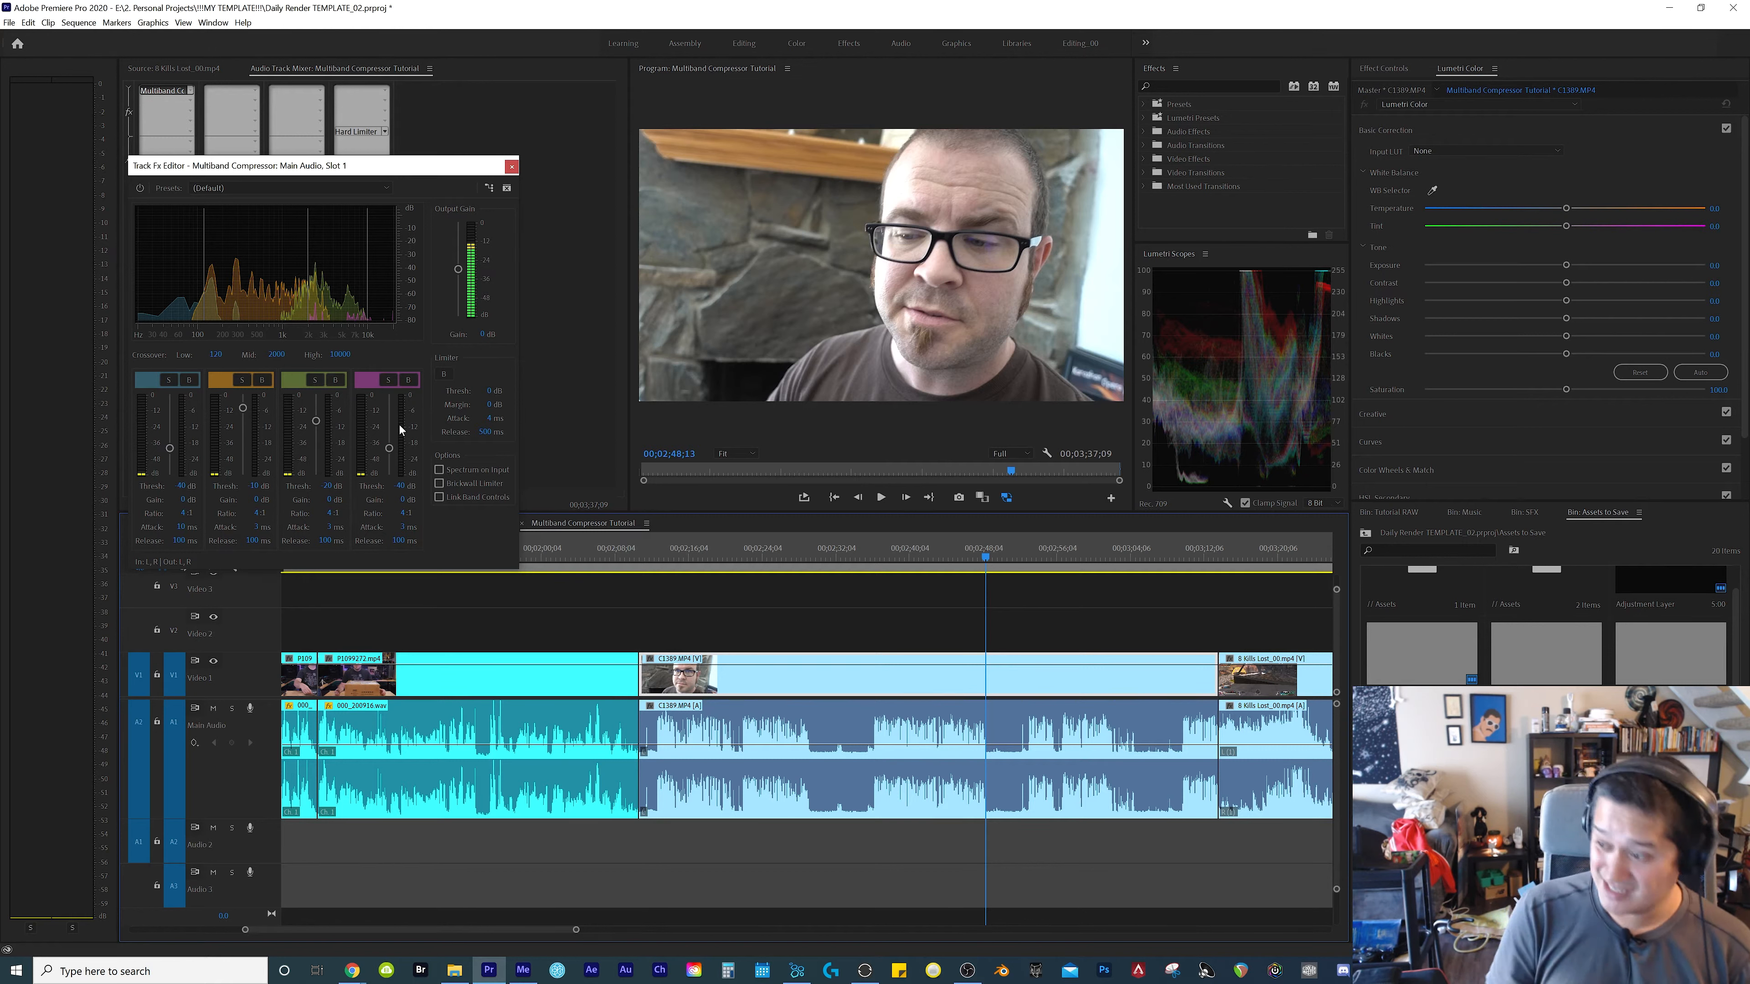
Mark the 8 Kills Lost_00.mp4 clip as the playback range, solo the lowest compressor band and audition it up to 00;03;20;15
left_click(1100, 592)
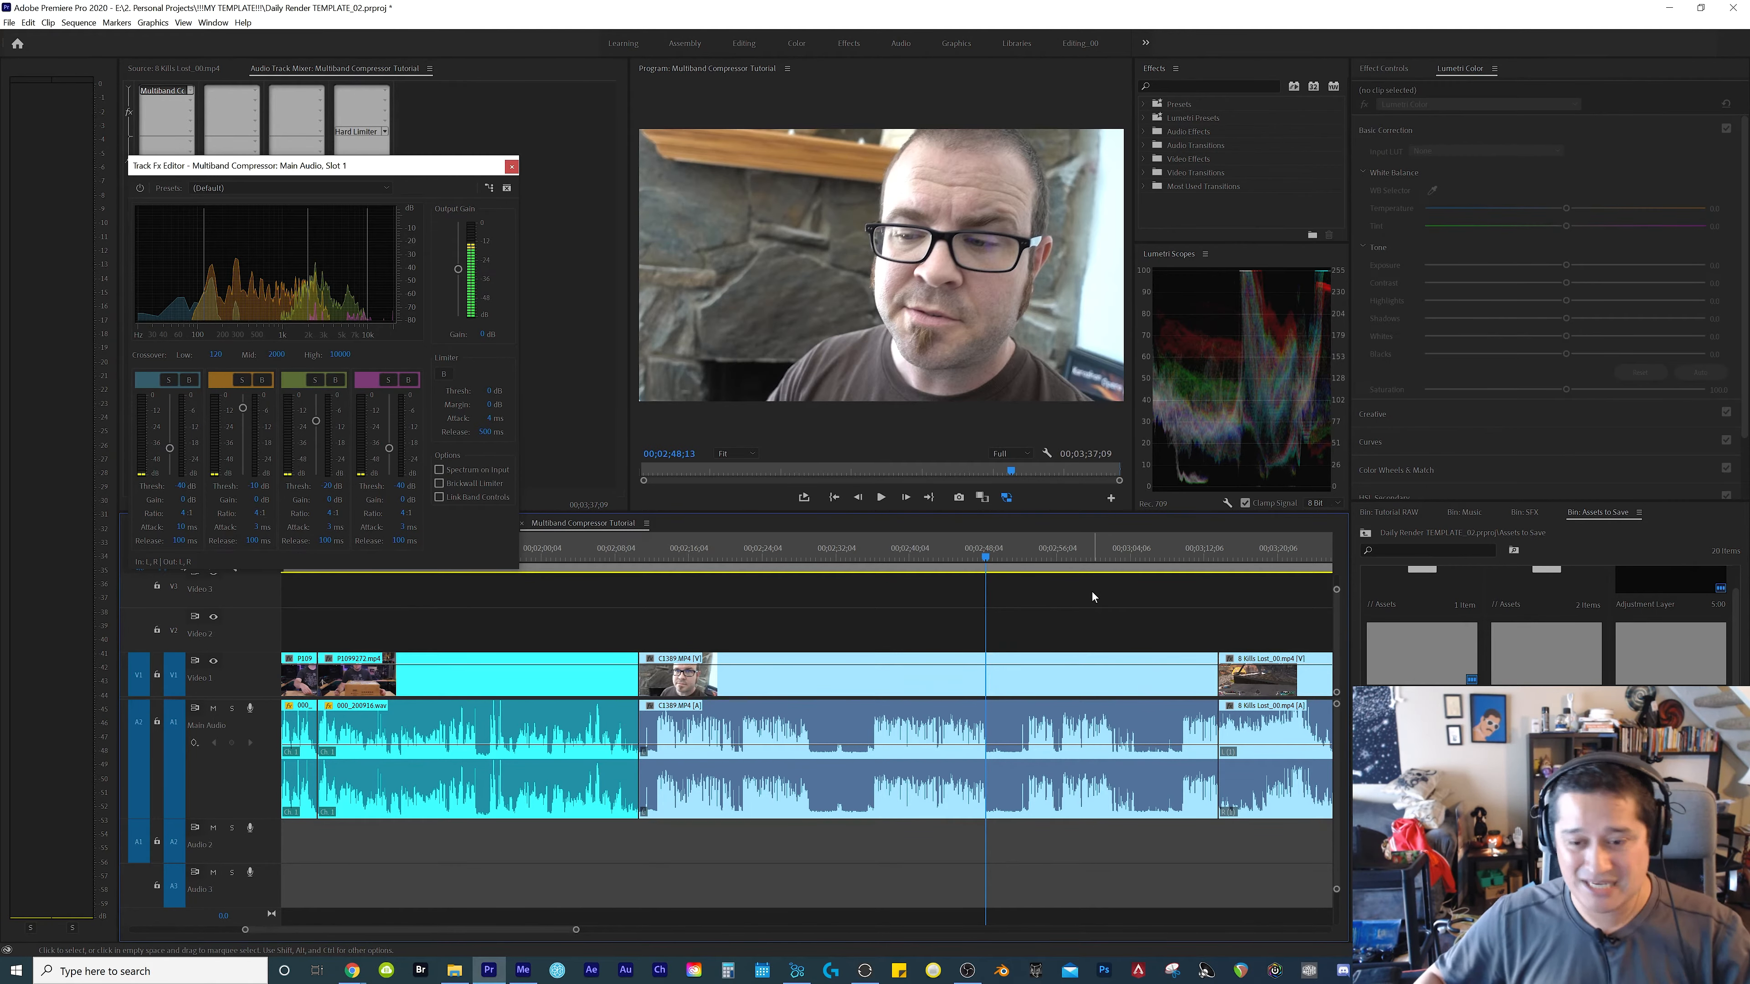
key("equal")
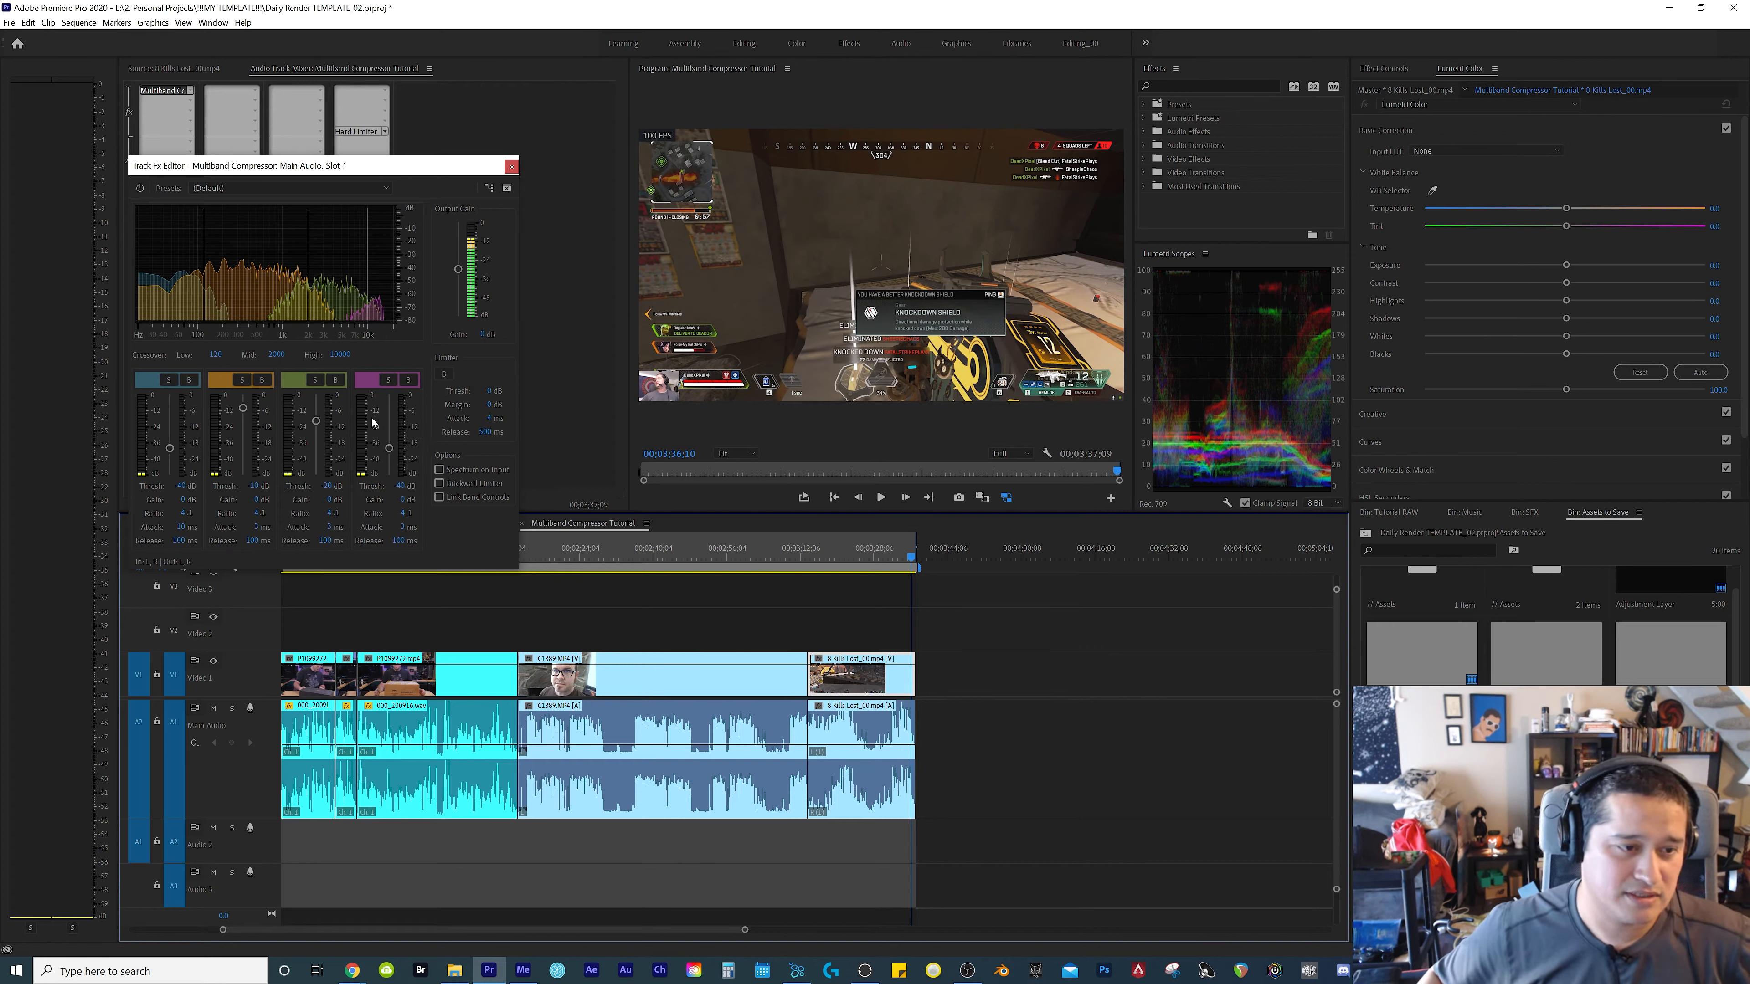
left_click(171, 383)
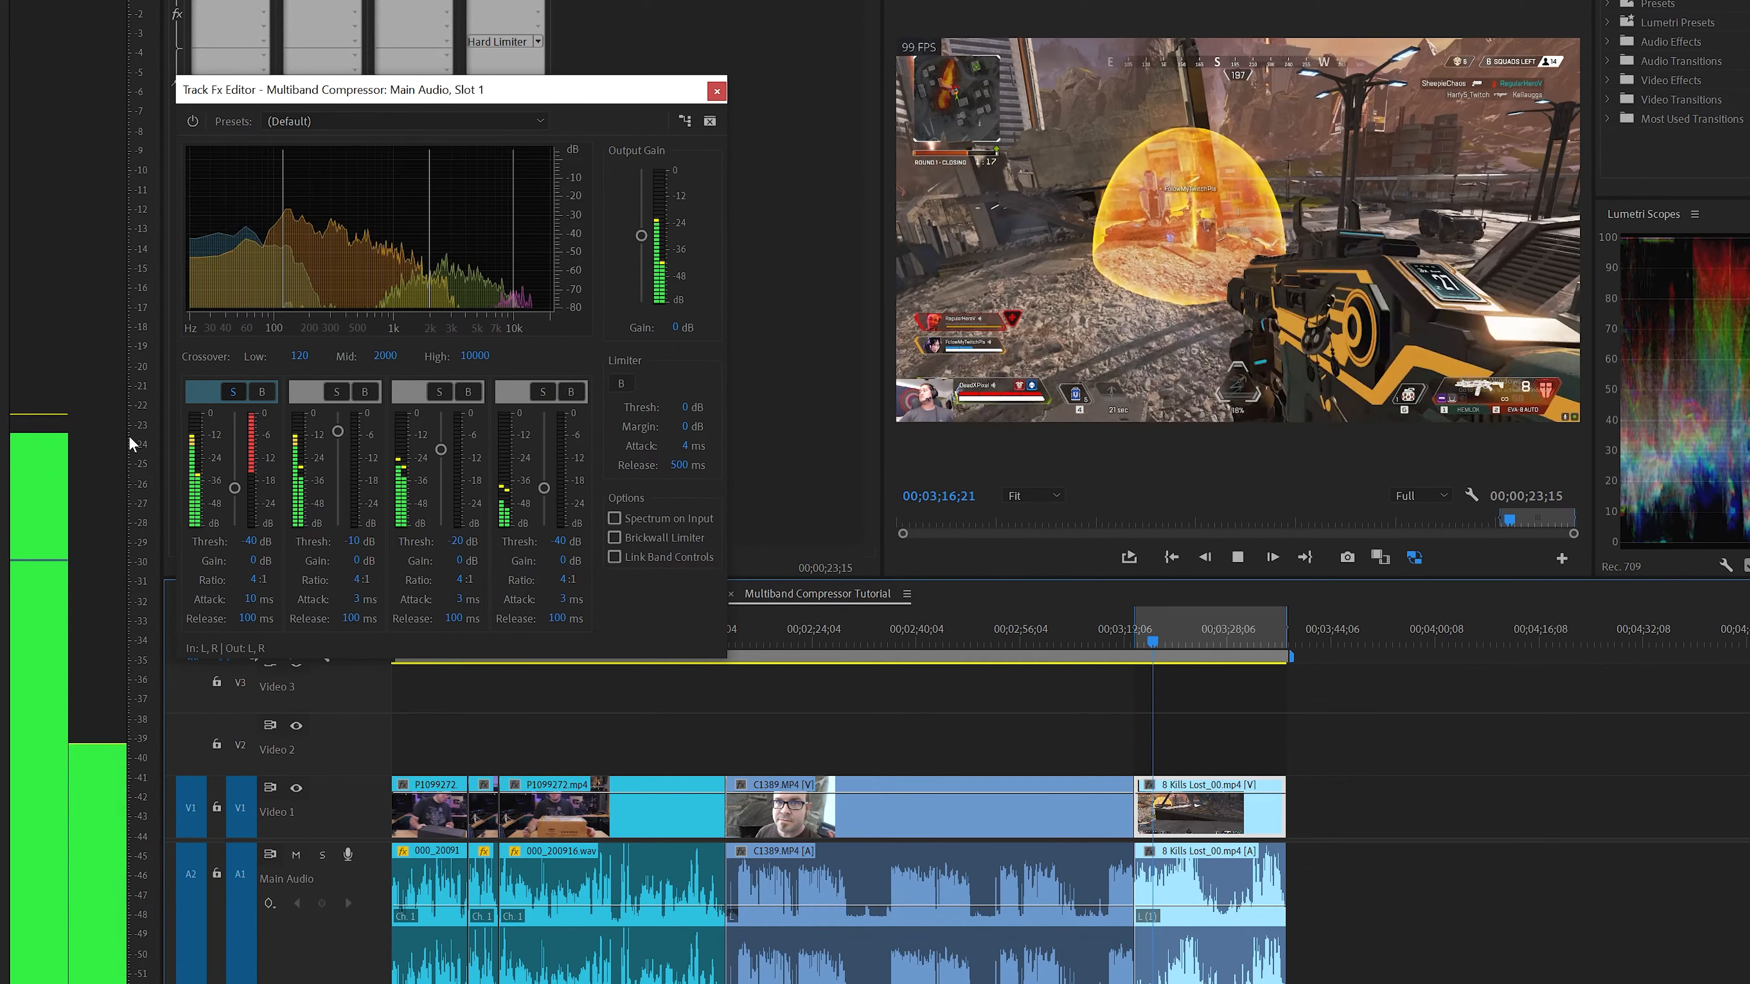
key("space")
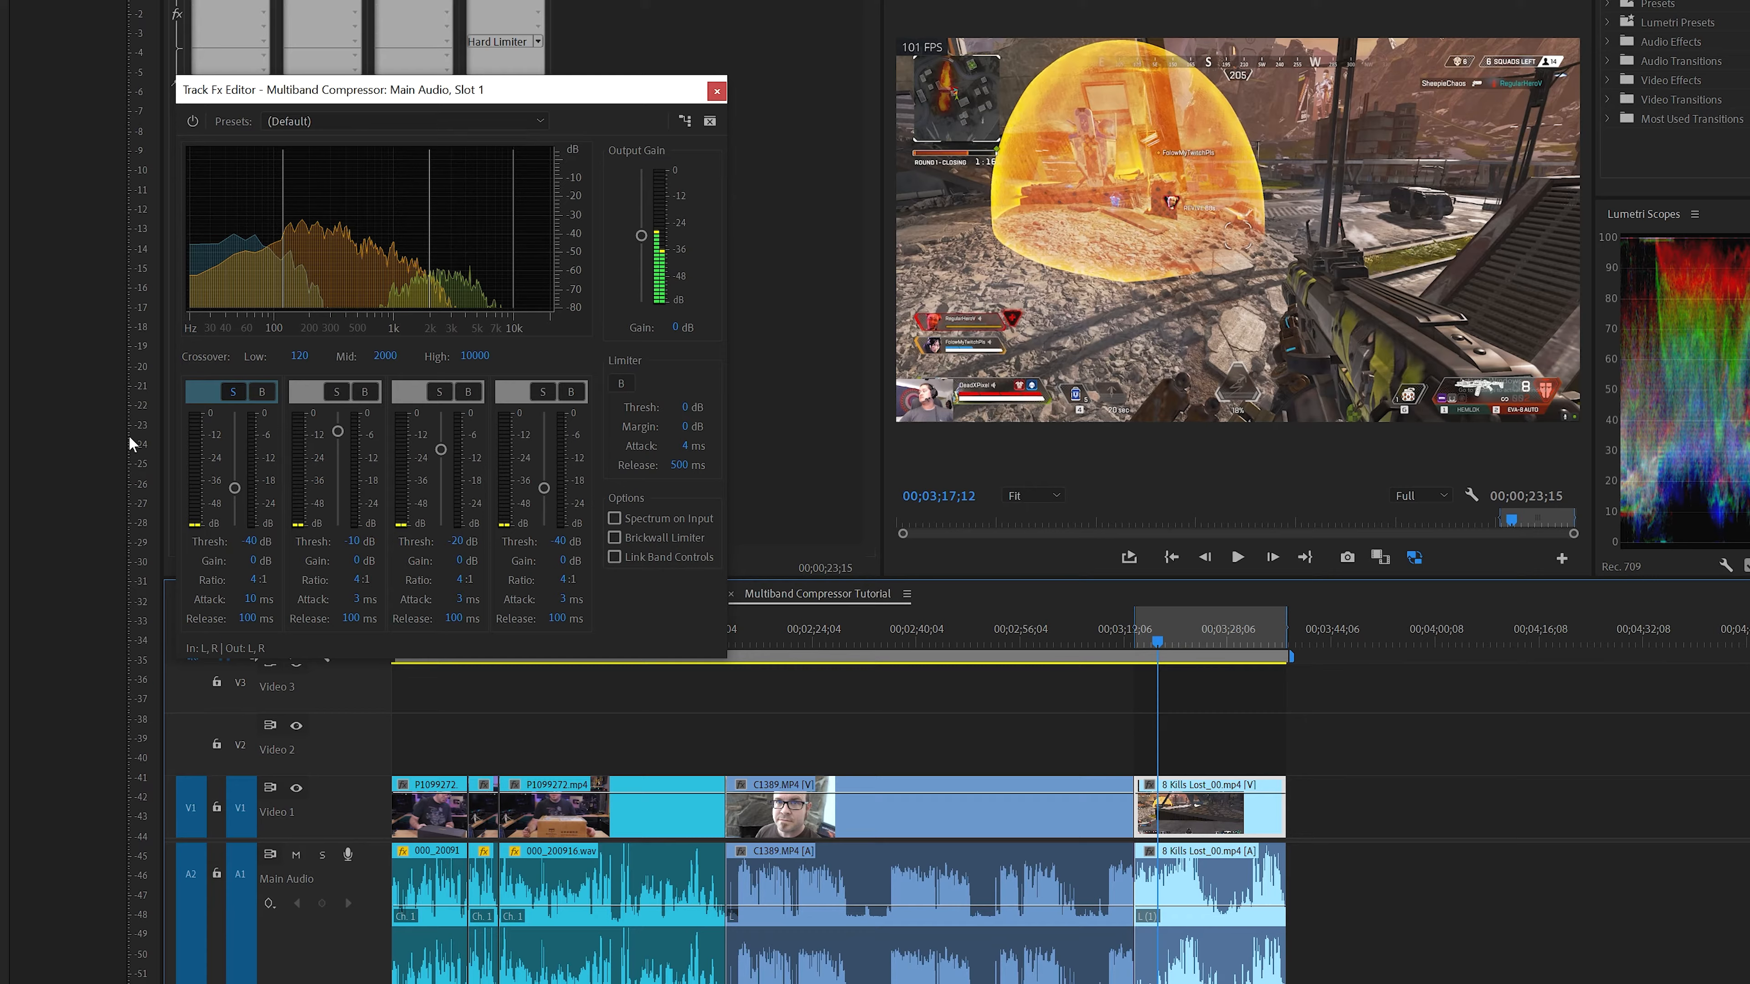
key("space")
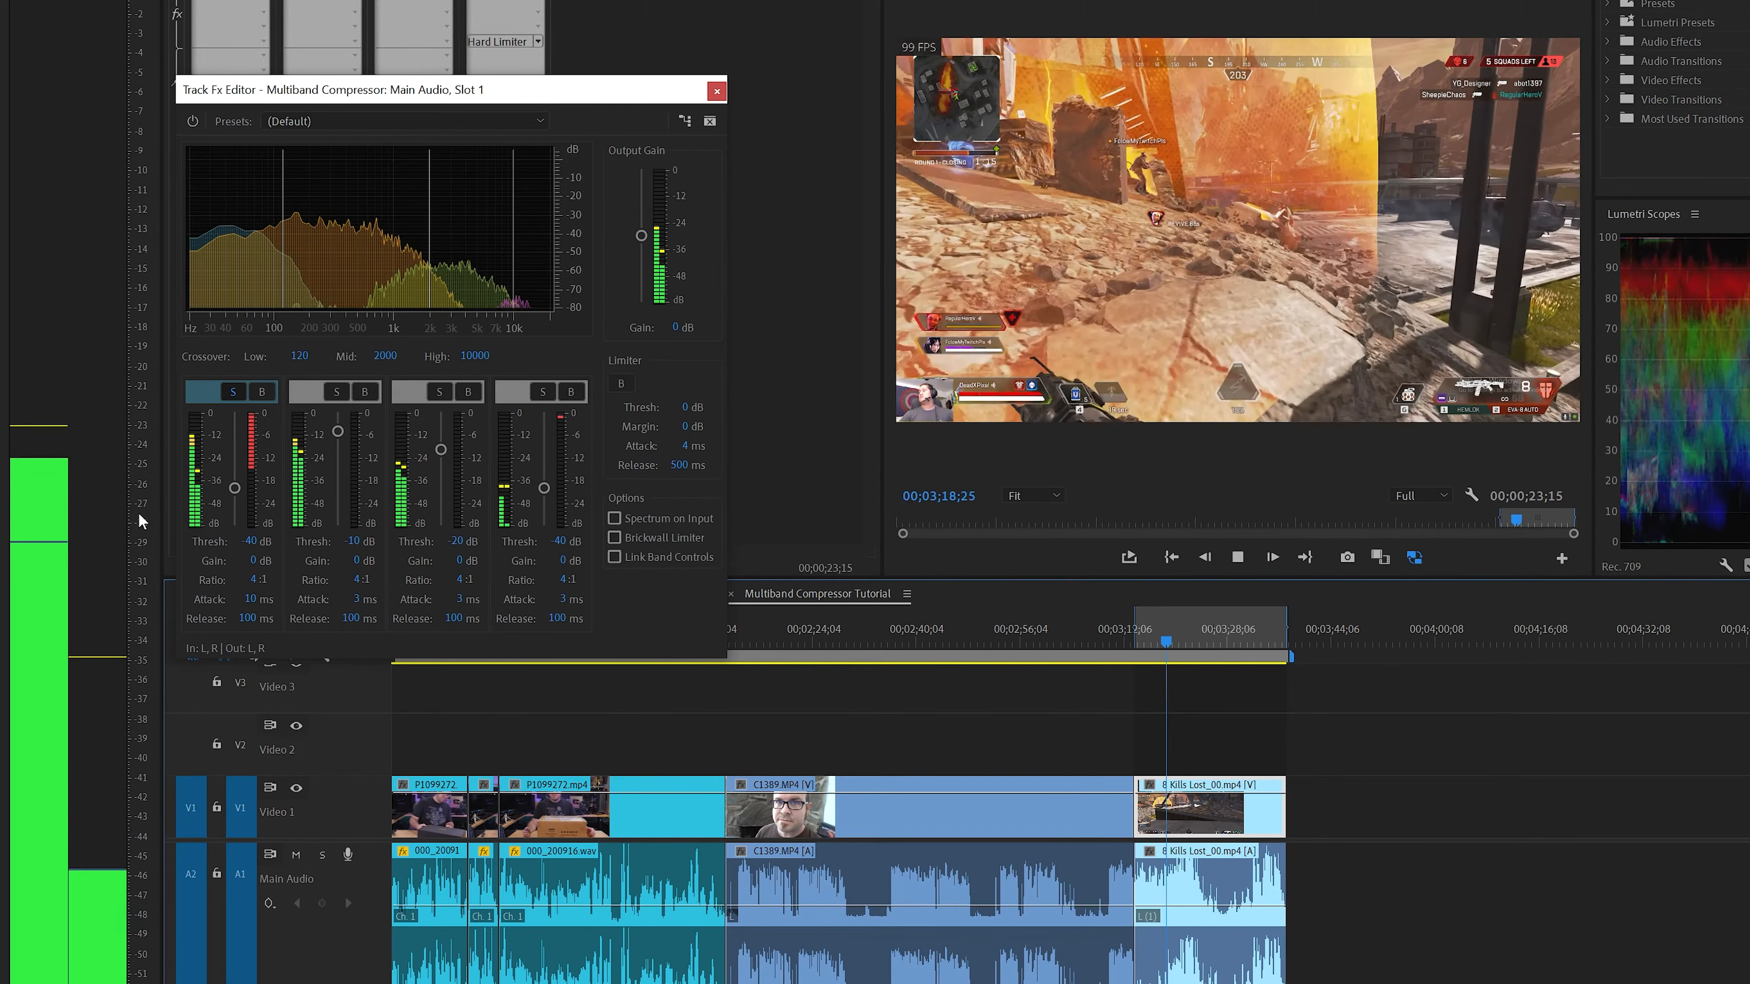
key("space")
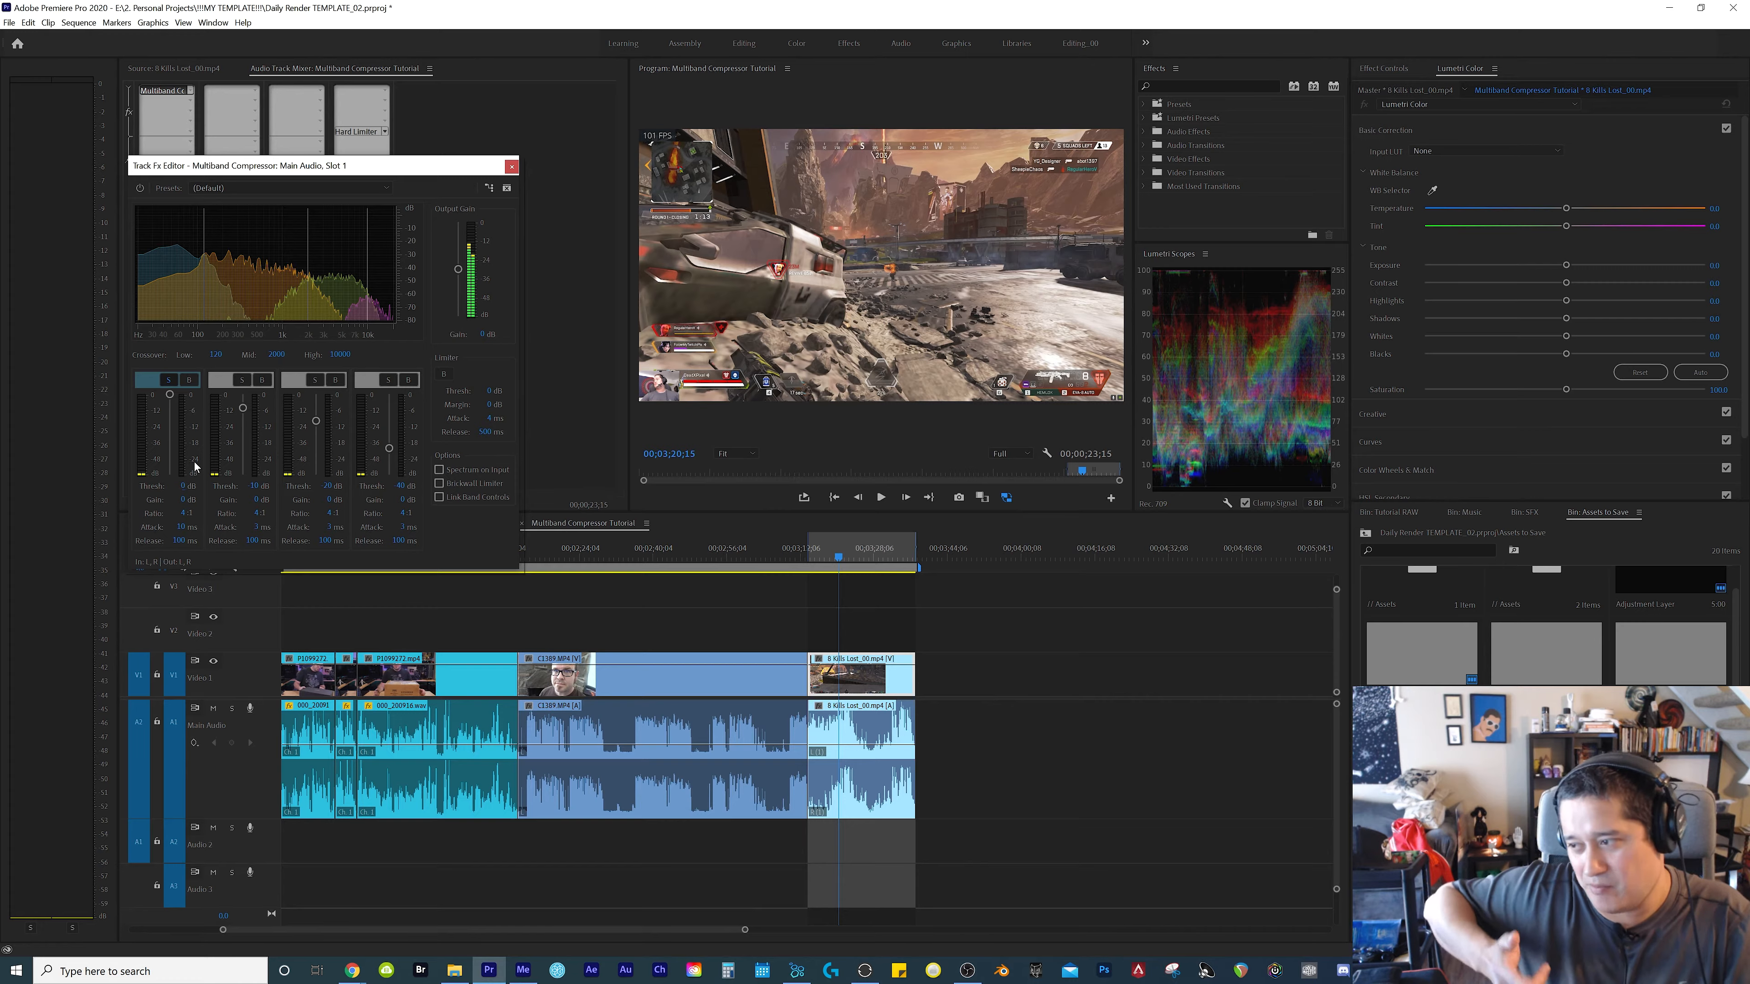
Play the soloed lowest band on the gameplay clip and set its threshold to -10 dB and attack to 3 ms
key("space")
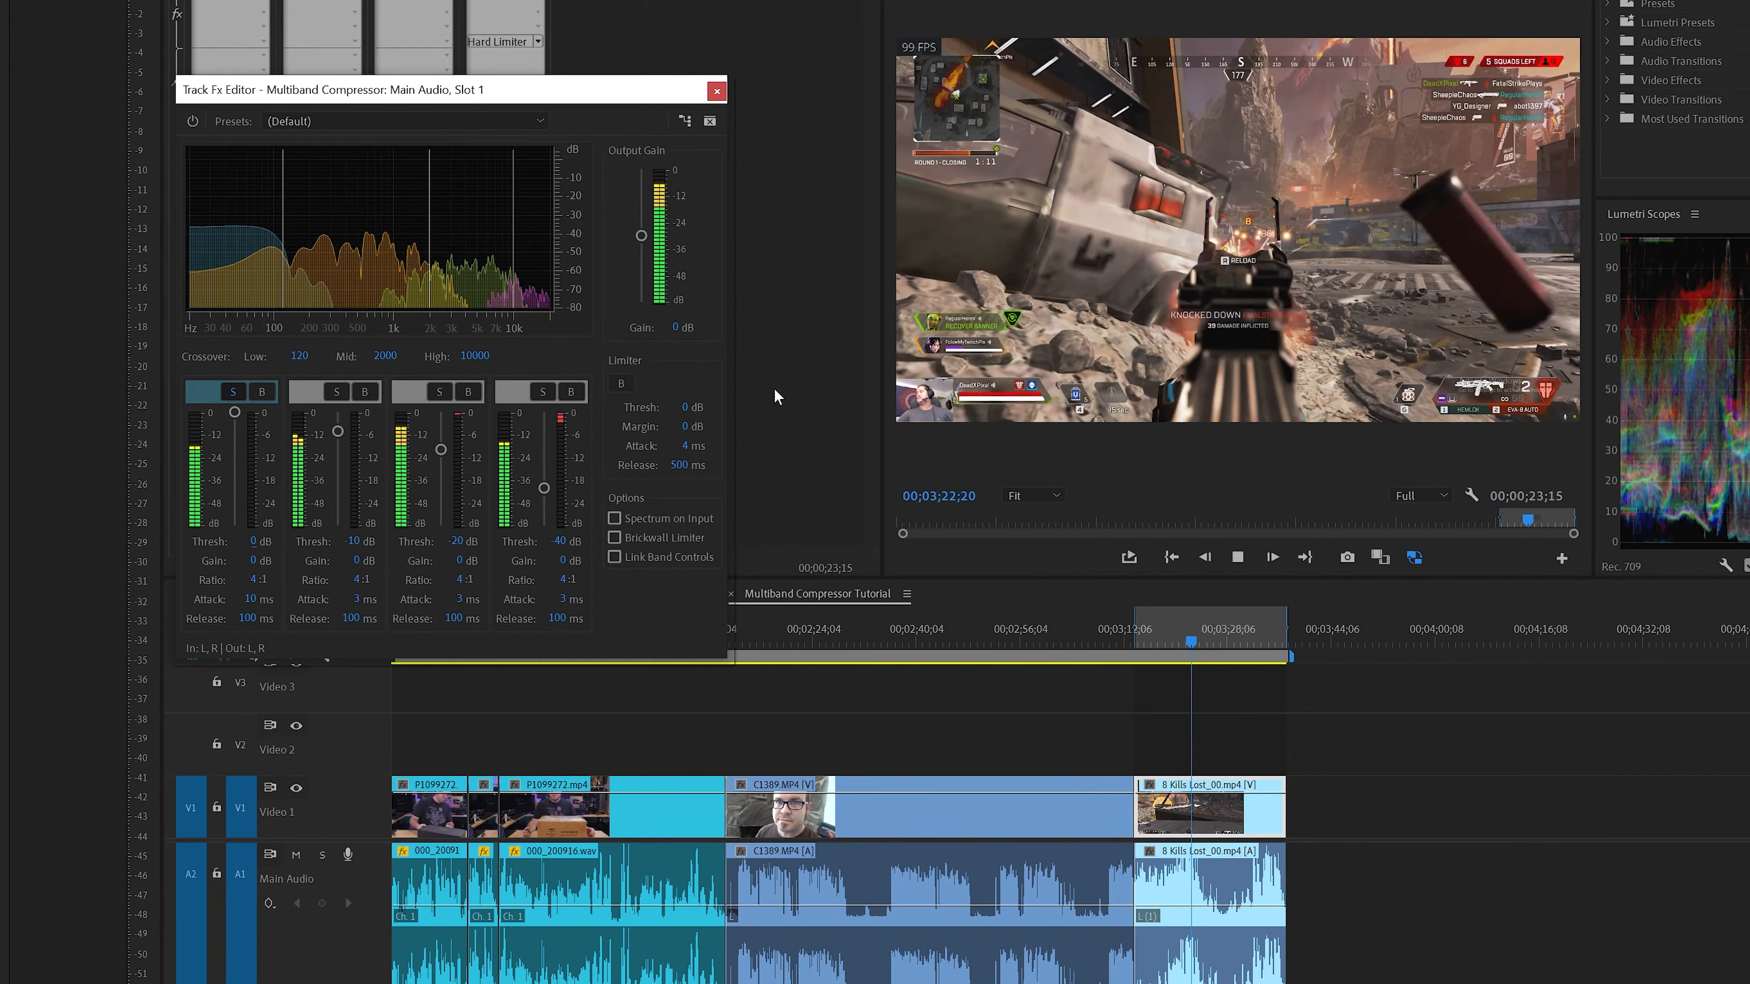
left_click(241, 541)
type("-10")
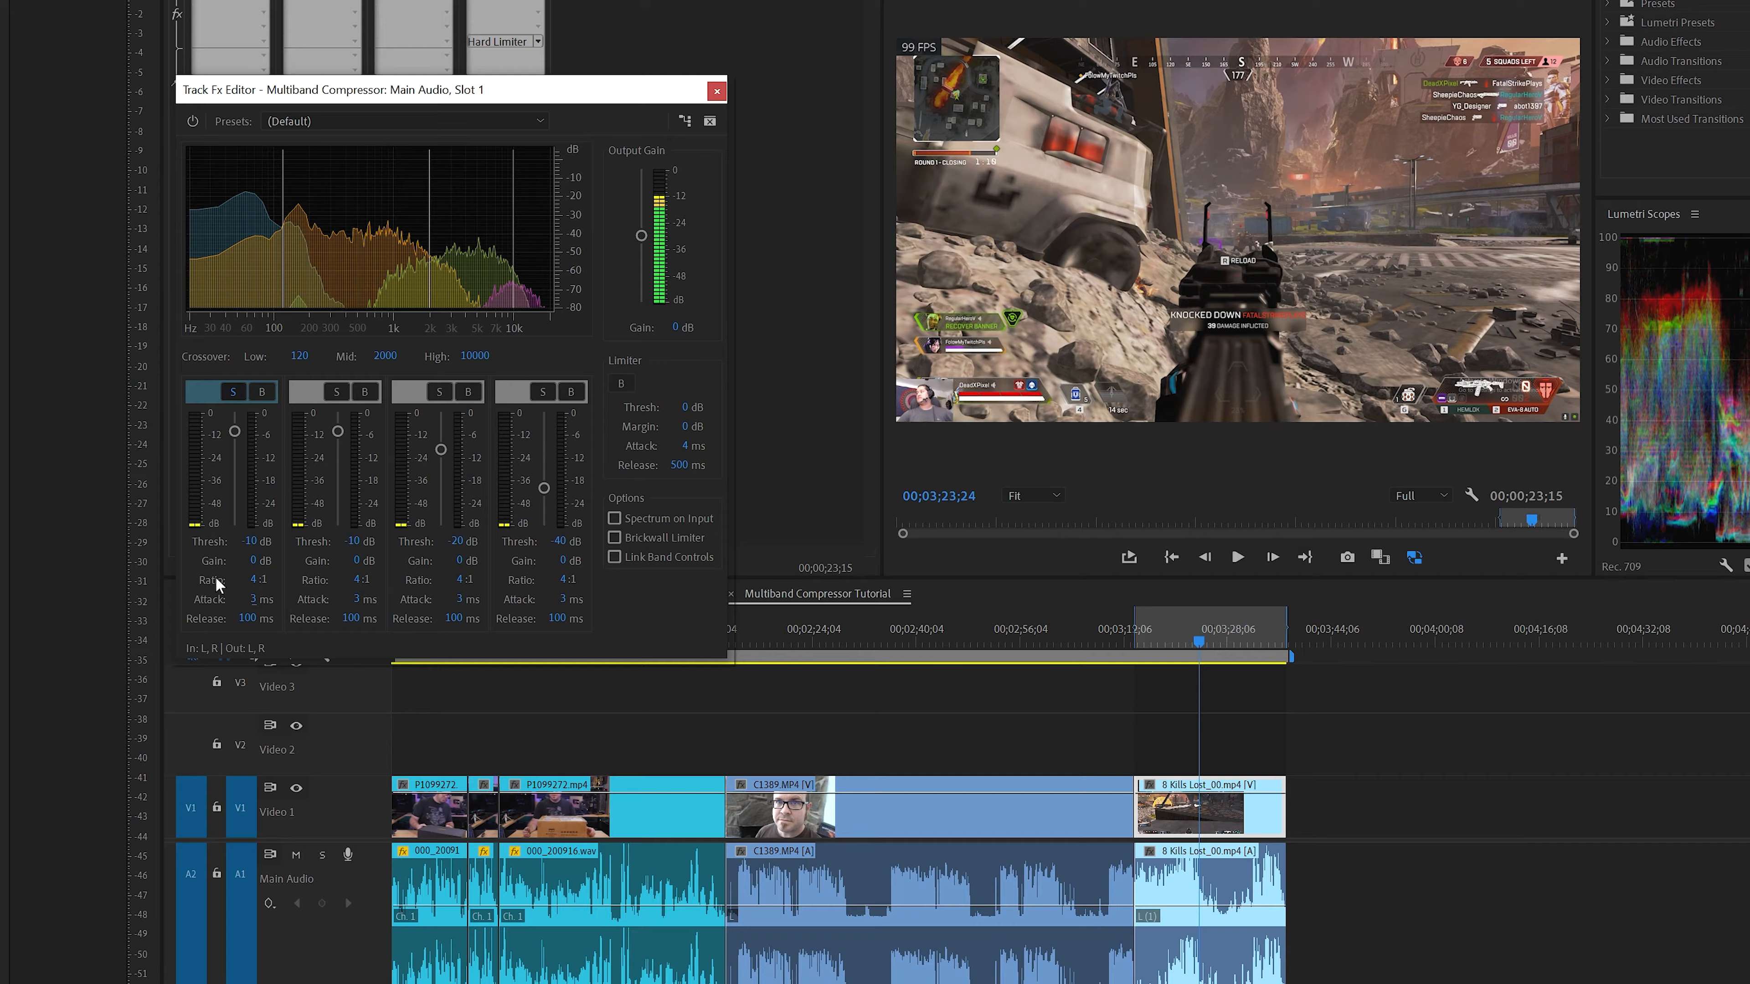
Set the lowest band's threshold to -20 dB, replay the gameplay clip up to 00;03;22;20 and unsolo the band
key("space")
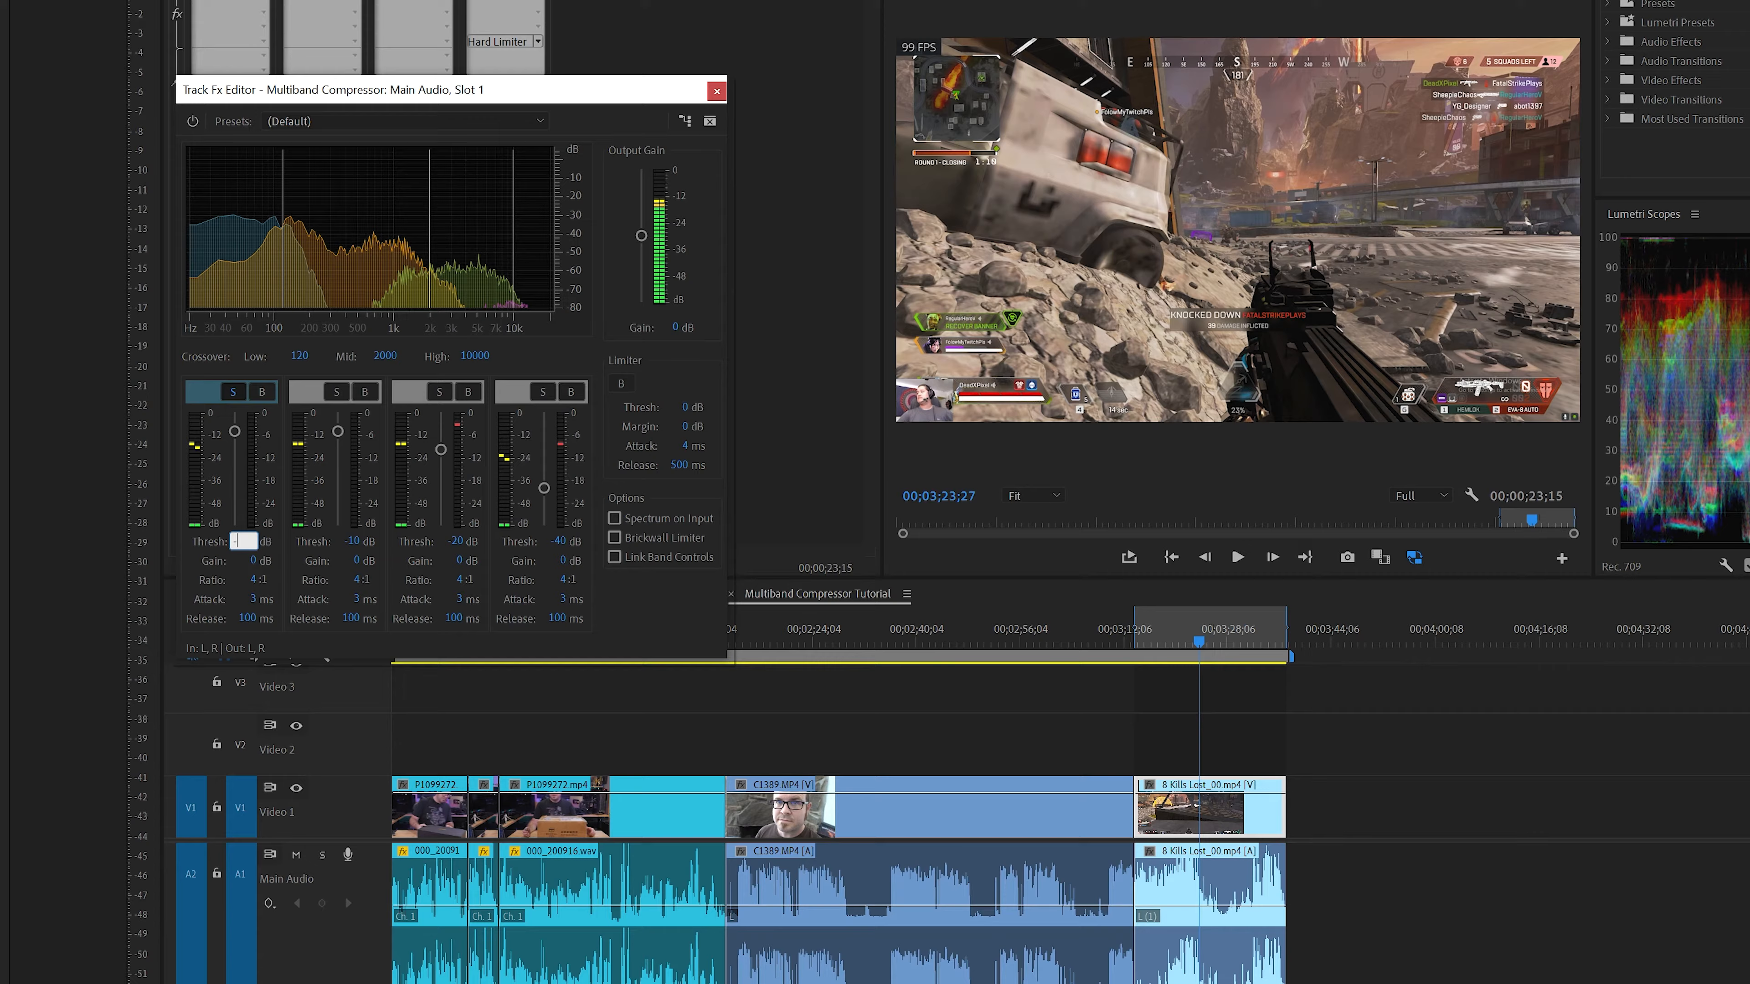
left_click_drag(234, 431, 234, 449)
left_click(1150, 643)
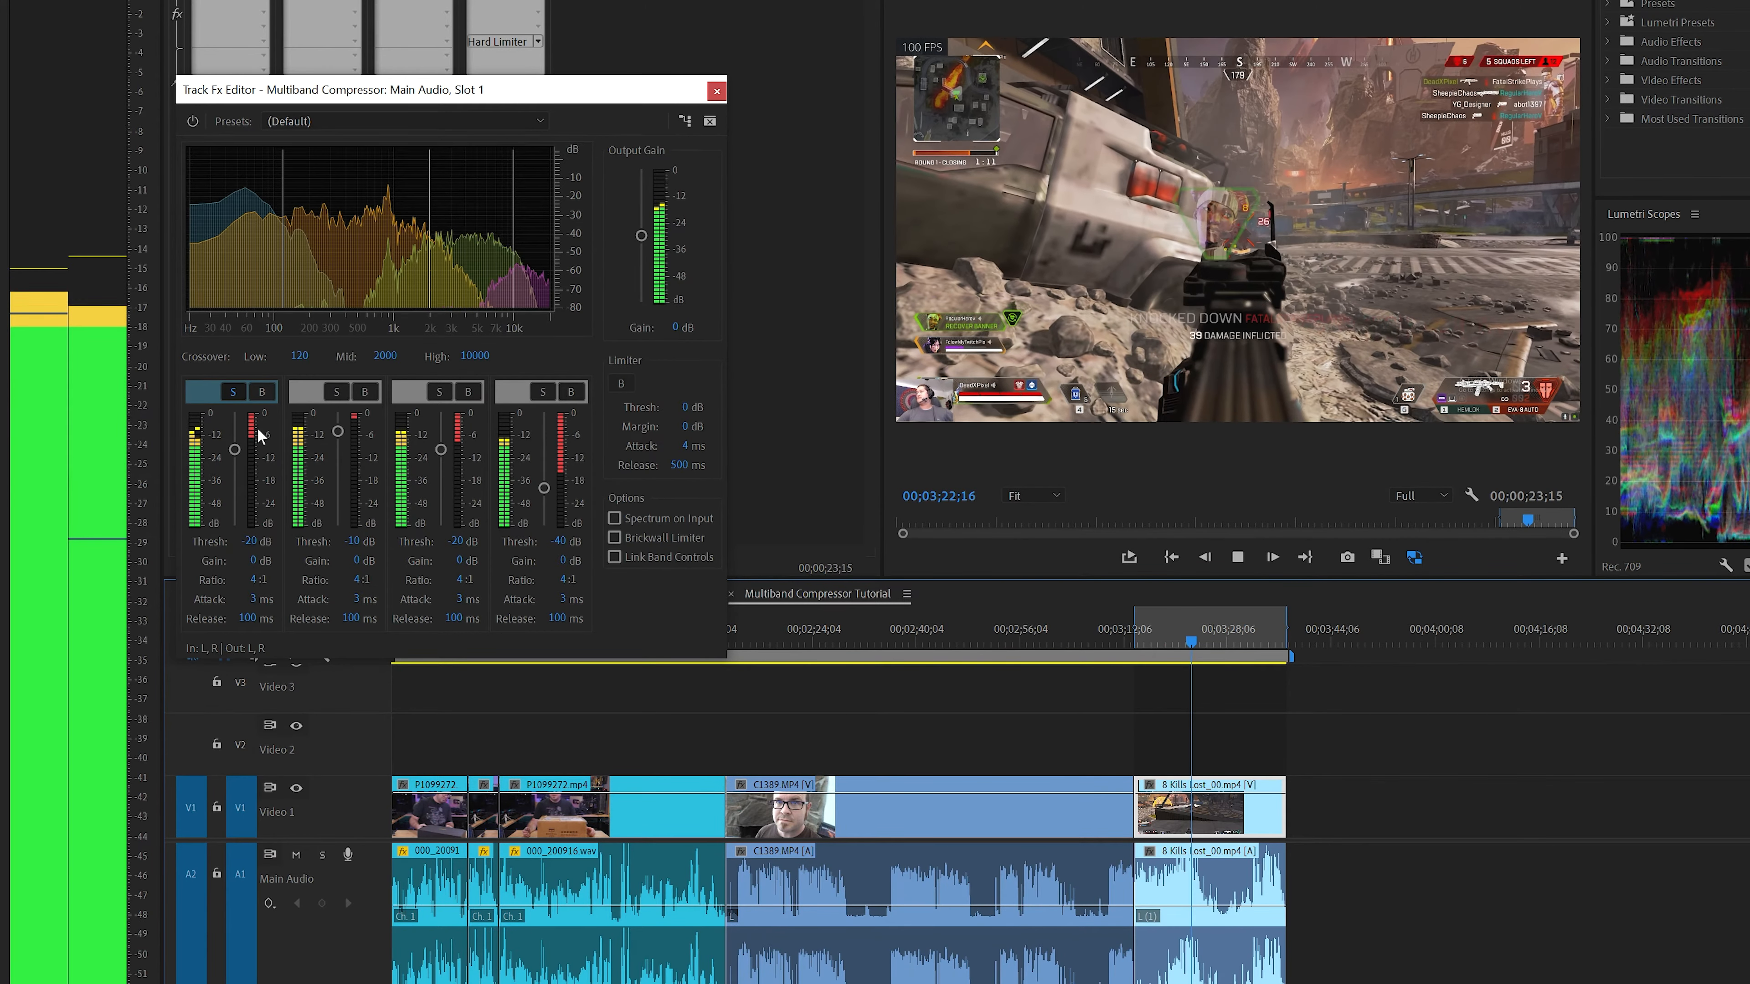
key("space")
left_click(232, 391)
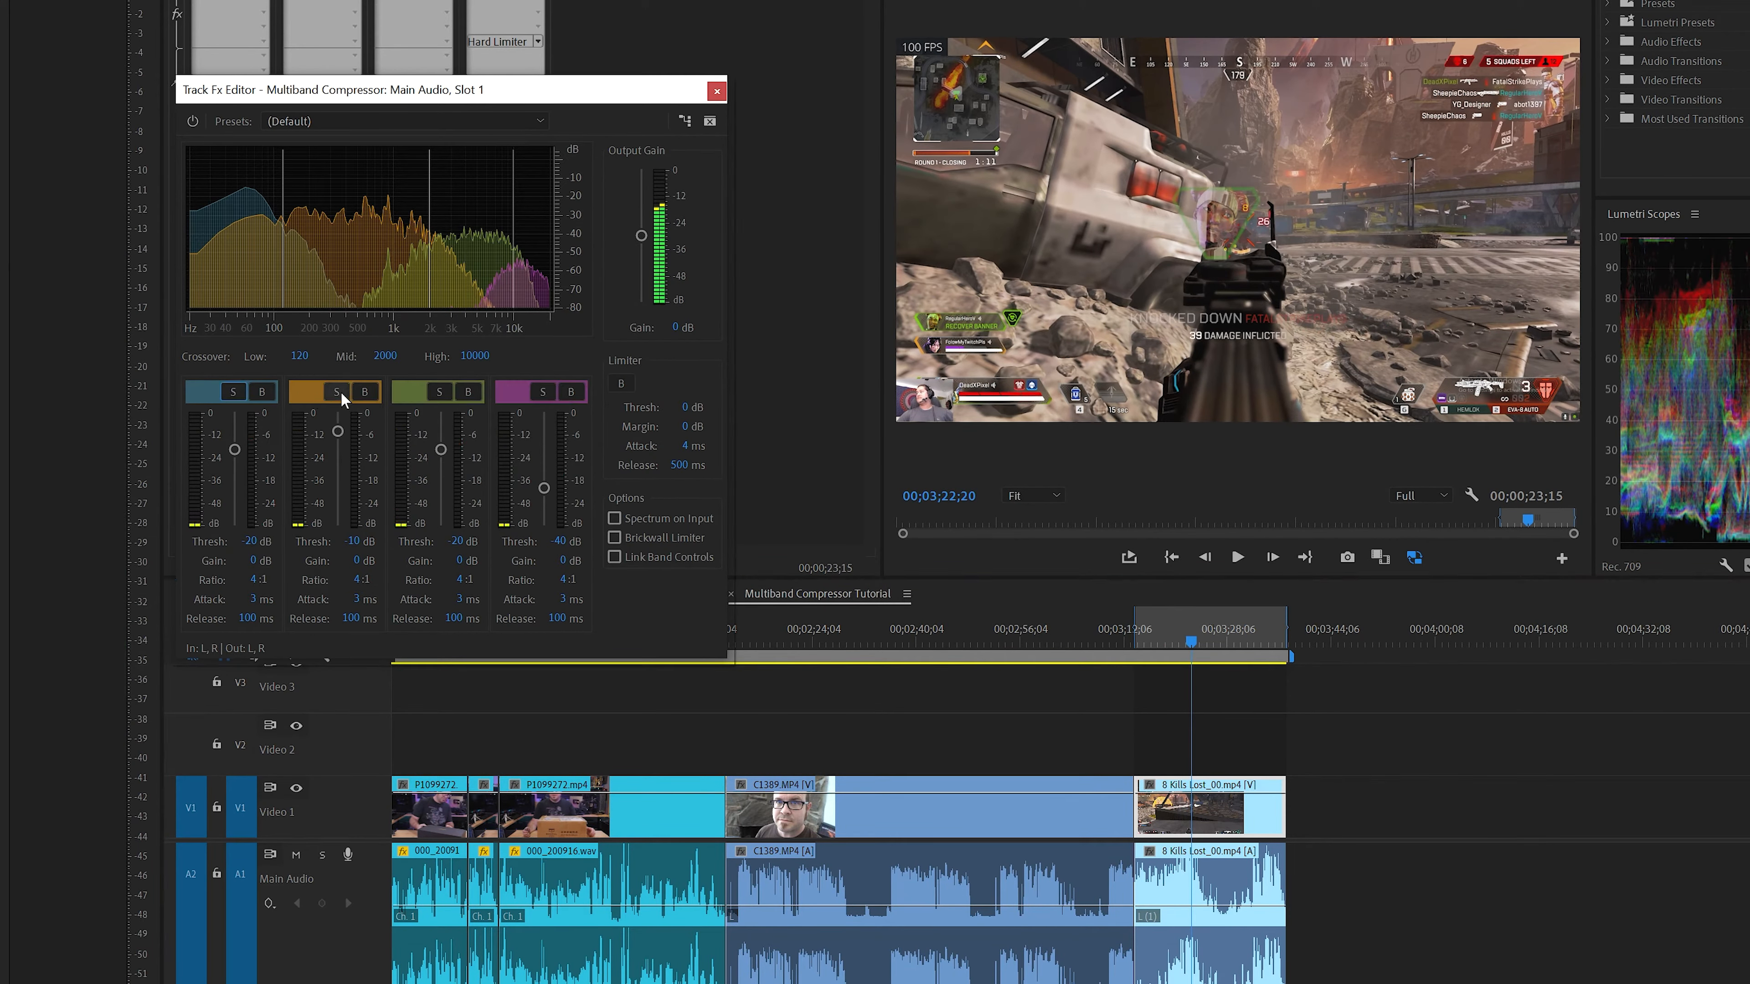
Solo the second-lowest band and play the gameplay clip from 00;03;16;01 to 00;03;24;09, comparing it with the full mix
left_click(337, 392)
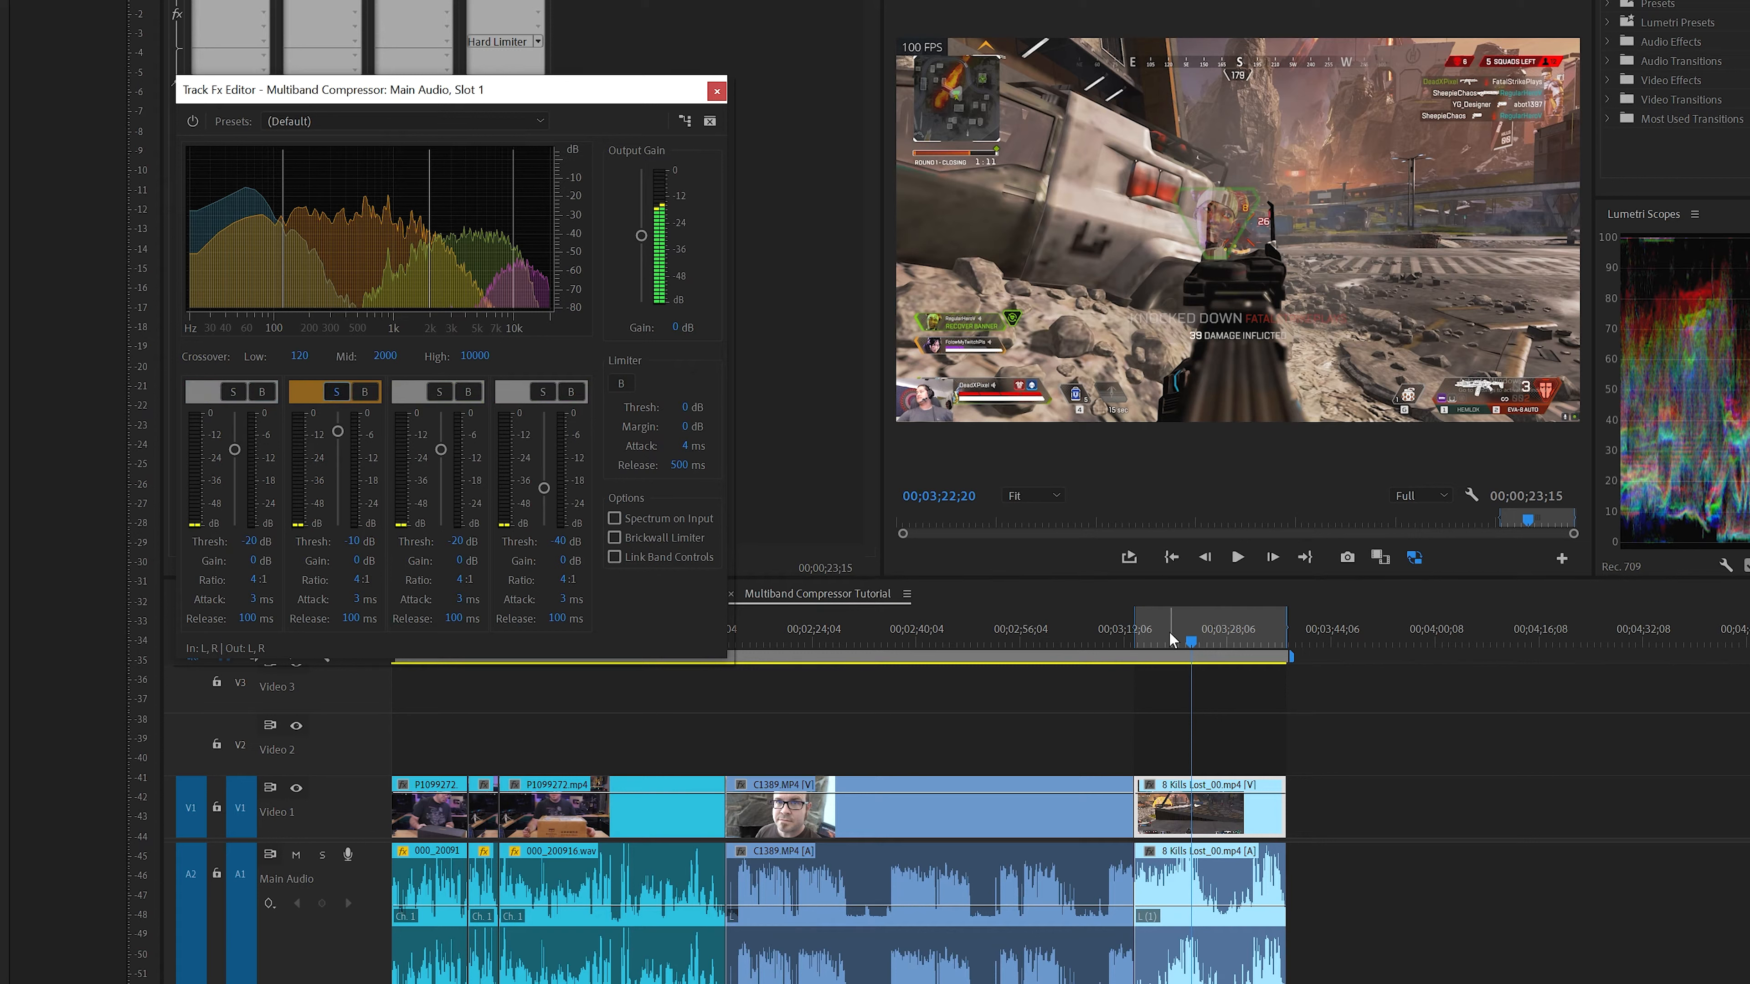
left_click(1149, 638)
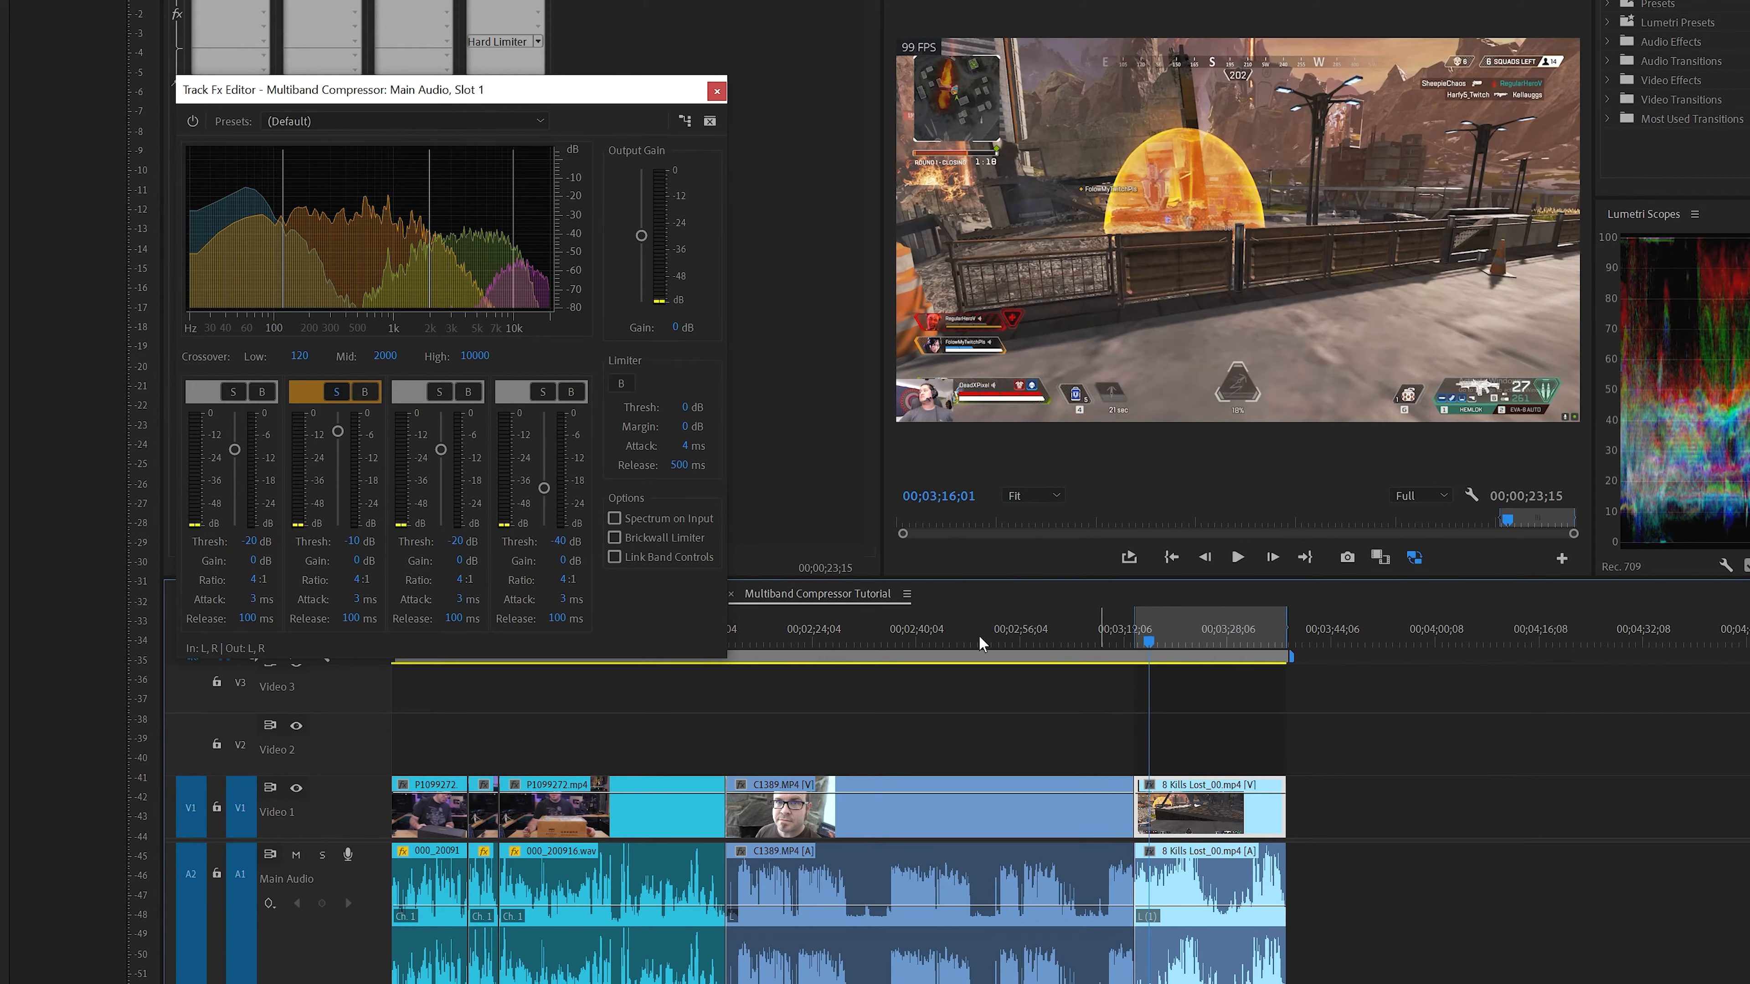
key("space")
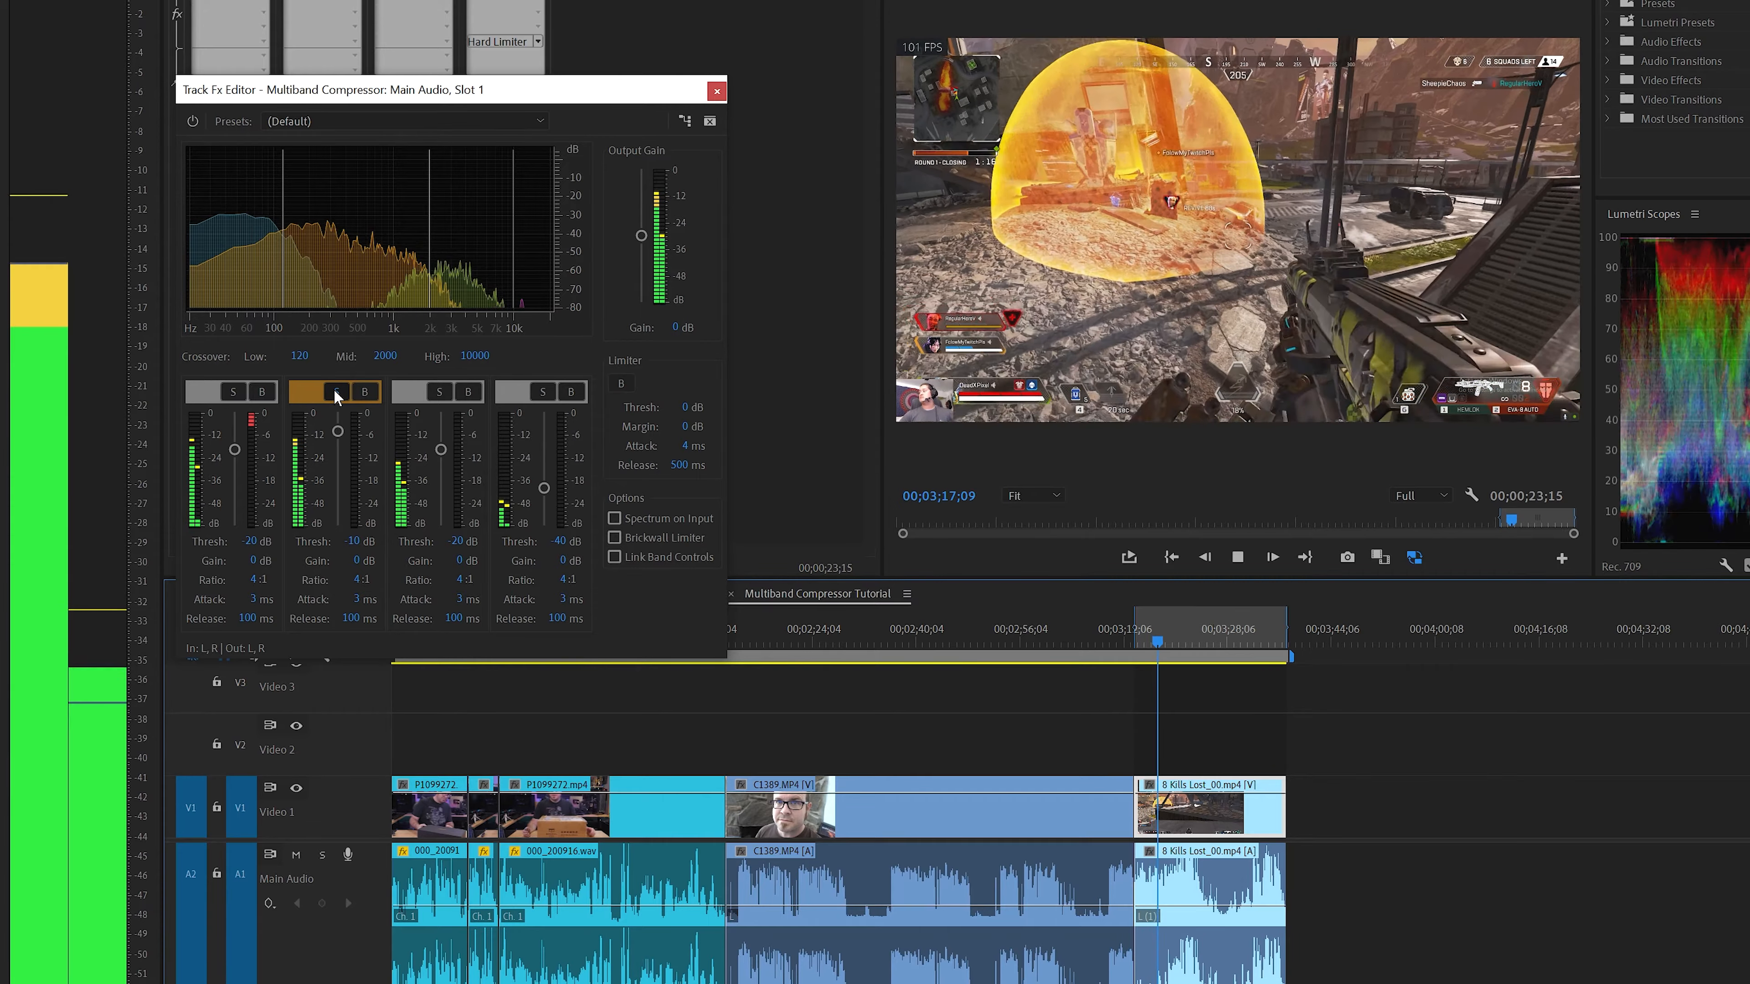
left_click(334, 391)
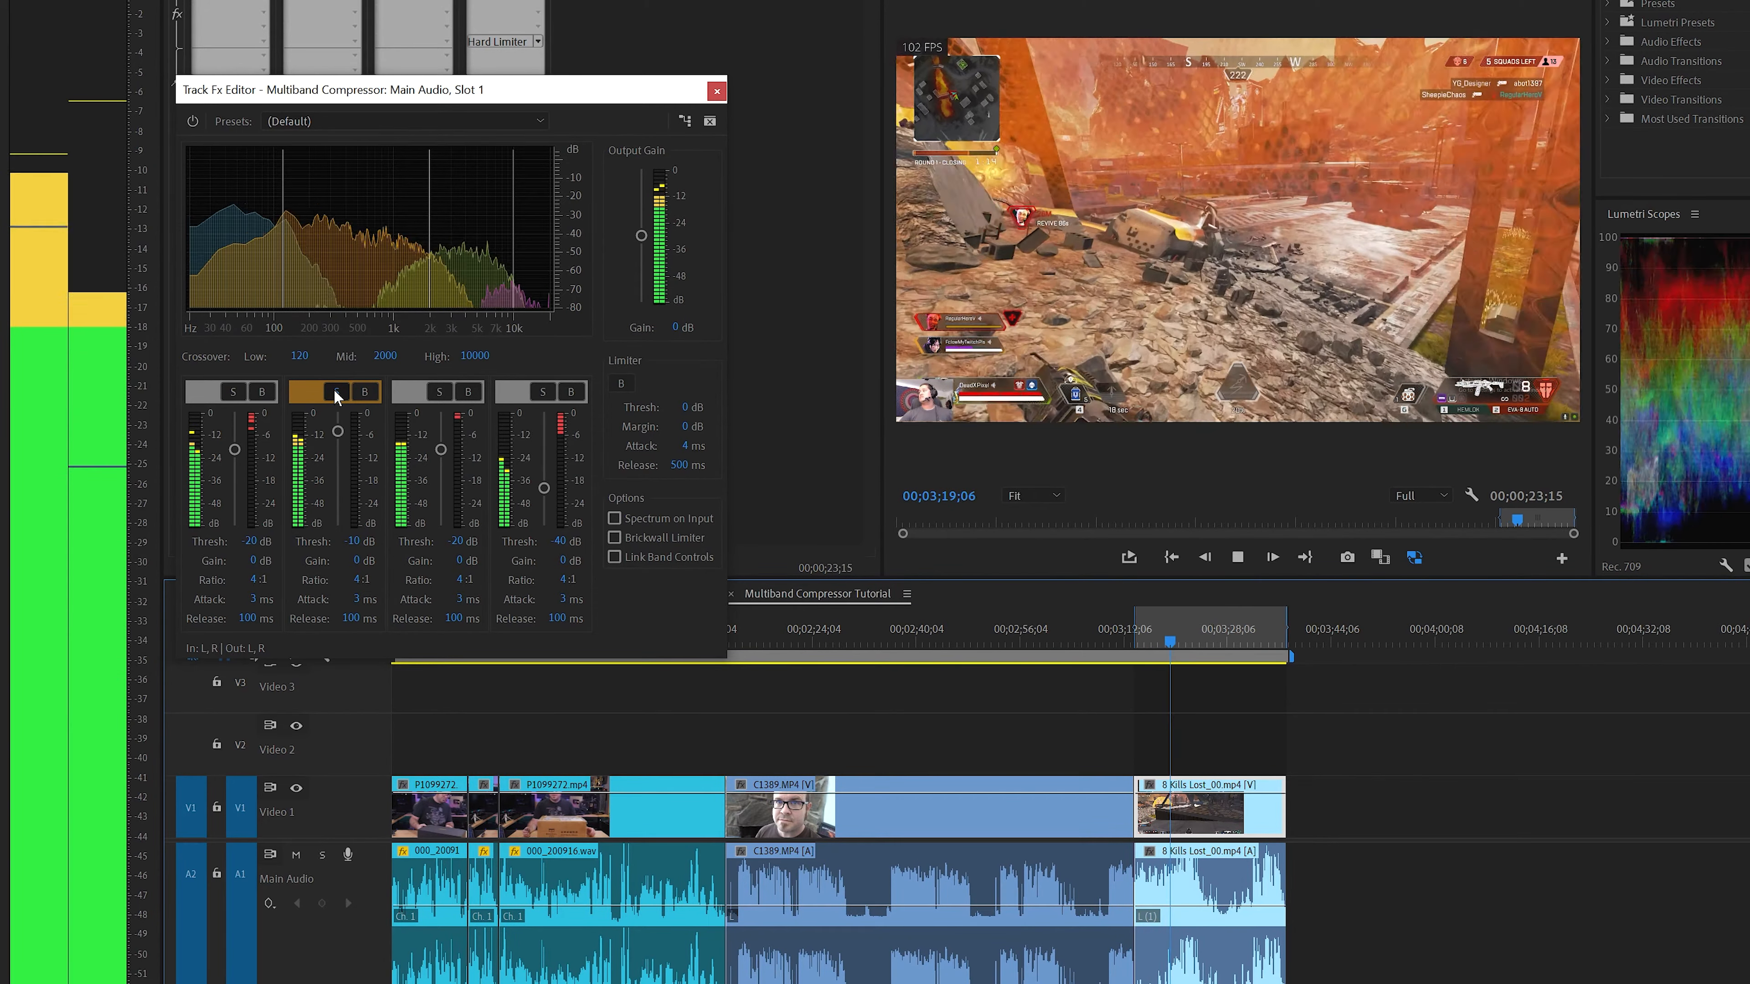
left_click(334, 391)
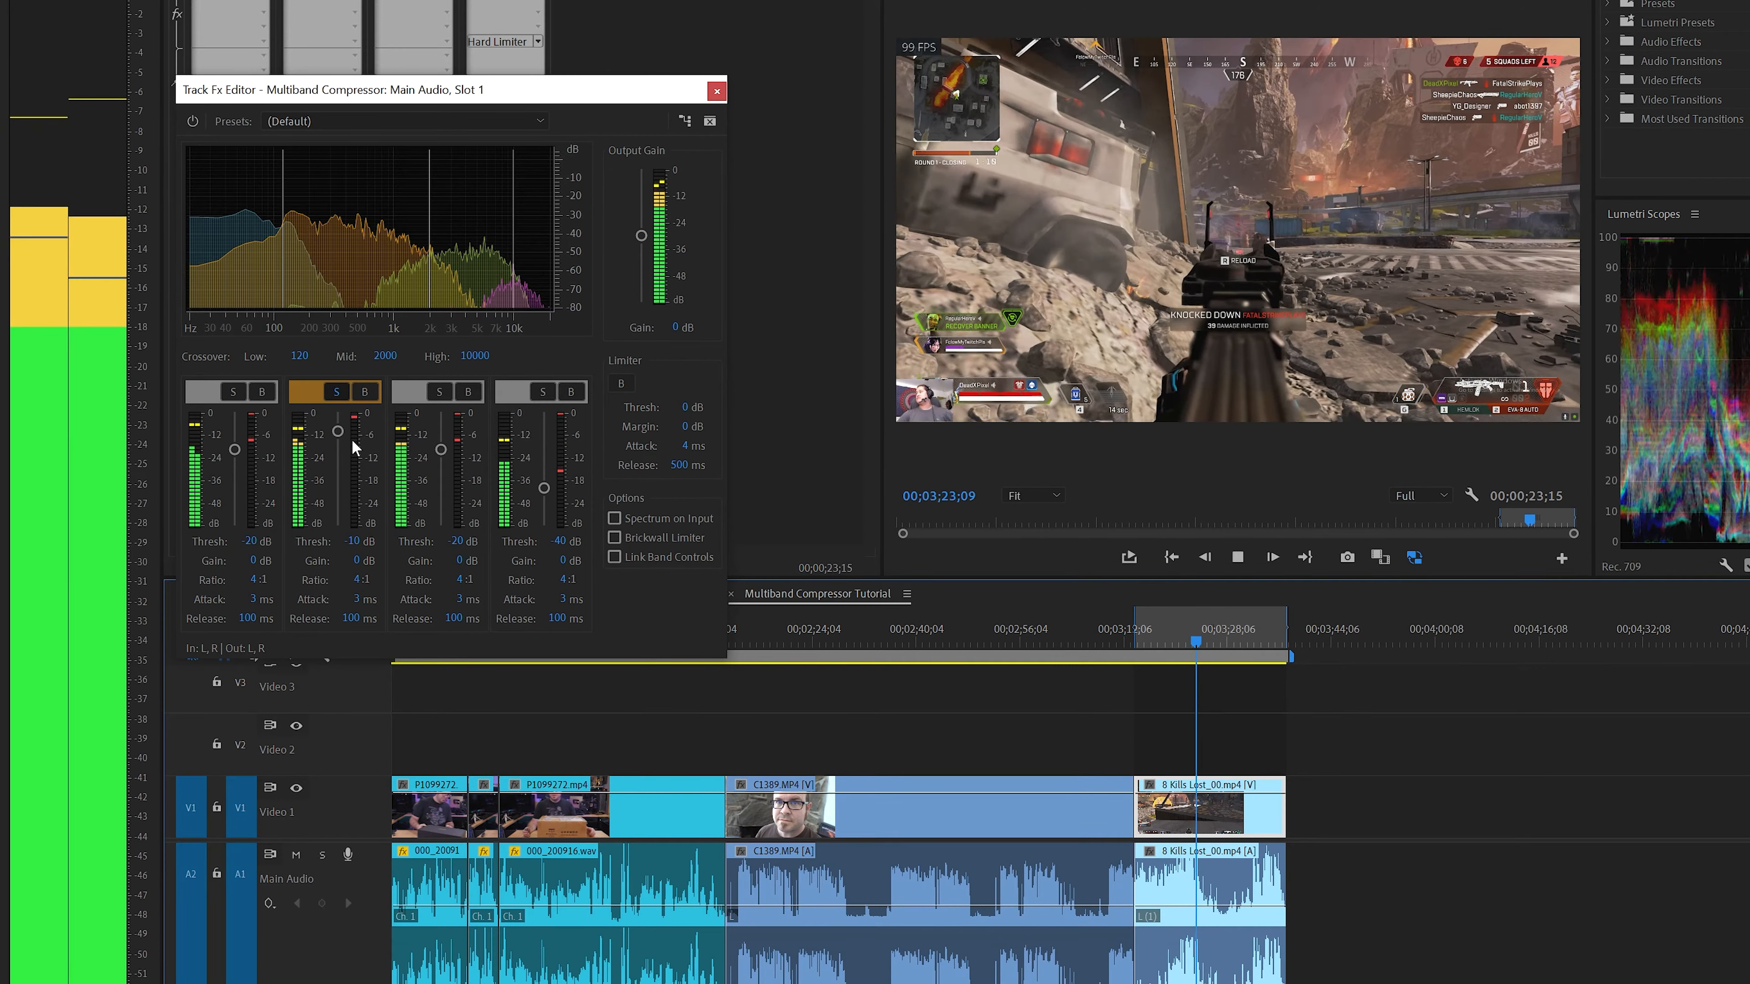
key("space")
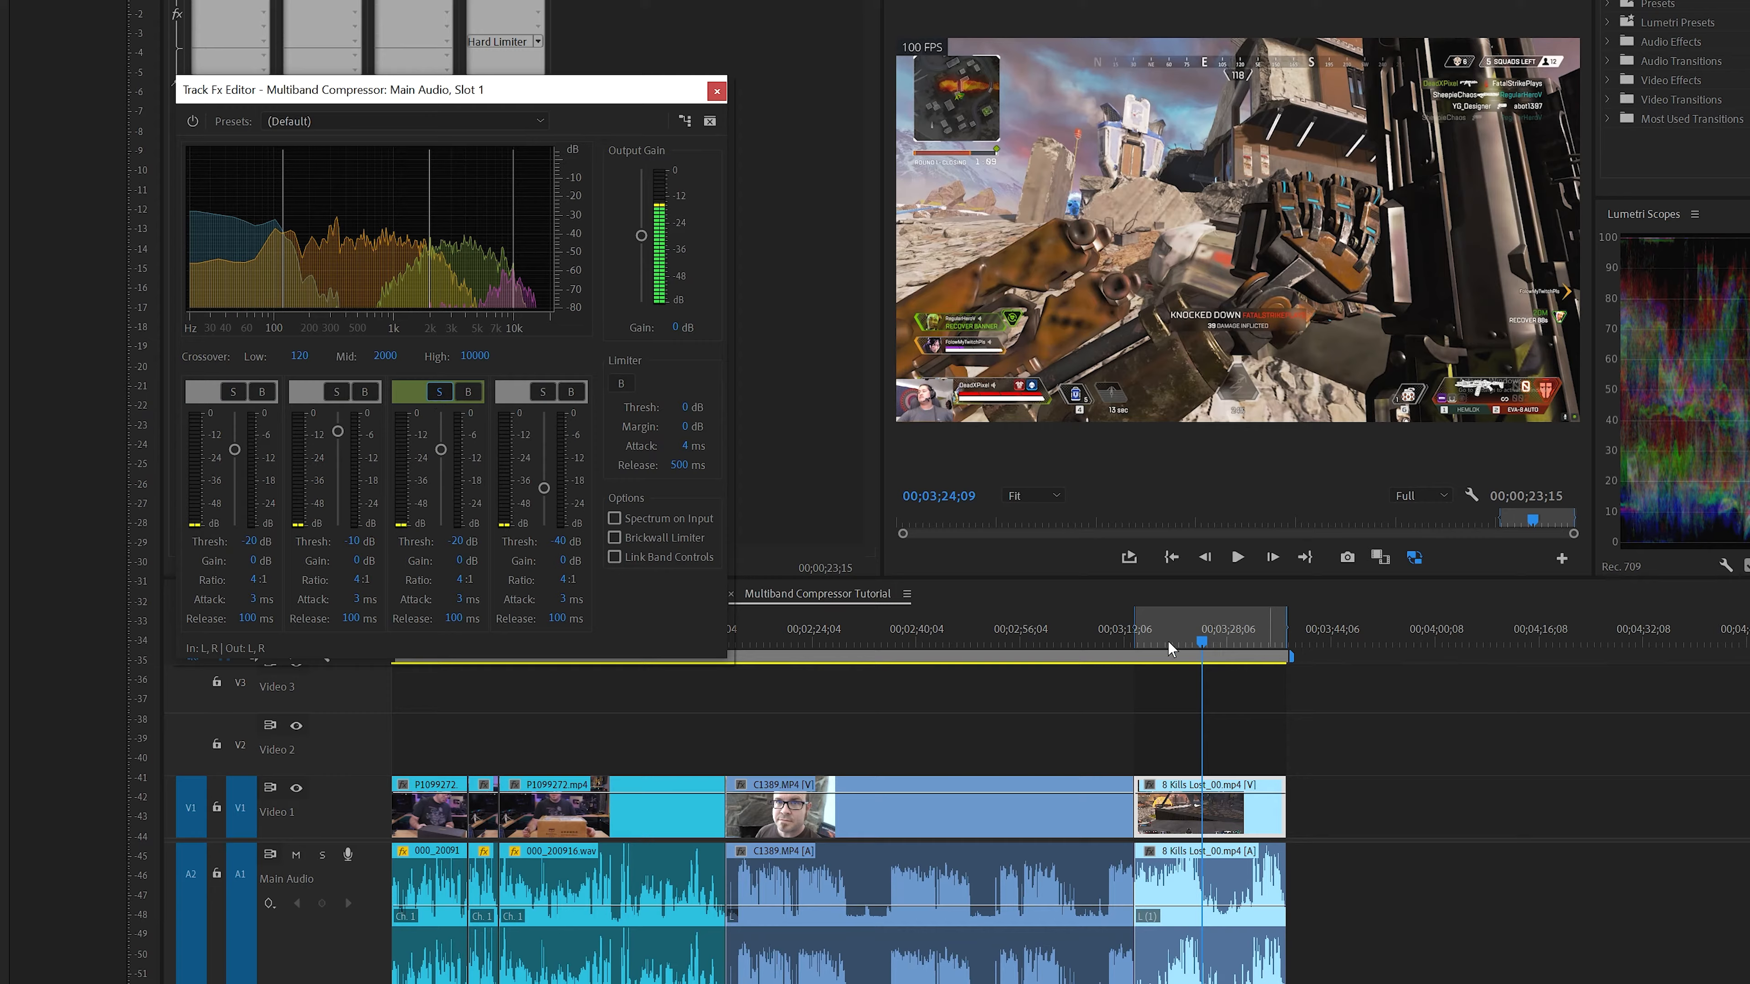
Play the soloed second-highest band from the start of the gameplay clip, examining its level and gain reduction
left_click(1145, 638)
key("space")
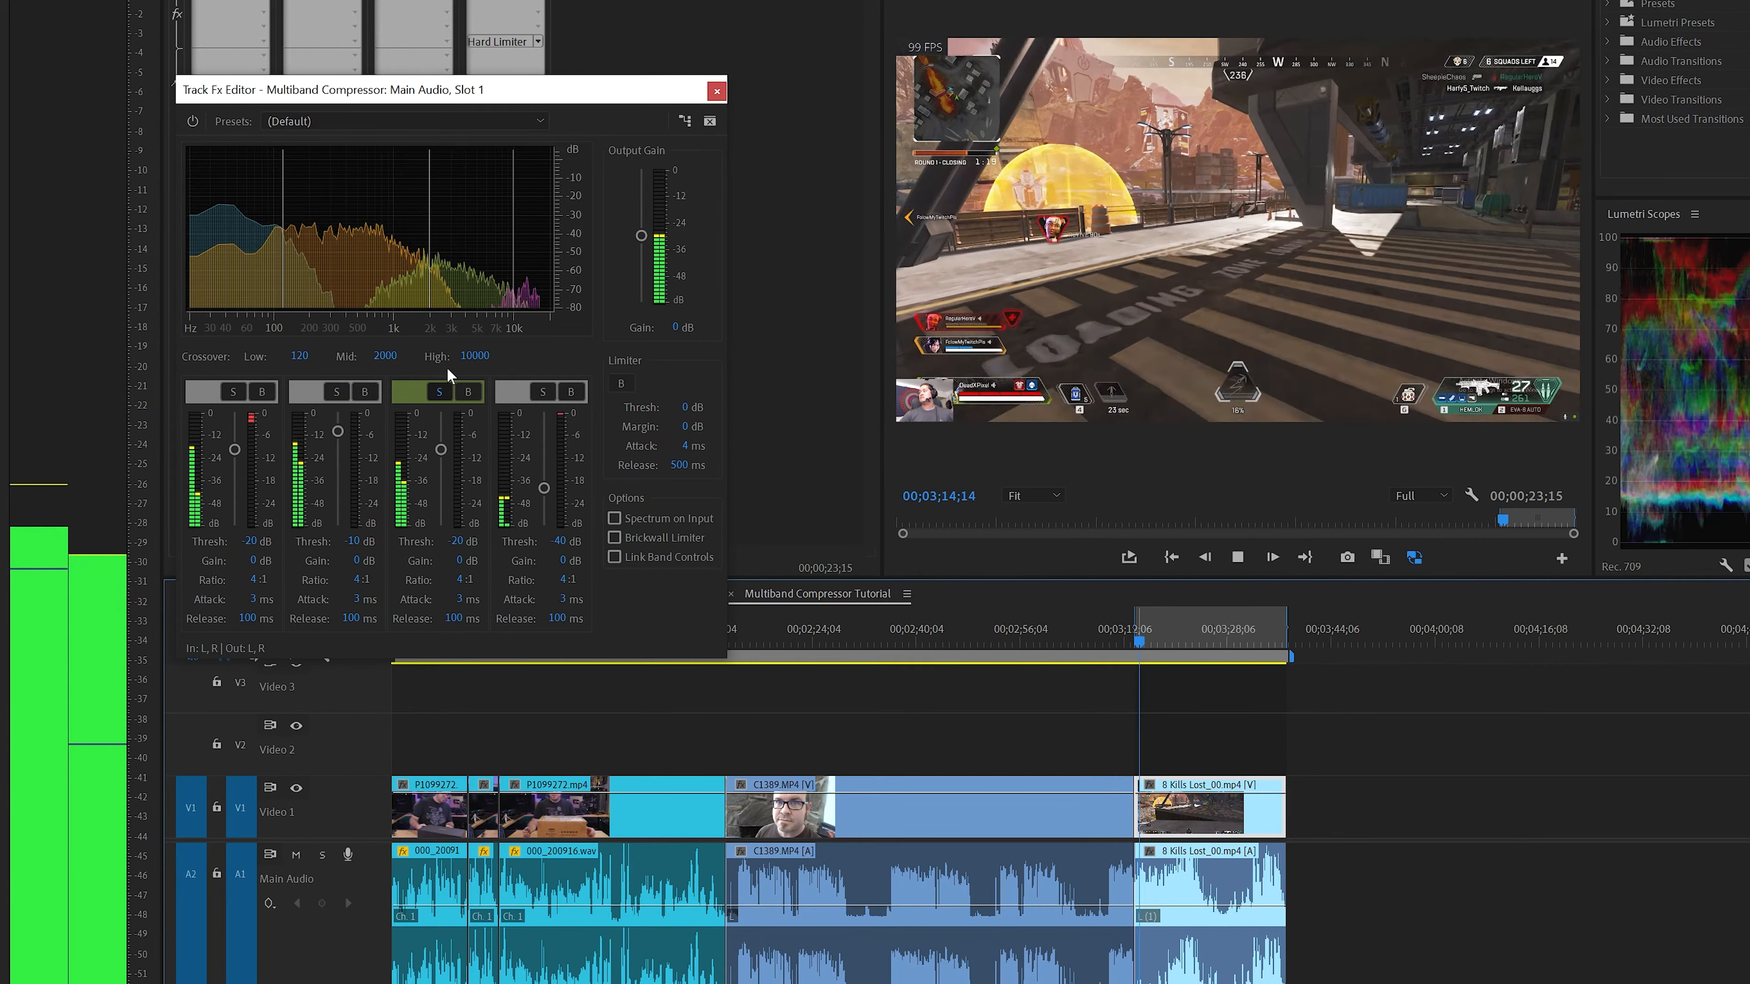